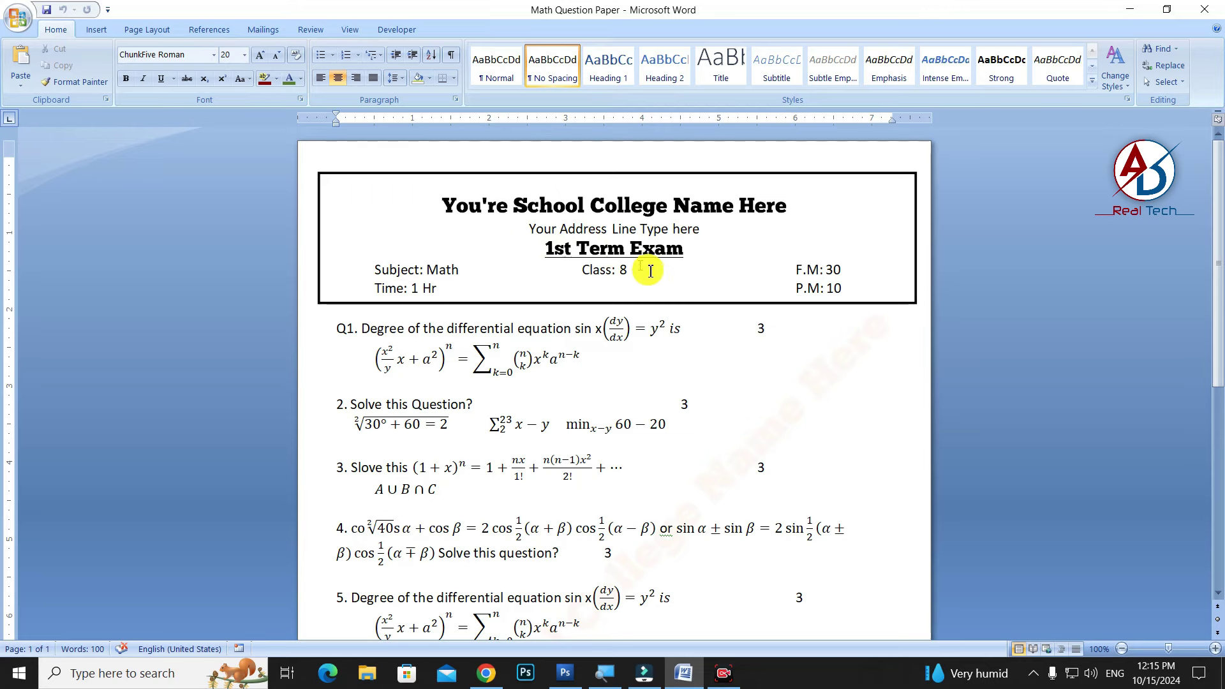
Scroll down through the finished exam paper and back up to the top.
scroll(651, 268, "down", 3)
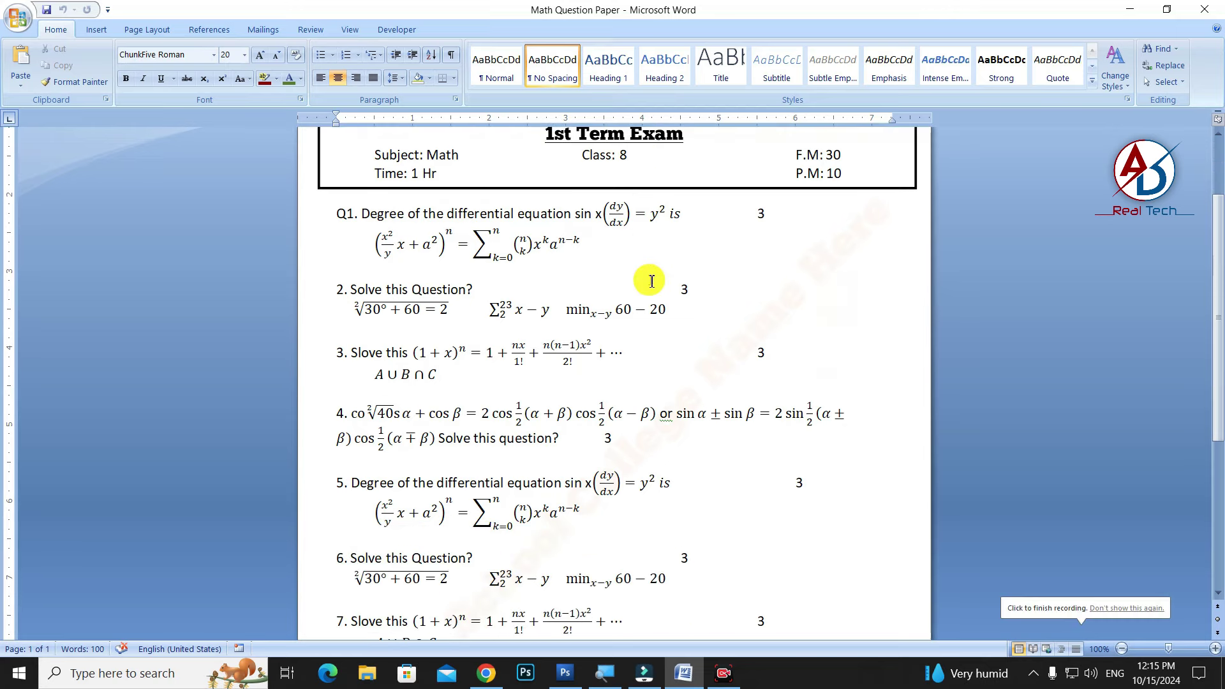
scroll(651, 278, "down", 3)
scroll(651, 281, "down", 1)
scroll(652, 284, "down", 1)
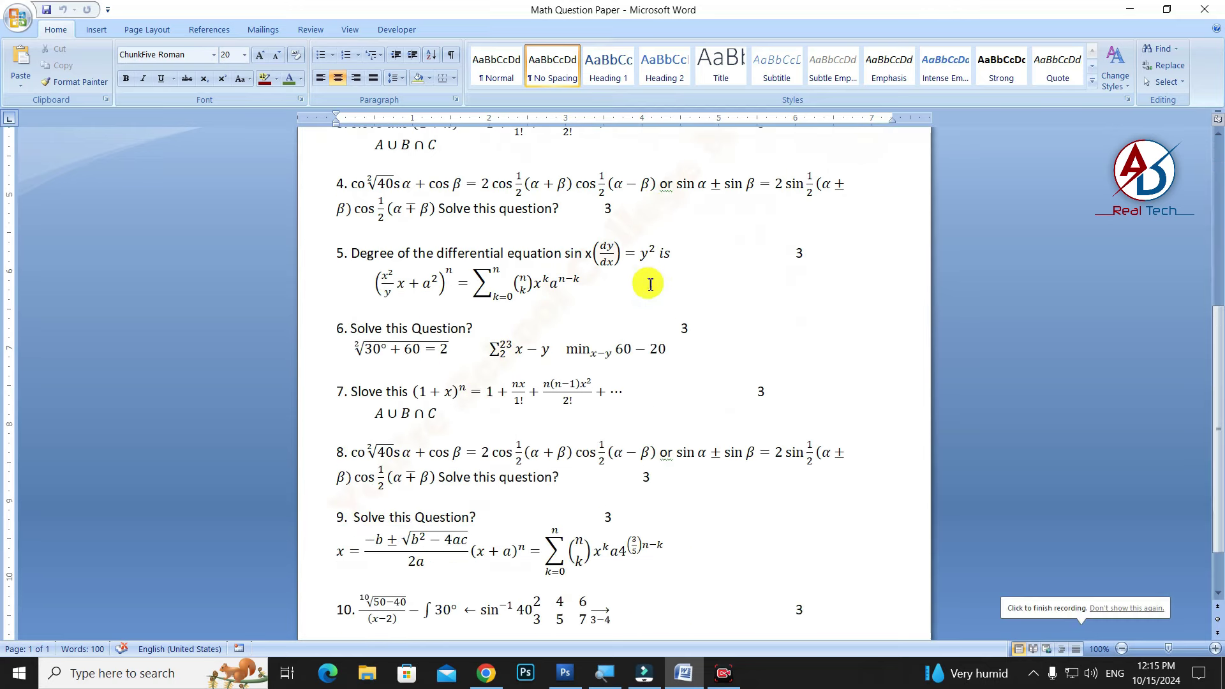
scroll(651, 287, "down", 1)
scroll(653, 306, "down", 1)
scroll(659, 343, "up", 2)
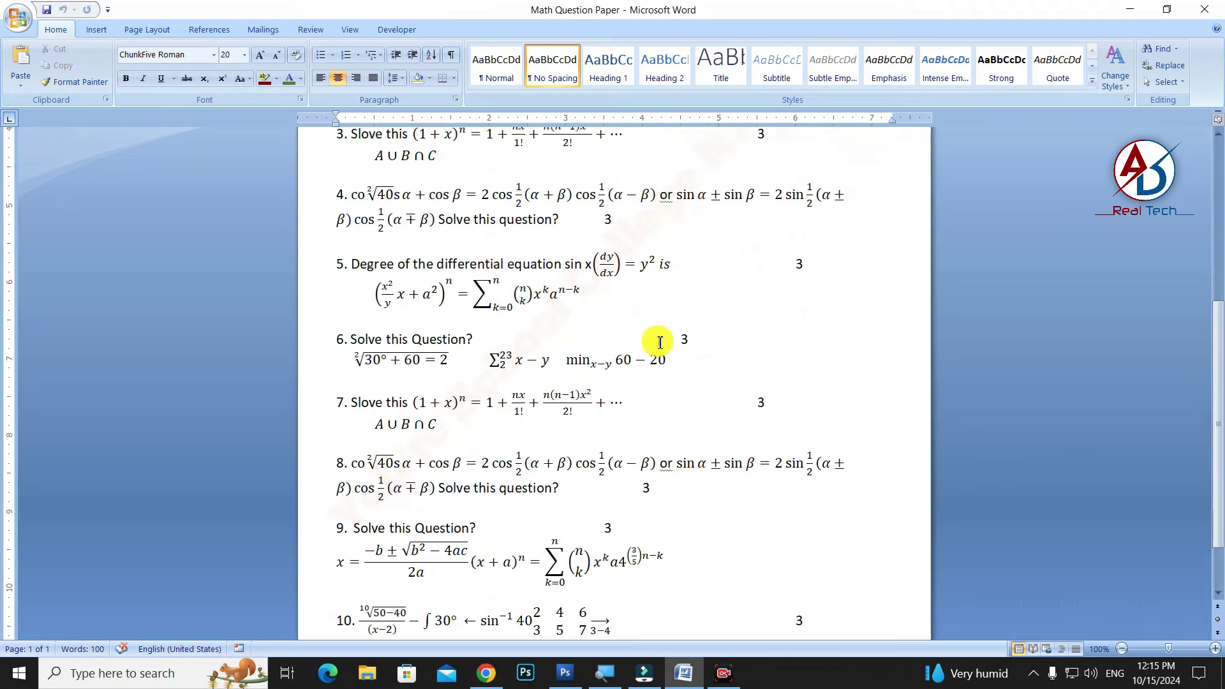
scroll(659, 343, "up", 1)
scroll(659, 343, "up", 2)
scroll(658, 343, "up", 1)
scroll(659, 342, "up", 3)
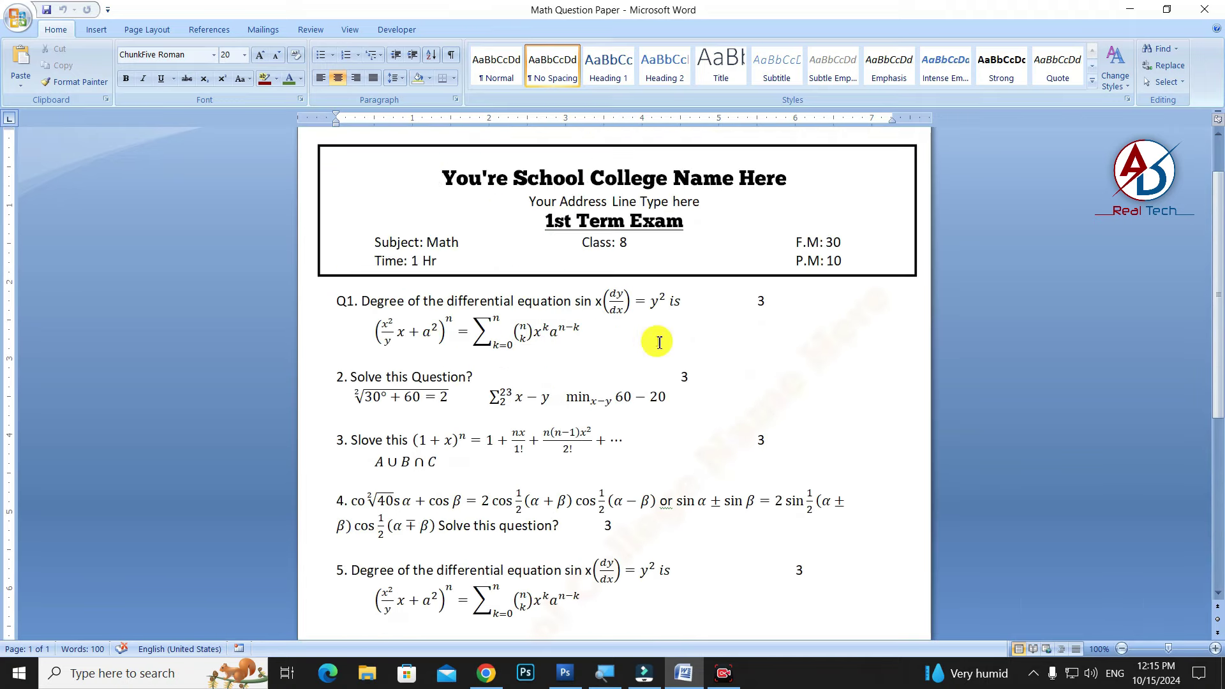
Zoom out to review the whole exam paper, then start a new blank document.
left_click(392, 393)
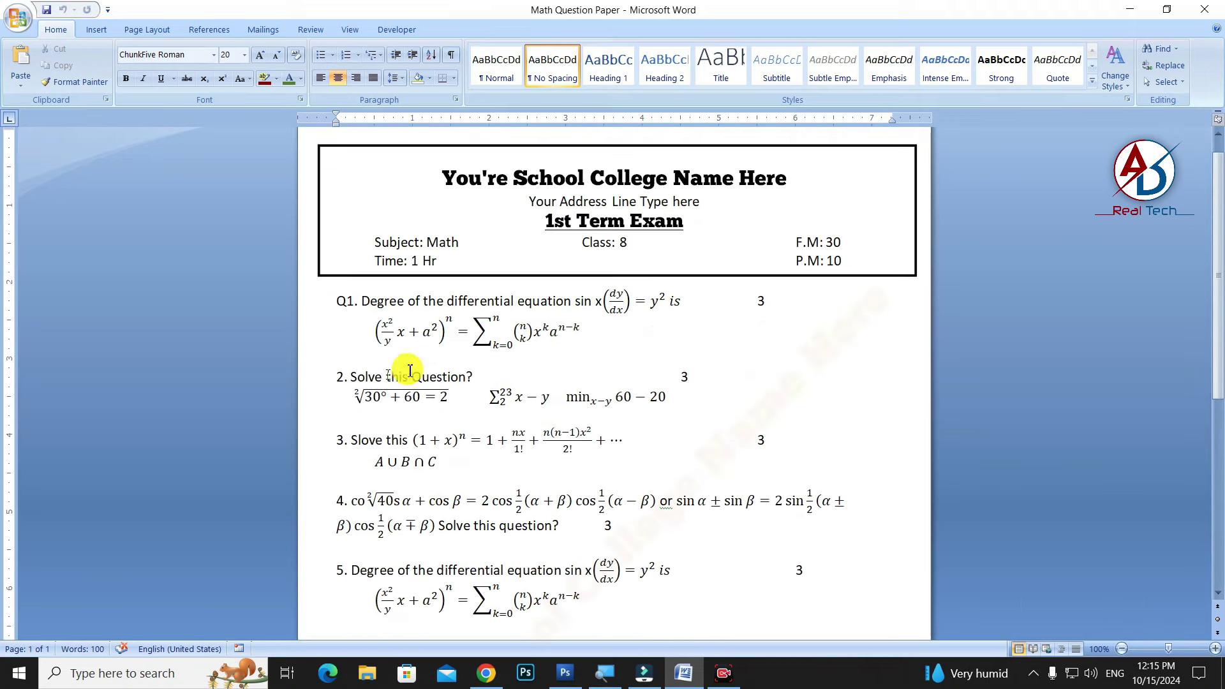
scroll(527, 364, "down", 2)
scroll(527, 344, "down", 1)
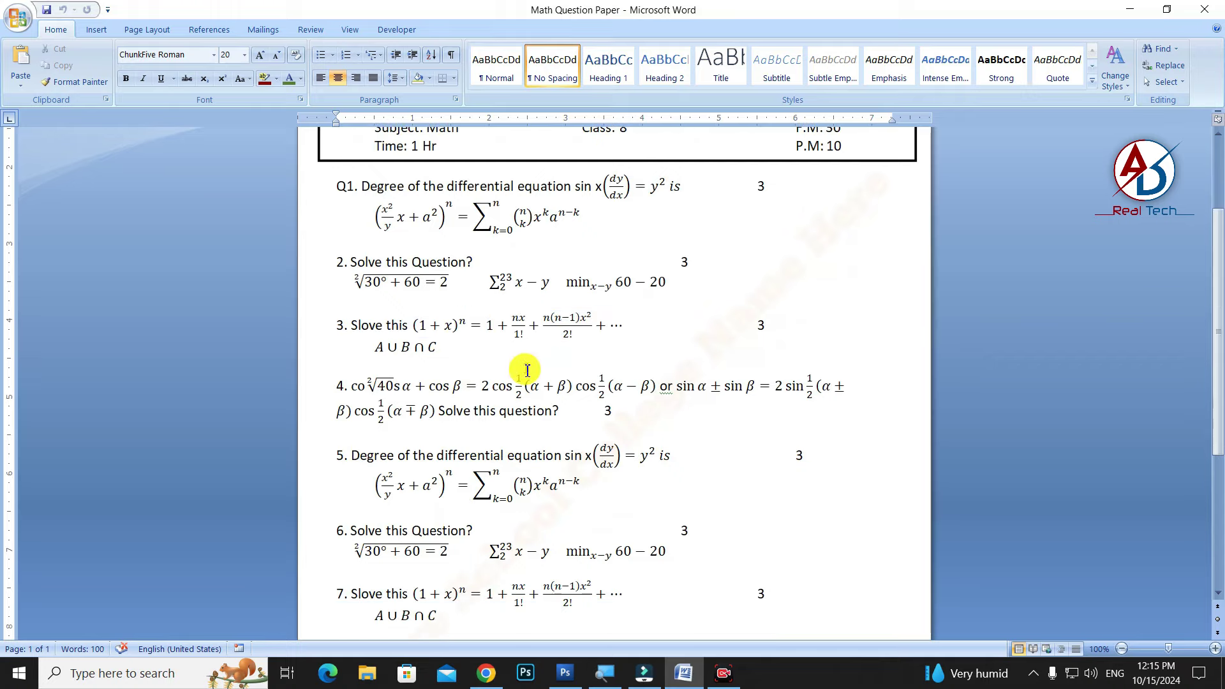
scroll(528, 408, "down", 1)
scroll(528, 376, "down", 2, "ctrl")
scroll(484, 380, "down", 3, "ctrl")
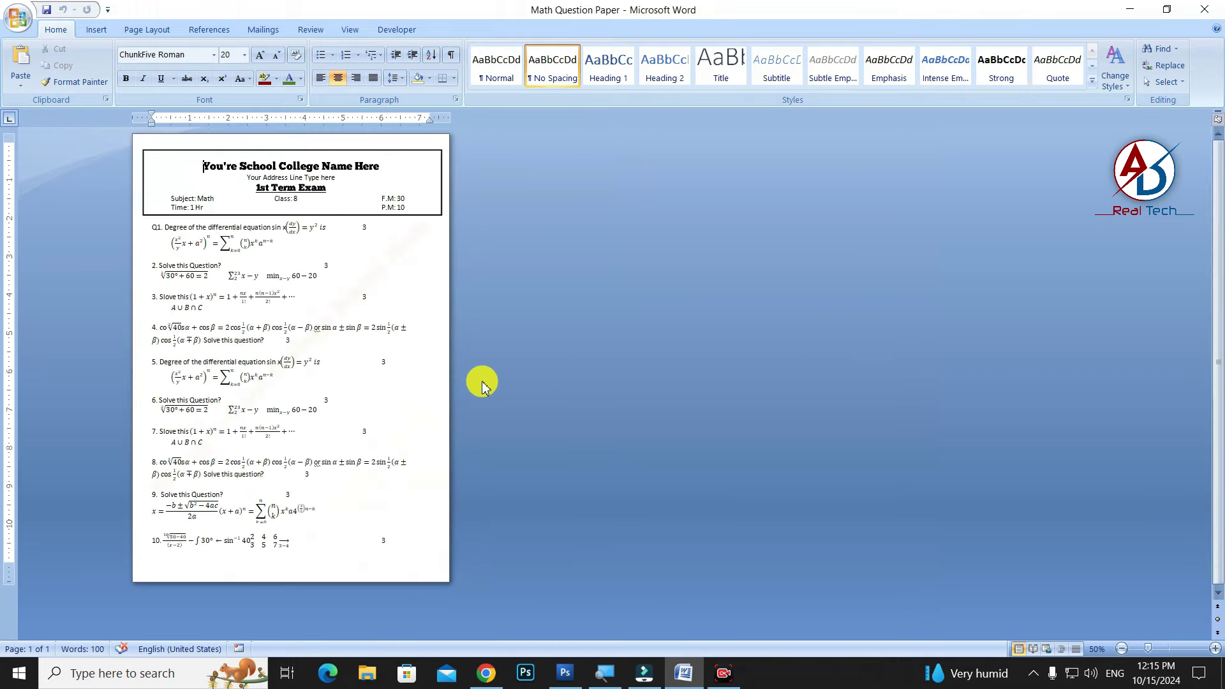
scroll(307, 319, "up", 1, "ctrl")
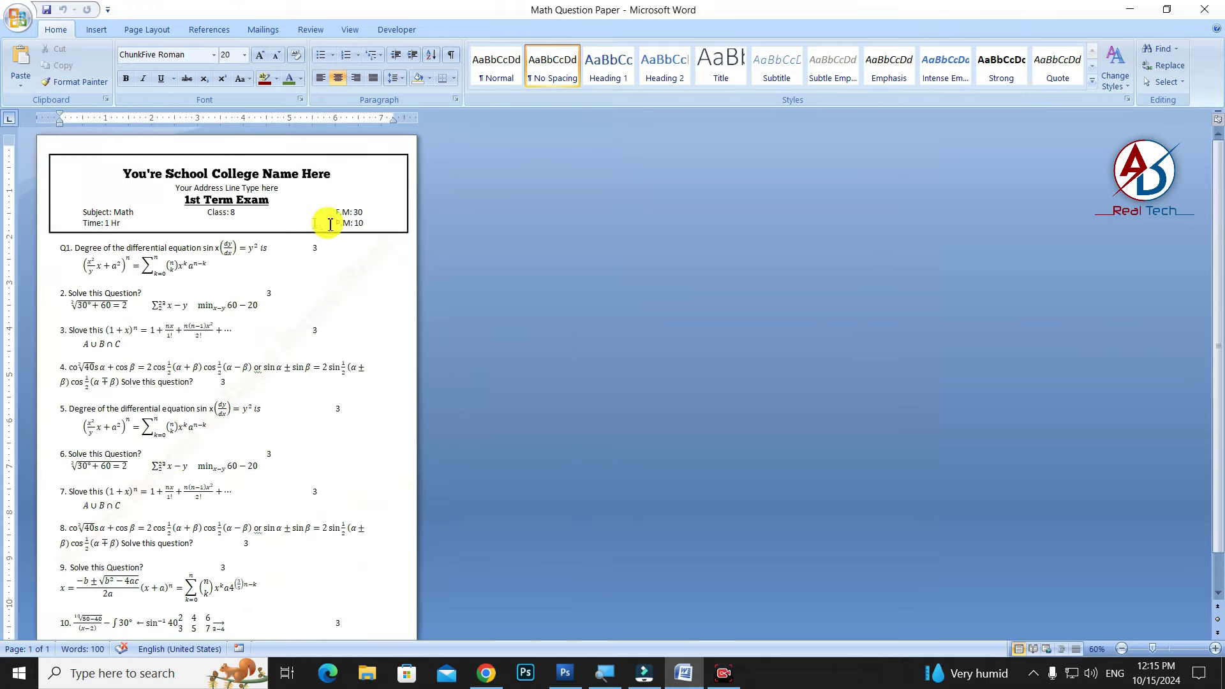
scroll(385, 415, "down", 1)
scroll(246, 418, "up", 1)
scroll(246, 418, "up", 1)
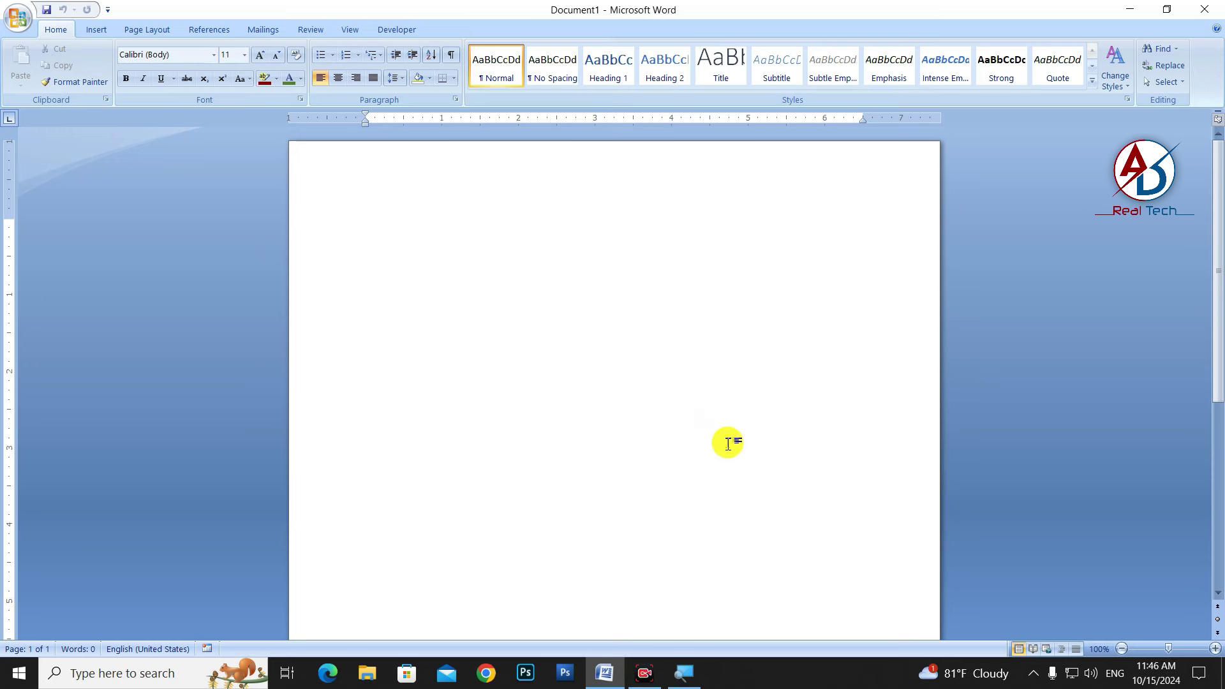
left_click(147, 29)
left_click(111, 64)
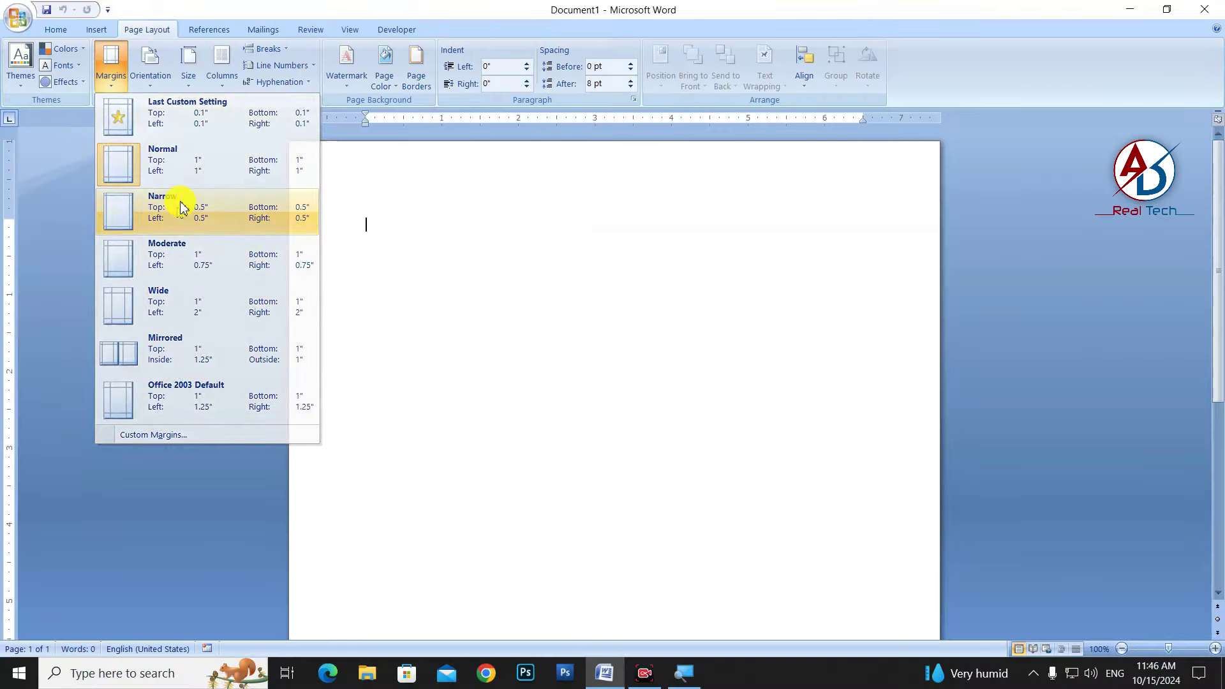
Apply Narrow 0.5-inch margins and the A4 (8.27" x 11.69") paper size.
left_click(176, 211)
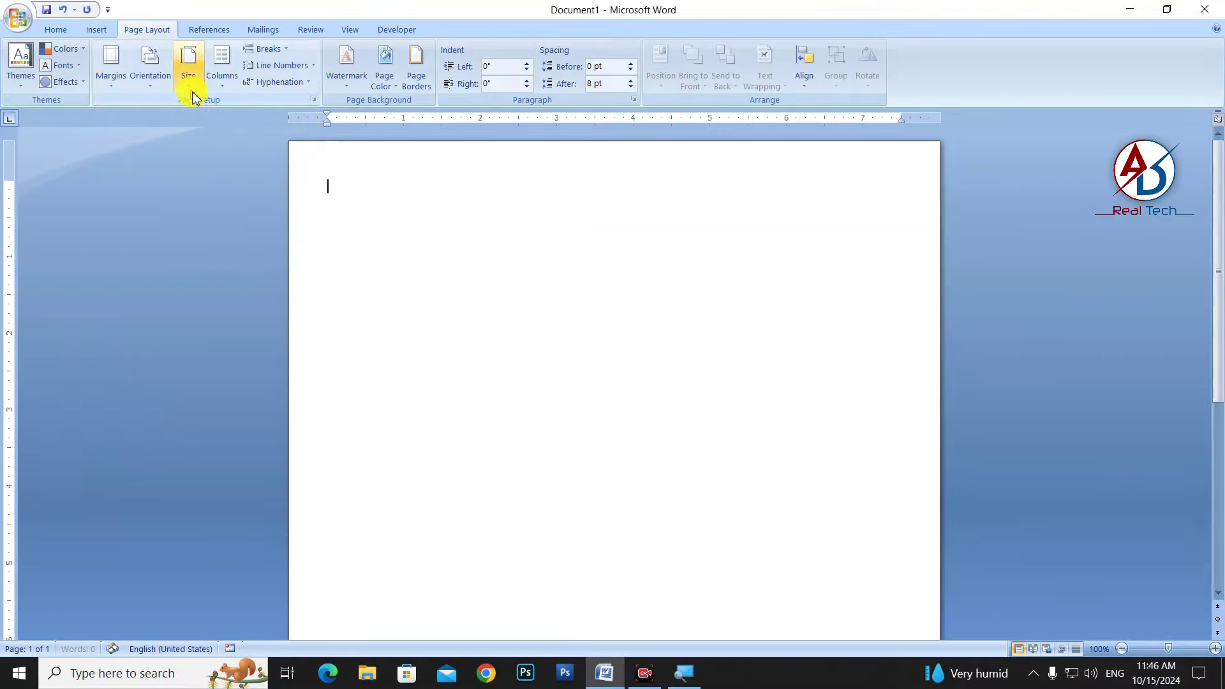
left_click(181, 72)
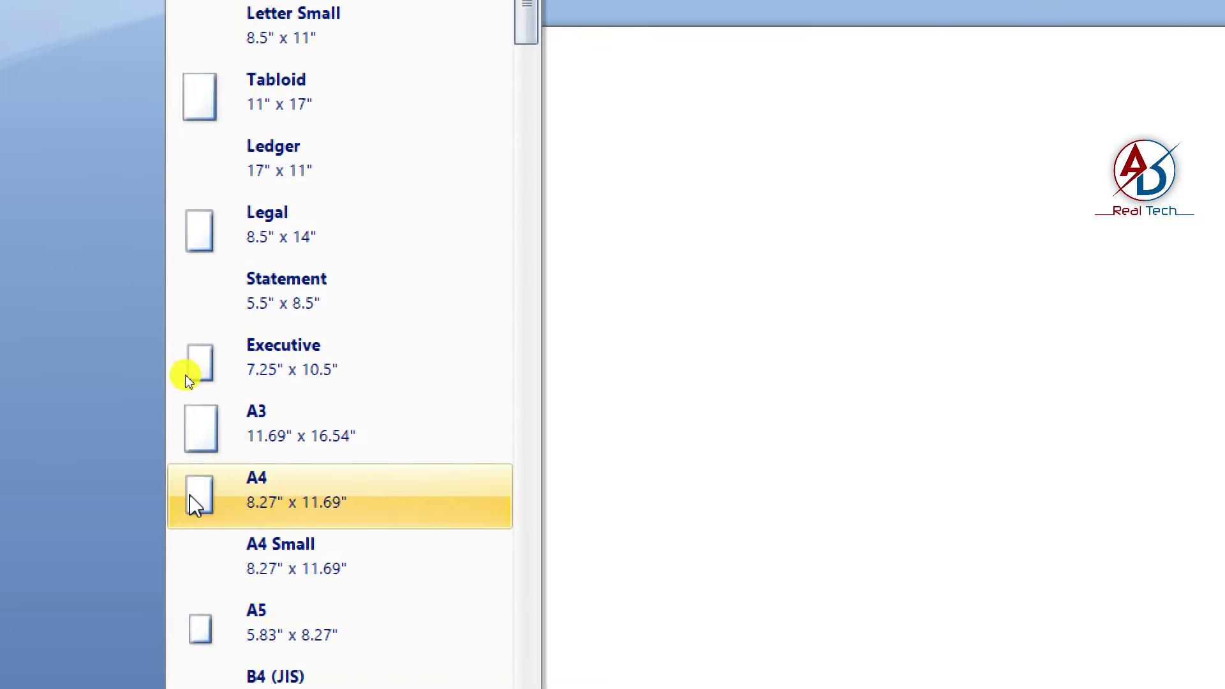
left_click(189, 495)
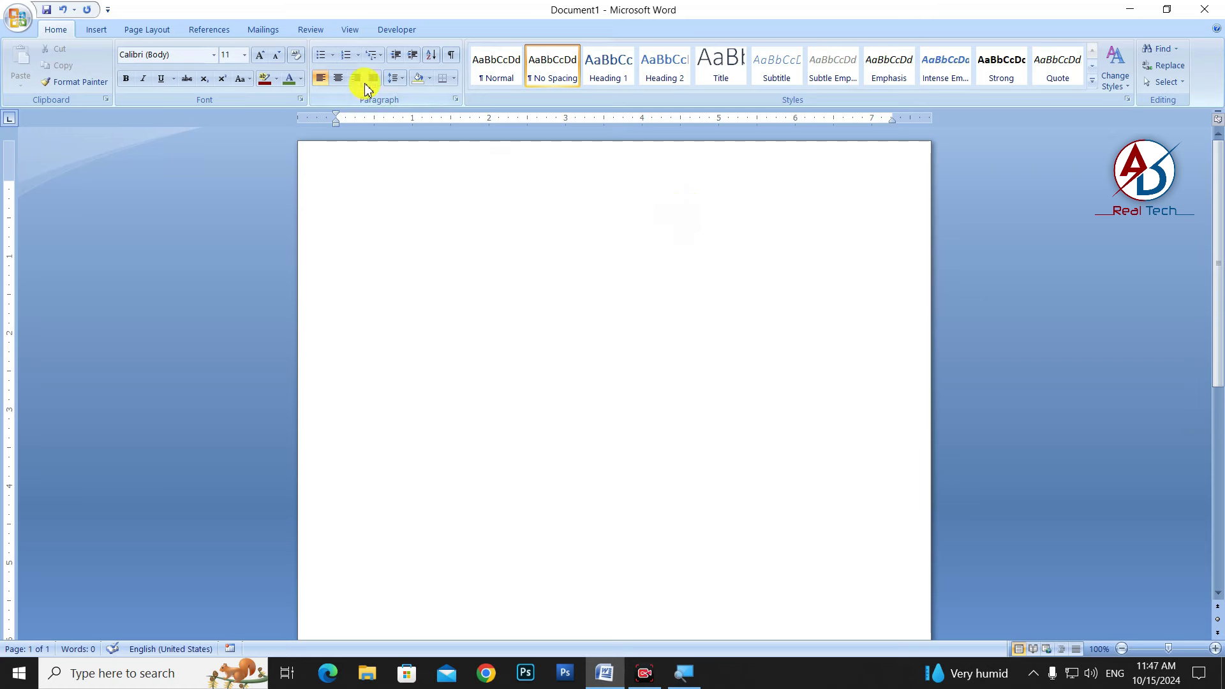
Paste the three centred header lines, then add left-aligned 'Subject: Math' and 'Time: 1 Hr'.
left_click(338, 78)
type("Your School College Name Here Your Address  Line Type here 1st Term Exam")
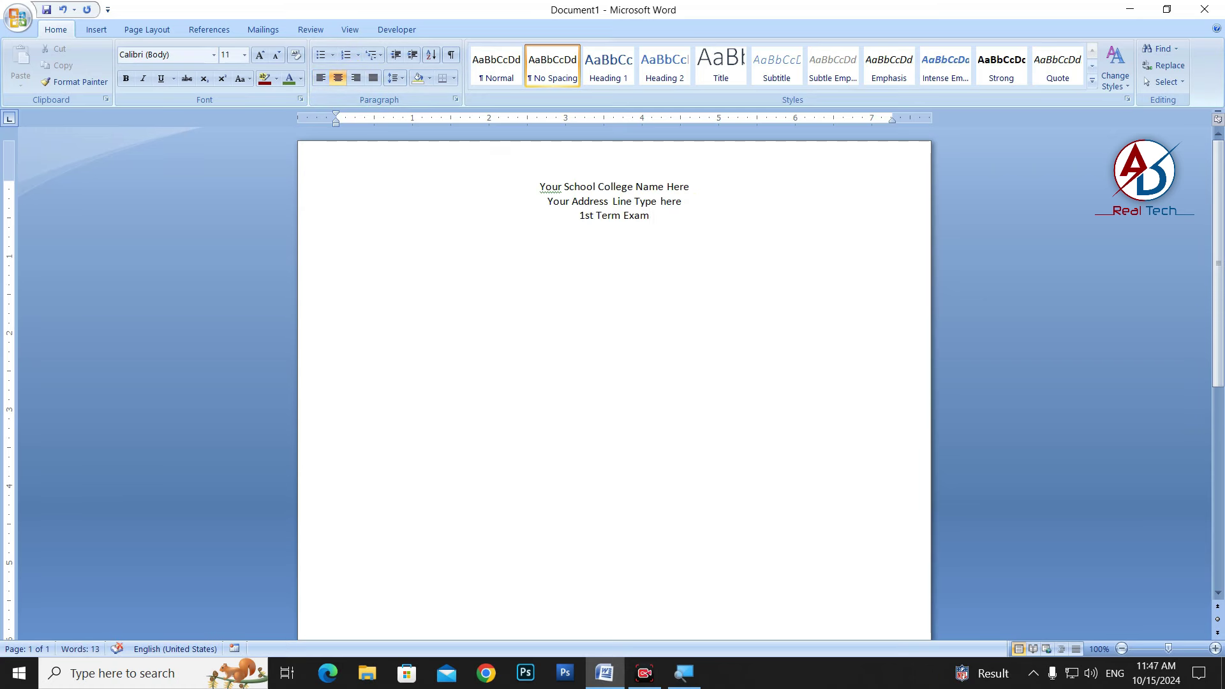
left_click(322, 79)
type("Subject: Math")
key("Return")
type("Time: 1 Hr")
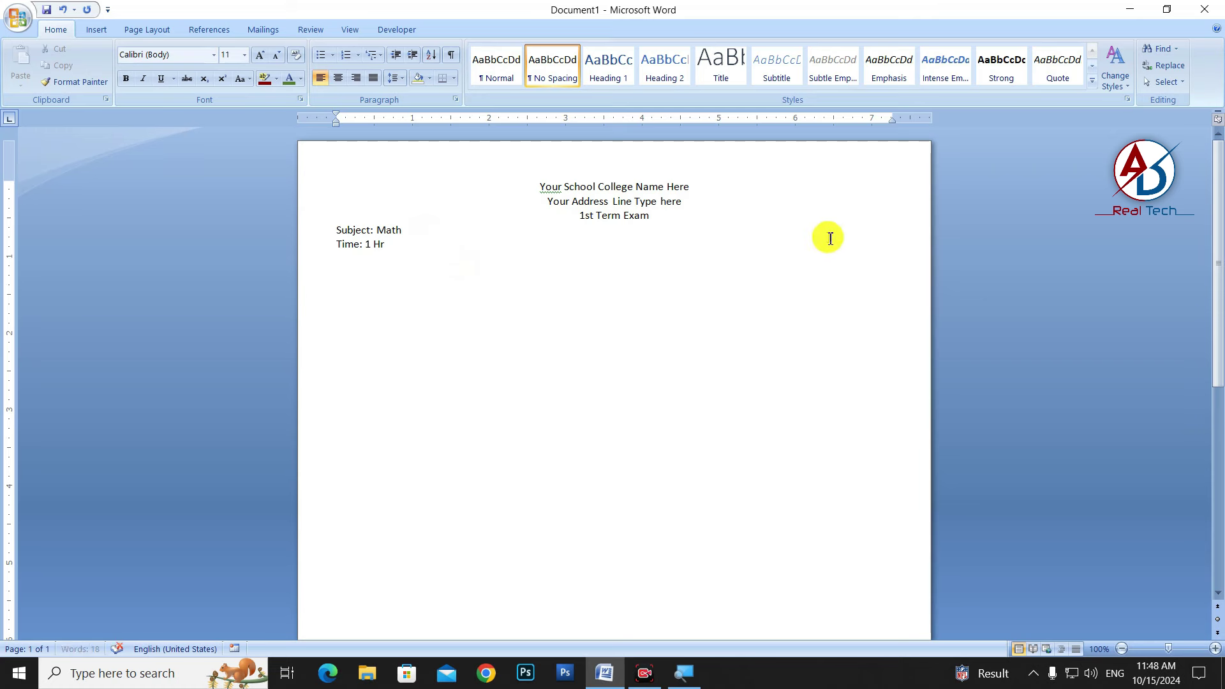
Add 'F.M: 30' and 'P.M: 10' at the right of the Subject and Time lines.
left_click(818, 229)
type("F.M: 30")
left_click(818, 243)
type("P.M: 10")
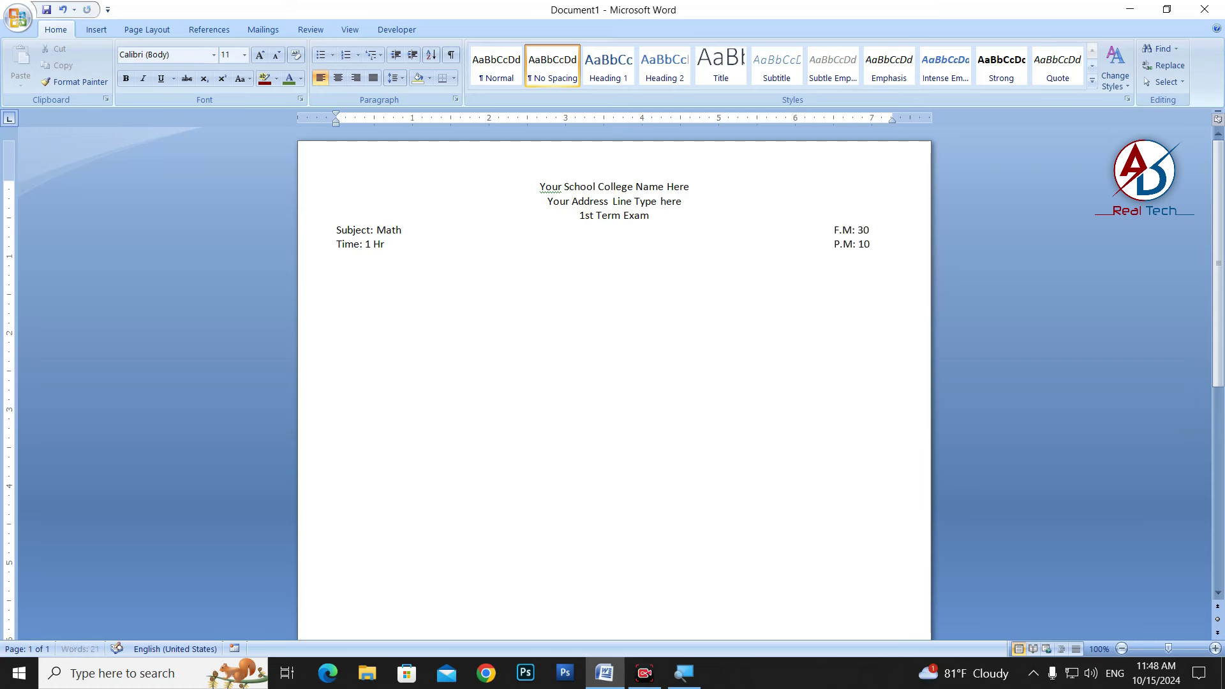
left_click(831, 229)
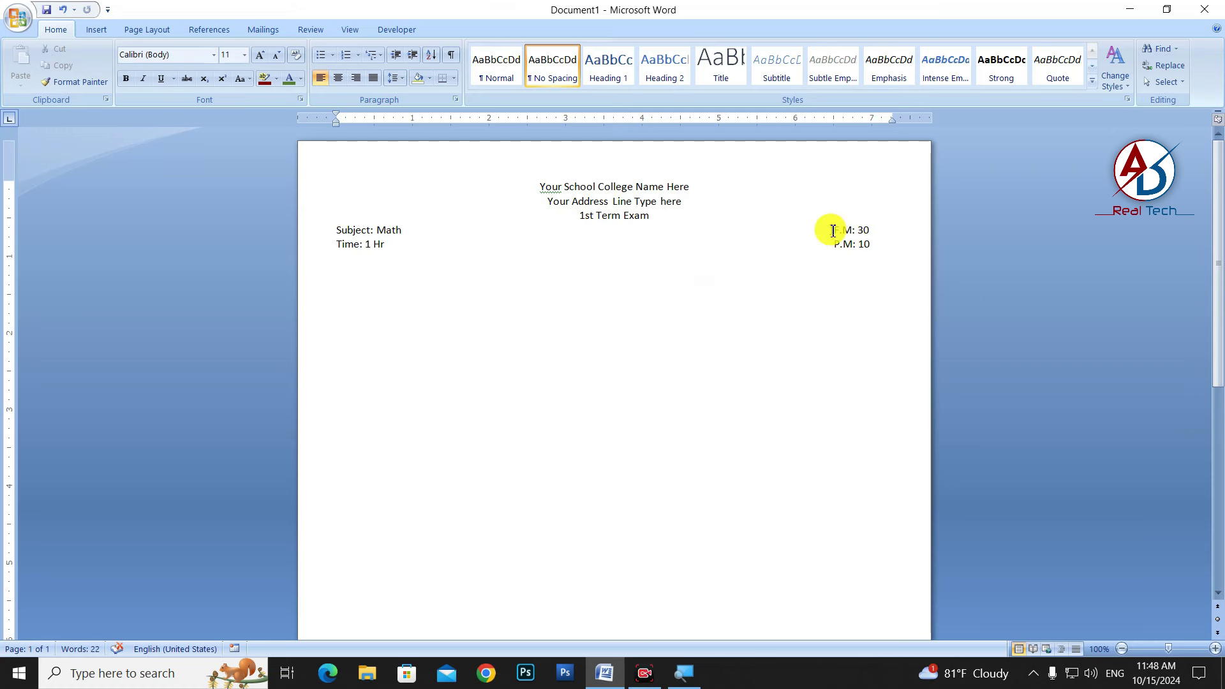
key("BackSpace")
key("BackSpace")
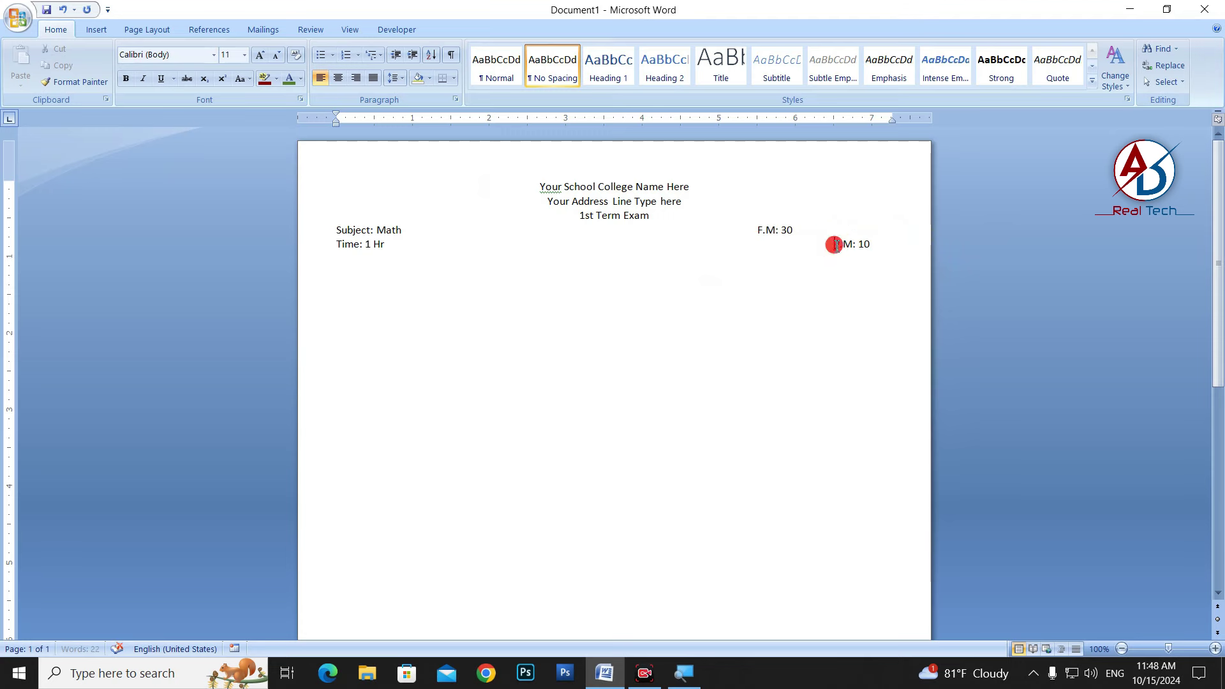
left_click(833, 244)
key("BackSpace")
key("BackSpace")
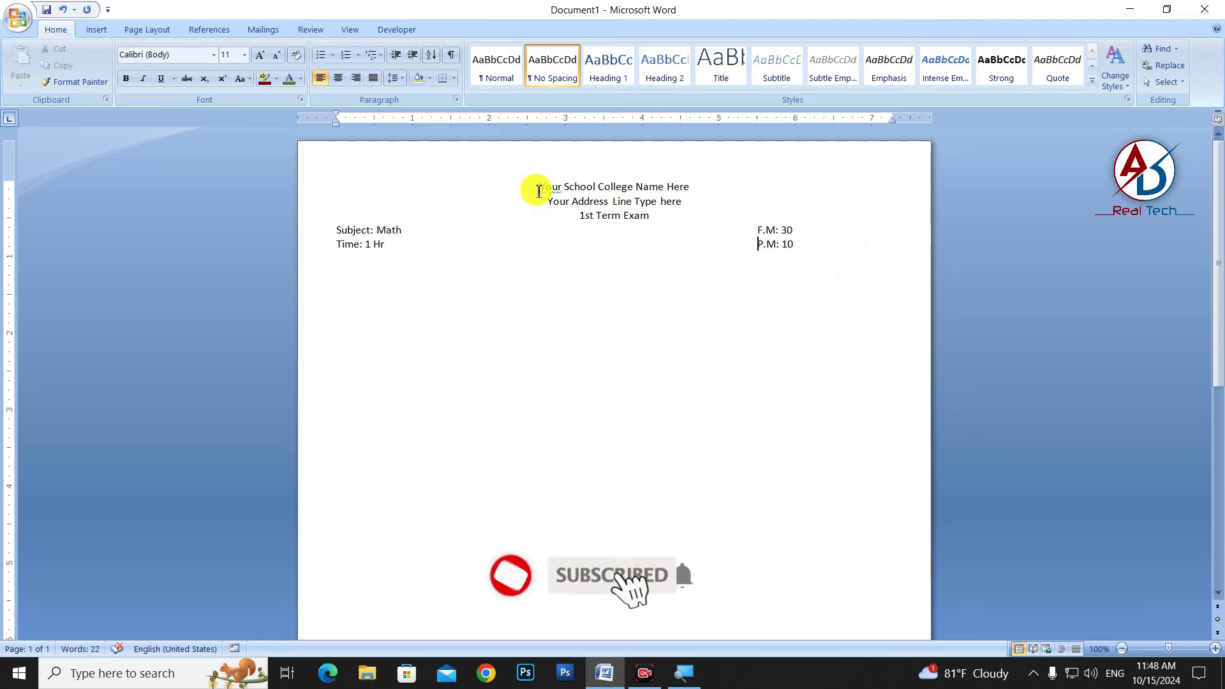
left_click_drag(539, 186, 688, 187)
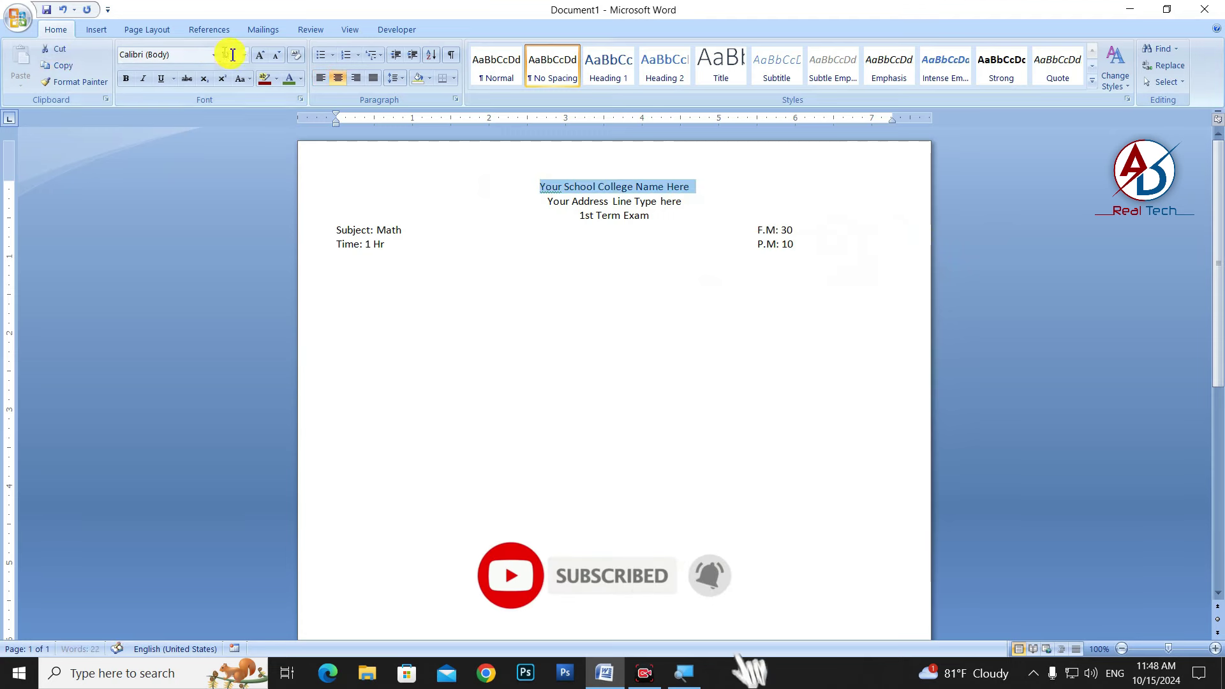
Enlarge the school name to 20 pt and set it in ChunkFive Roman.
left_click(259, 56)
left_click(259, 56)
left_click(259, 56)
left_click(259, 56)
left_click(259, 56)
left_click(214, 55)
left_click(191, 323)
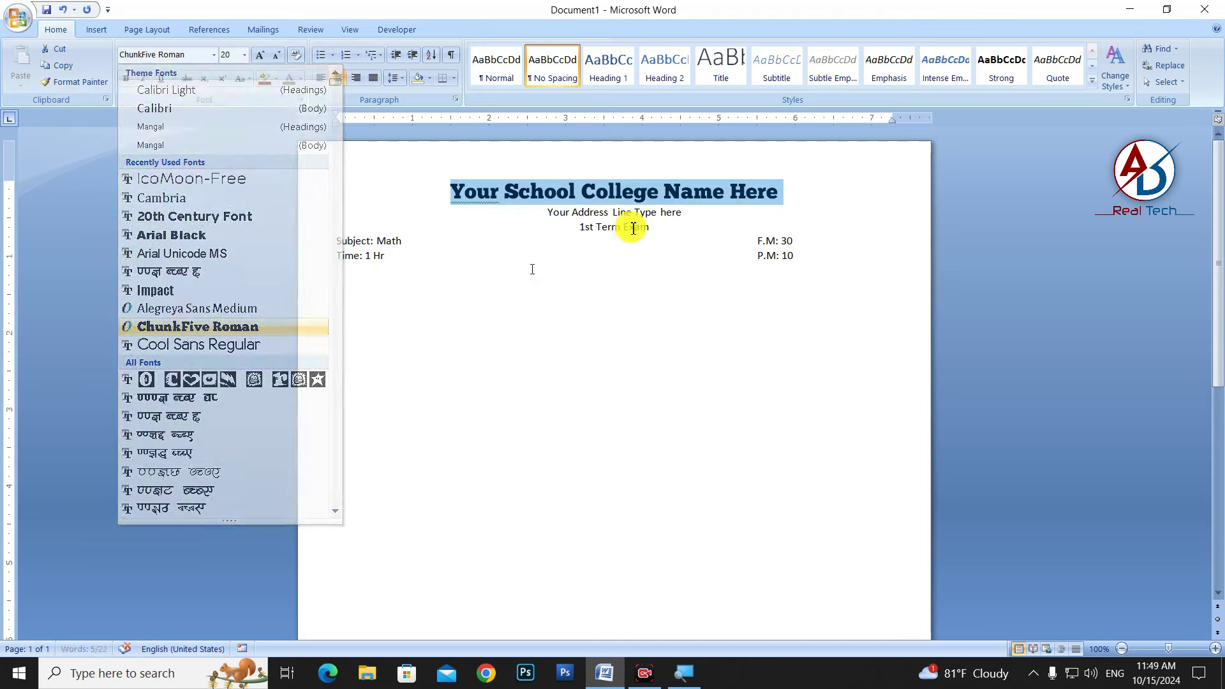
Accept the 'You're' spelling correction and enlarge the address line.
left_click_drag(536, 216, 724, 214)
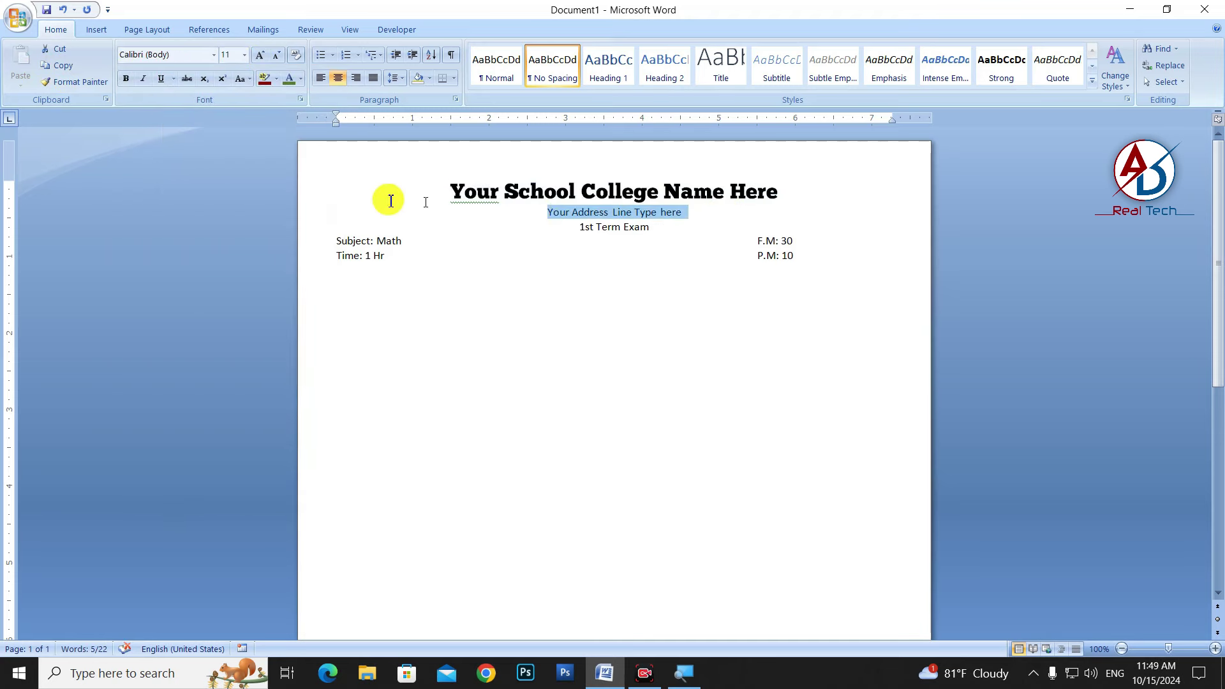
right_click(488, 195)
left_click(559, 217)
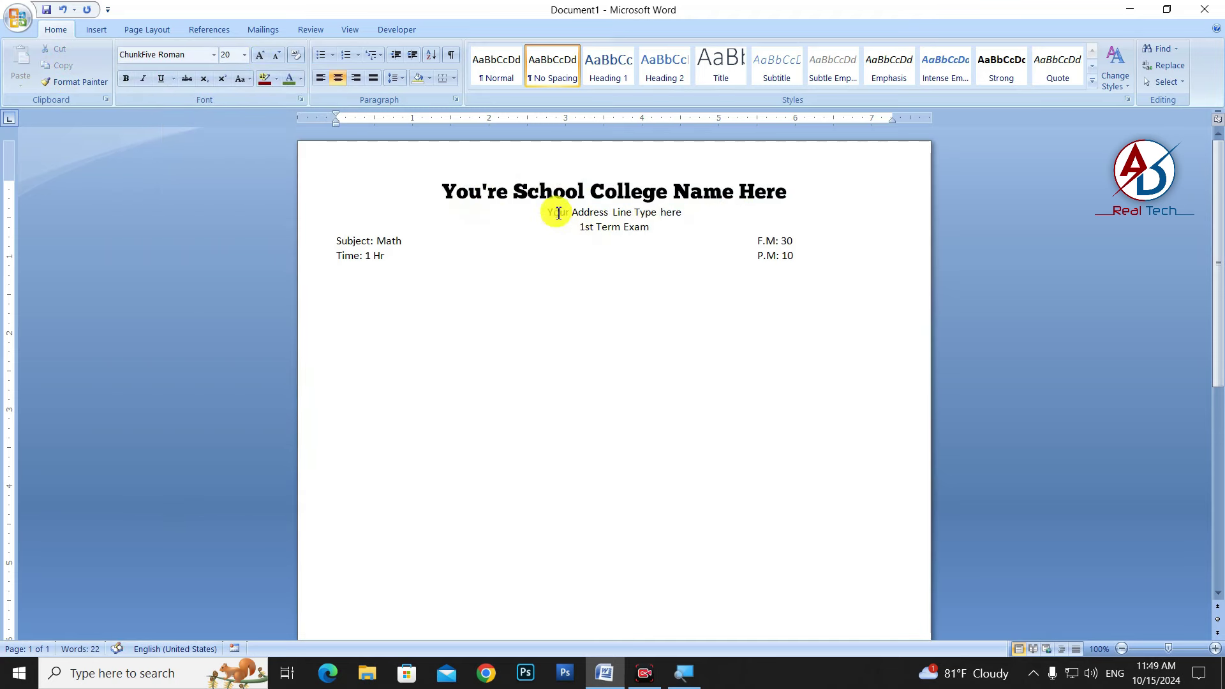
left_click_drag(541, 213, 740, 210)
left_click(259, 54)
Make '1st Term Exam' 18 pt, bold and underlined.
left_click_drag(649, 227, 578, 227)
left_click(213, 54)
left_click(260, 55)
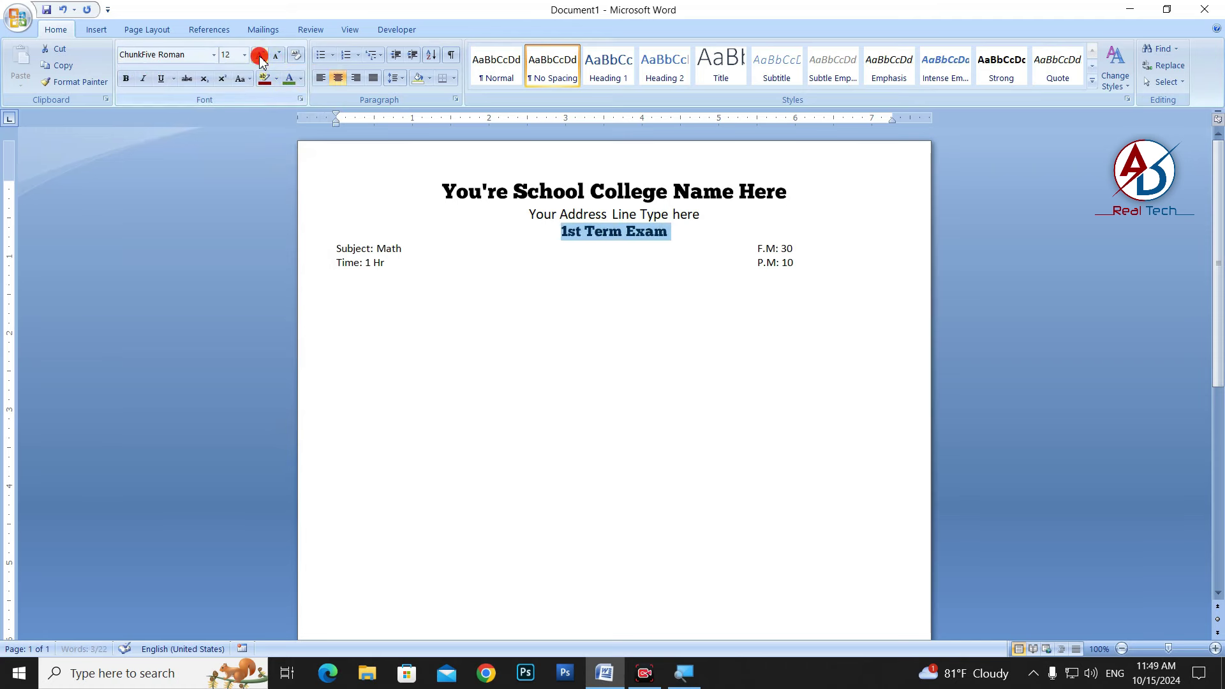
left_click(260, 54)
left_click(160, 77)
left_click(626, 358)
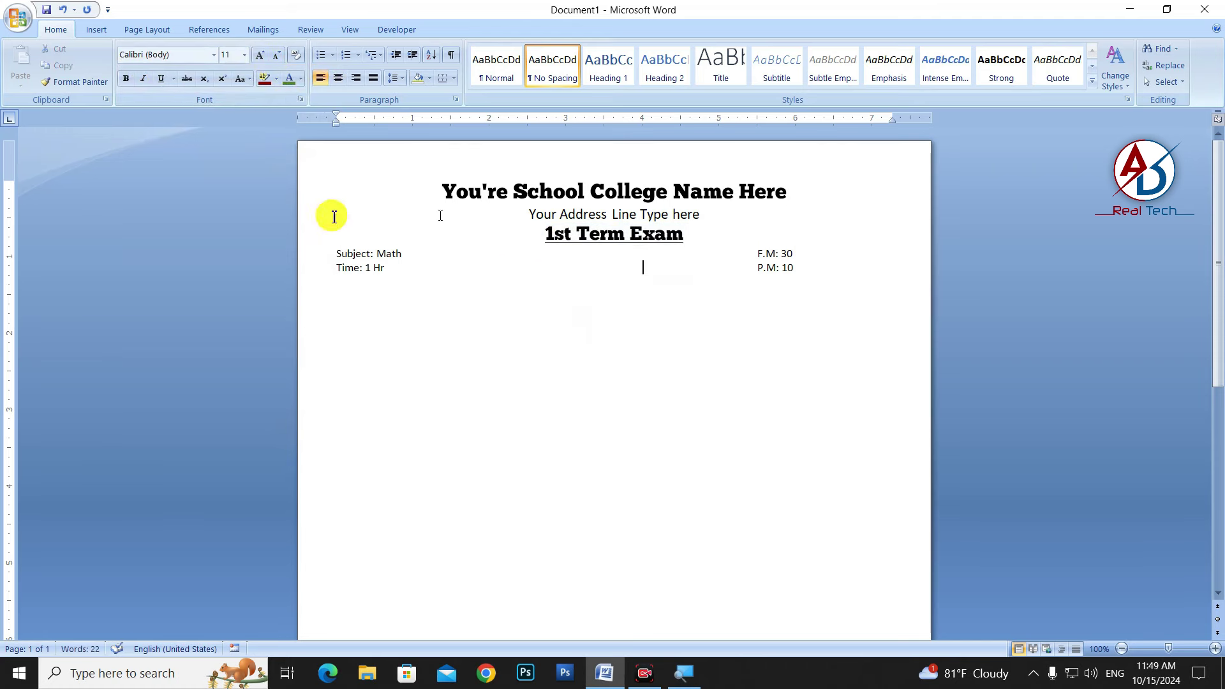
Enlarge the Subject/Time and F.M/P.M detail lines to 14 pt.
left_click_drag(339, 256, 858, 291)
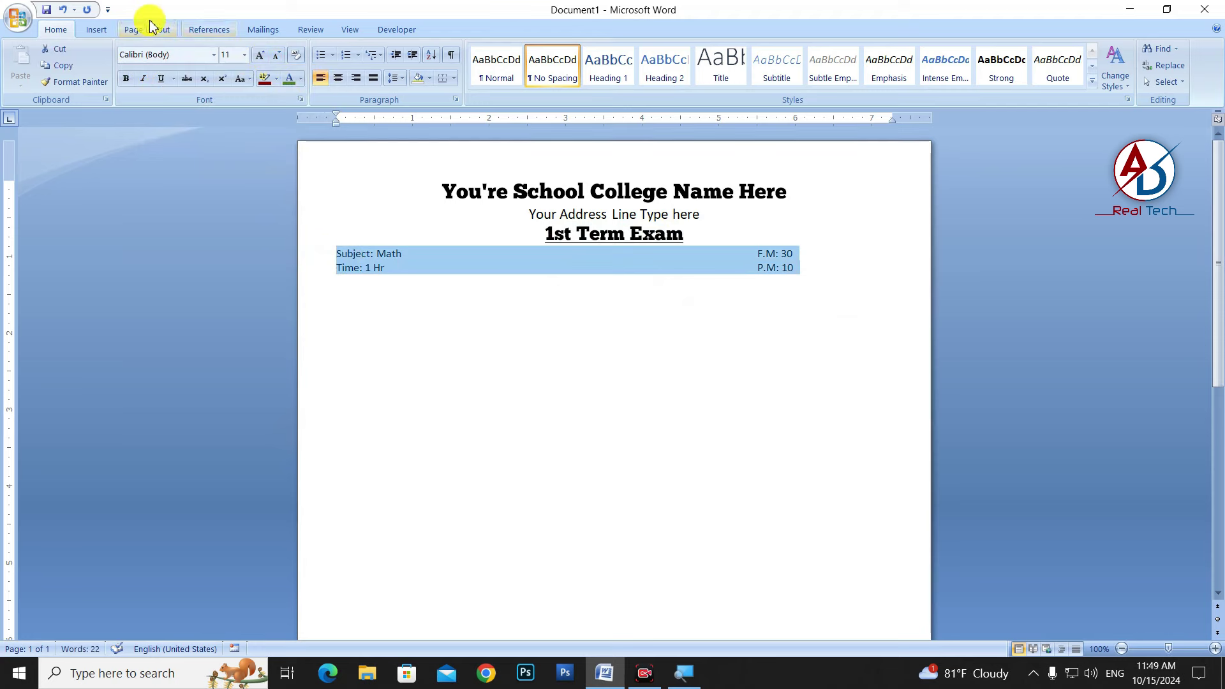
left_click(261, 57)
left_click(261, 56)
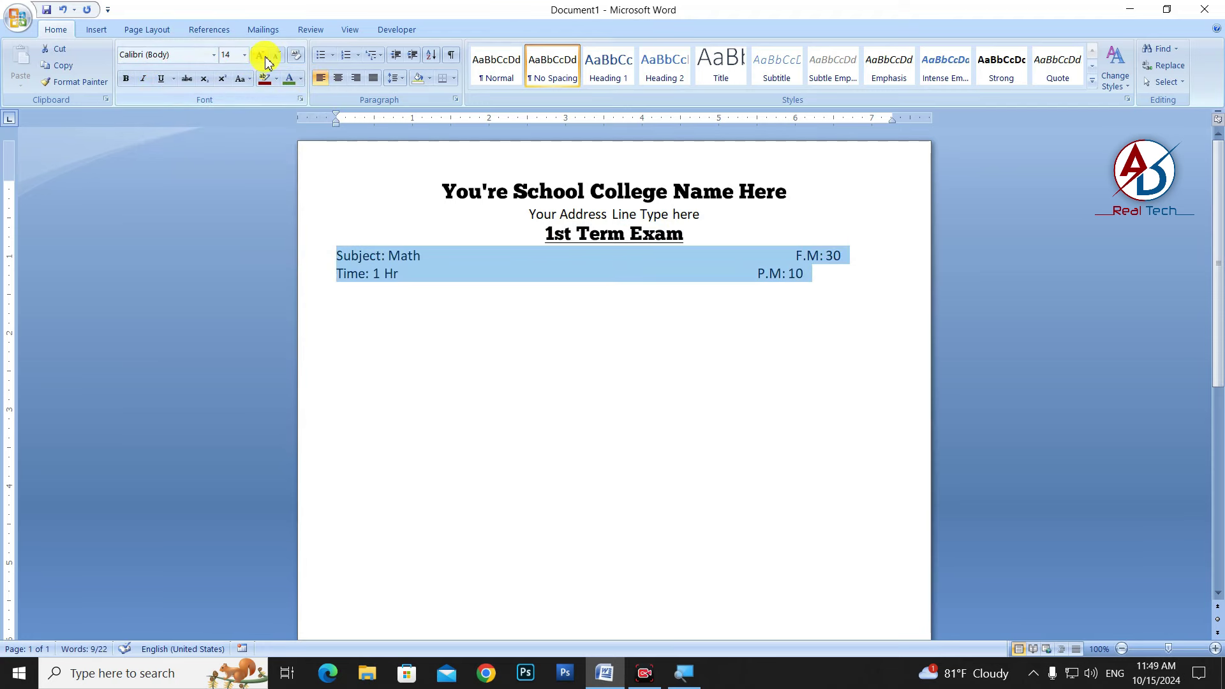
left_click(761, 275)
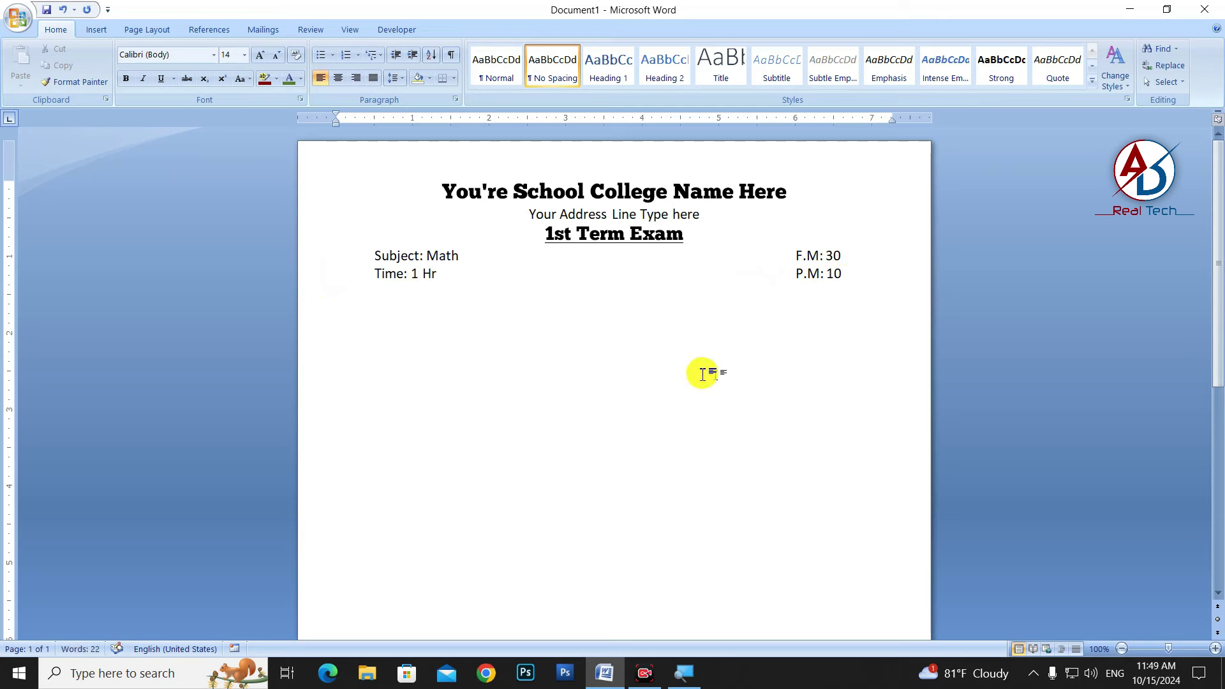
scroll(588, 363, "down", 5)
scroll(414, 384, "up", 3)
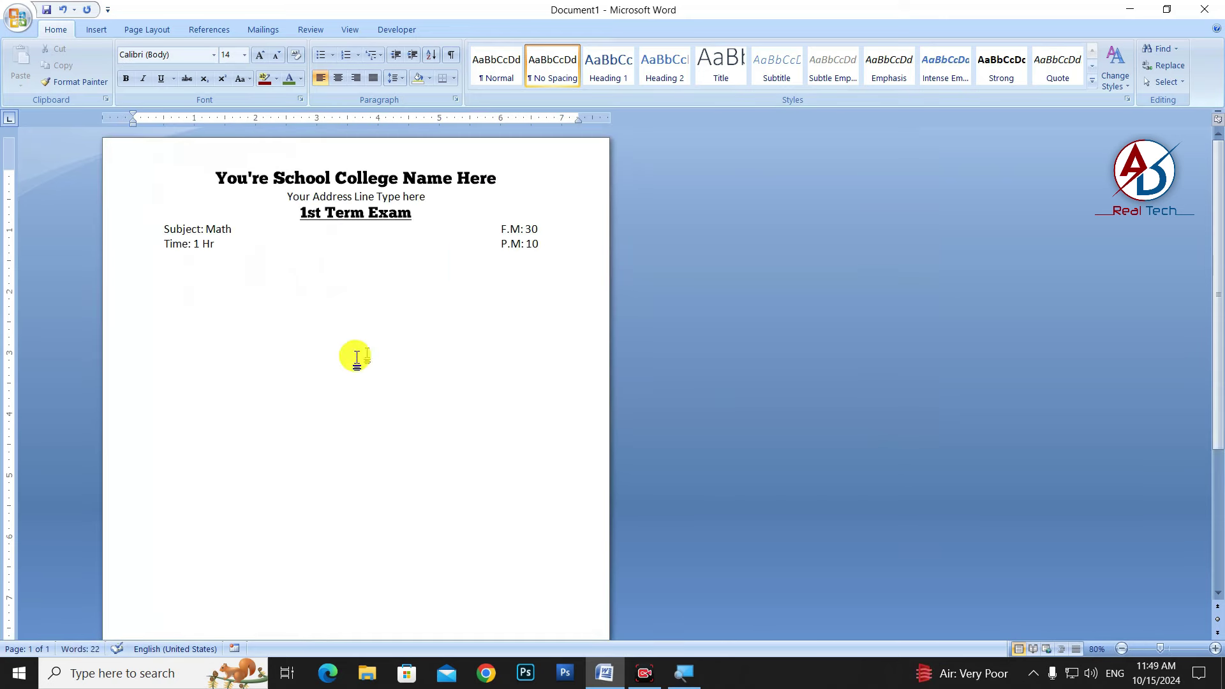
Below the marks, leave a blank line and type 'Q1. Degree of the differential equation sin x'.
left_click(568, 249)
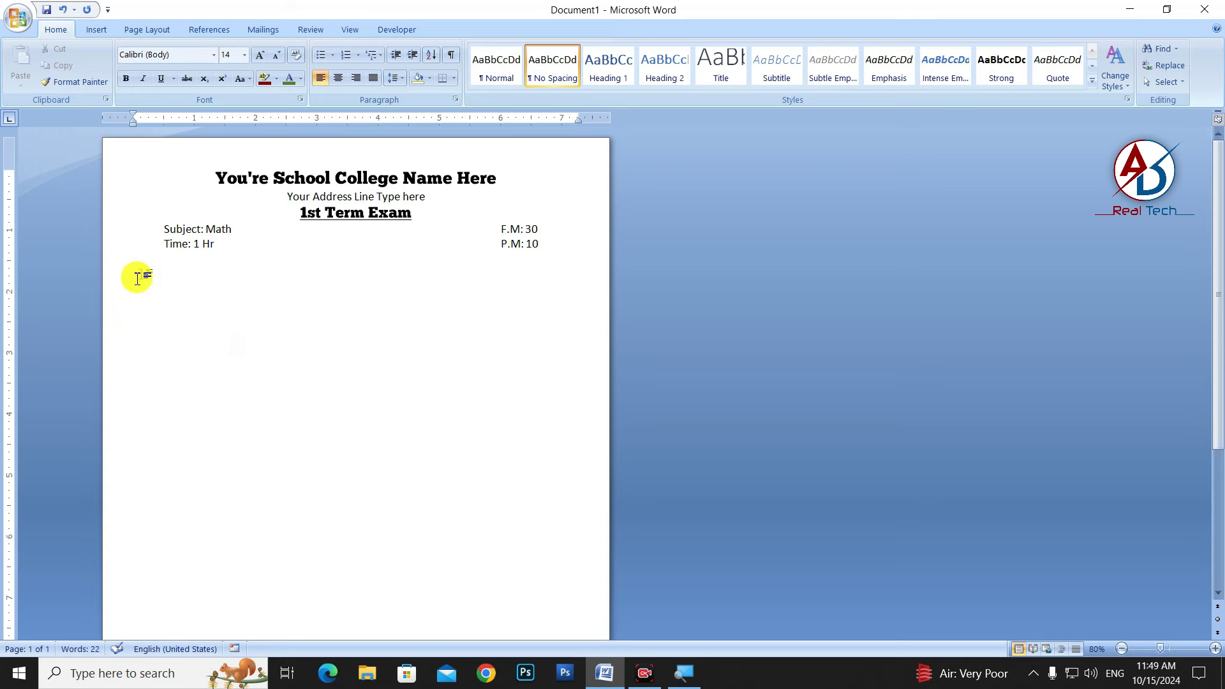
key("Return")
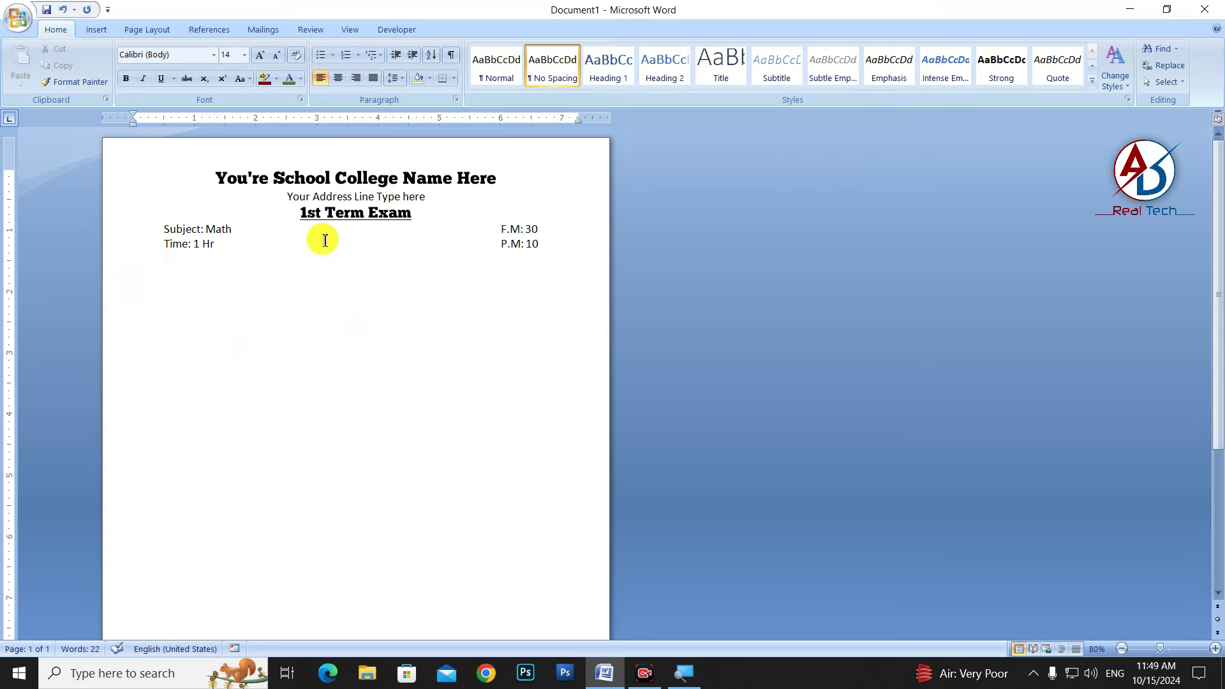
key("Return")
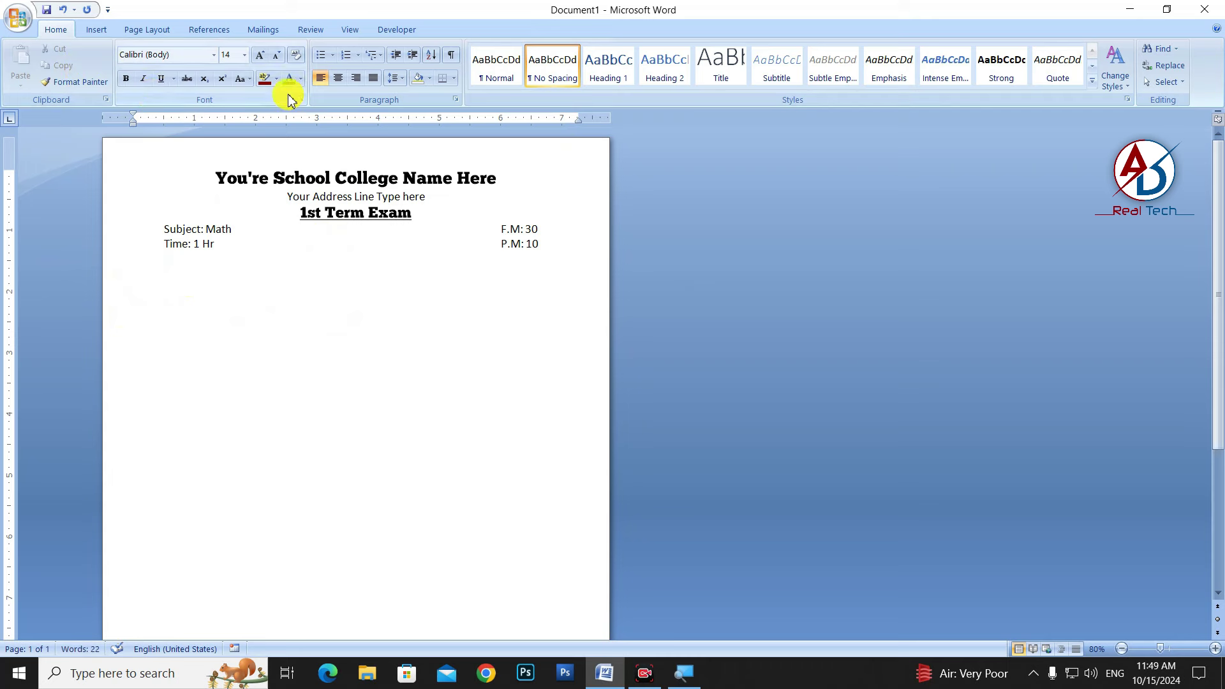
type("Q")
type("1. ")
type("Degree of the differential equation sin x")
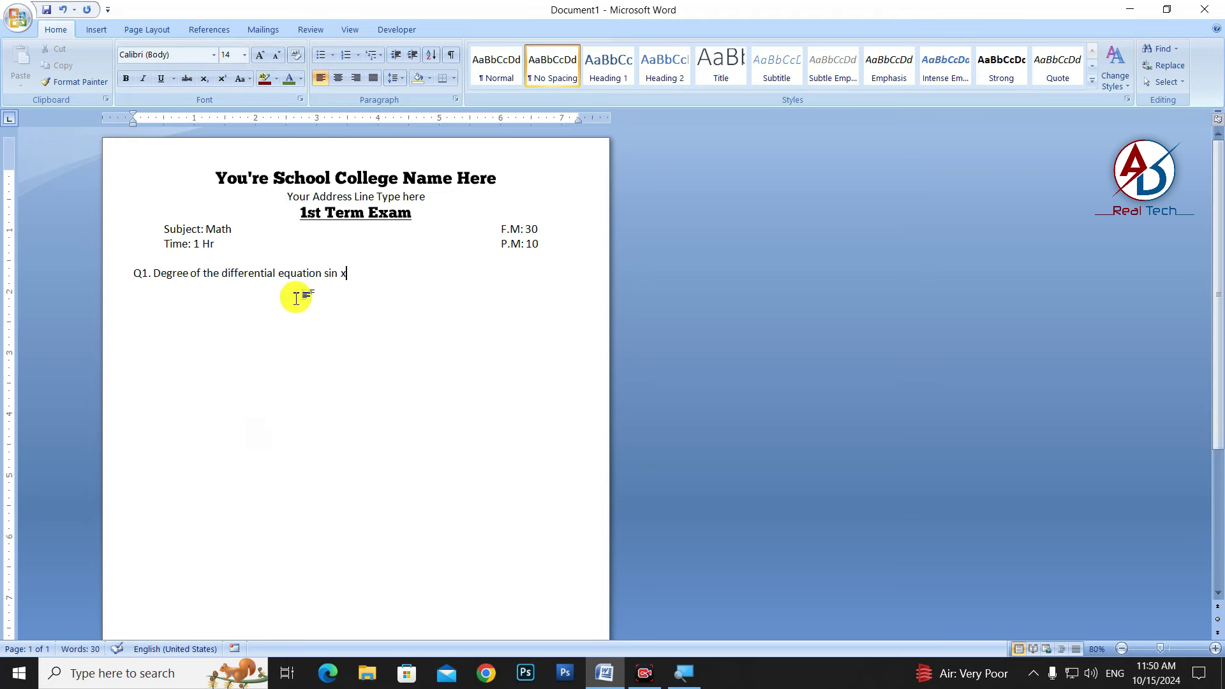
scroll(301, 296, "up", 1, "ctrl")
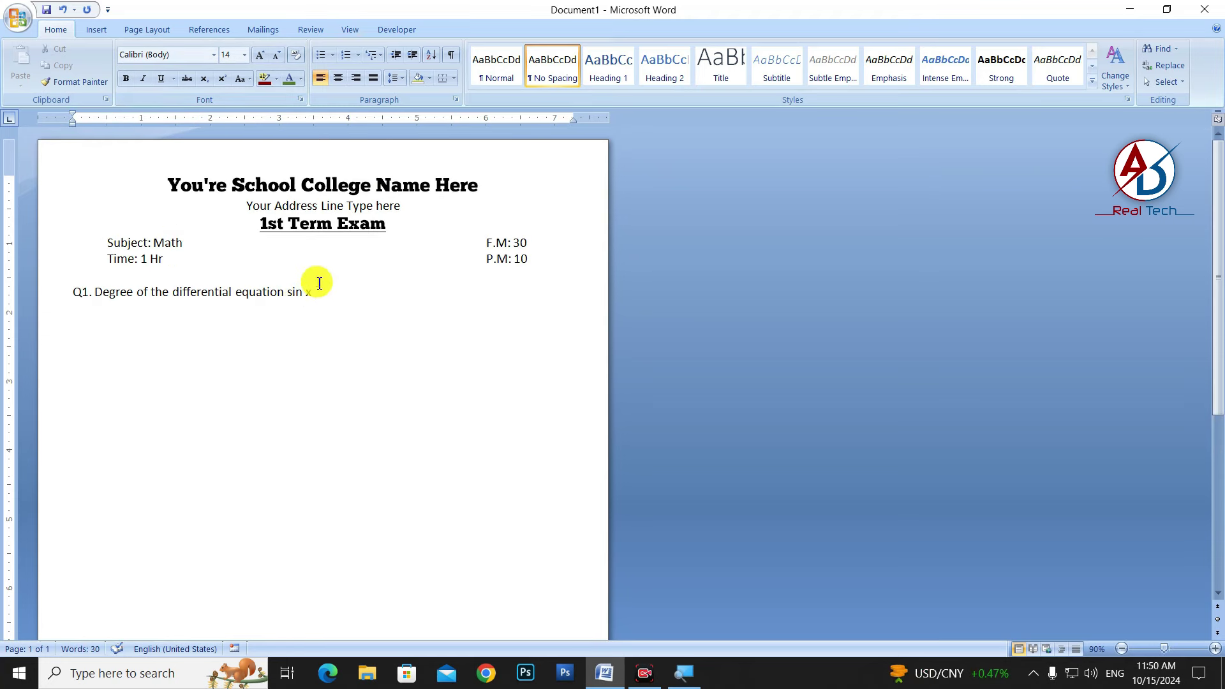
Browse the built-in equation gallery, then insert a new blank equation after 'sin'.
left_click(96, 30)
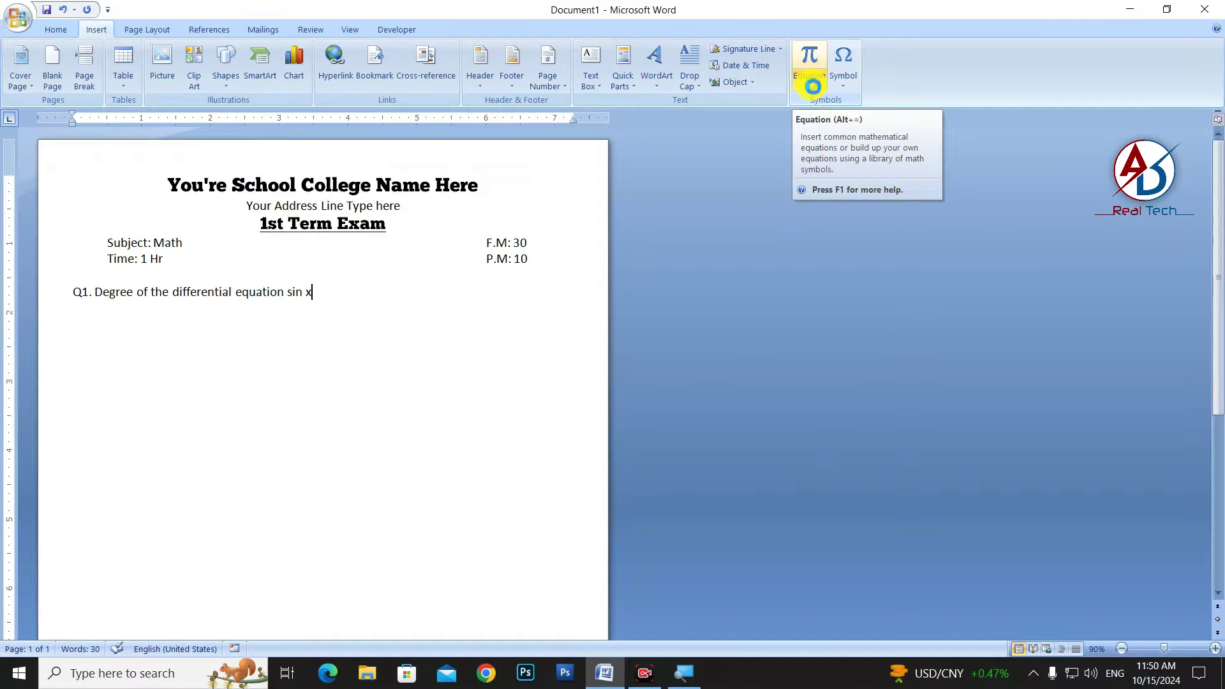
left_click(812, 88)
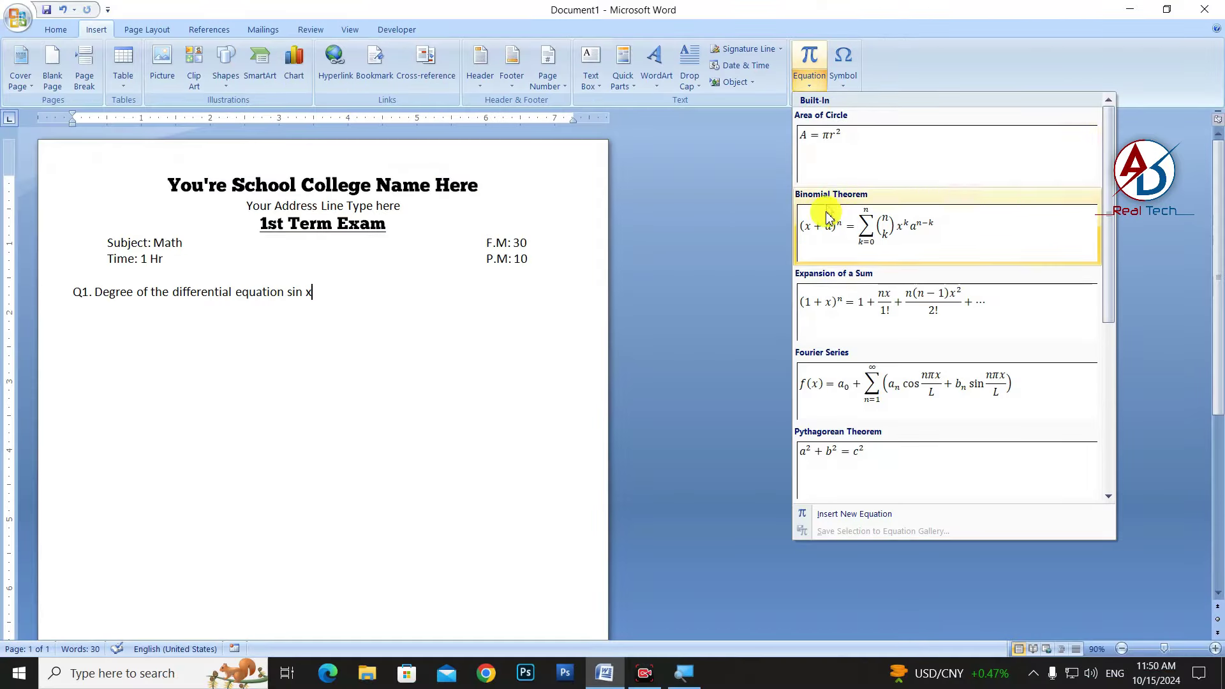
scroll(893, 255, "down", 3)
scroll(930, 296, "down", 1)
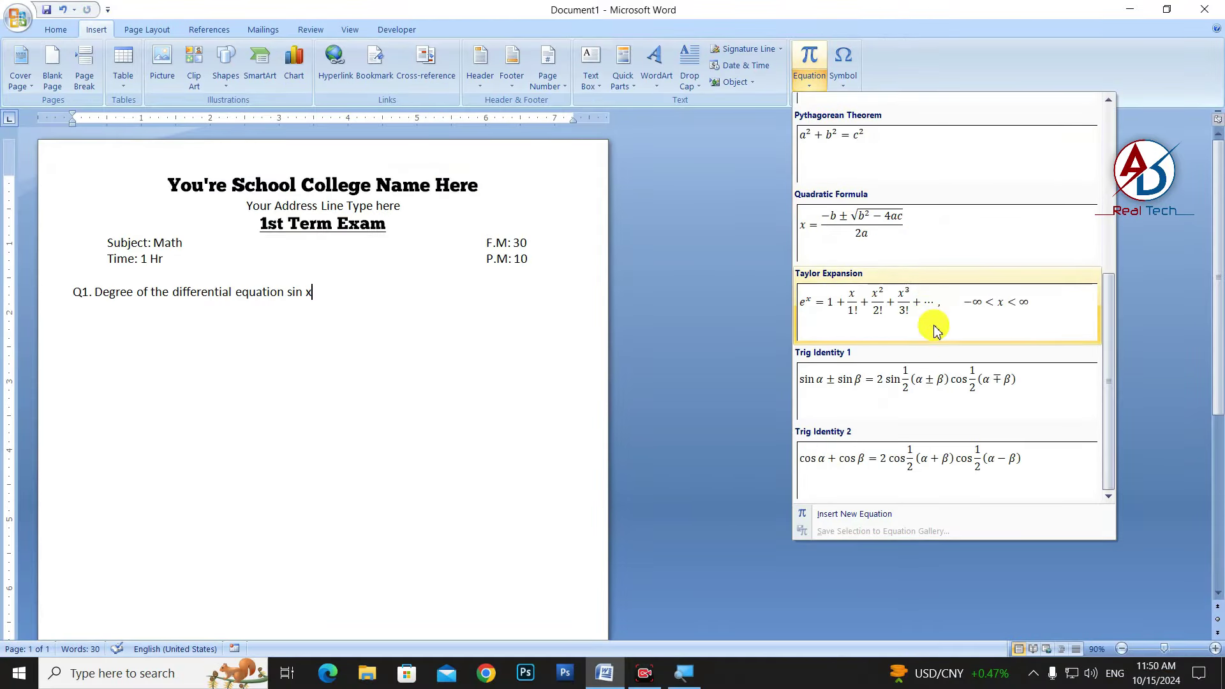
scroll(934, 329, "up", 4)
key("BackSpace")
left_click(855, 513)
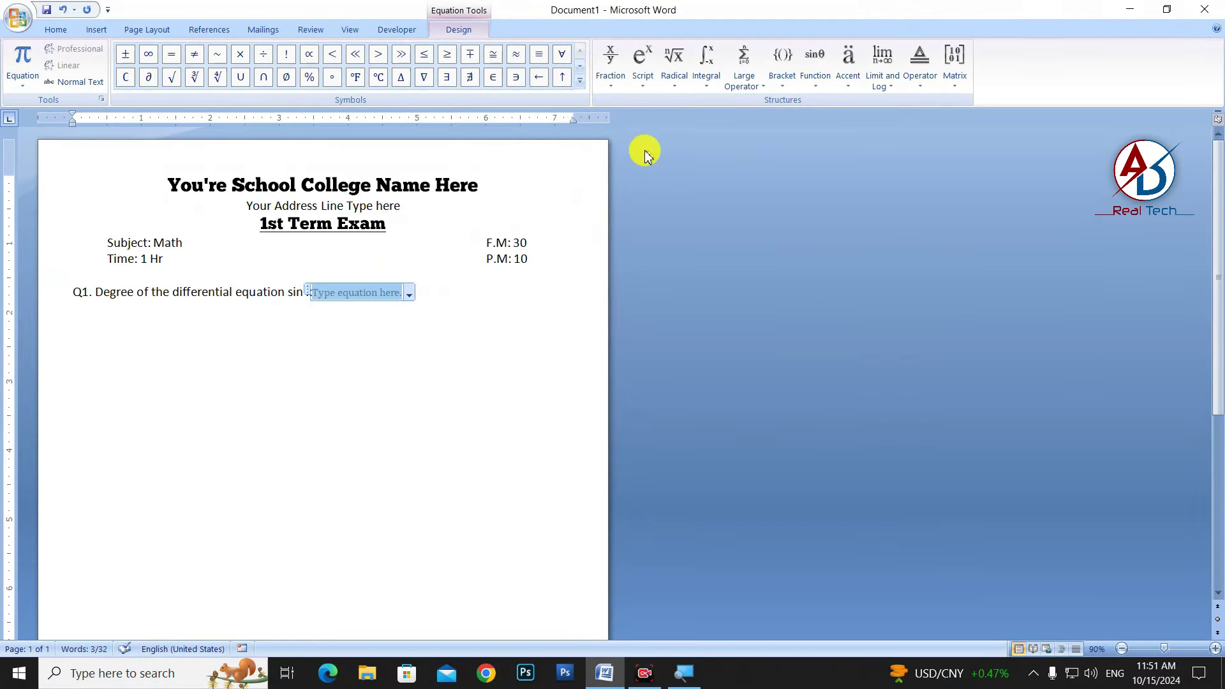
Build (dy/dx) in the equation using brackets and a stacked fraction.
left_click(782, 63)
left_click(780, 127)
left_click(609, 66)
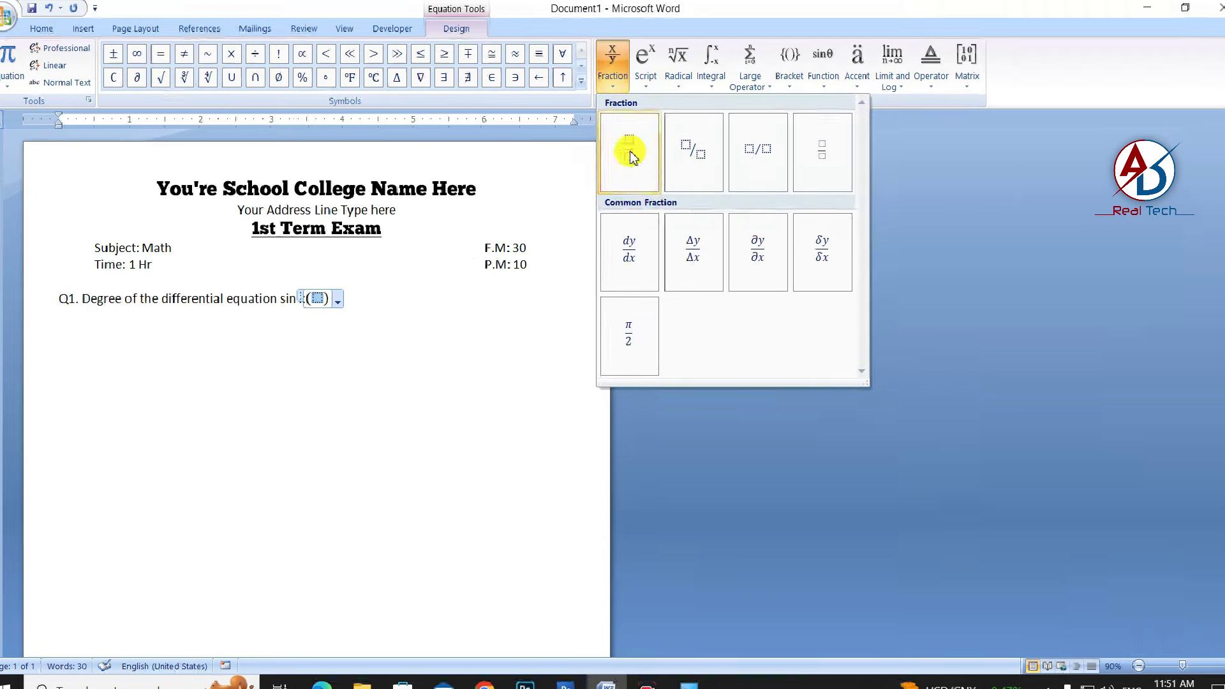
left_click(627, 150)
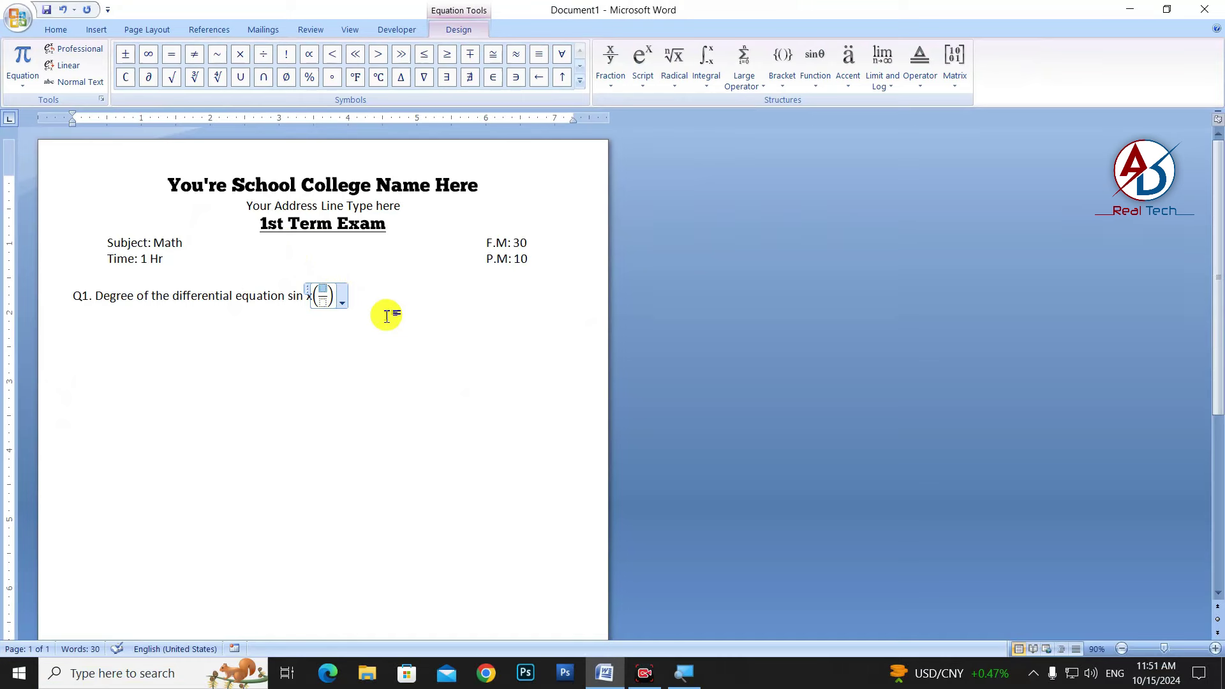
type("dy")
key("Down")
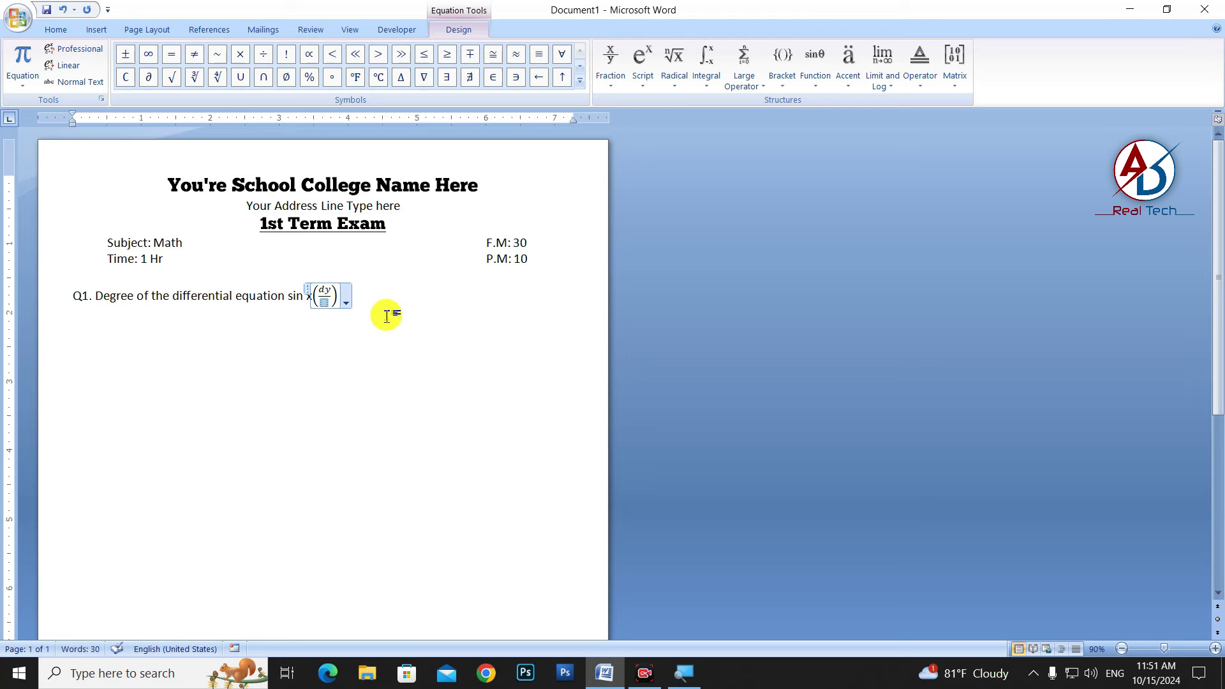
type("dx")
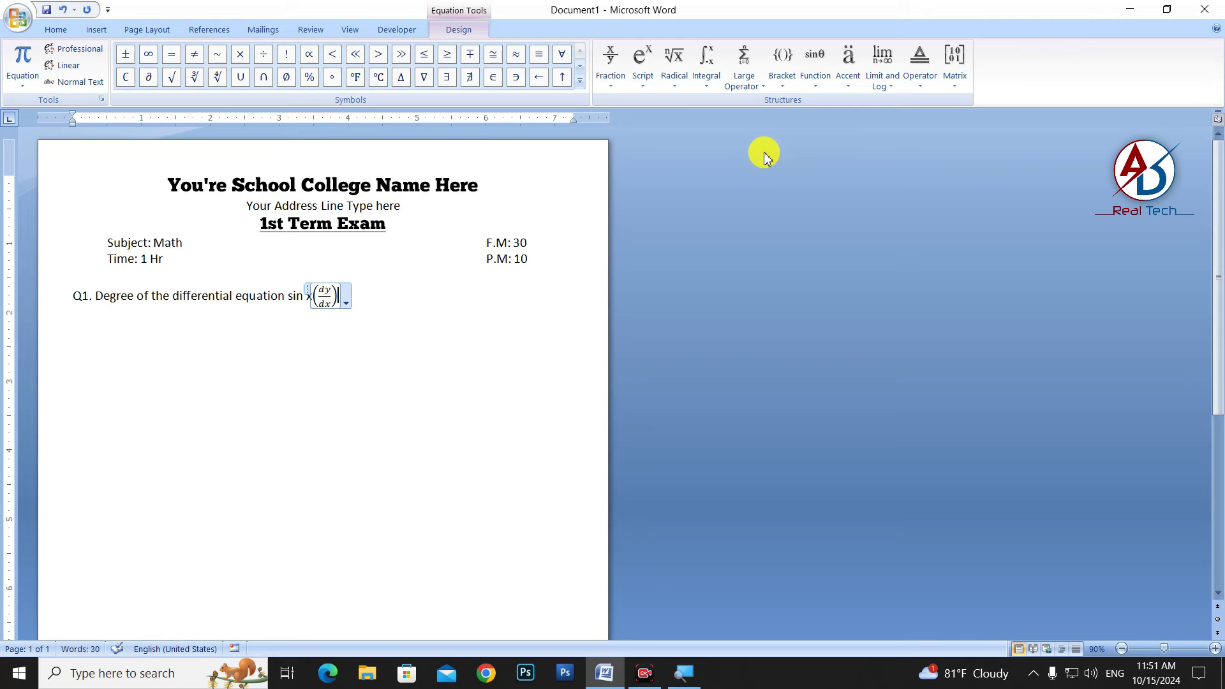
Finish the equation with '= y²' and the word 'is', then return to normal text.
left_click(171, 56)
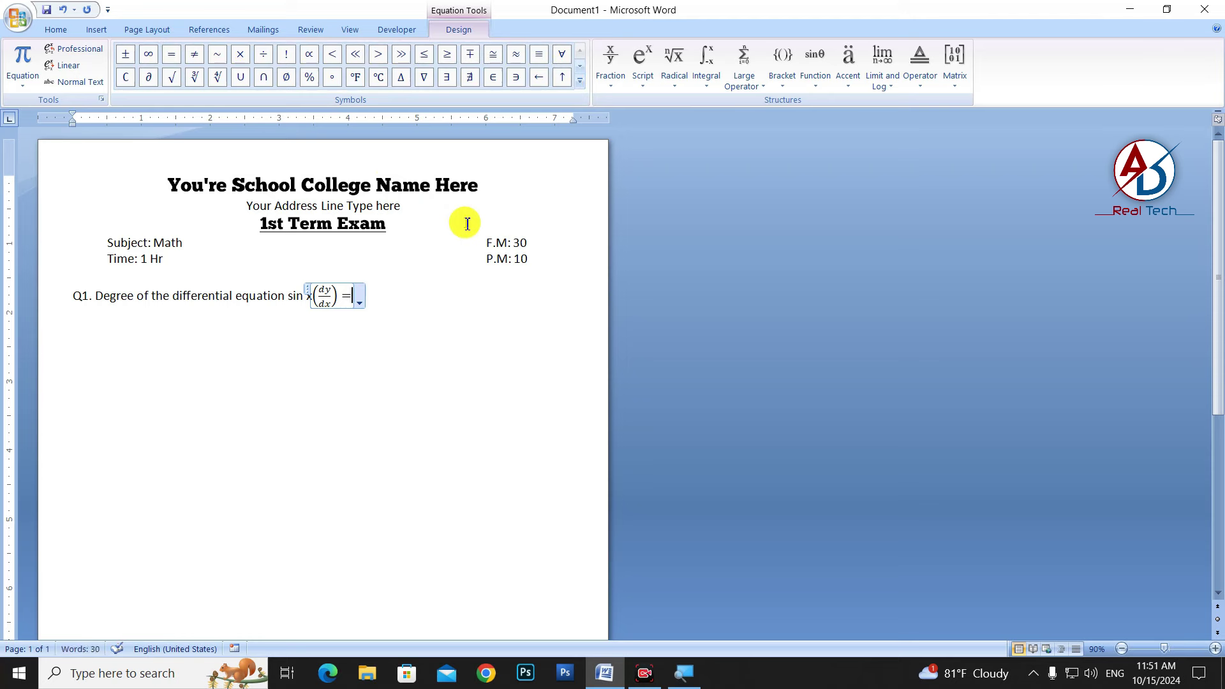
type(" y")
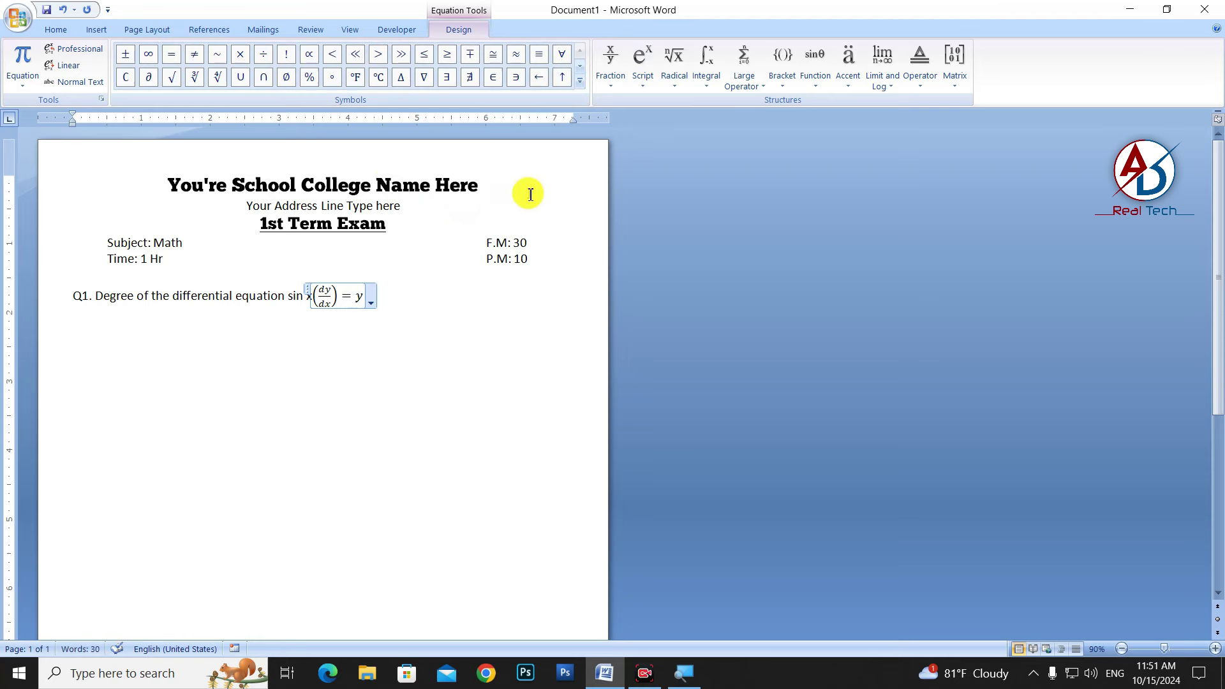
key("BackSpace")
left_click(643, 68)
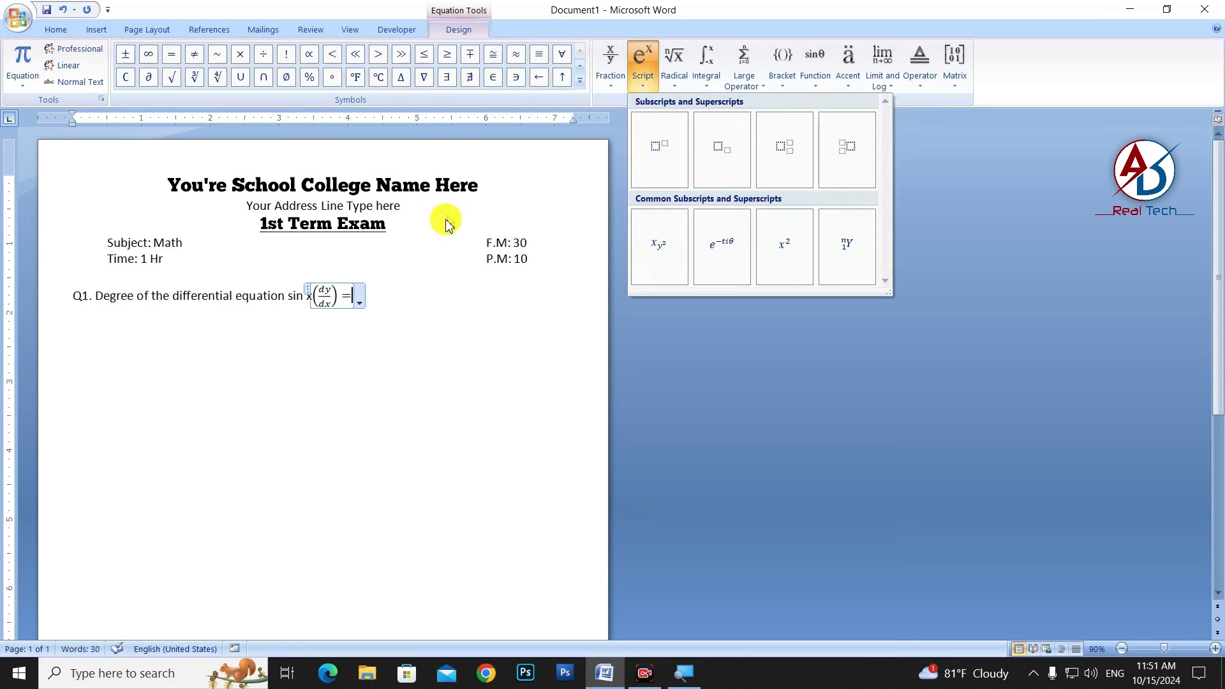
left_click(659, 156)
left_click(362, 295)
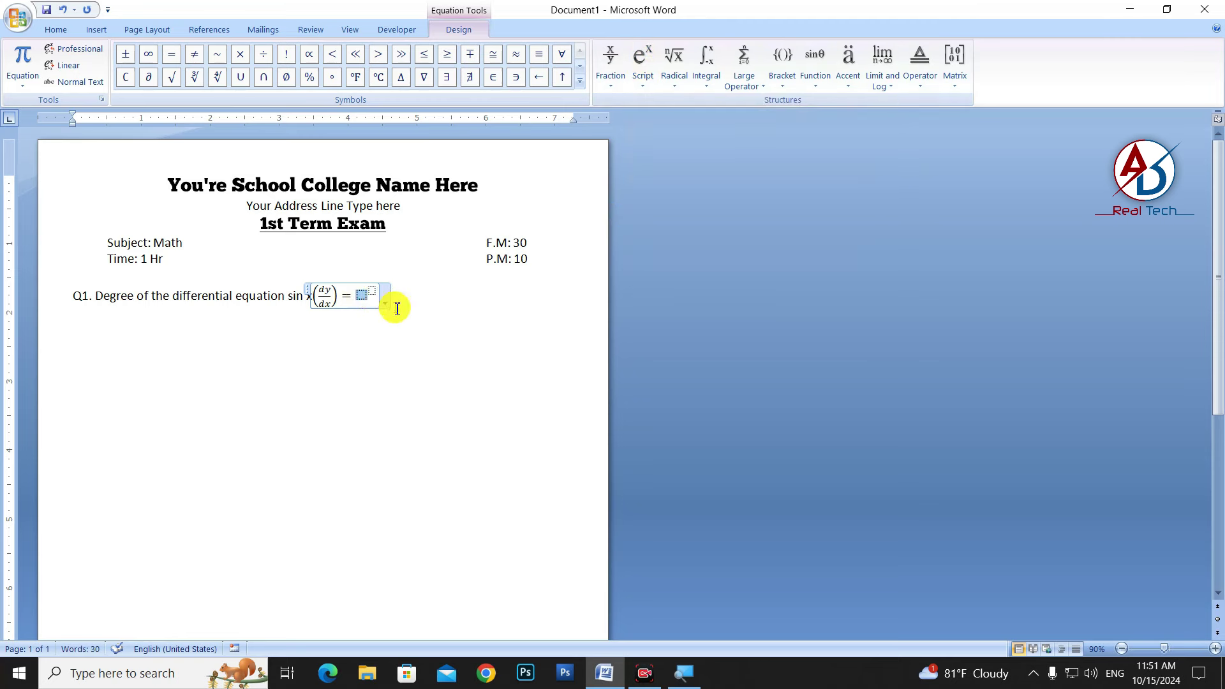
type("y")
type("2")
left_click(402, 295)
type("is")
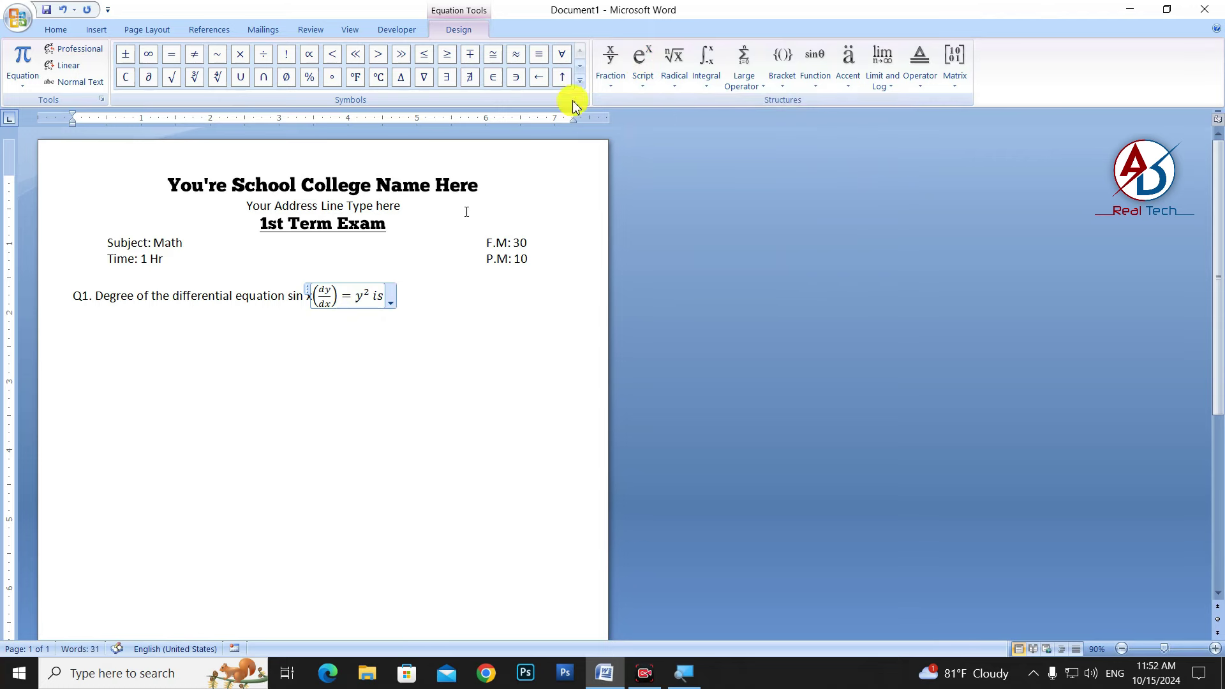
left_click(534, 396)
scroll(415, 398, "down", 2, "ctrl")
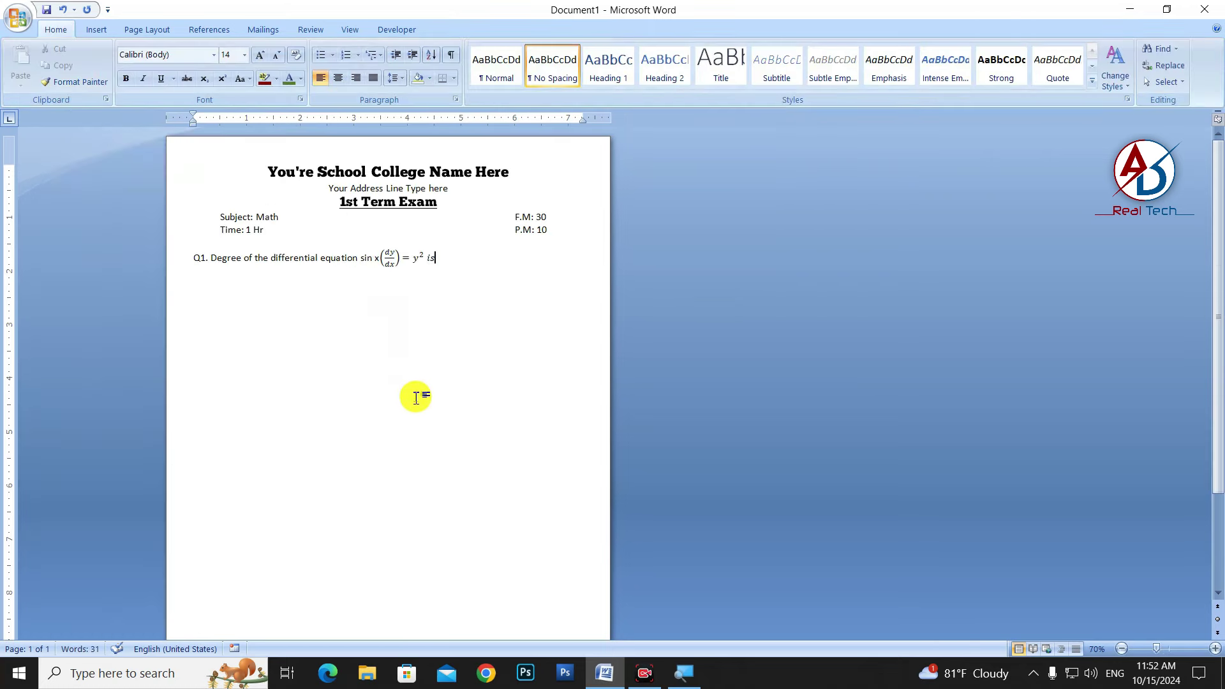
scroll(415, 397, "down", 2, "ctrl")
scroll(416, 398, "up", 2, "ctrl")
scroll(427, 414, "up", 2, "ctrl")
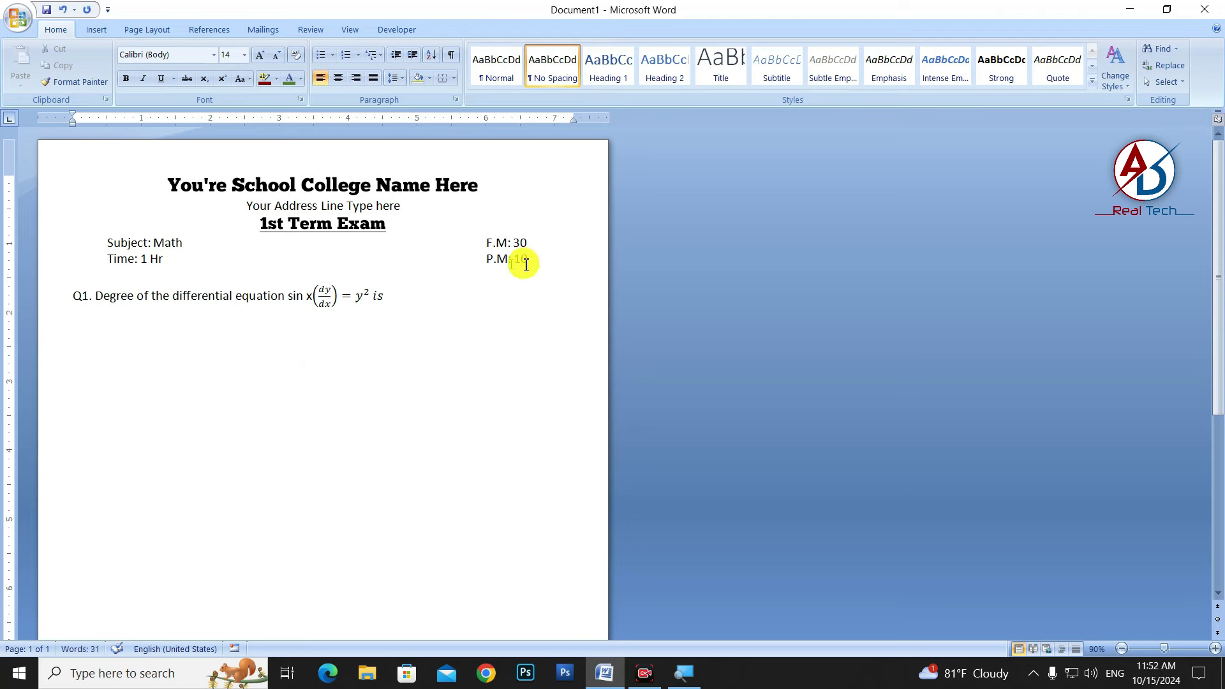
Insert the built-in Binomial Theorem equation on the line below Q1.
left_click(97, 29)
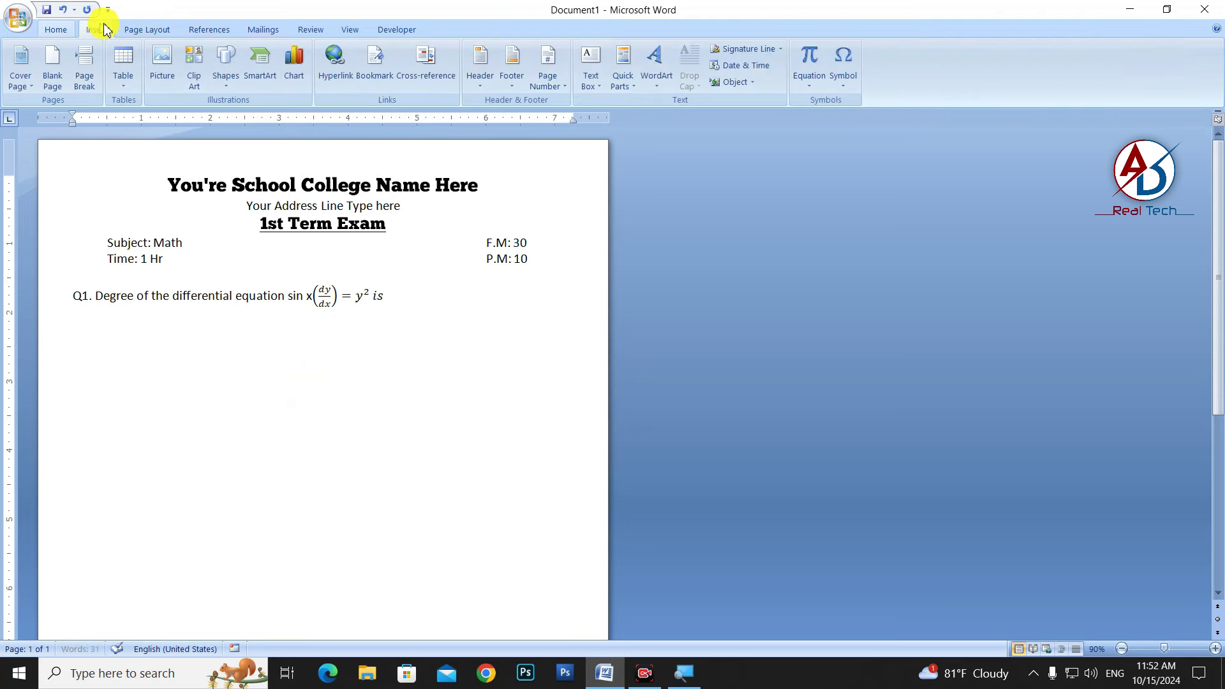
left_click(809, 84)
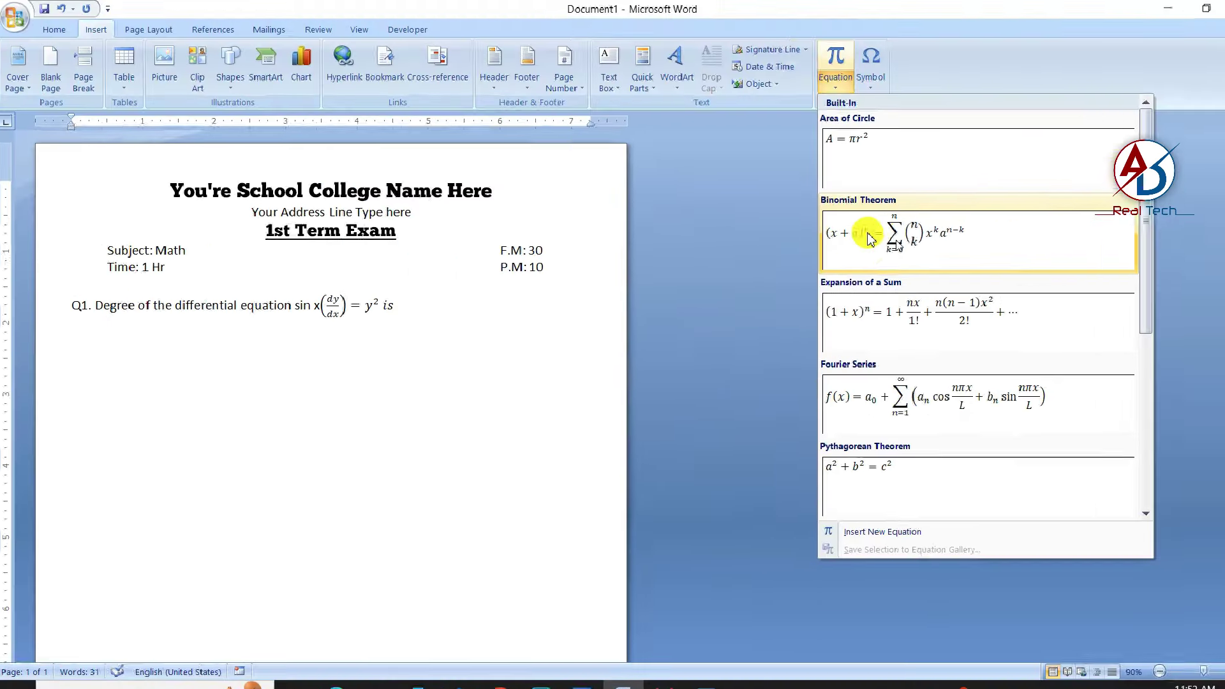
left_click(862, 227)
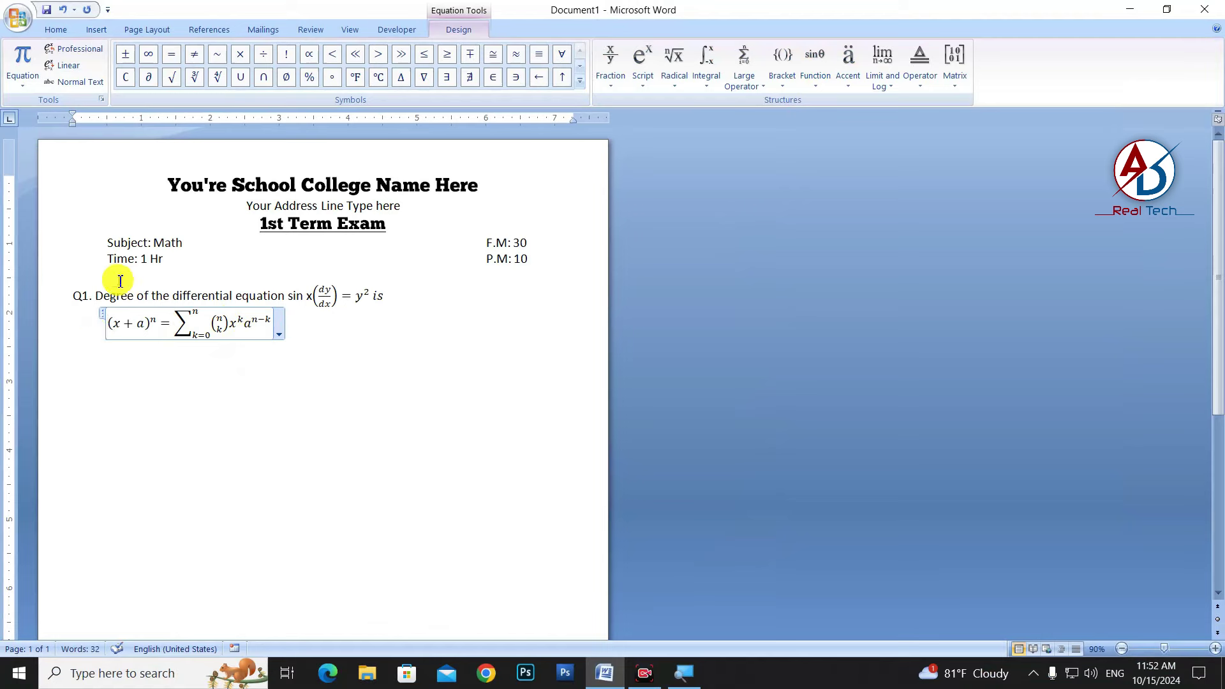
scroll(213, 363, "up", 5, "ctrl")
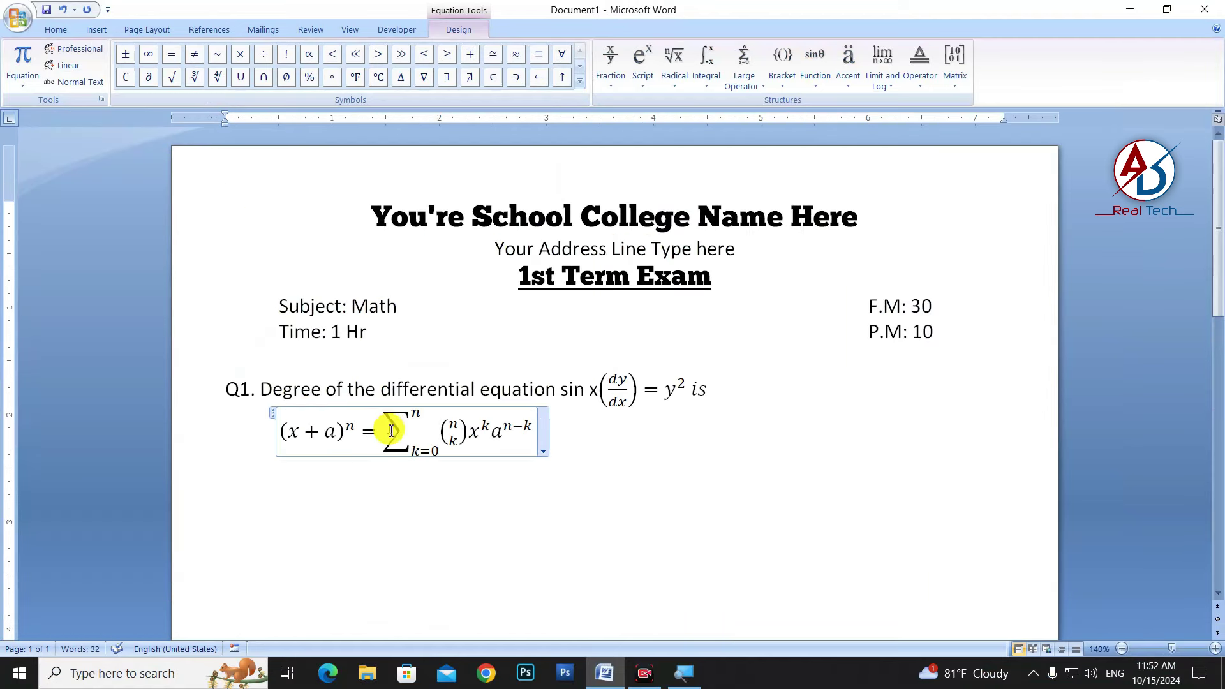
Select x + a in the Binomial Theorem equation and browse the Fraction, Script and Matrix layouts.
double_click(294, 436)
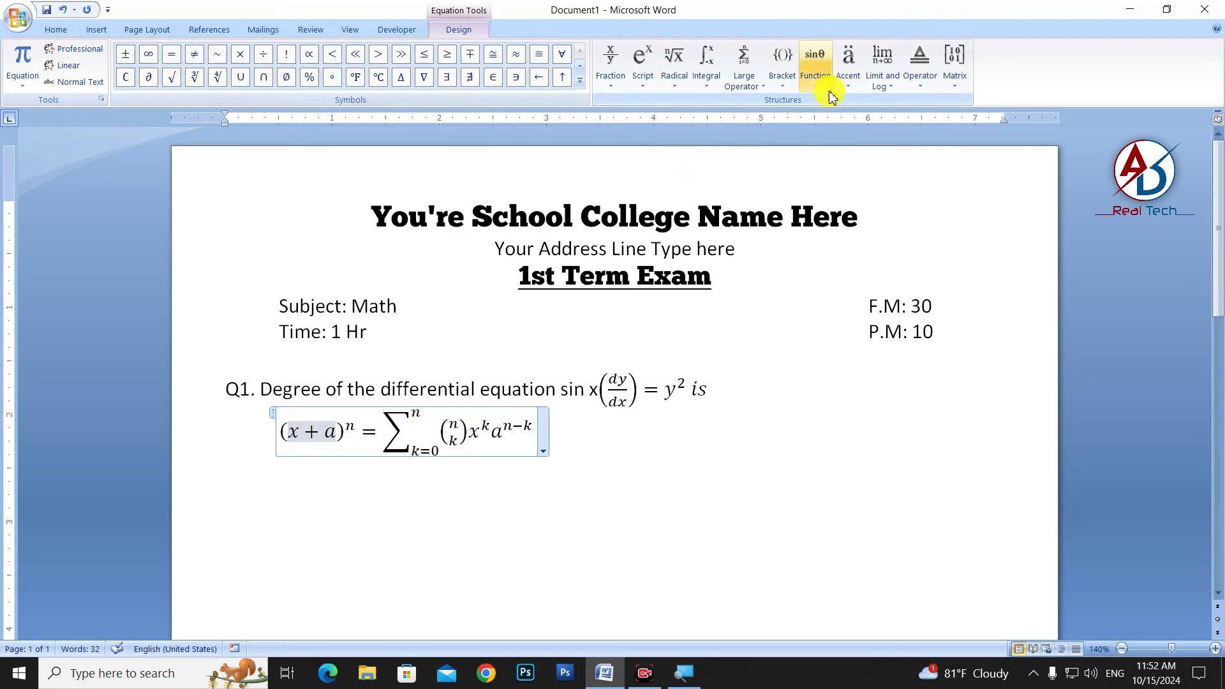
left_click(612, 63)
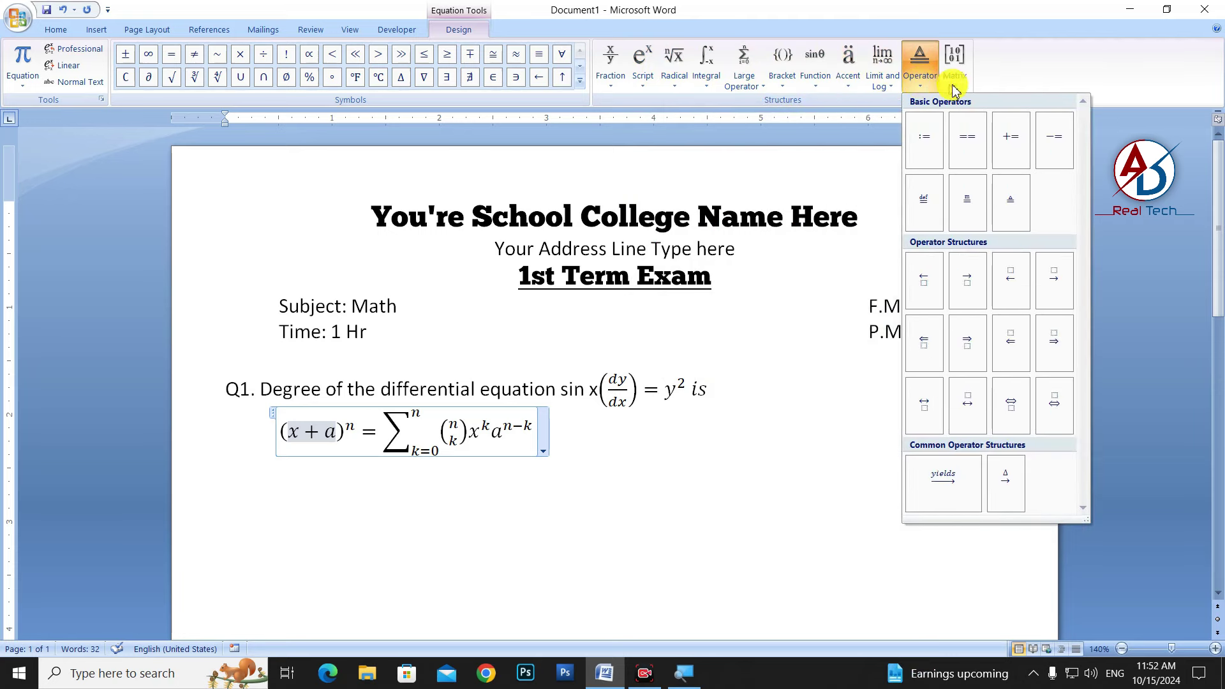
mouse_move(954, 67)
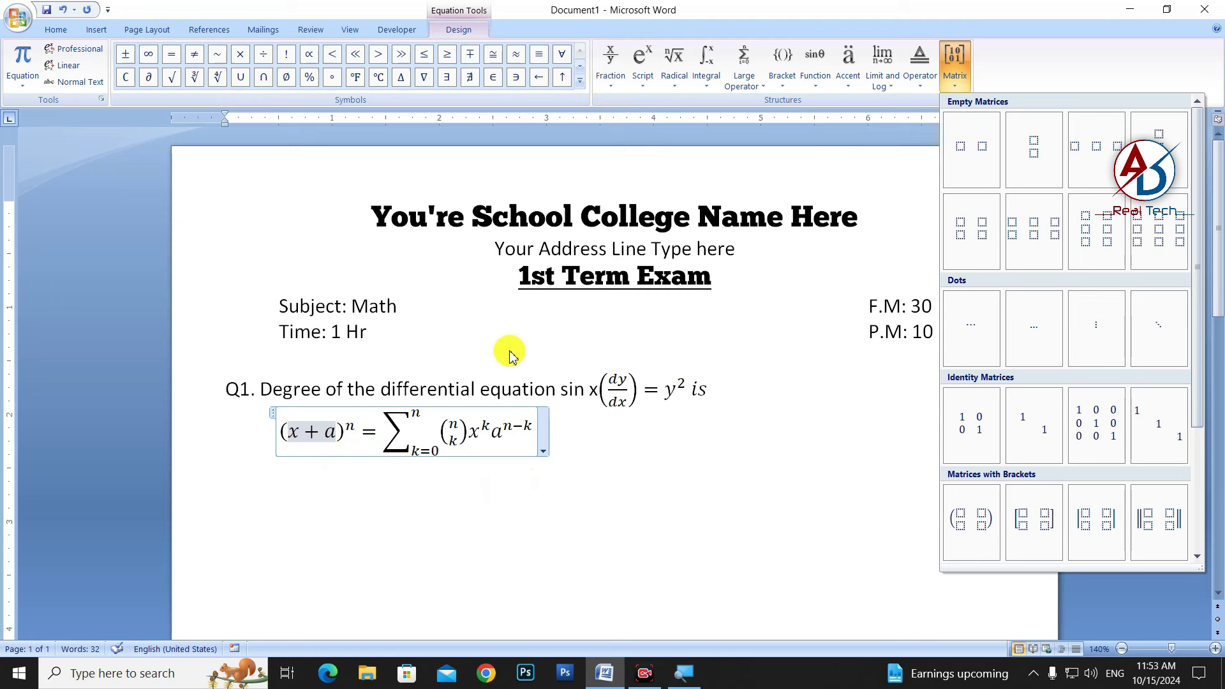
Add a stacked fraction x²/y before x + a inside the bracket.
left_click(610, 82)
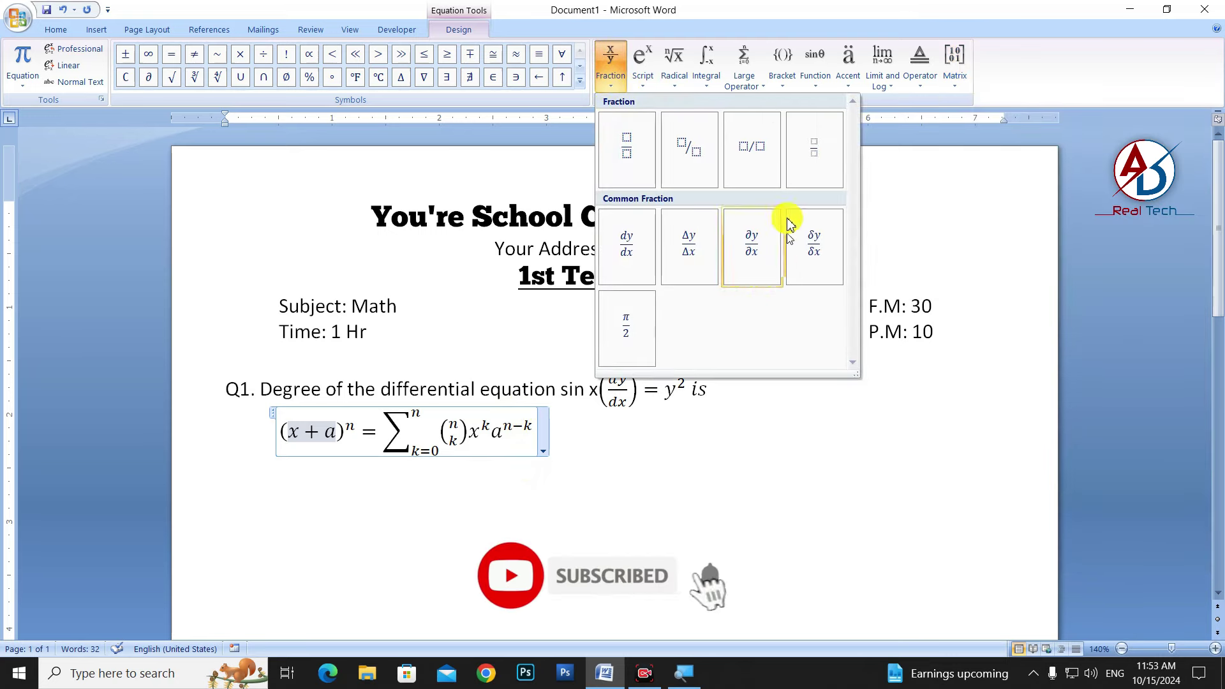
left_click(630, 160)
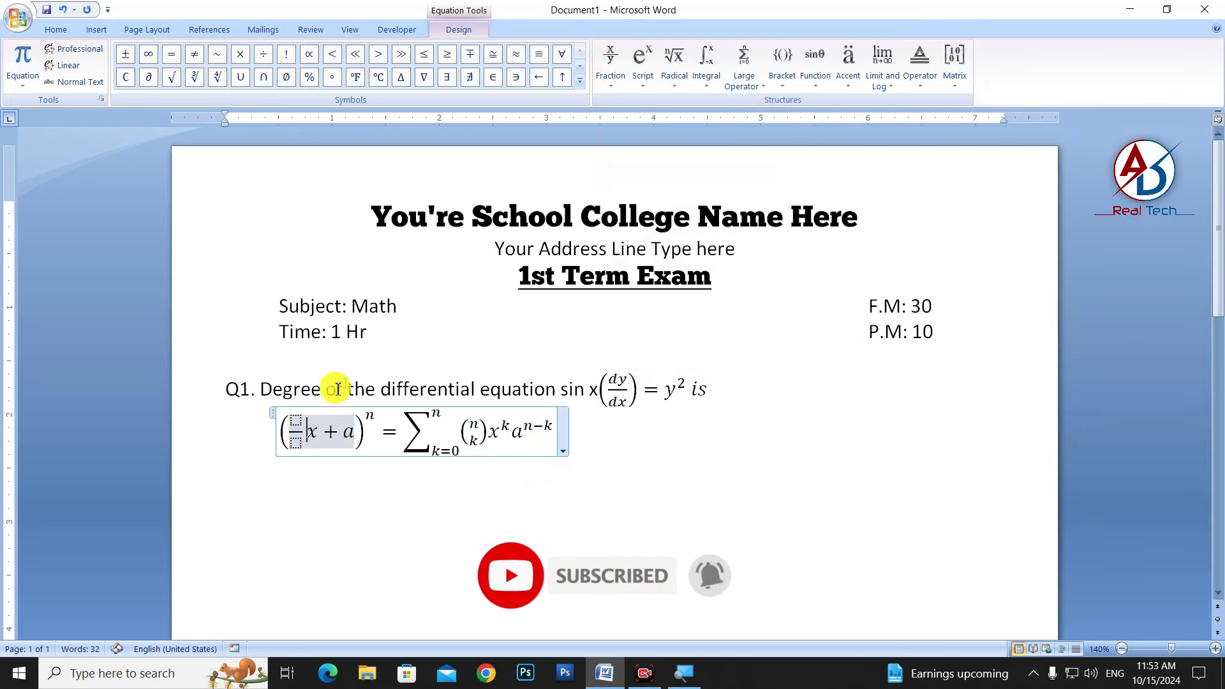
left_click(295, 421)
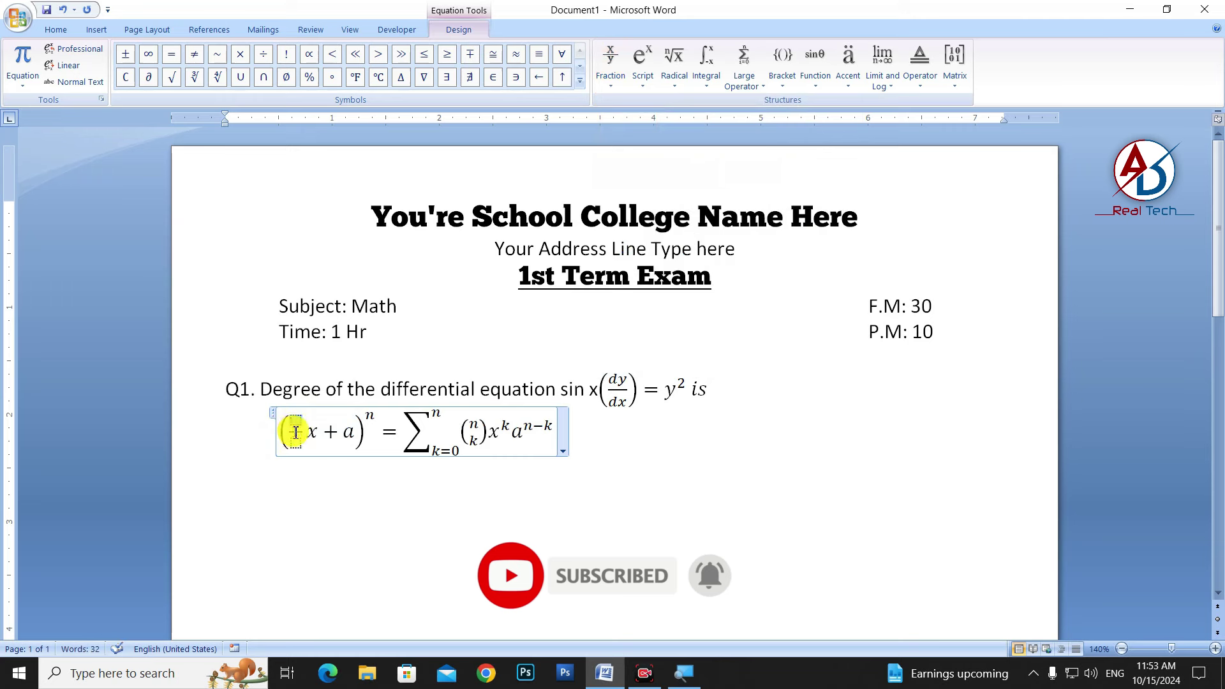
left_click_drag(332, 425, 340, 426)
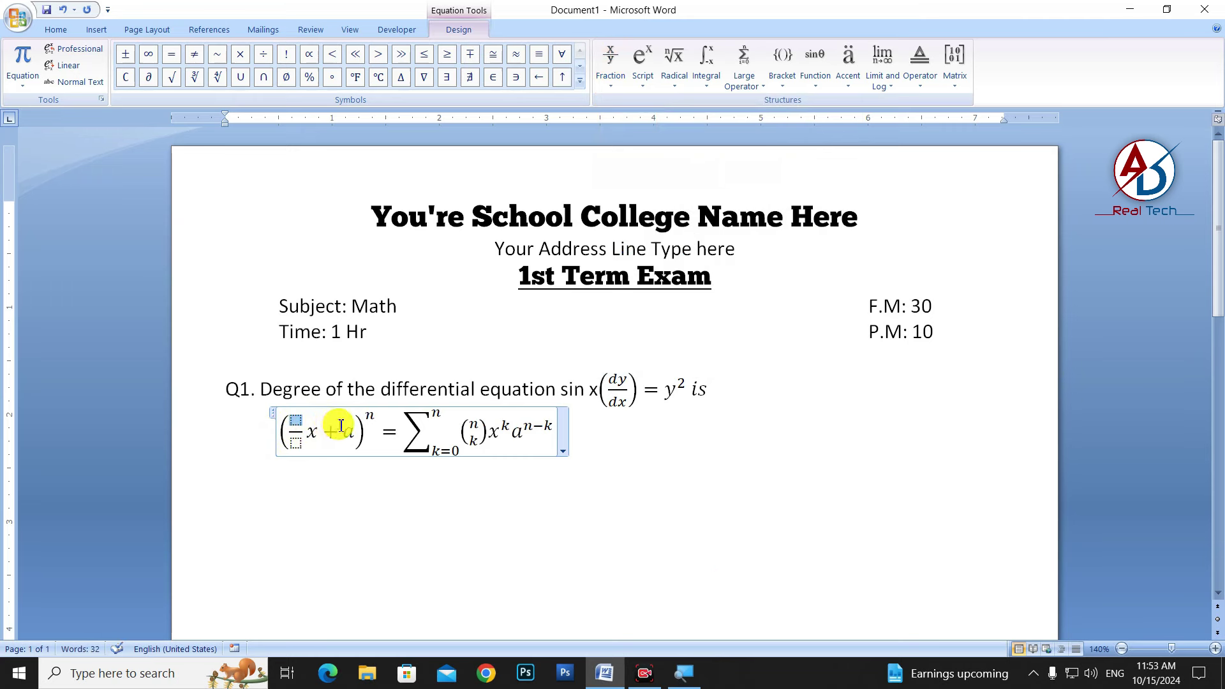
type("x")
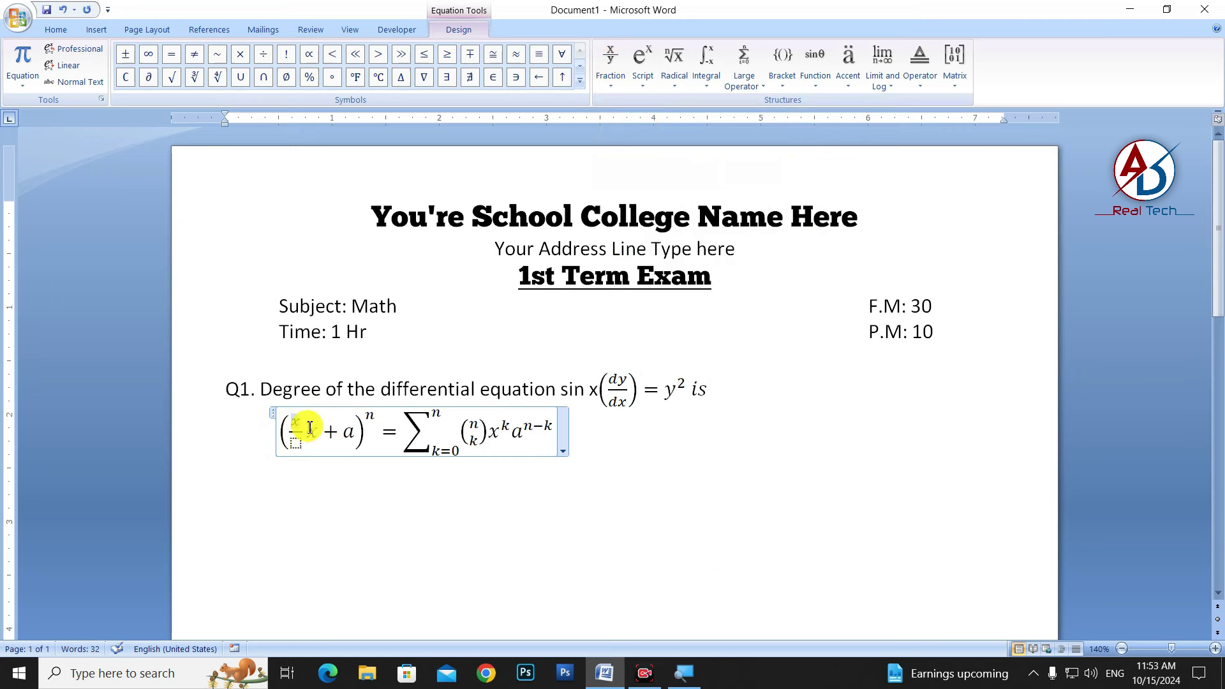
left_click(642, 60)
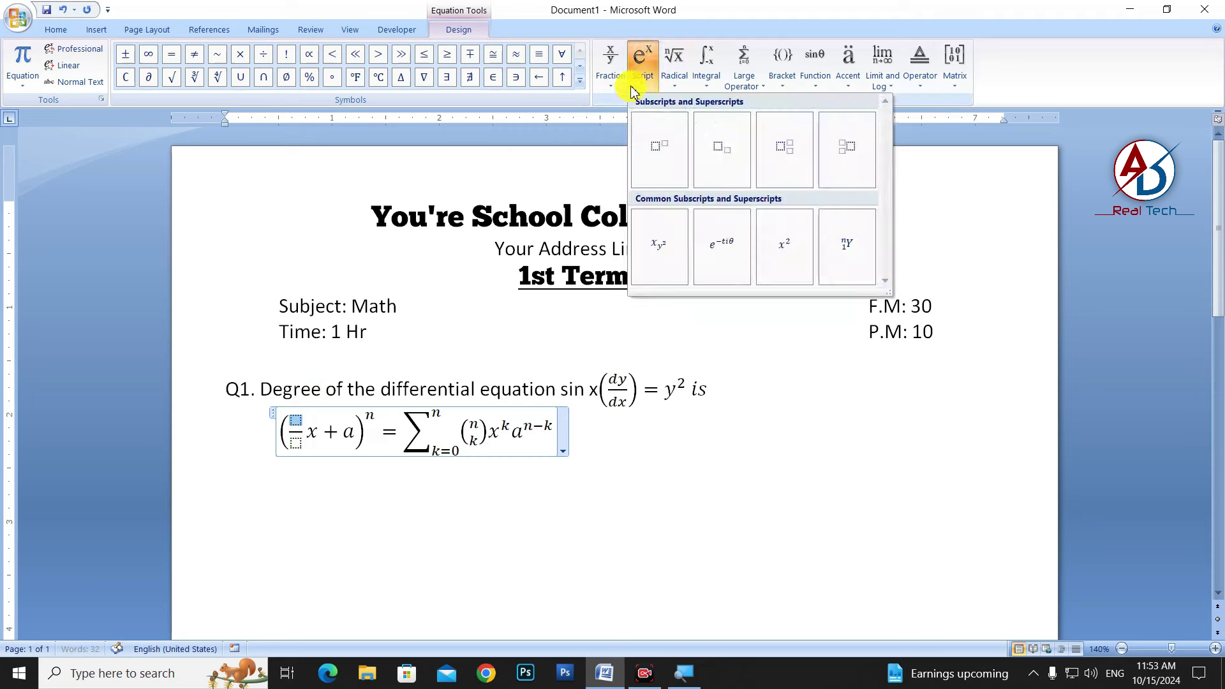
left_click(659, 148)
type("x")
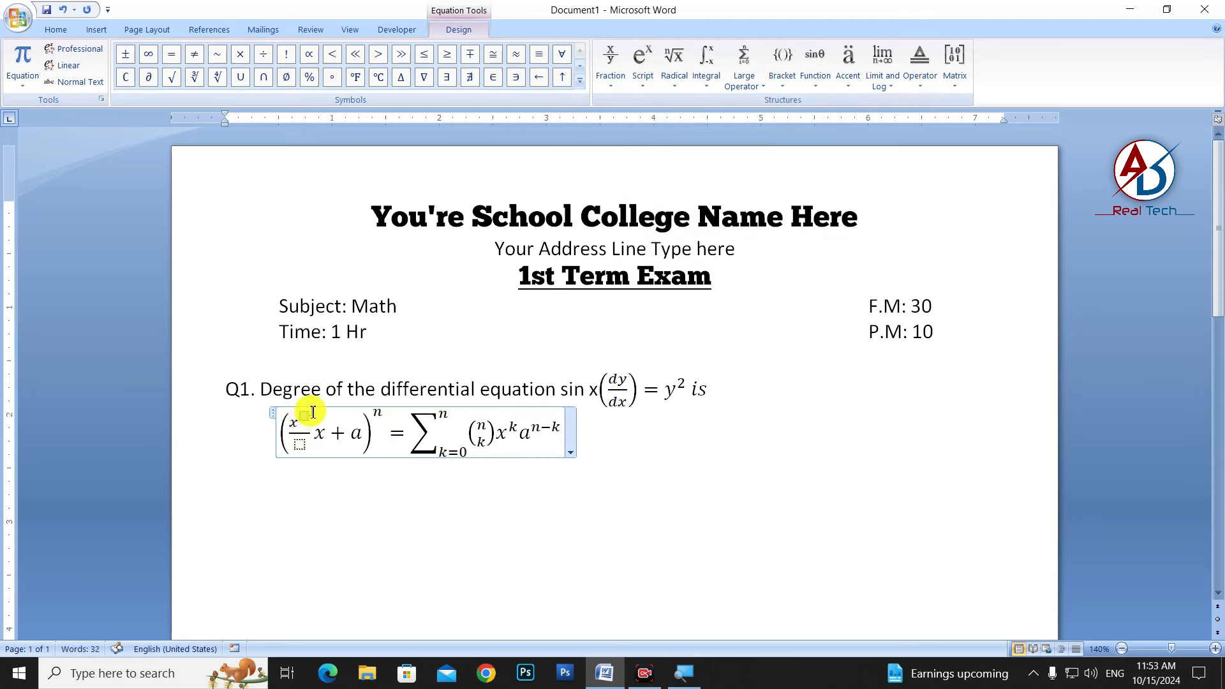
type("2")
left_click(301, 445)
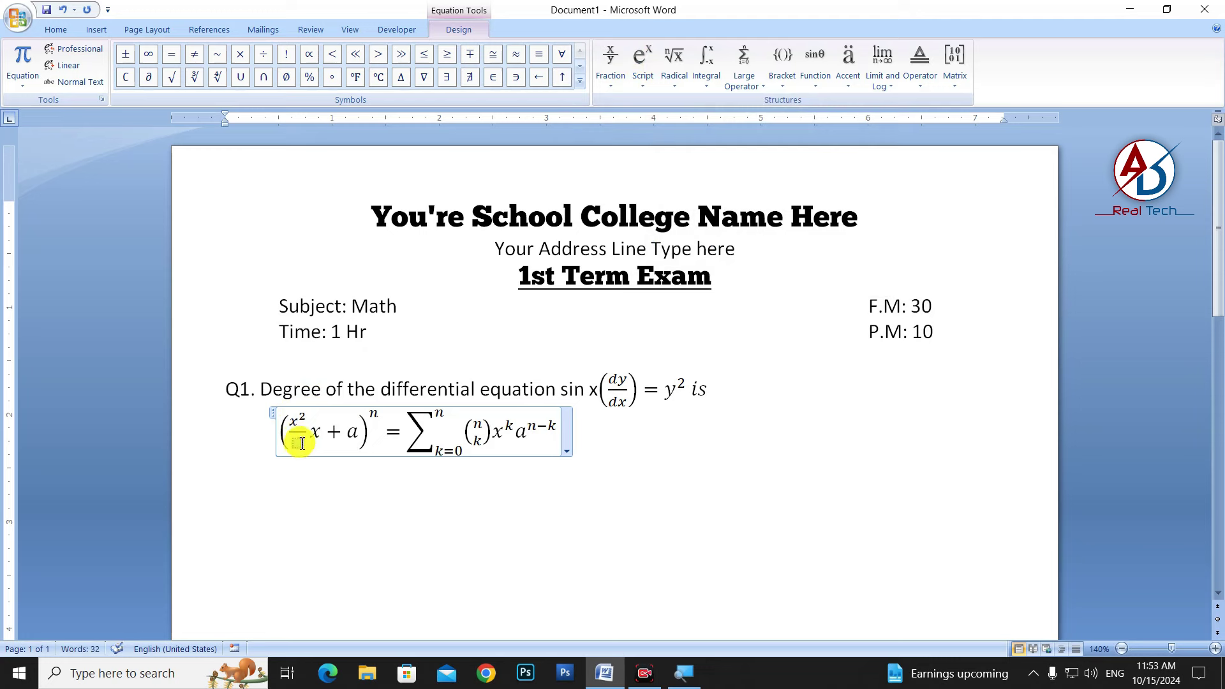
type("y")
Give a a superscript 2 and the bracket an outer exponent n, then exit the equation.
left_click(357, 433)
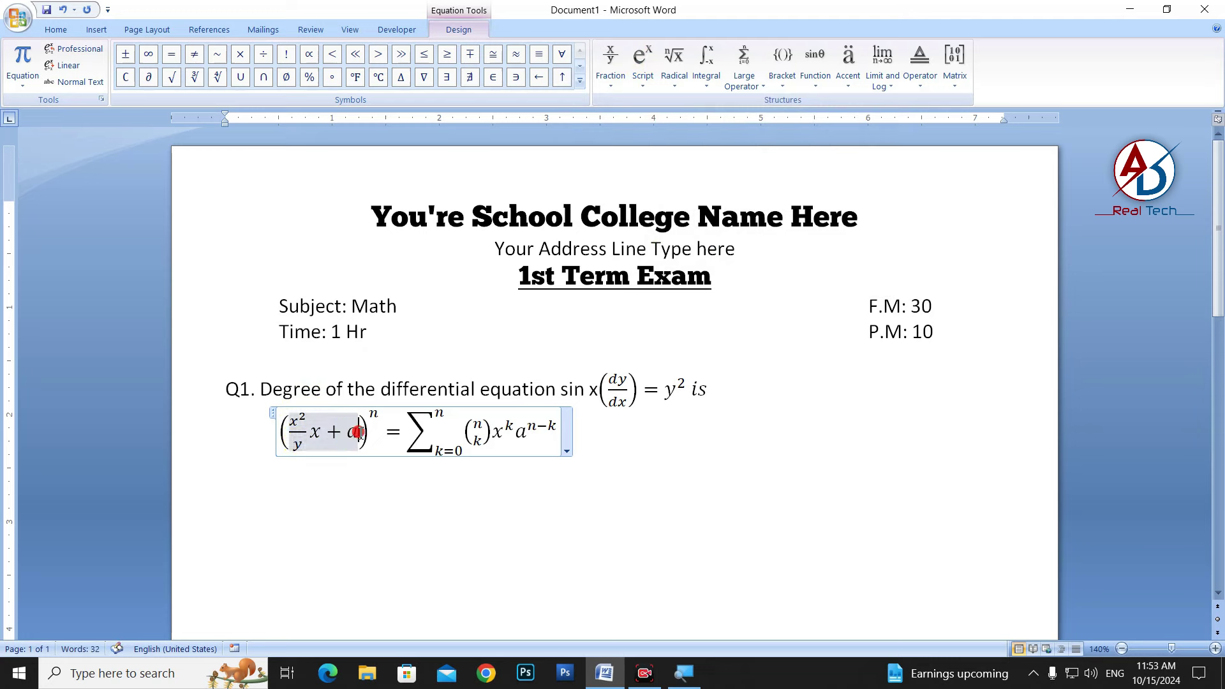
double_click(355, 433)
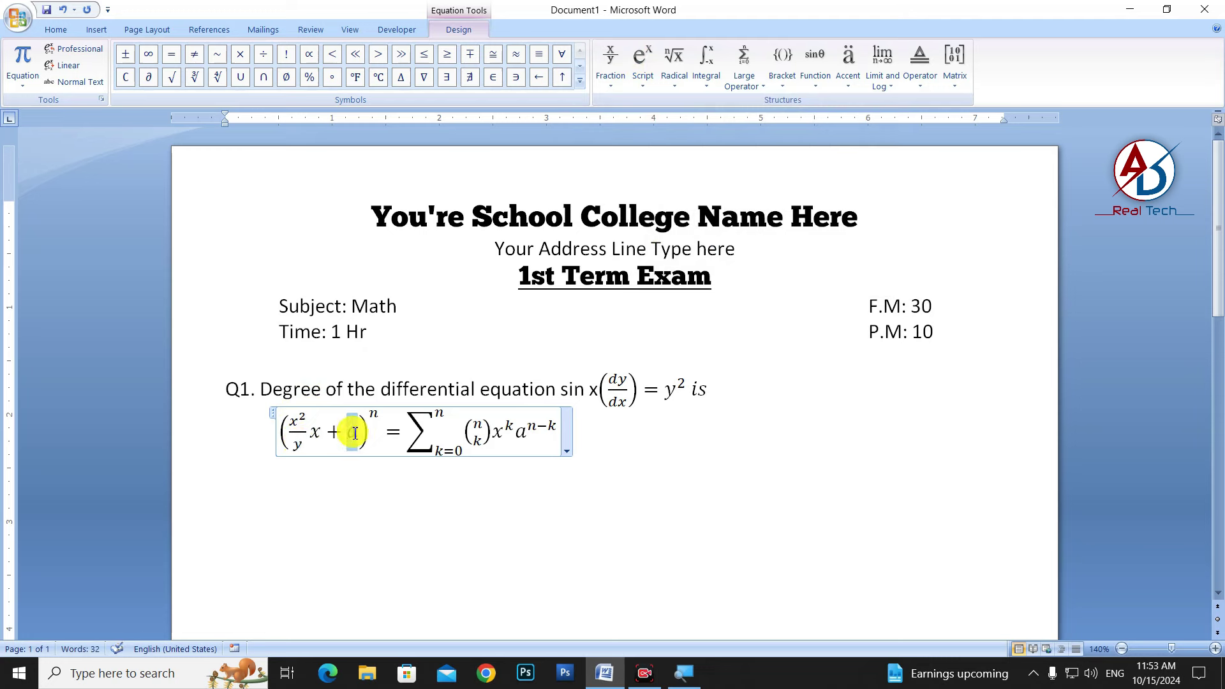
left_click(642, 61)
left_click(659, 149)
type("a")
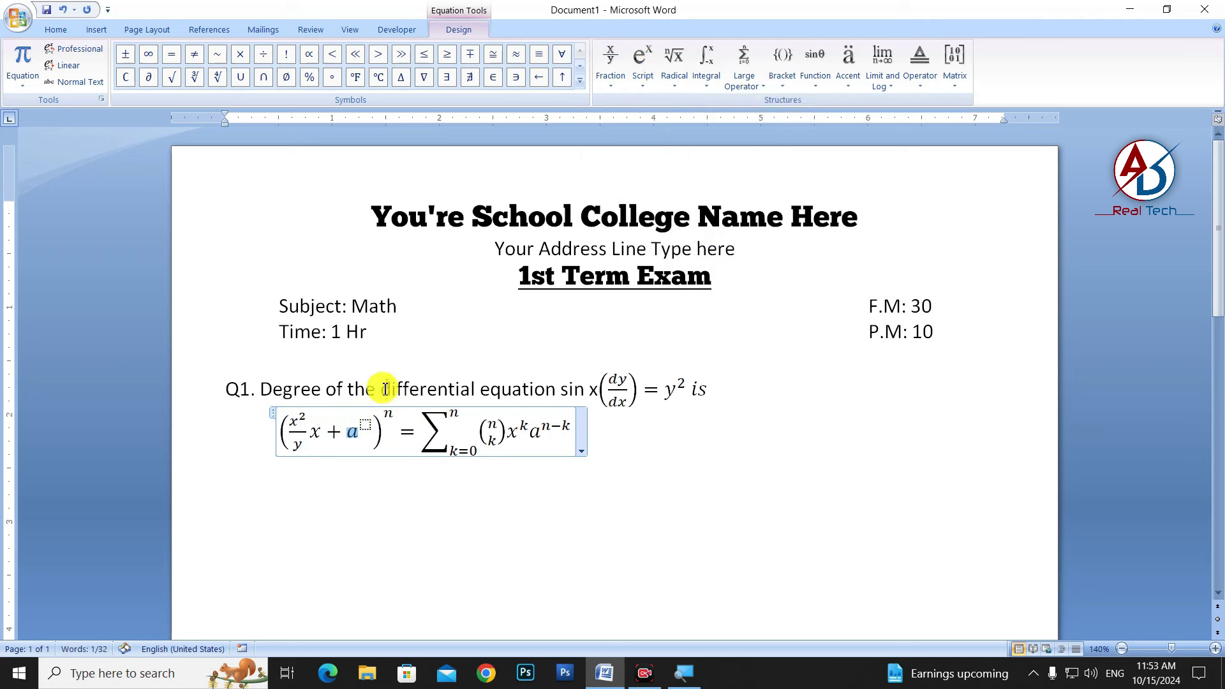
left_click(367, 425)
type("2")
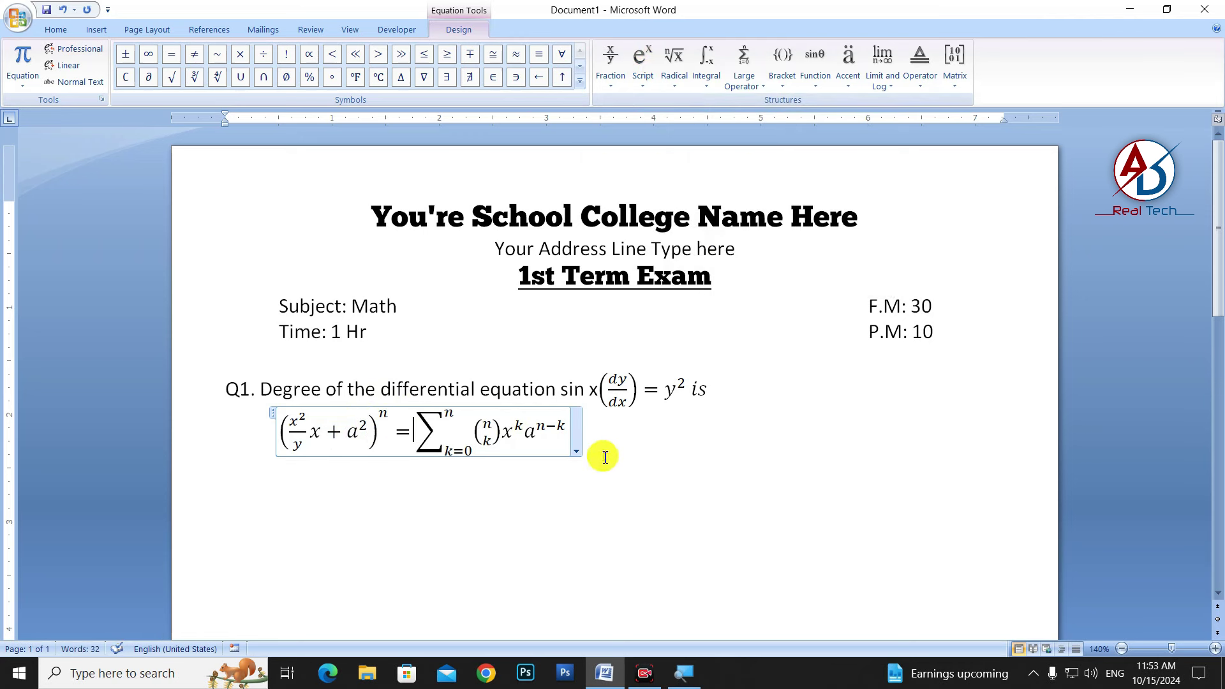
left_click(411, 418)
type("n")
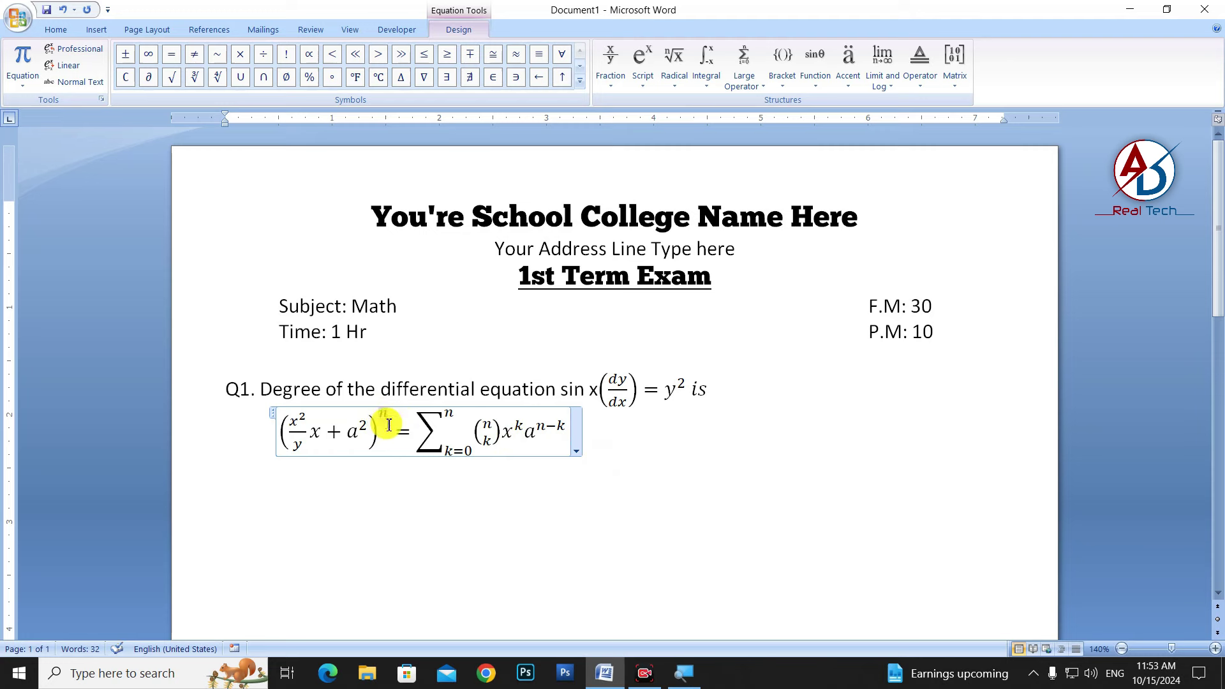
left_click(642, 459)
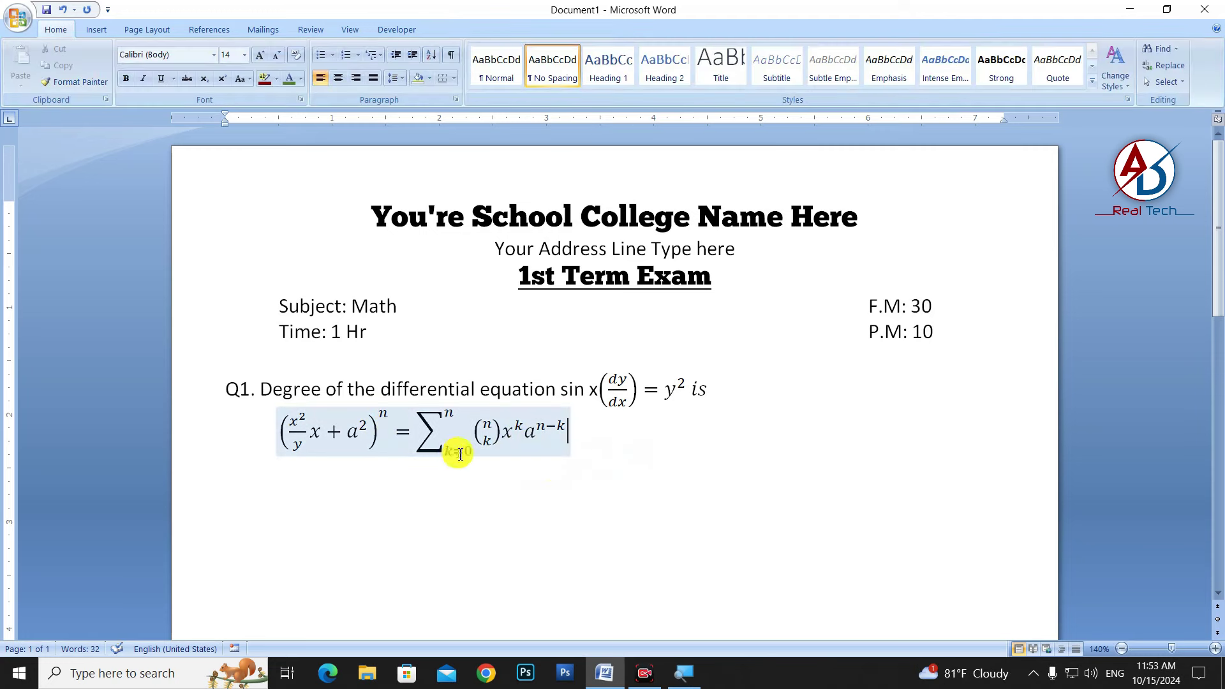
Type '2. Solve this Question?' below the Q1 equation, with a blank line above it.
left_click(514, 440)
left_click(643, 426)
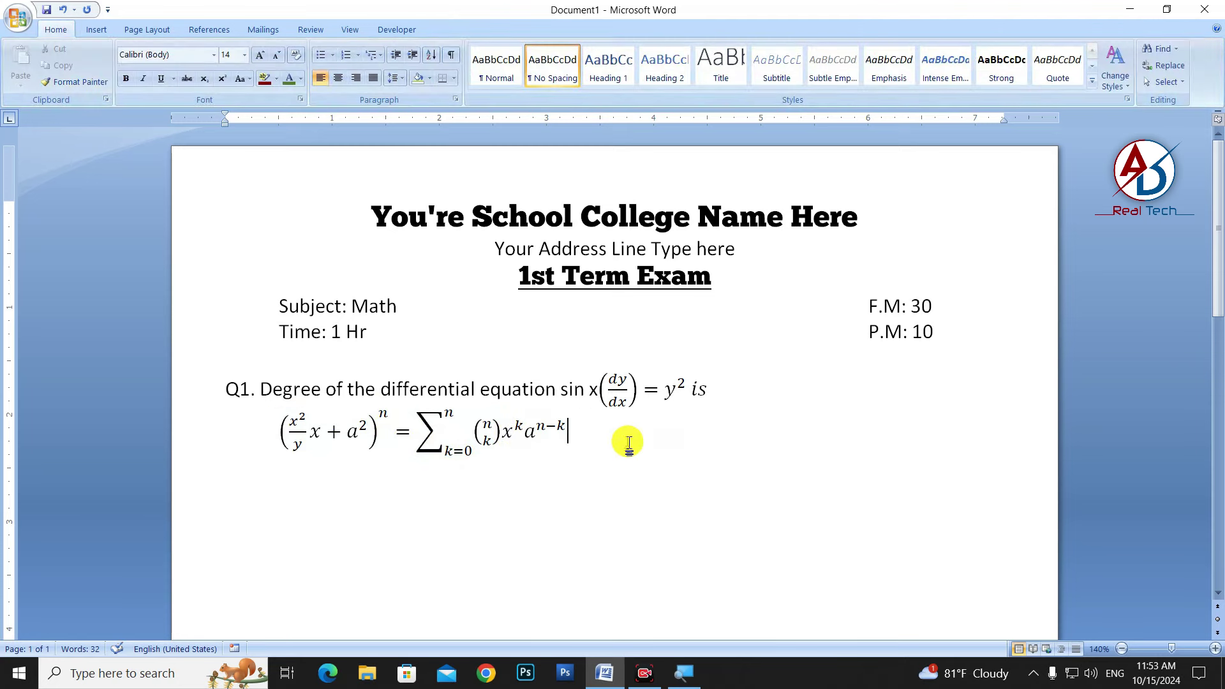
scroll(628, 440, "down", 4, "ctrl")
left_click(357, 373)
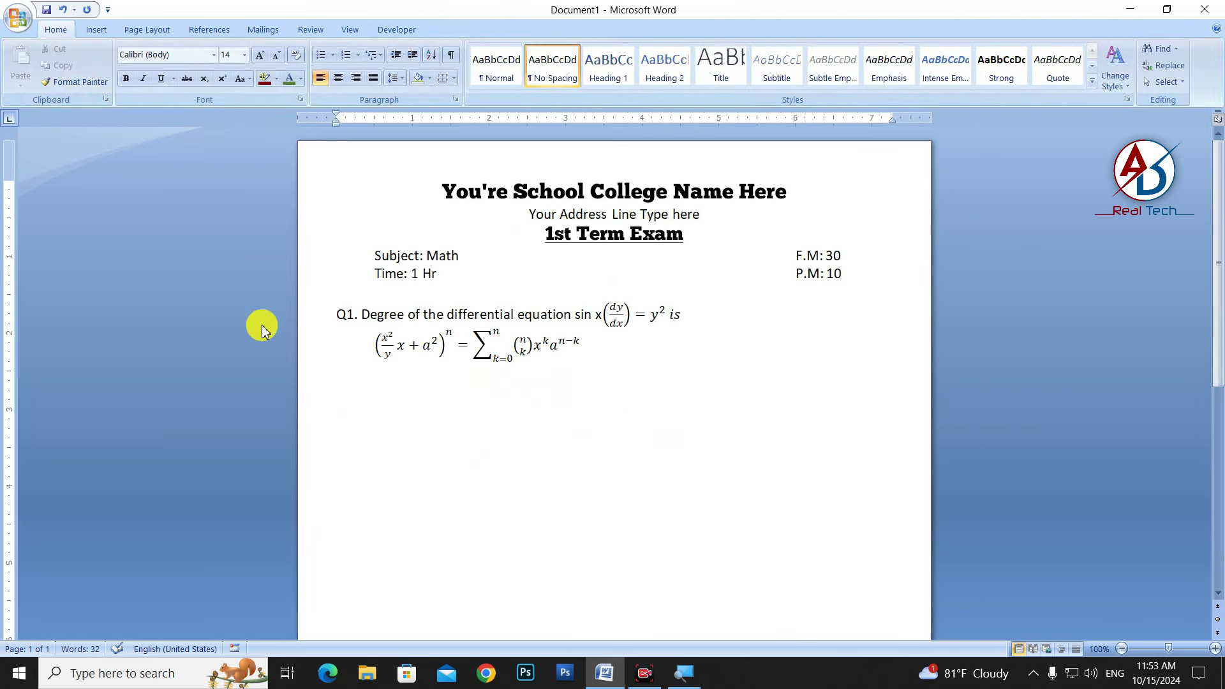
type("2.")
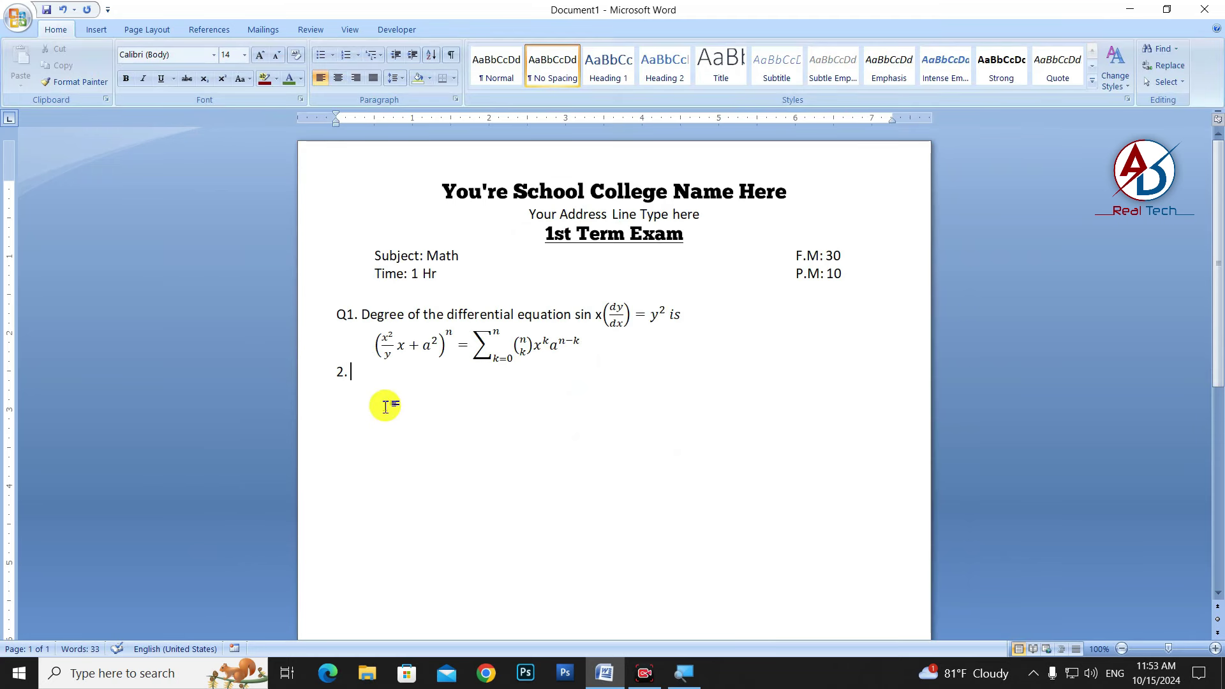
type(" Solve this Question?")
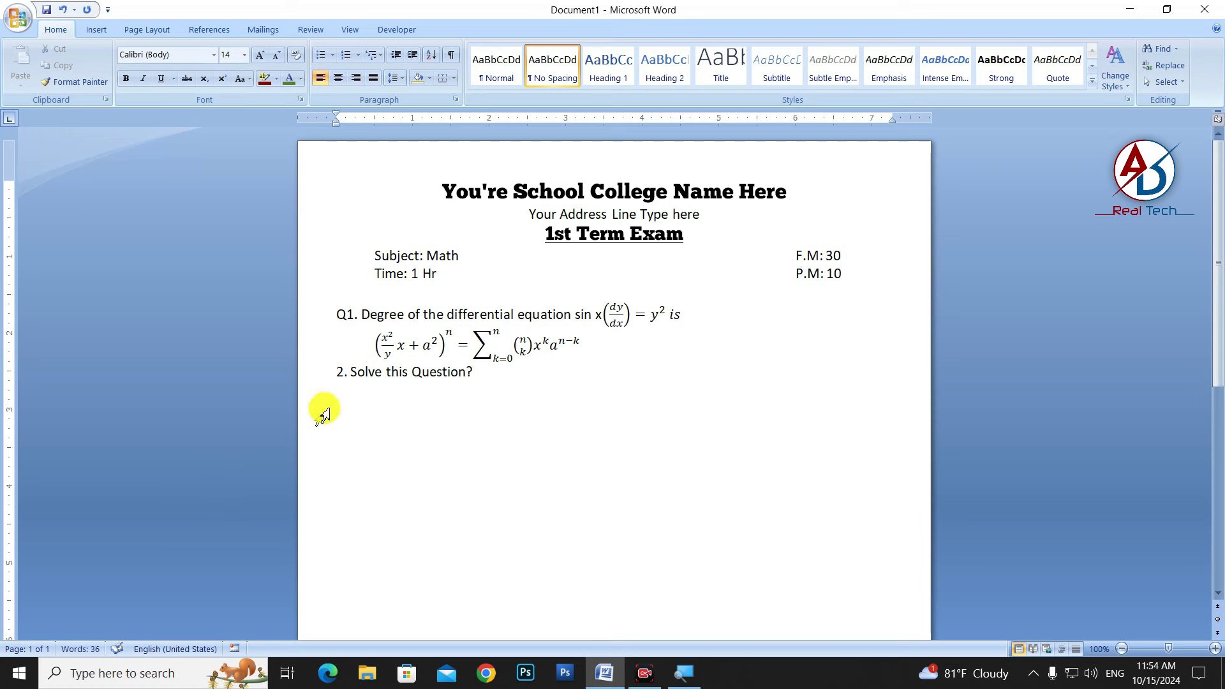
left_click(336, 373)
key("Return")
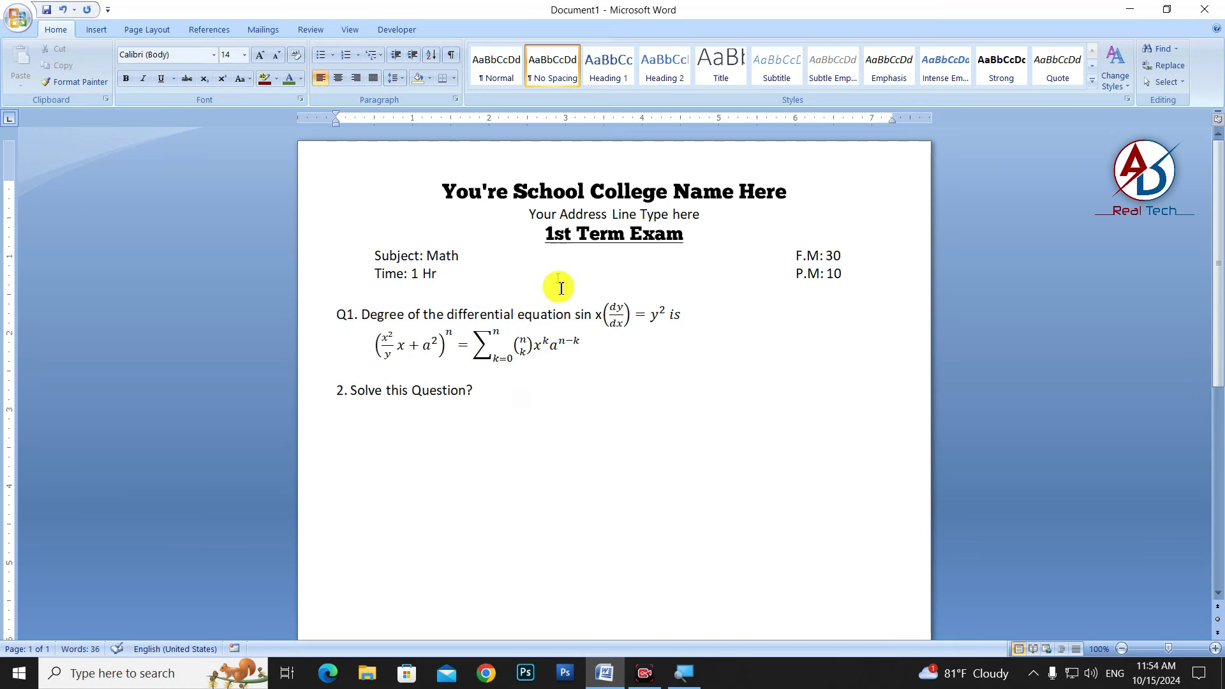
Insert 'Class: 8' after Subject: Math on the header line, tabbed before F.M: 30.
left_click(459, 255)
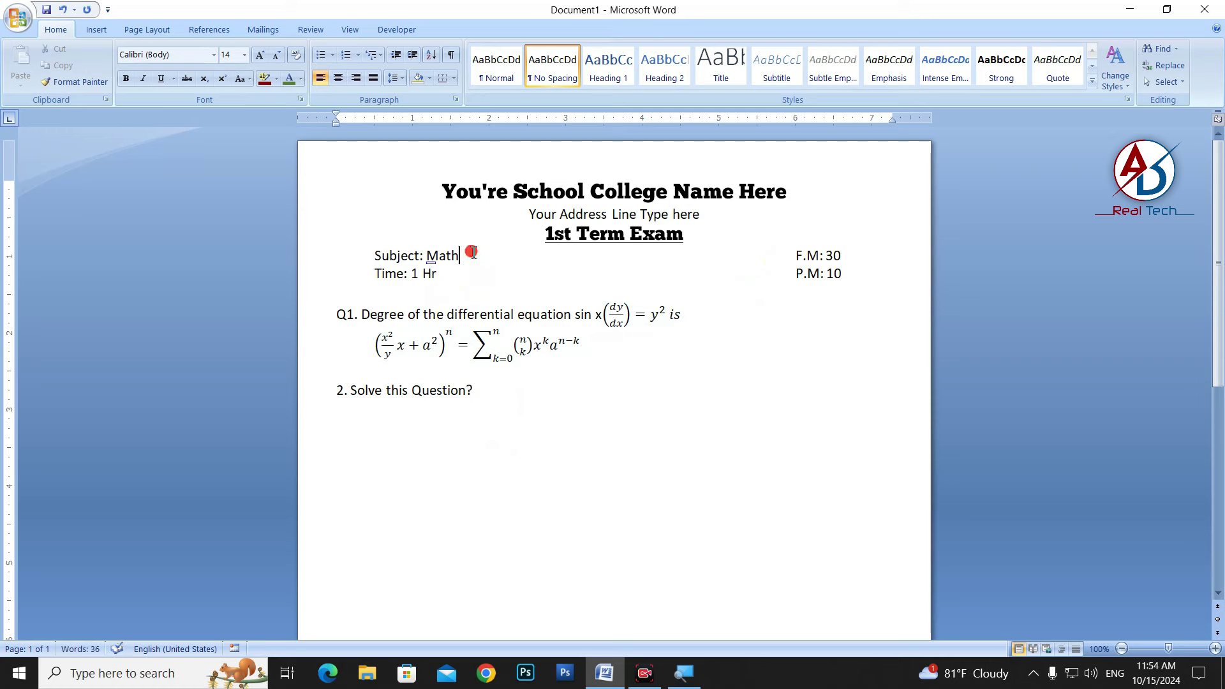
key("Tab")
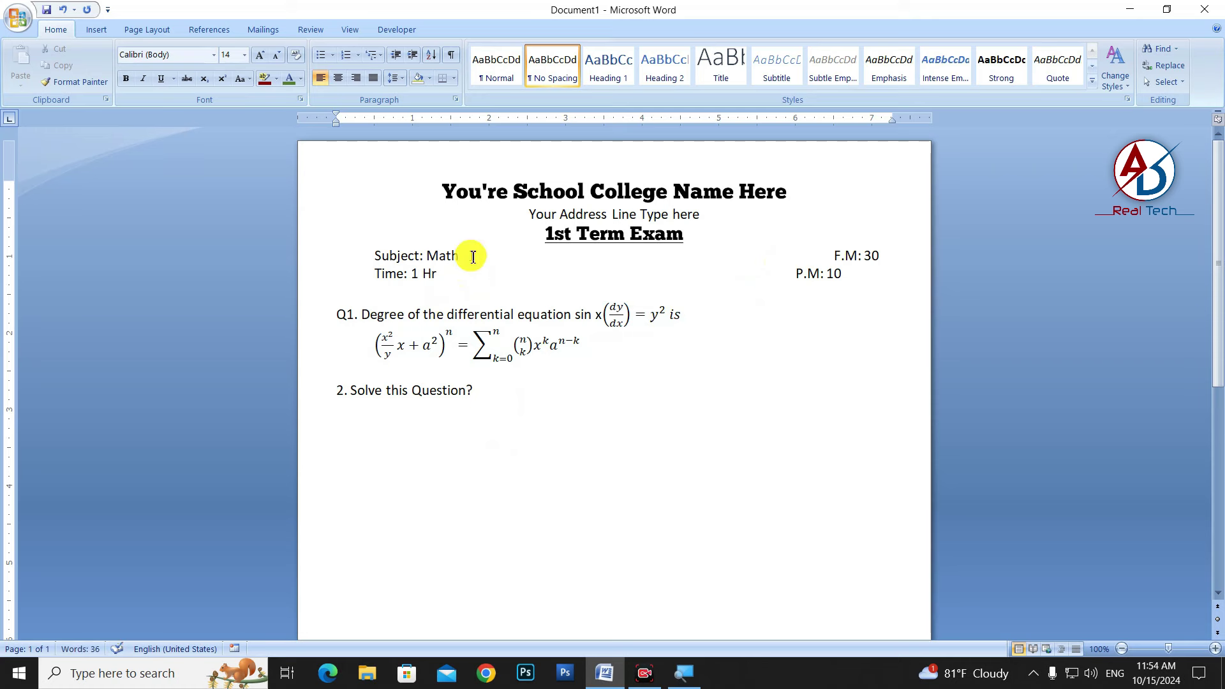
type("Class: 8")
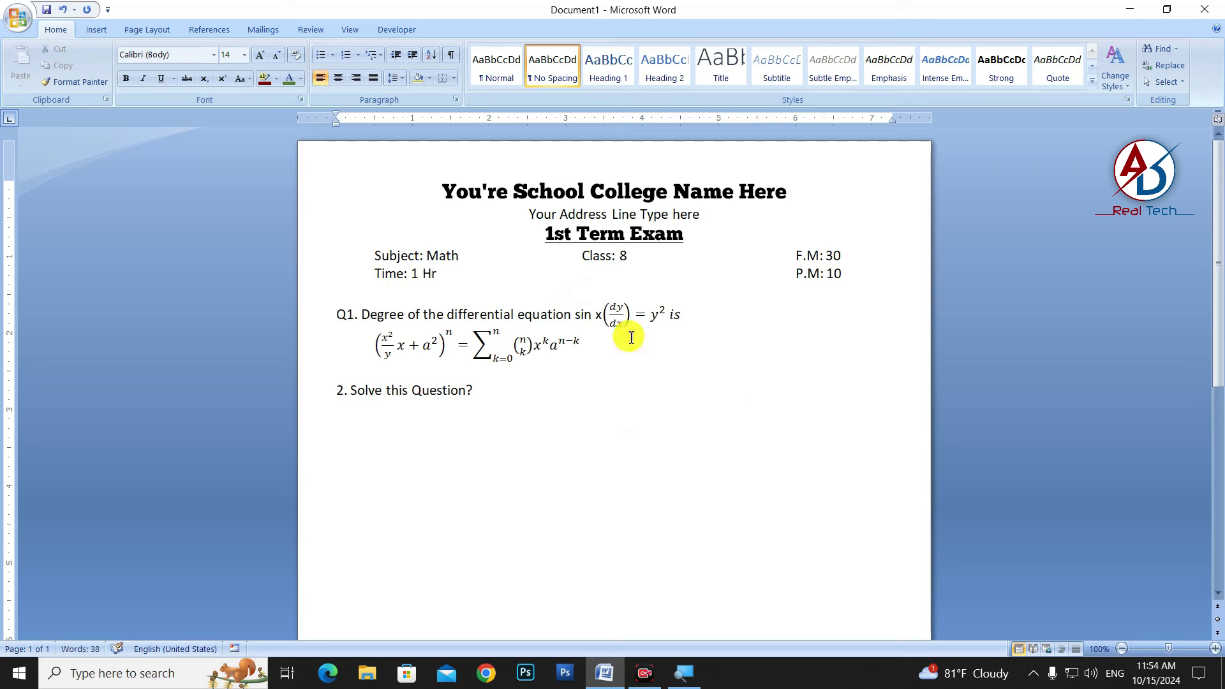
left_click(565, 270)
Insert a new equation on the empty line under question 2 and left-align it.
left_click(96, 29)
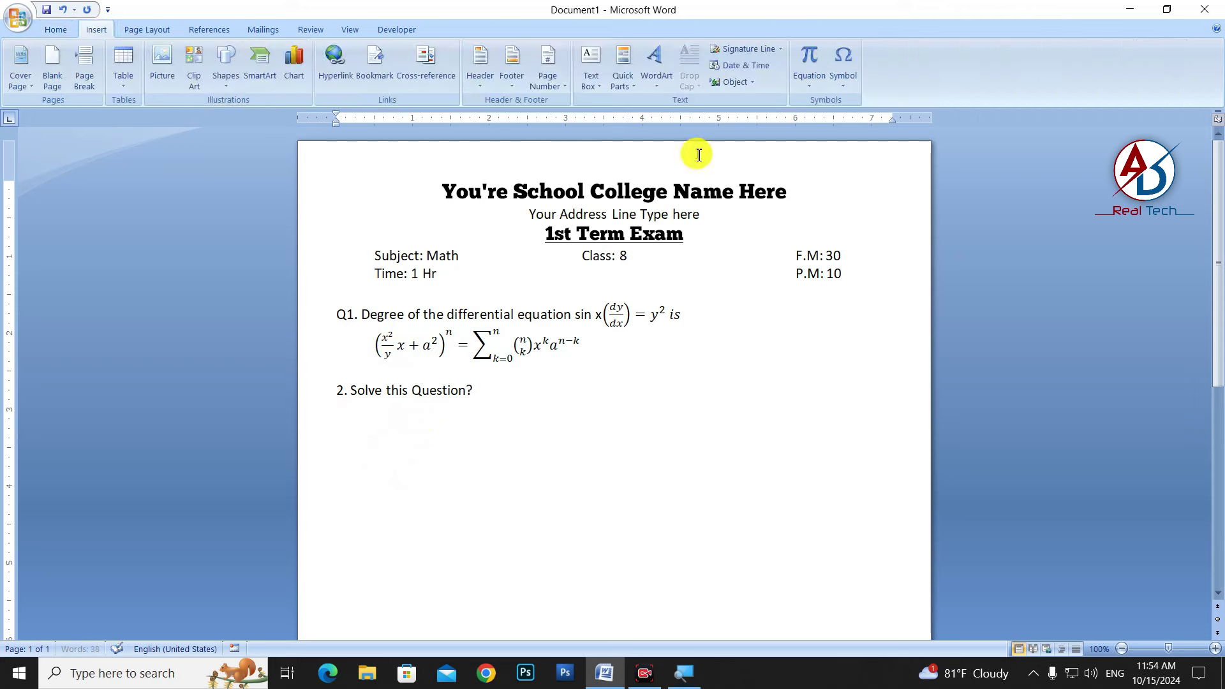
left_click(809, 58)
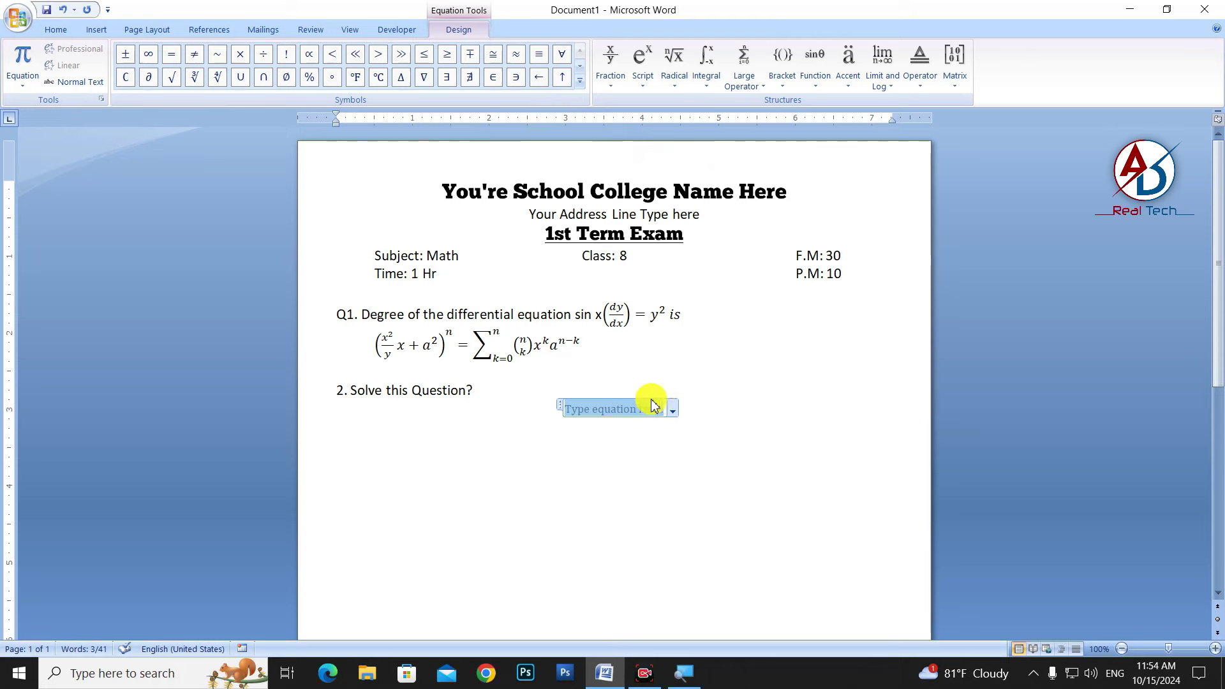
key("BackSpace")
key("BackSpace")
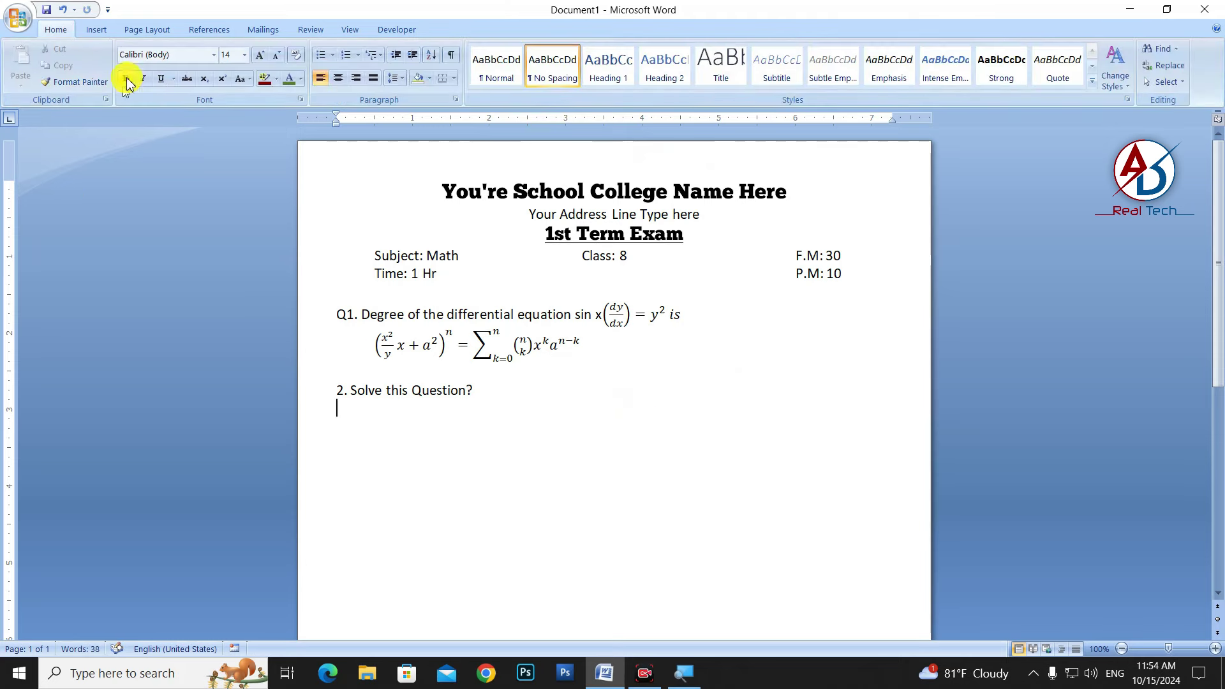
left_click(96, 29)
left_click(809, 56)
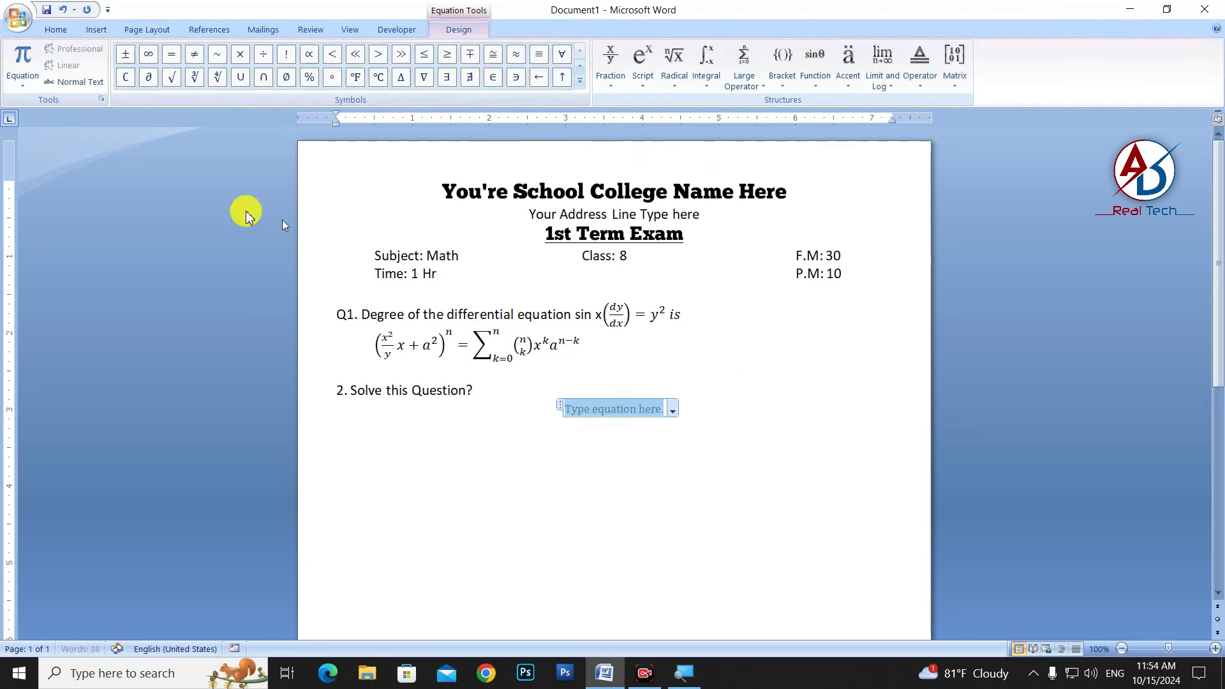
left_click(55, 30)
left_click(320, 78)
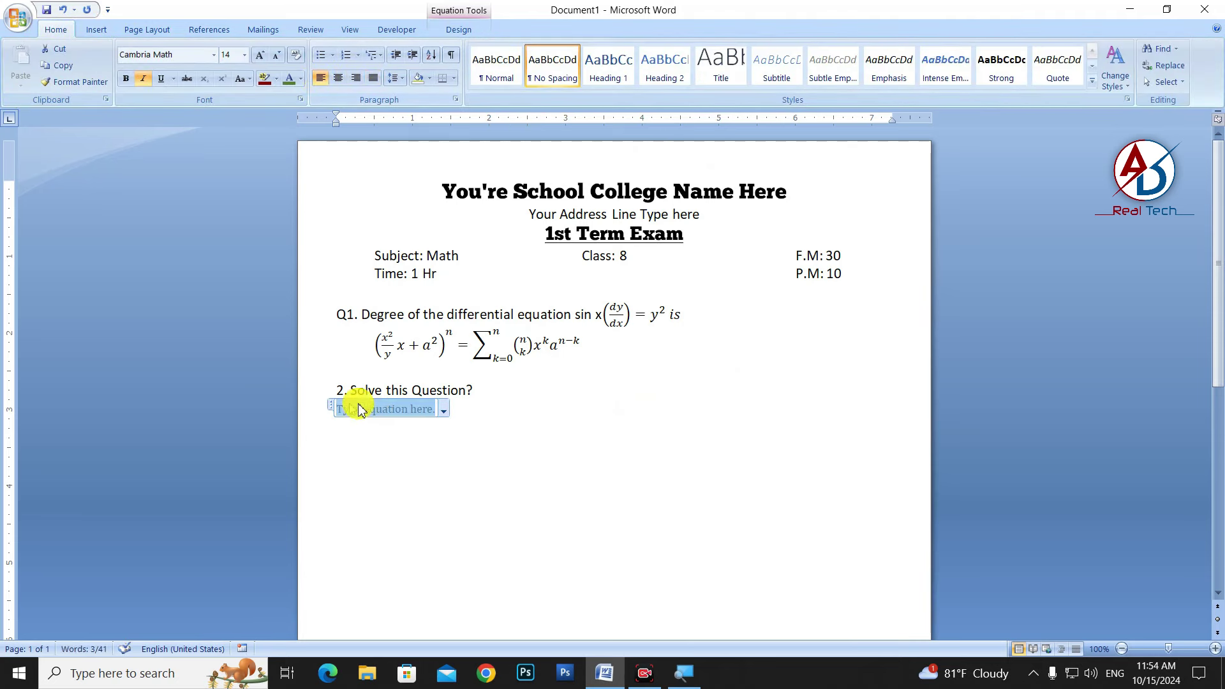
Build a degree-2 radical over 30° + 60 = 2, adding the degree sign from the symbols.
left_click(466, 30)
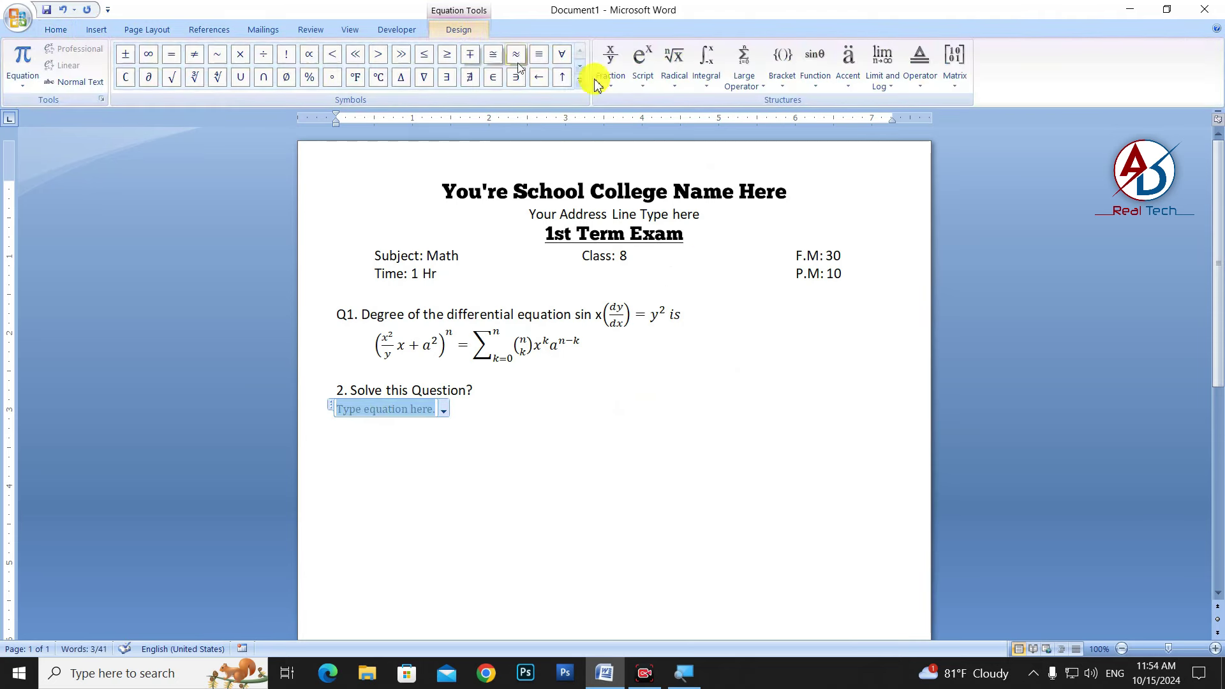
left_click(671, 90)
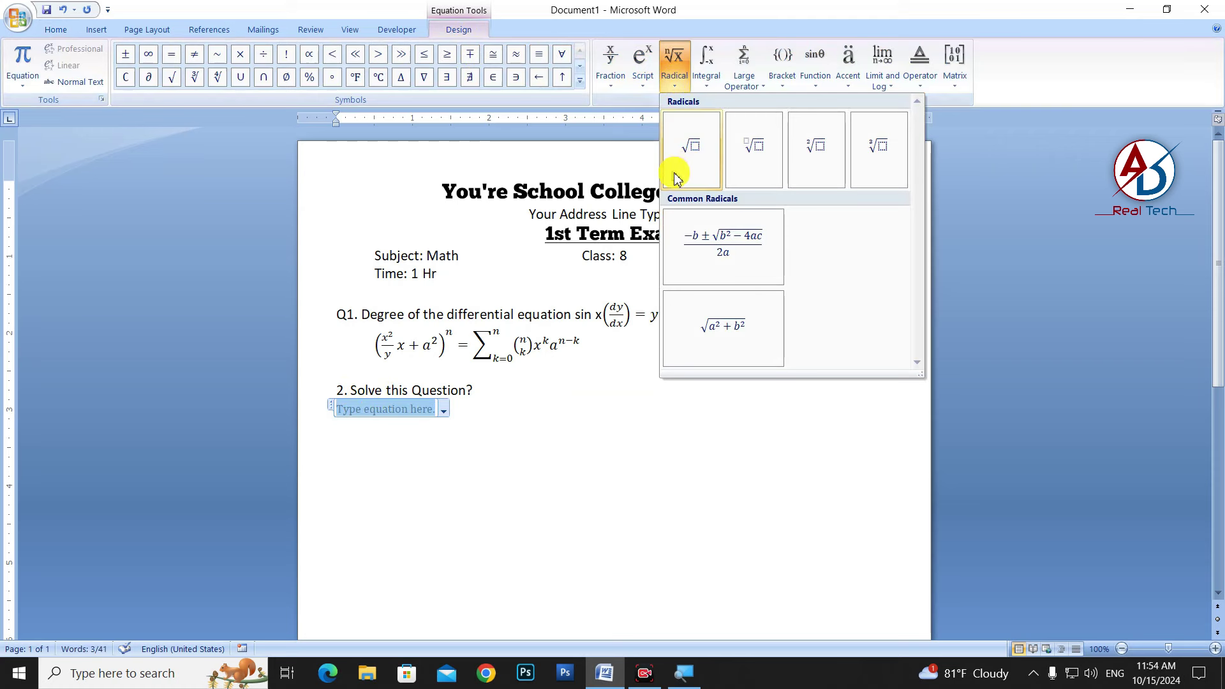
left_click(762, 152)
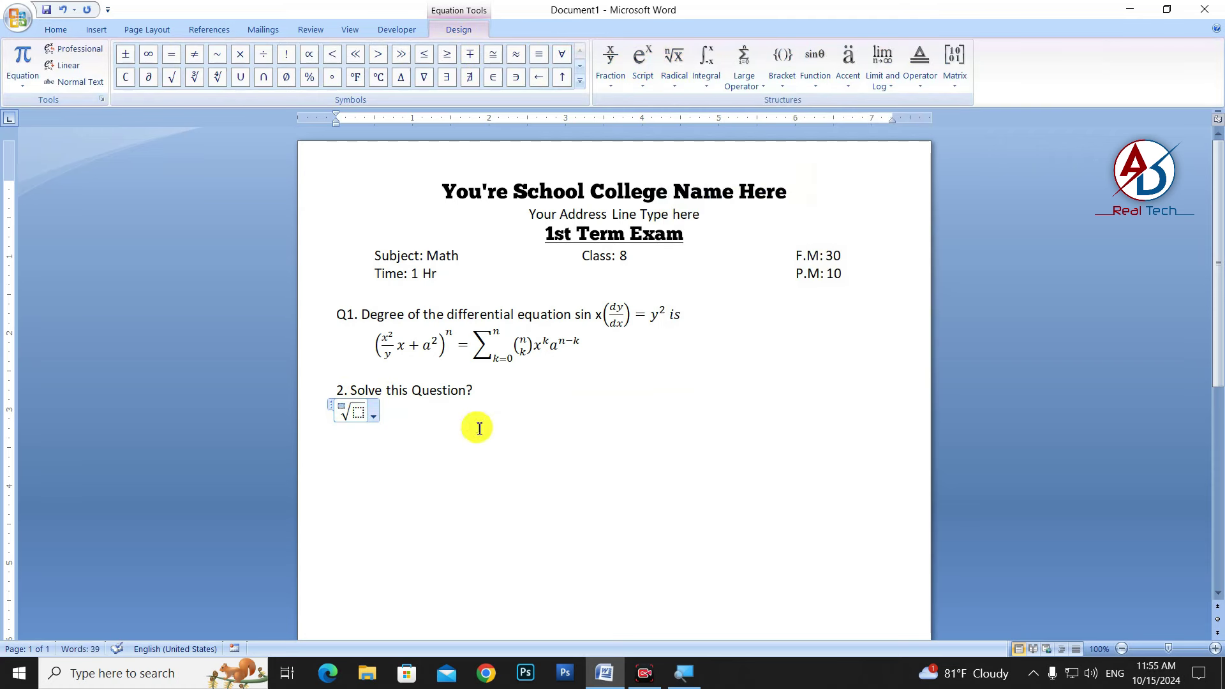
left_click(341, 407)
type("2")
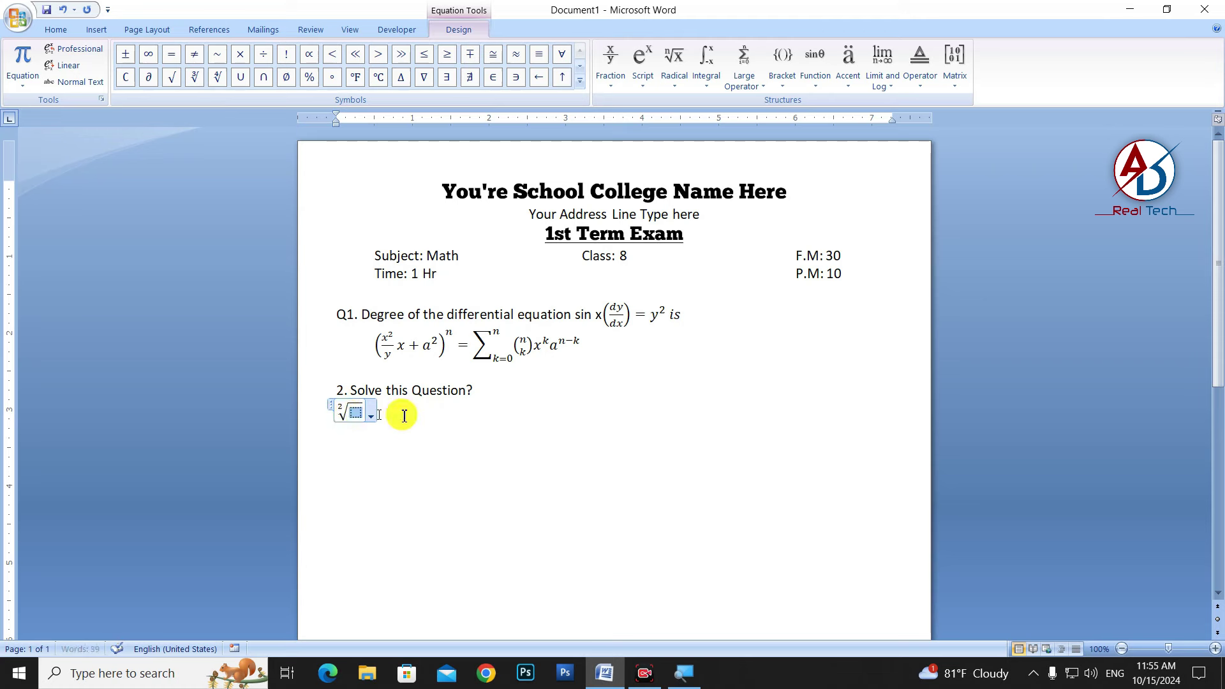
key("Right")
type("30")
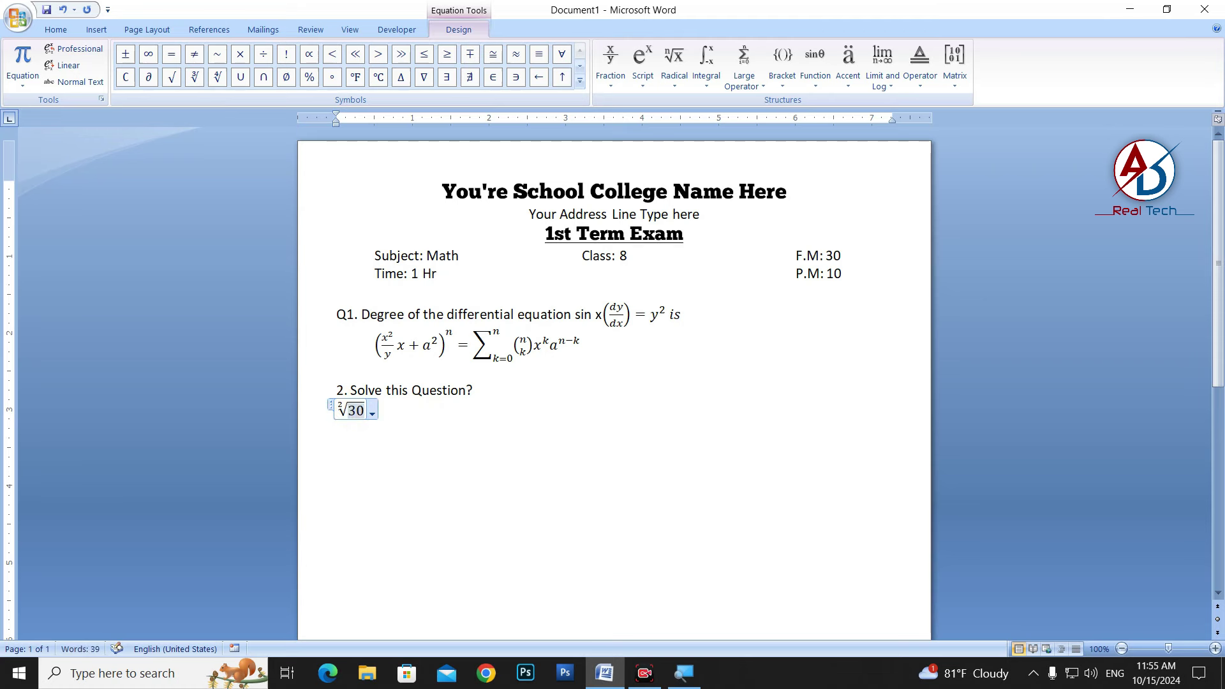
left_click(580, 80)
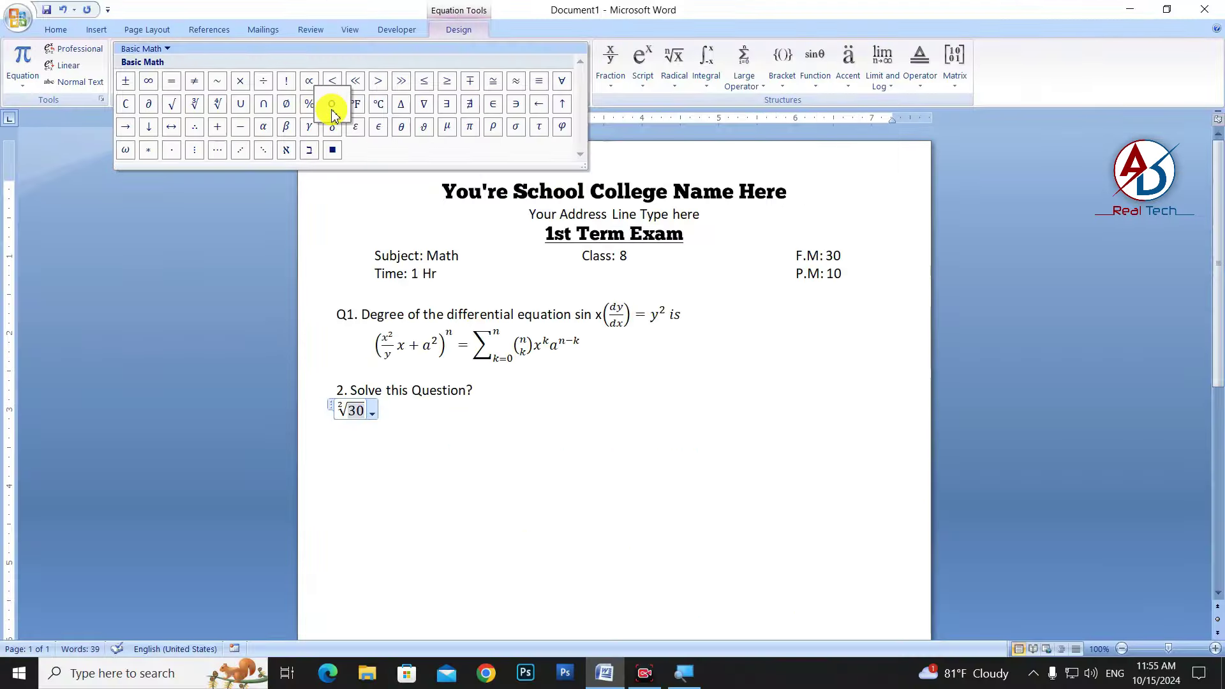
left_click(332, 106)
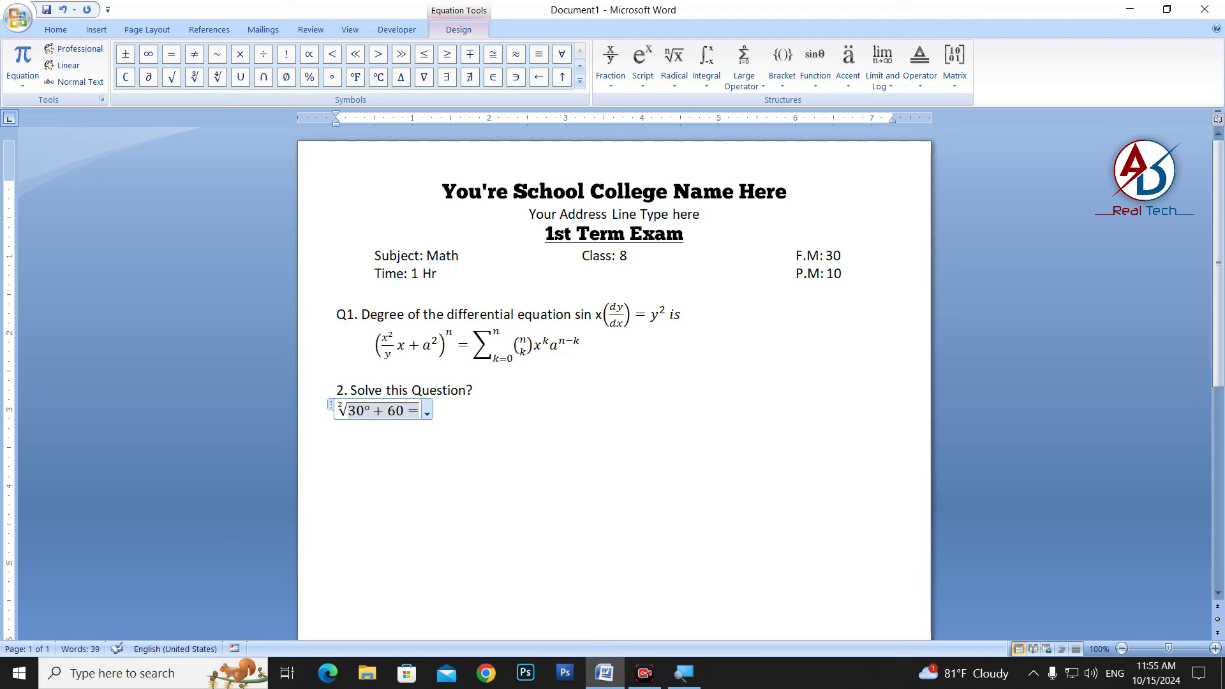
left_click(316, 435)
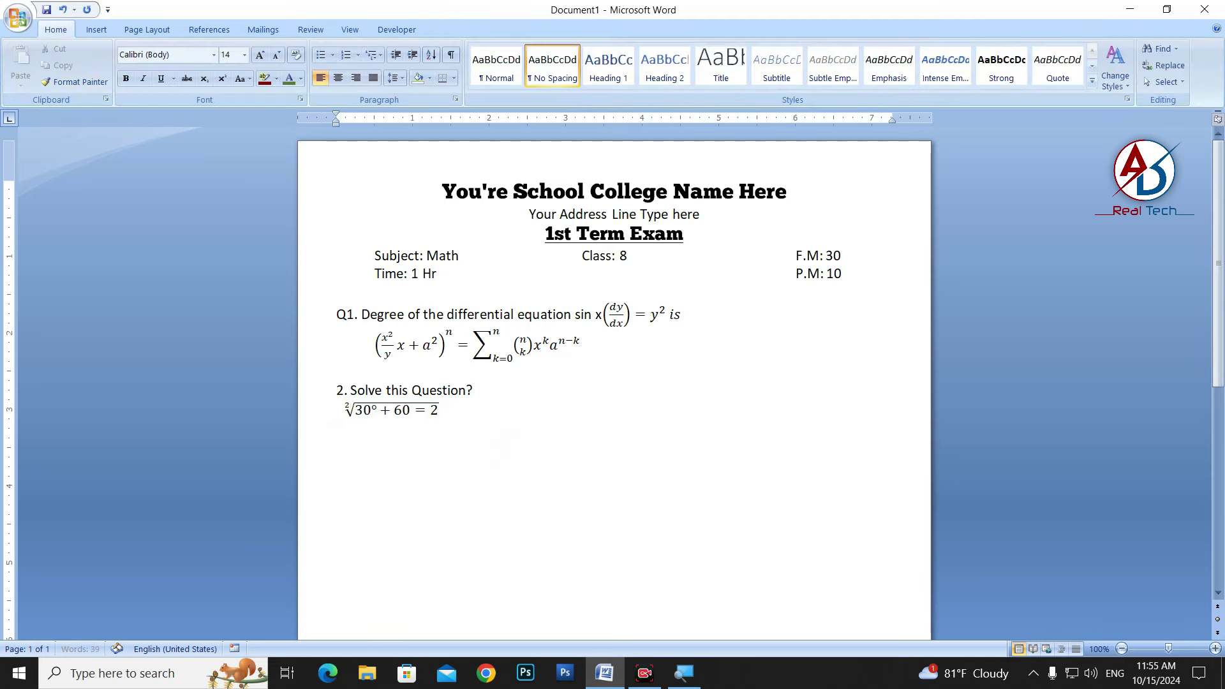
left_click(500, 426)
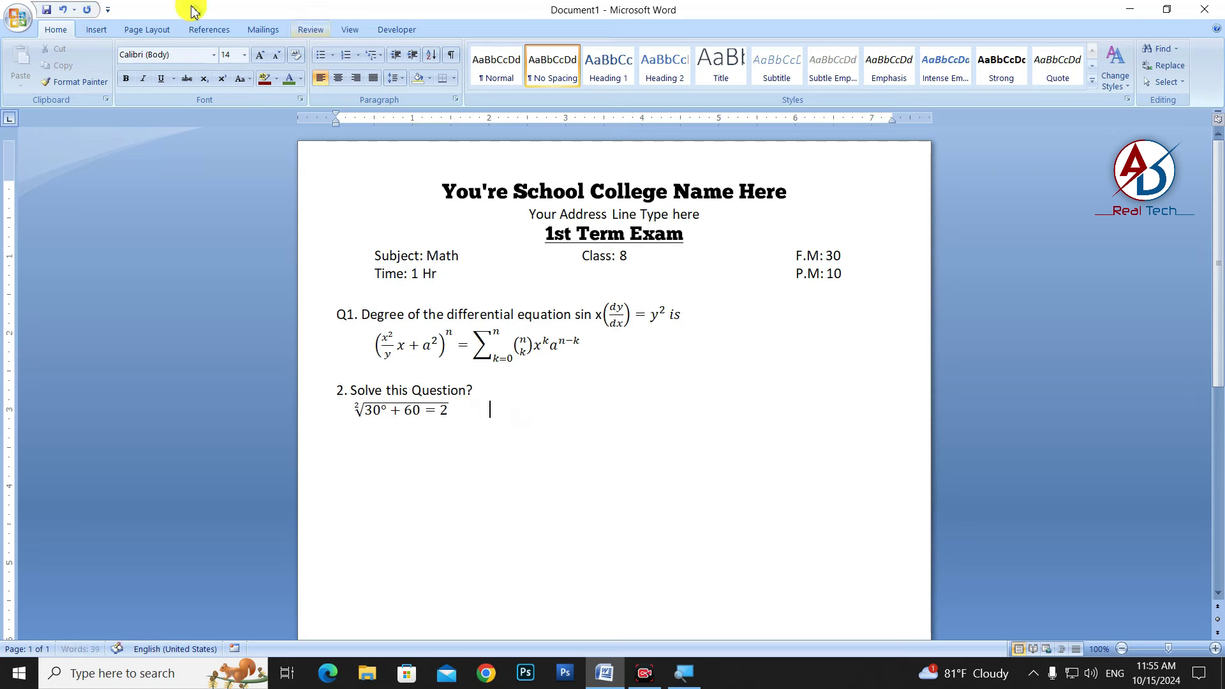
Insert a summation beside the root equation with limits 2 and 23 and body x − y.
left_click(97, 29)
left_click(813, 59)
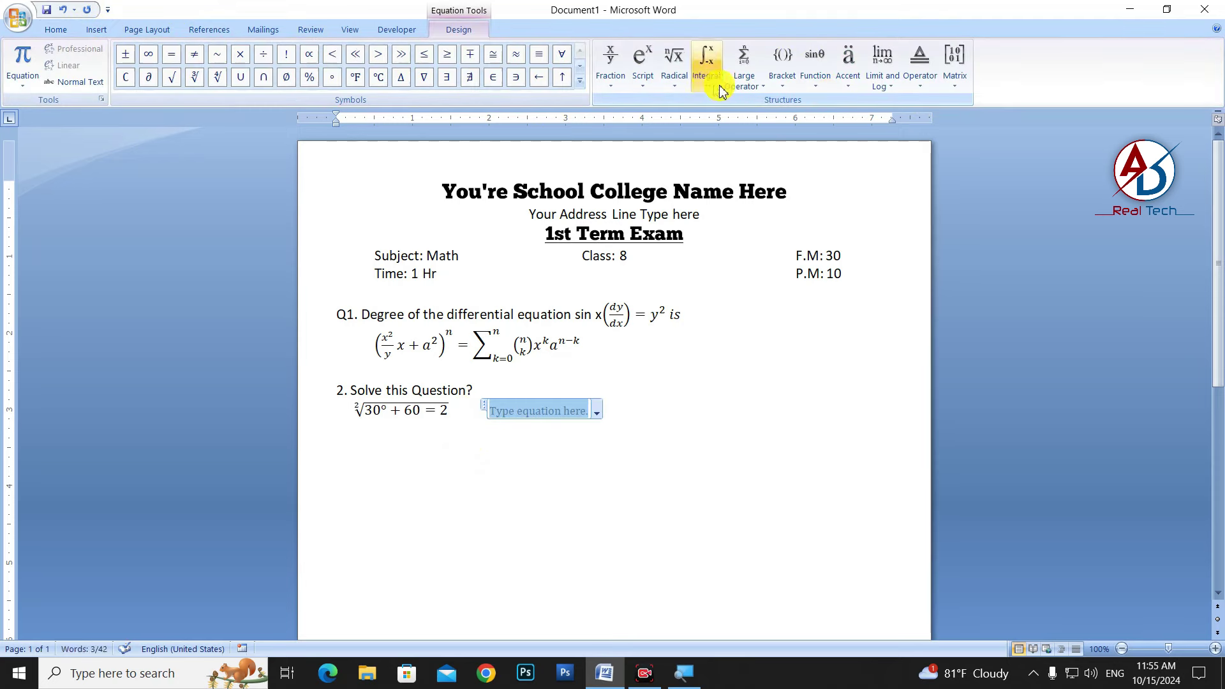
left_click(744, 77)
left_click(815, 153)
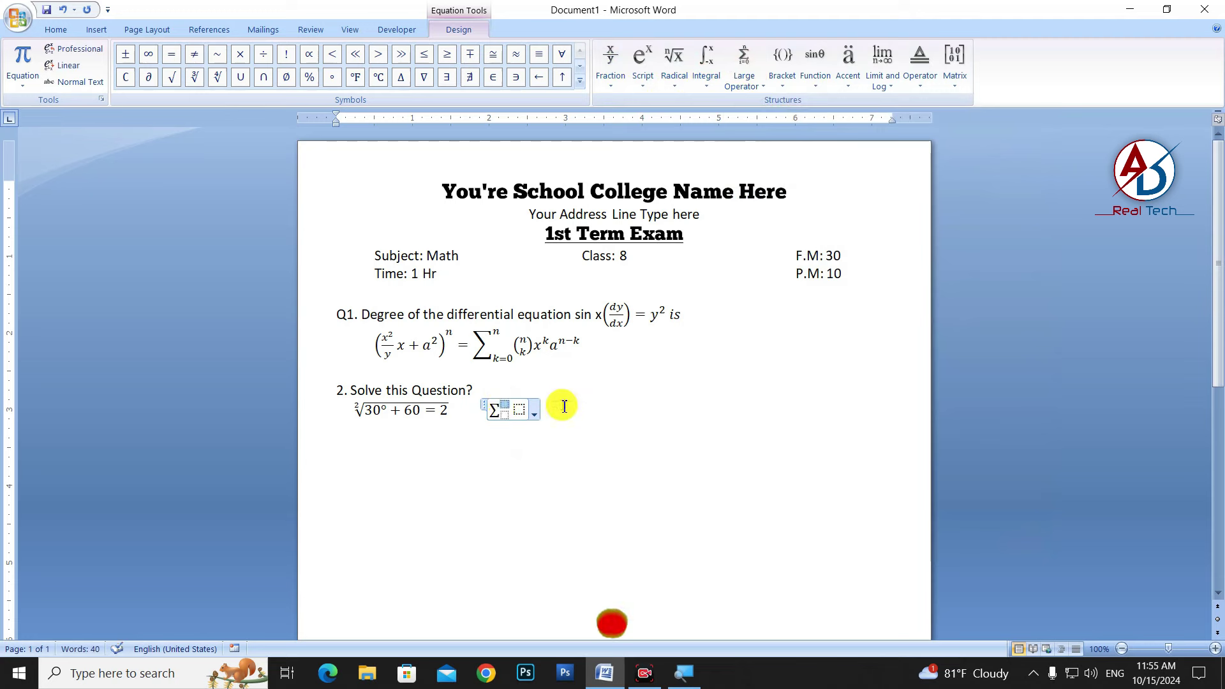
type("23")
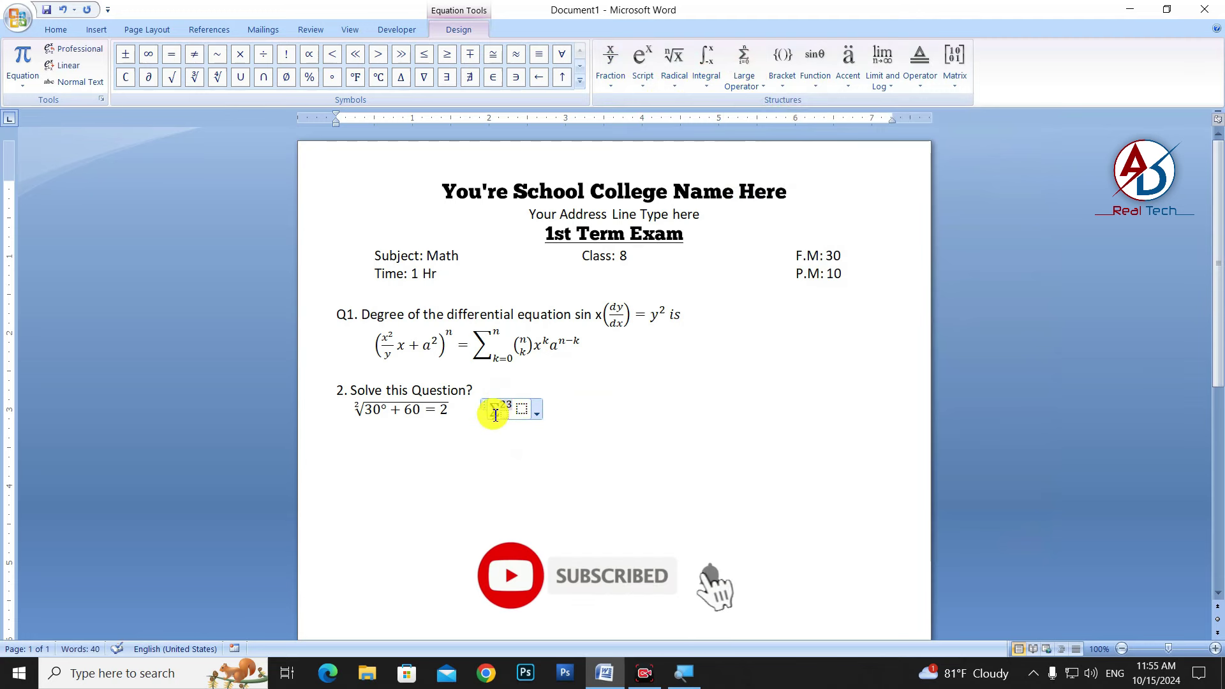
type("_2")
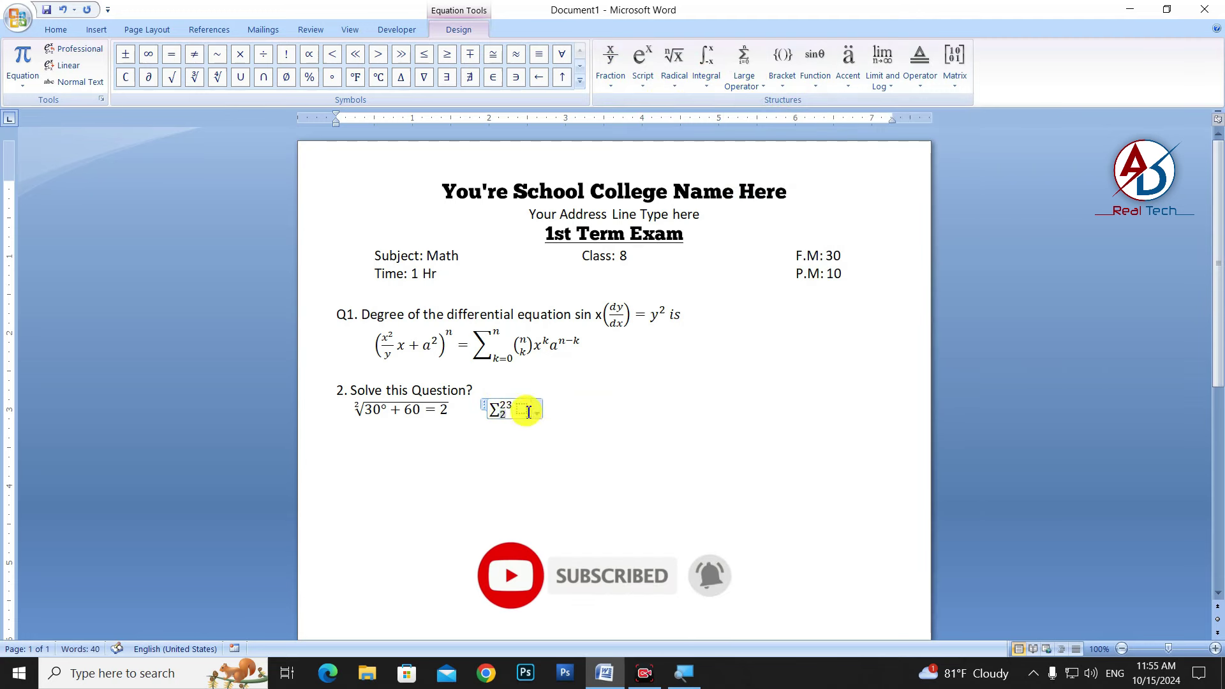
left_click(528, 412)
type("x")
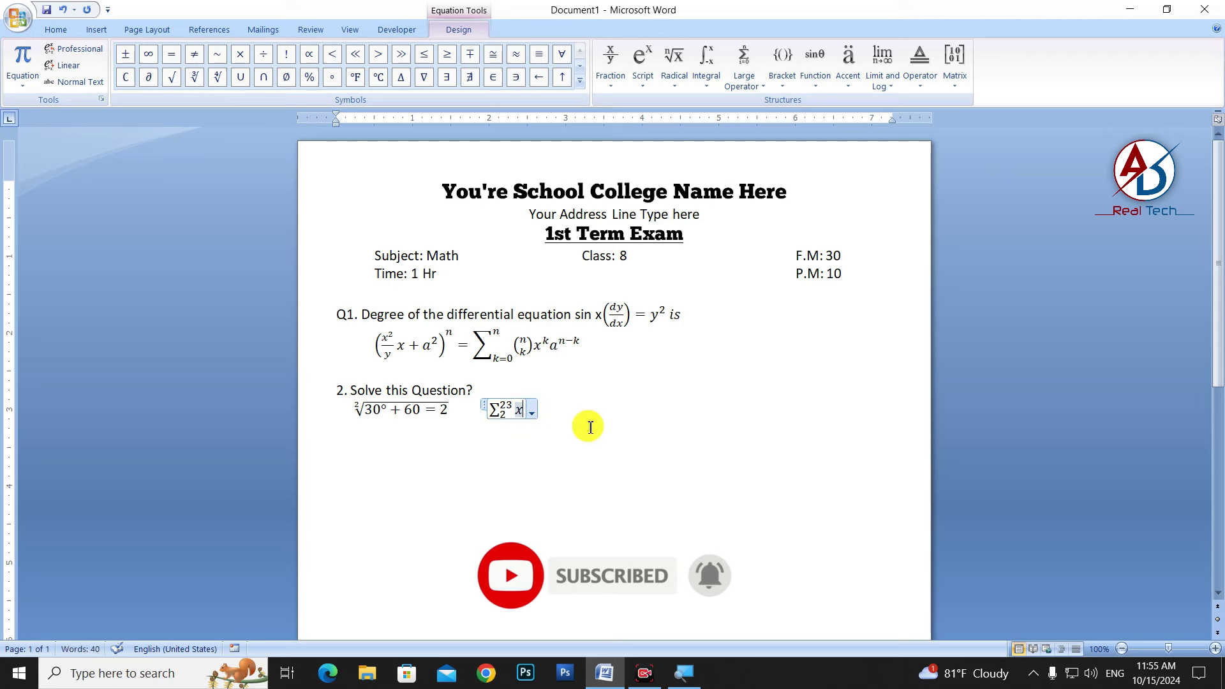
type("-y")
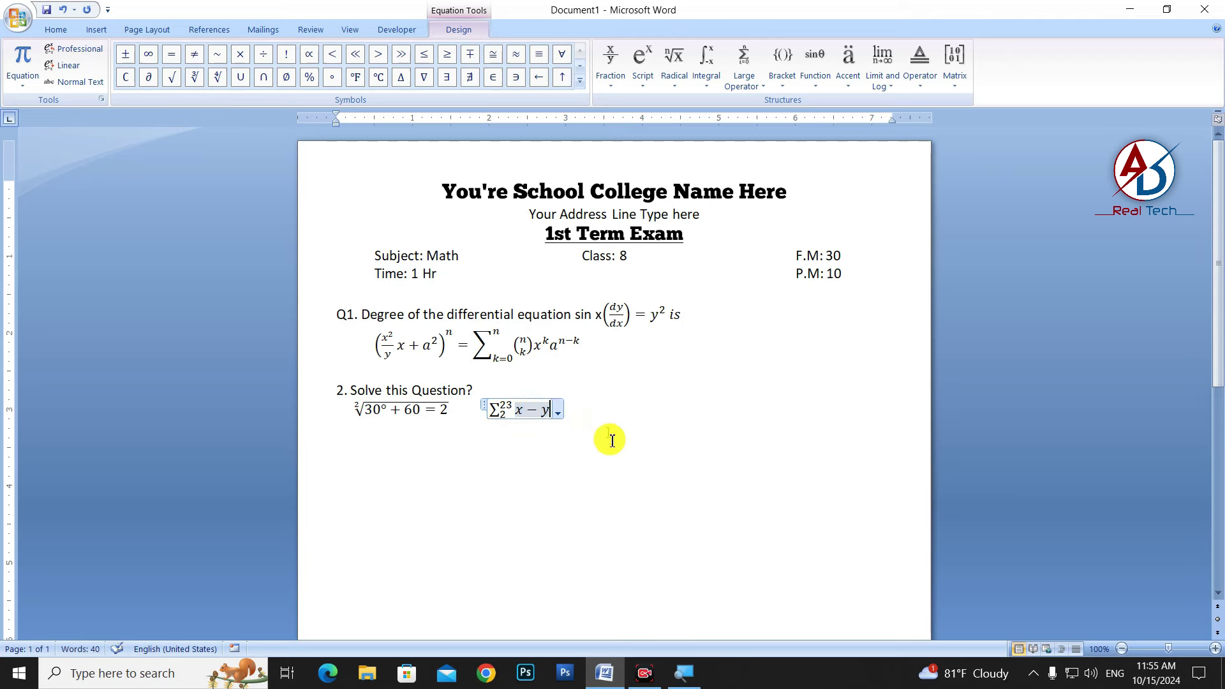
left_click(345, 427)
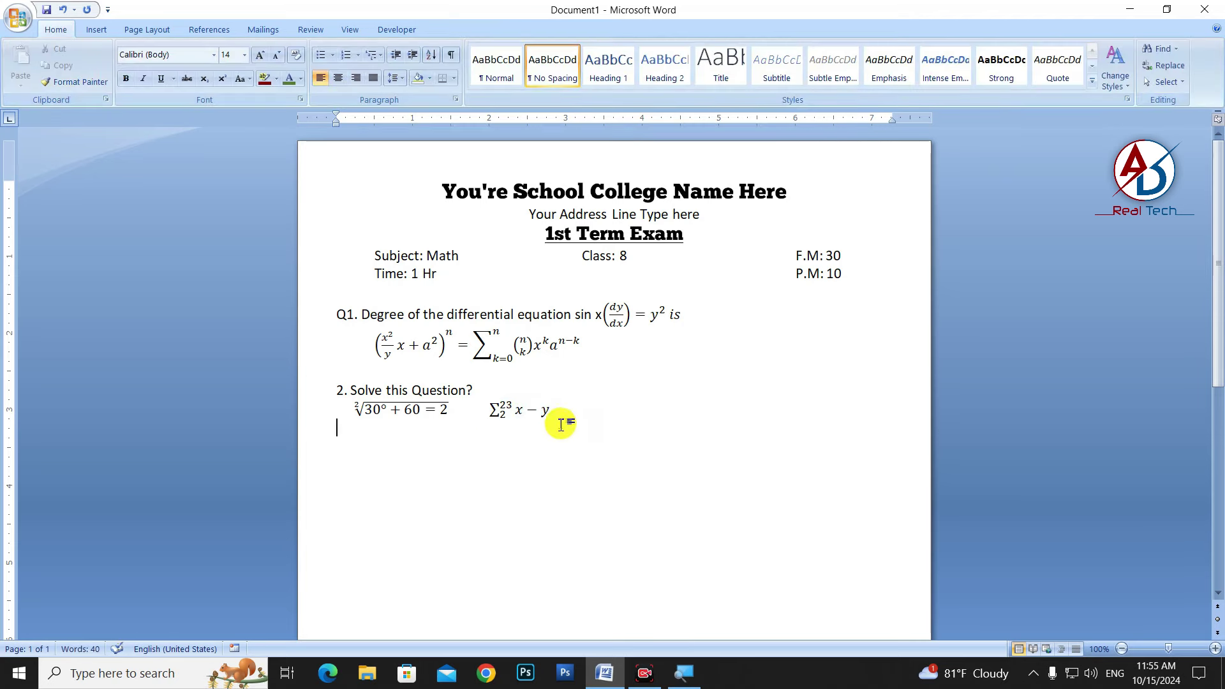
left_click(408, 412)
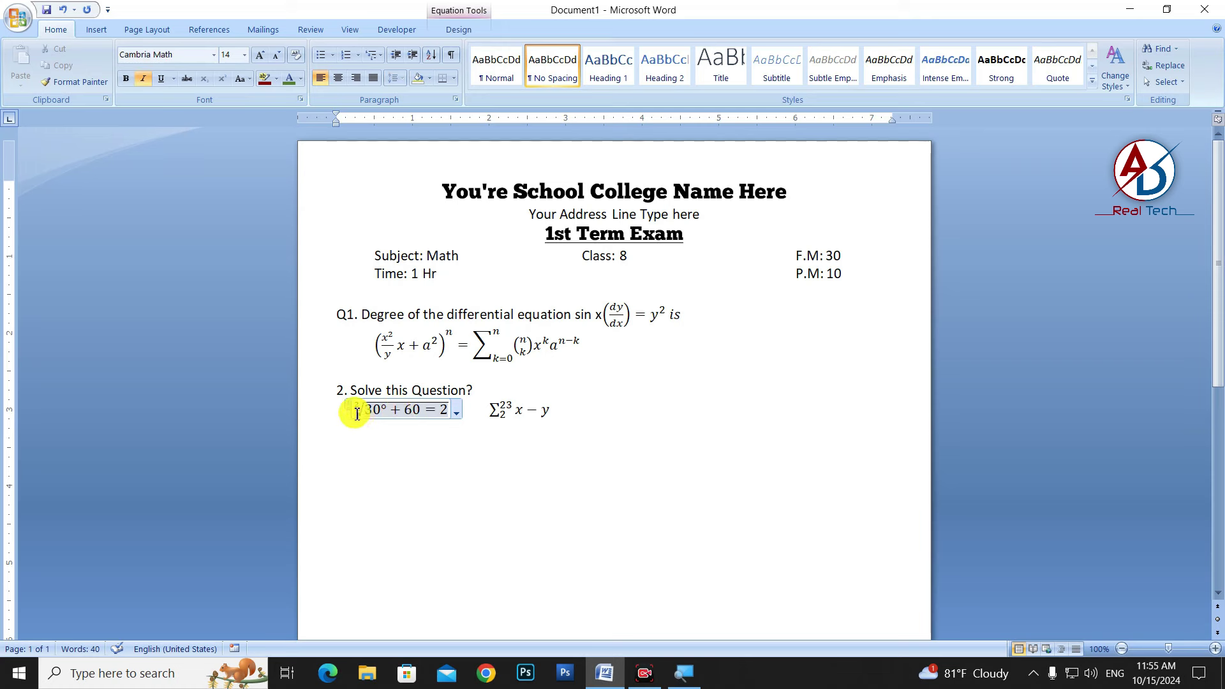
key("ctrl+a")
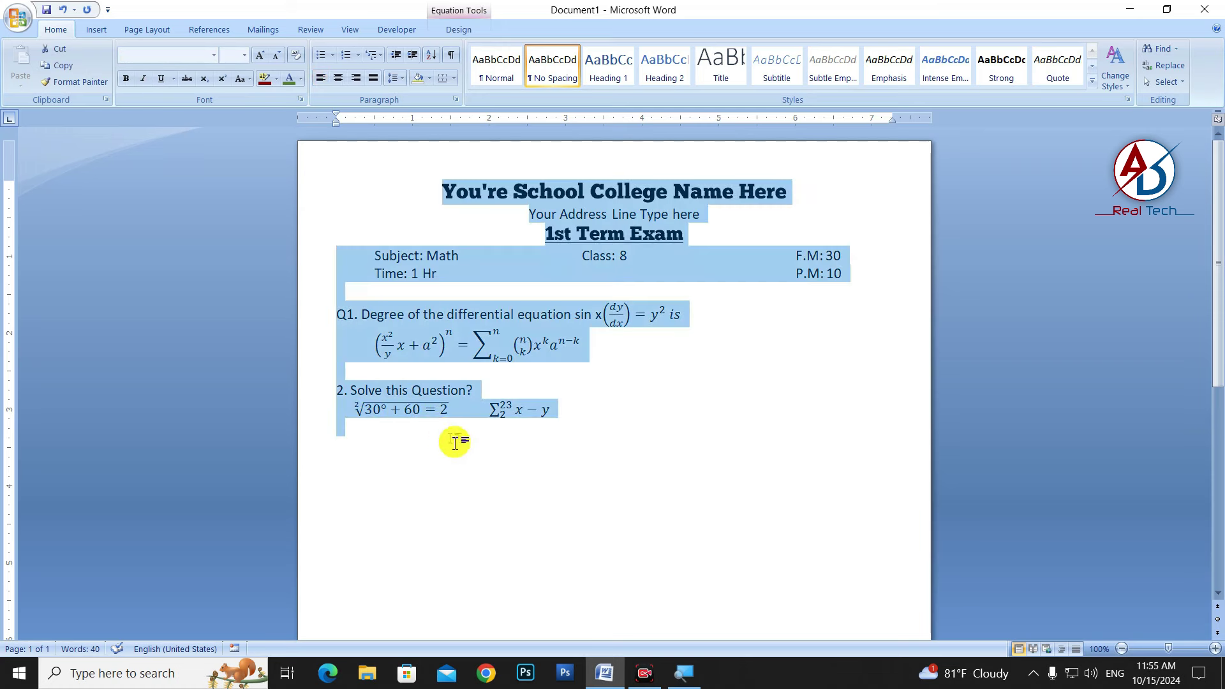
left_click(567, 424)
left_click(573, 402)
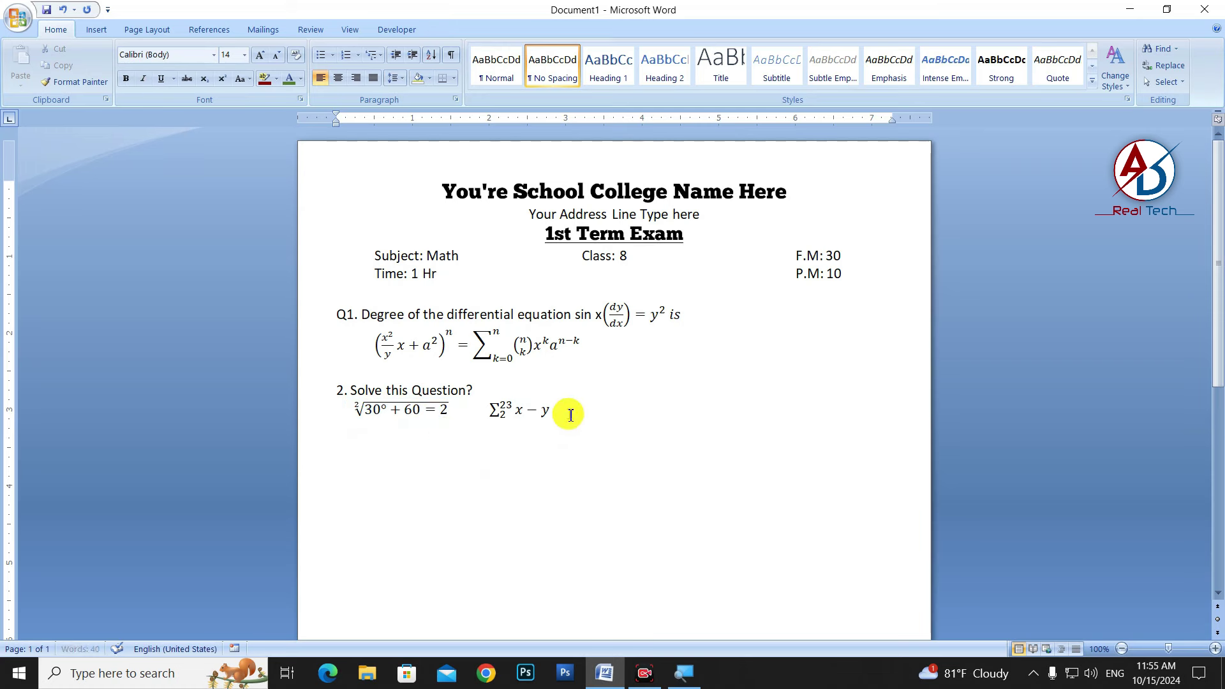
Insert a min equation after the summation, with subscript x-y and body 60-20.
left_click(96, 30)
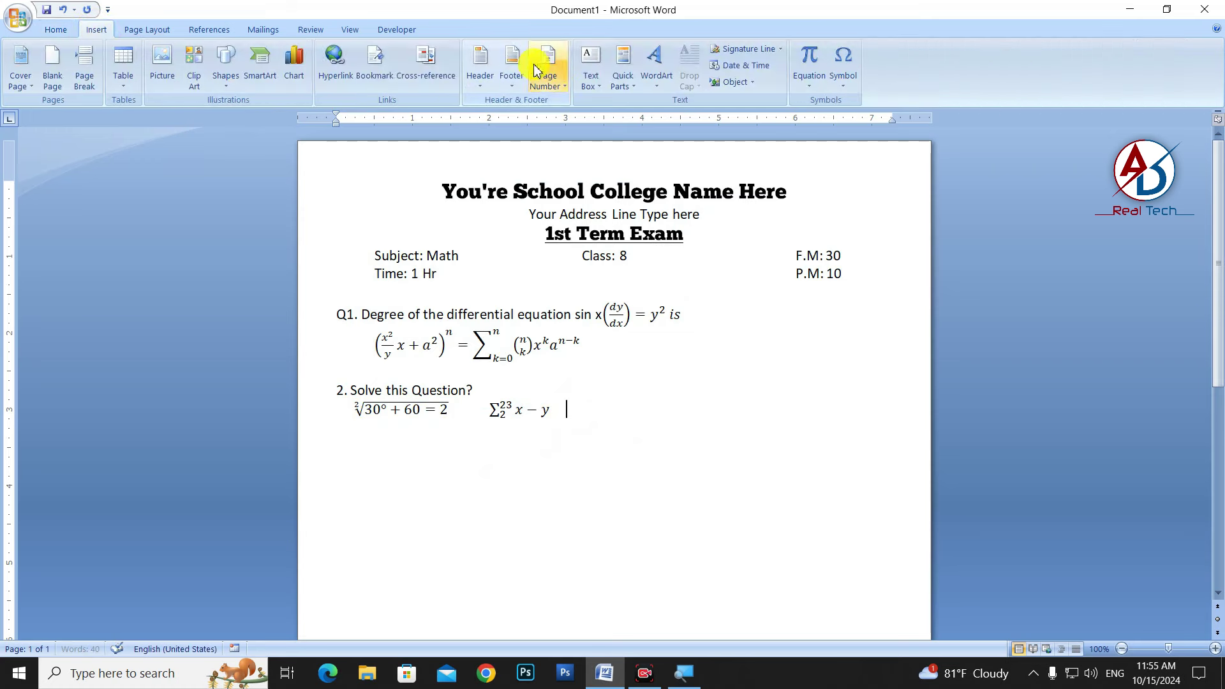
left_click(809, 59)
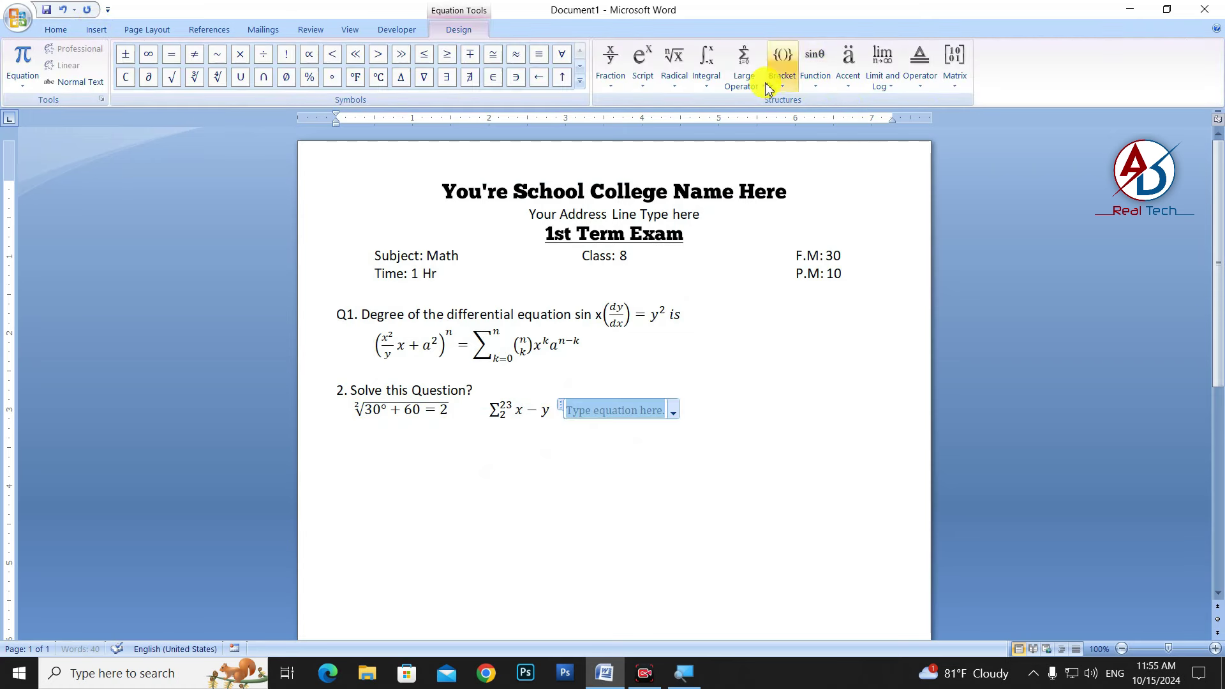
left_click(882, 64)
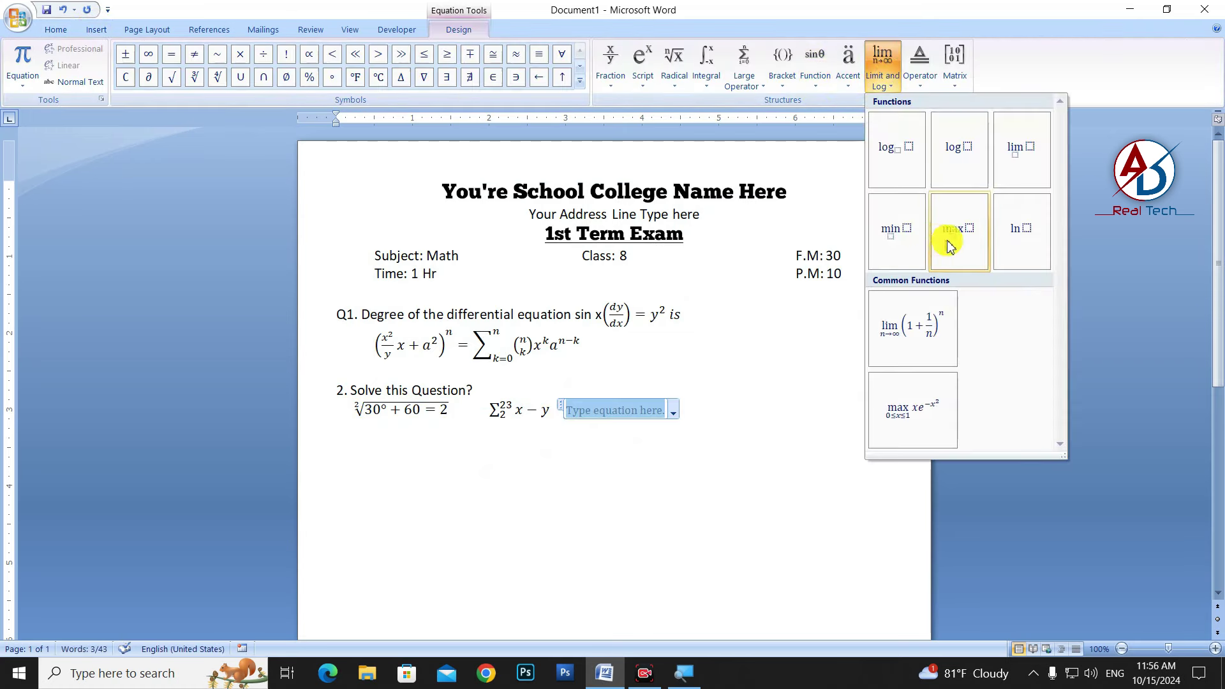
left_click(895, 229)
type("x-y")
key("Right")
type("60-20")
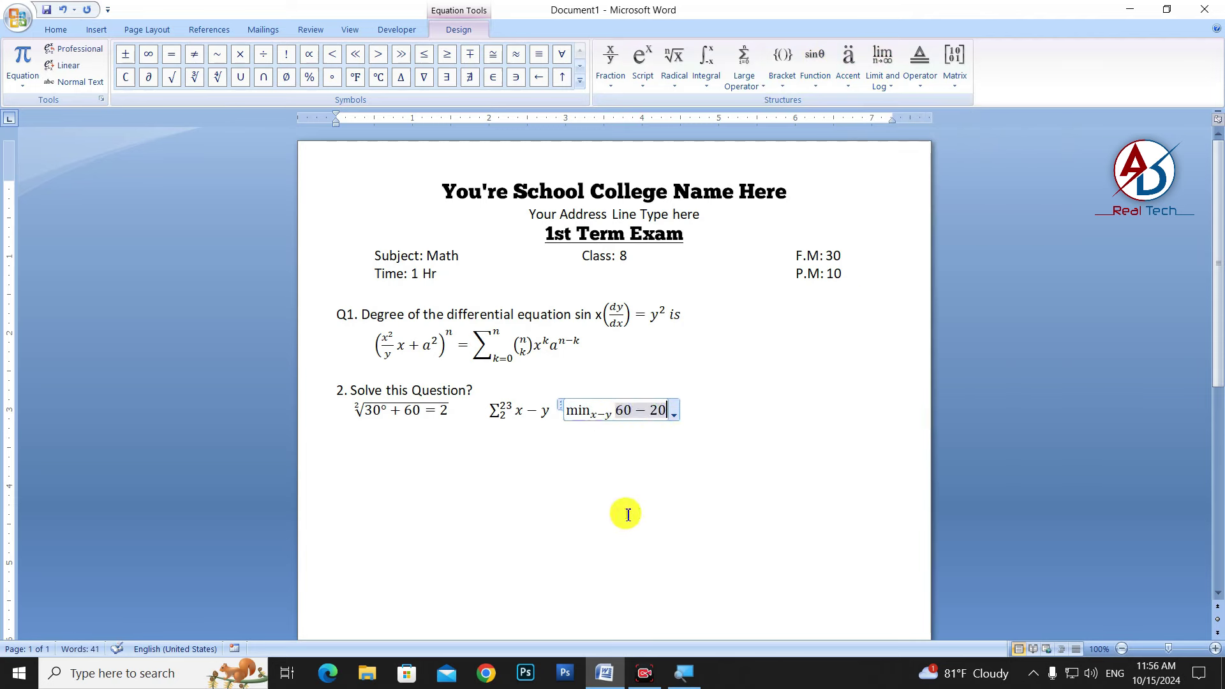
left_click(547, 438)
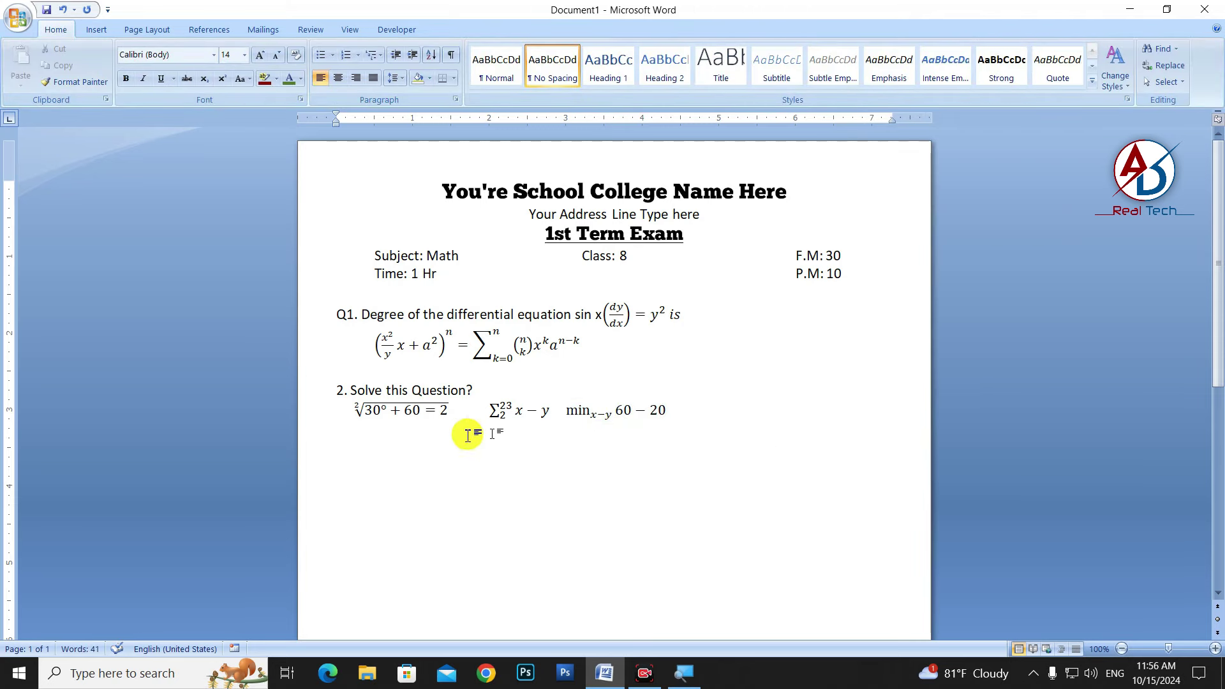
left_click(692, 416)
left_click(717, 411)
left_click(612, 500)
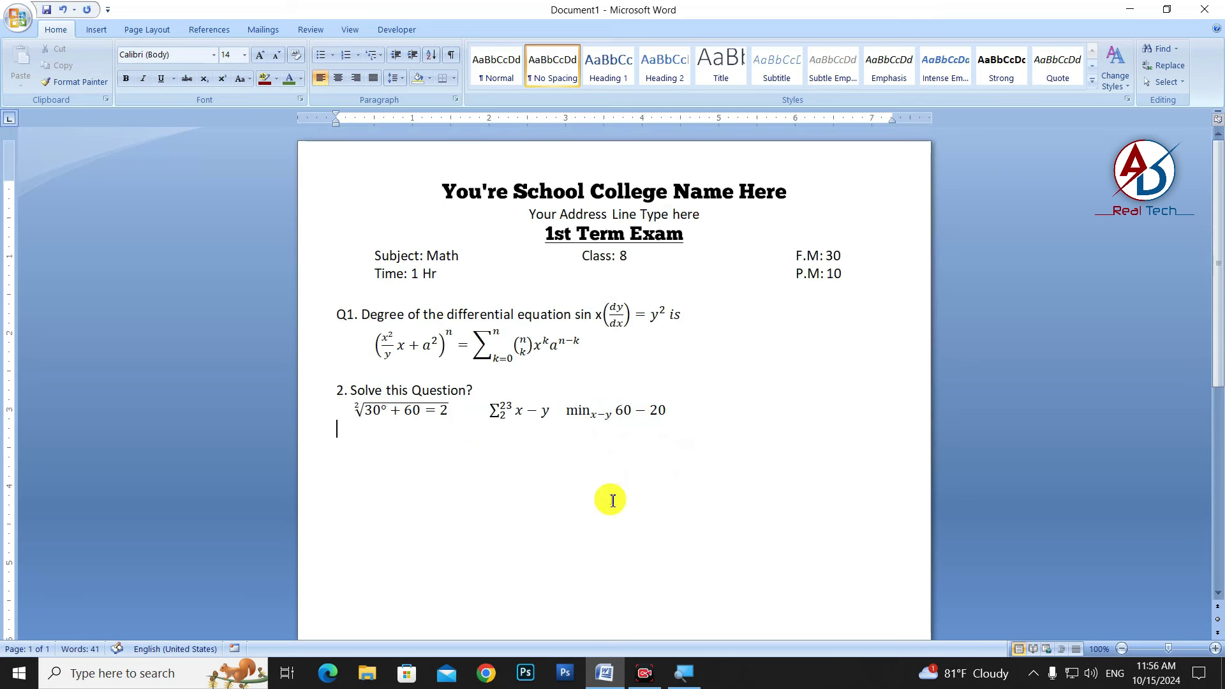
Write question 3, 'Slove this', followed by the built-in (1 + x)^n Expansion of a Sum equation.
type("3. Slove this")
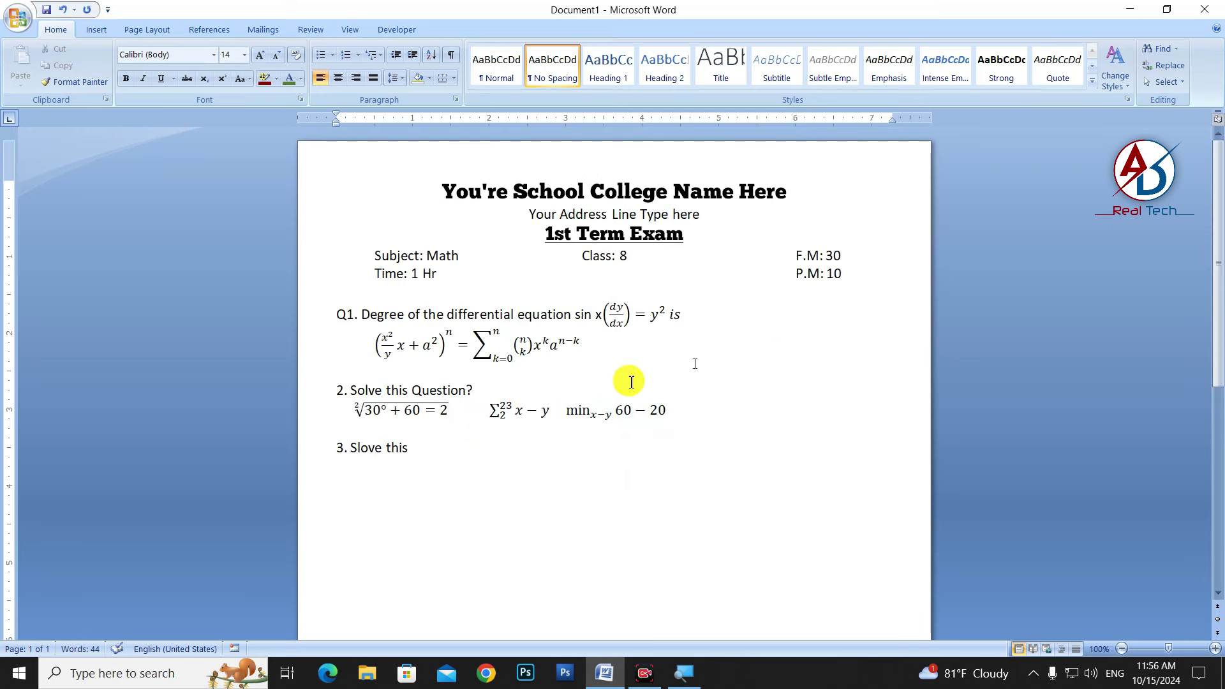
left_click(102, 32)
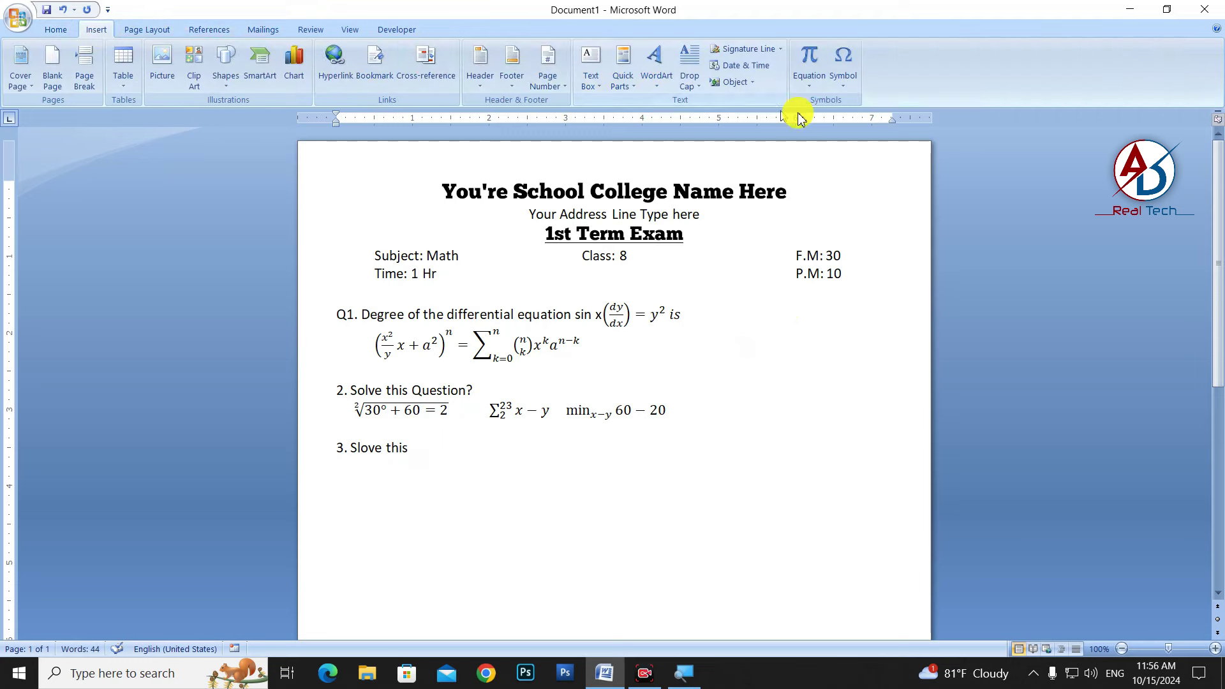
left_click(813, 85)
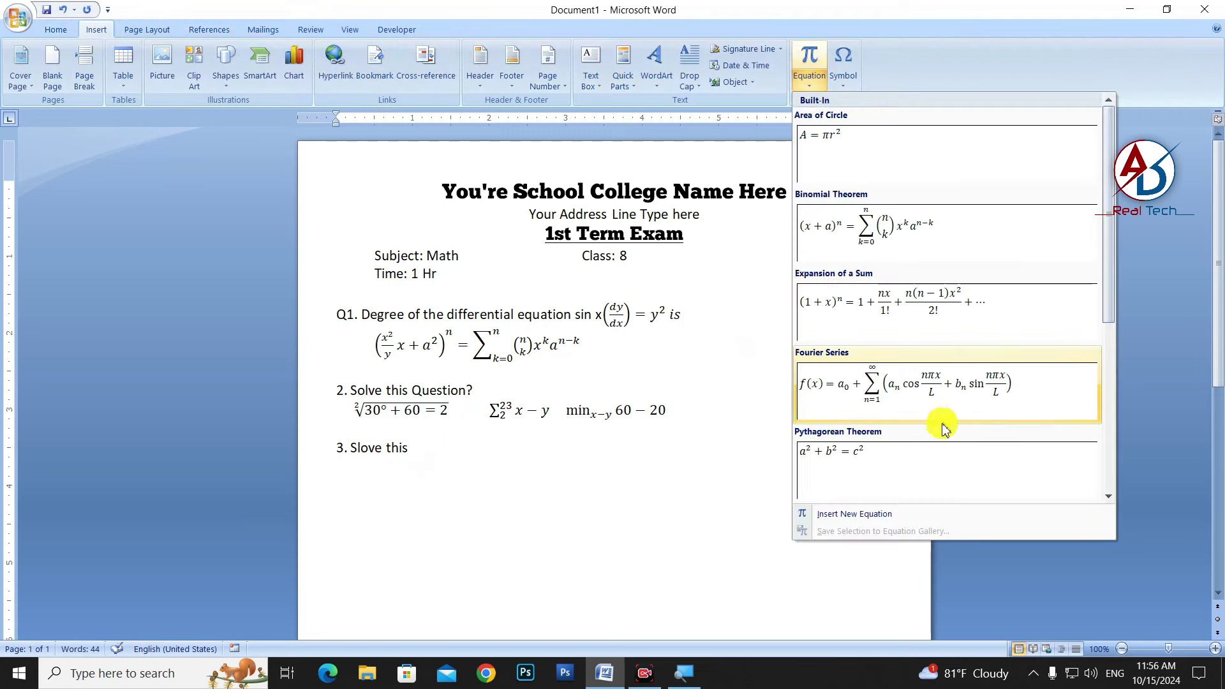
left_click(938, 307)
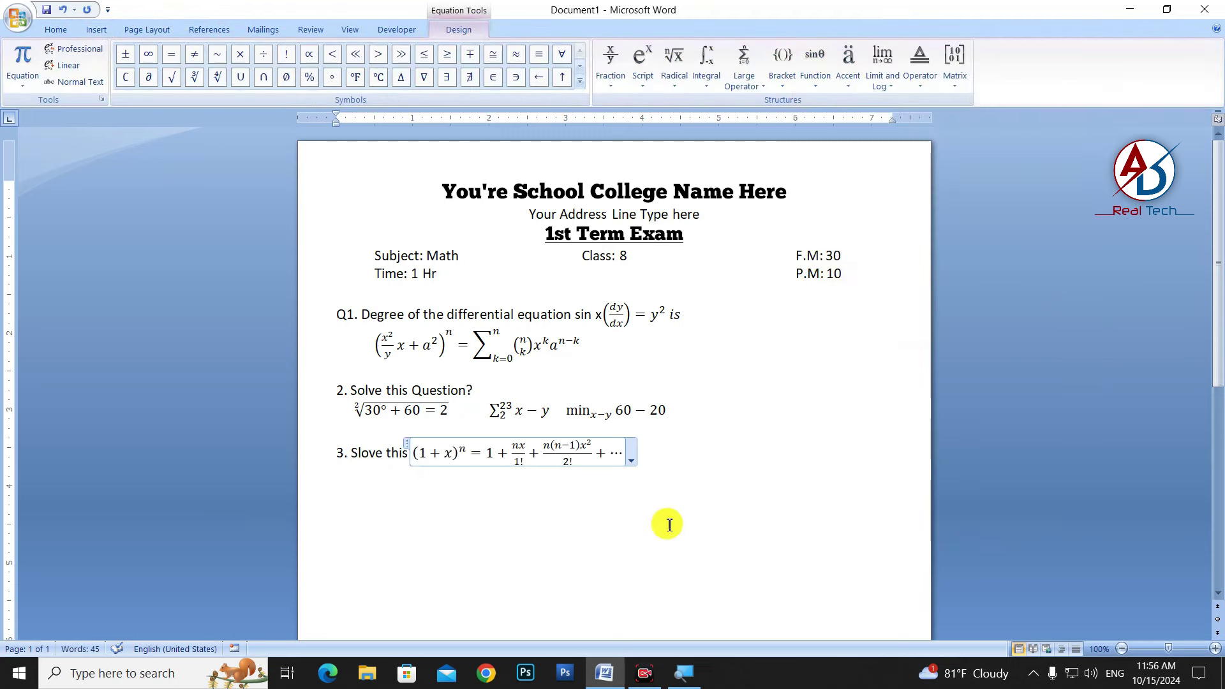
left_click(518, 518)
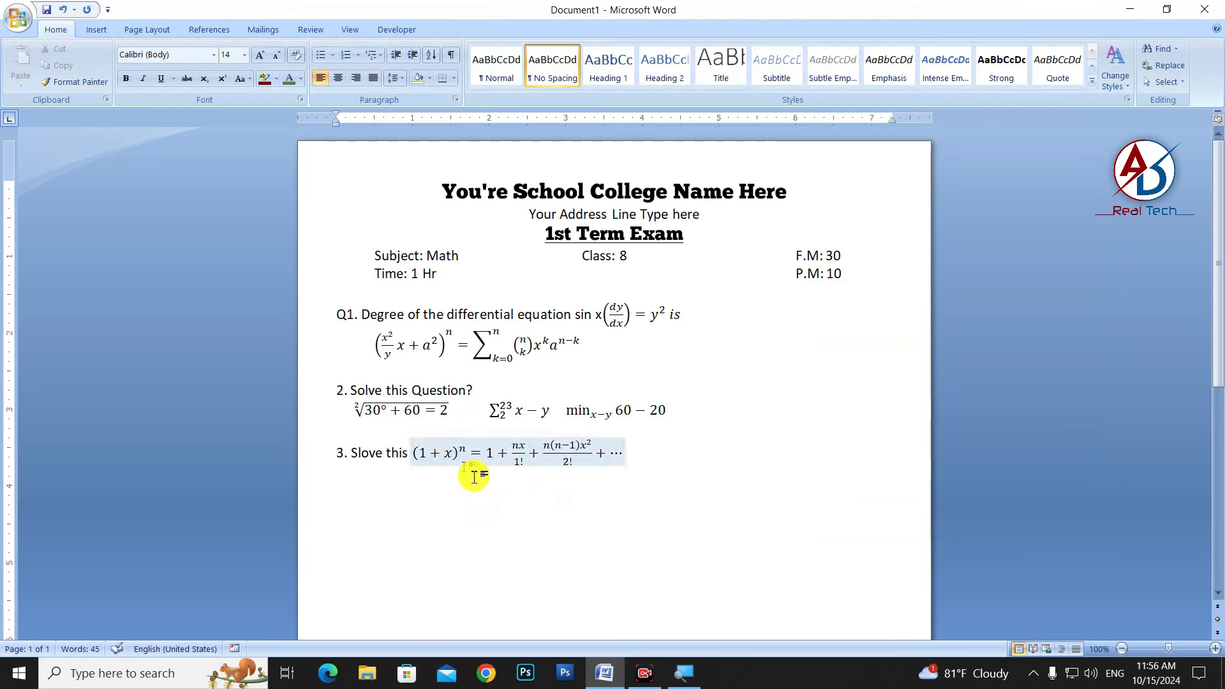
scroll(481, 485, "up", 3, "ctrl")
scroll(501, 530, "down", 1)
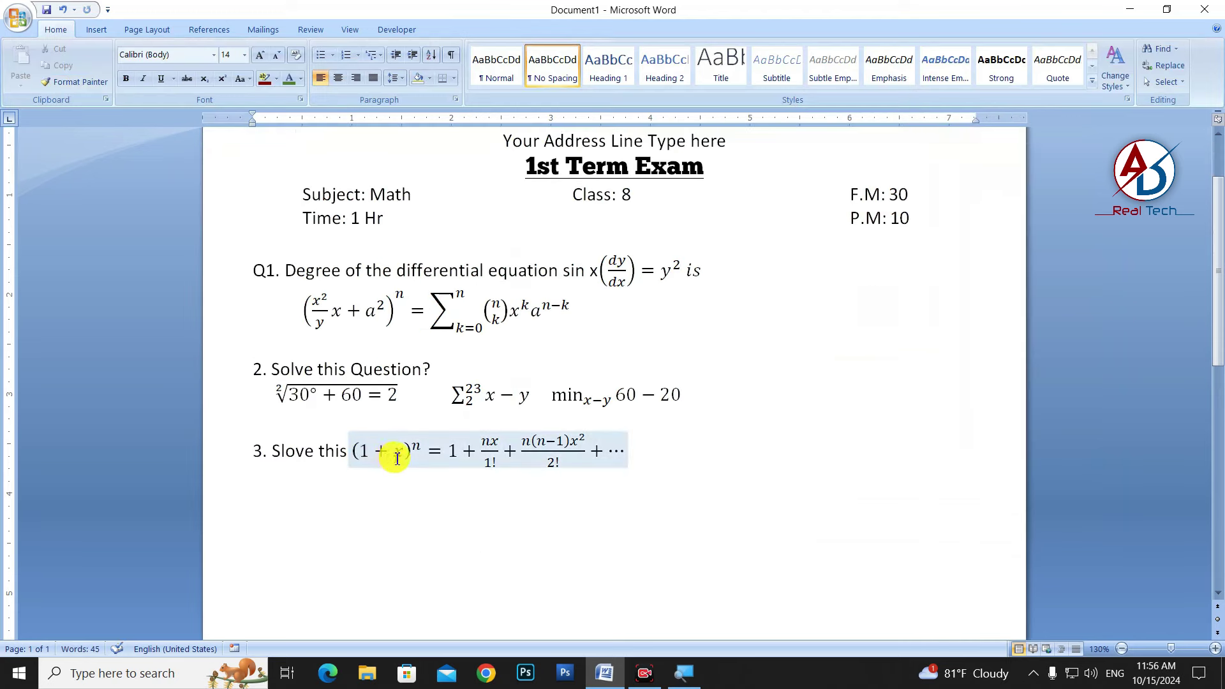
left_click_drag(365, 454, 416, 451)
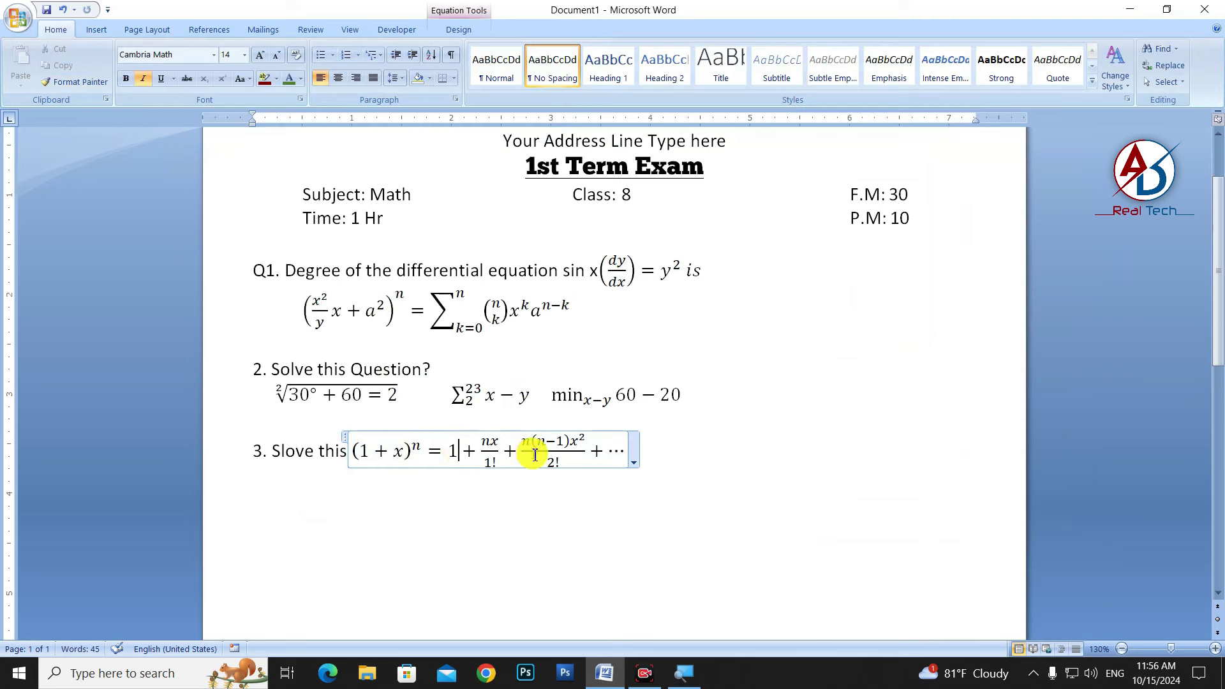
left_click(681, 457)
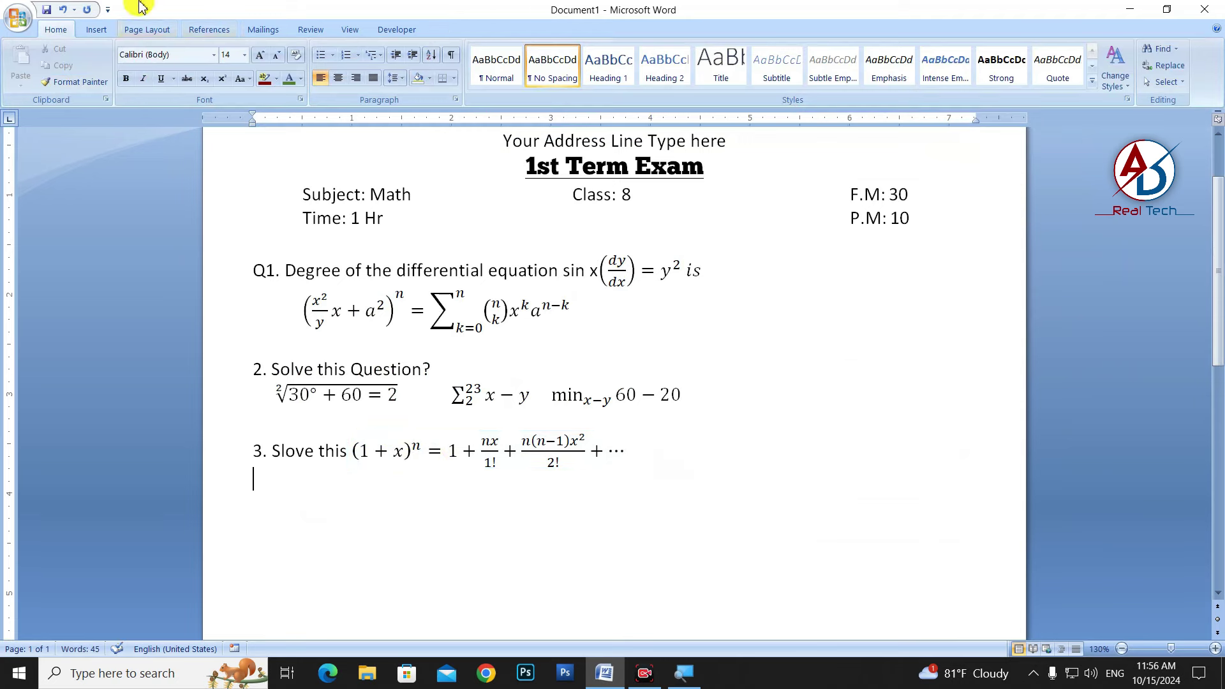
left_click(96, 29)
Insert the equation A ∪ B ∩ C, taking the union sign from the symbols gallery.
left_click(813, 77)
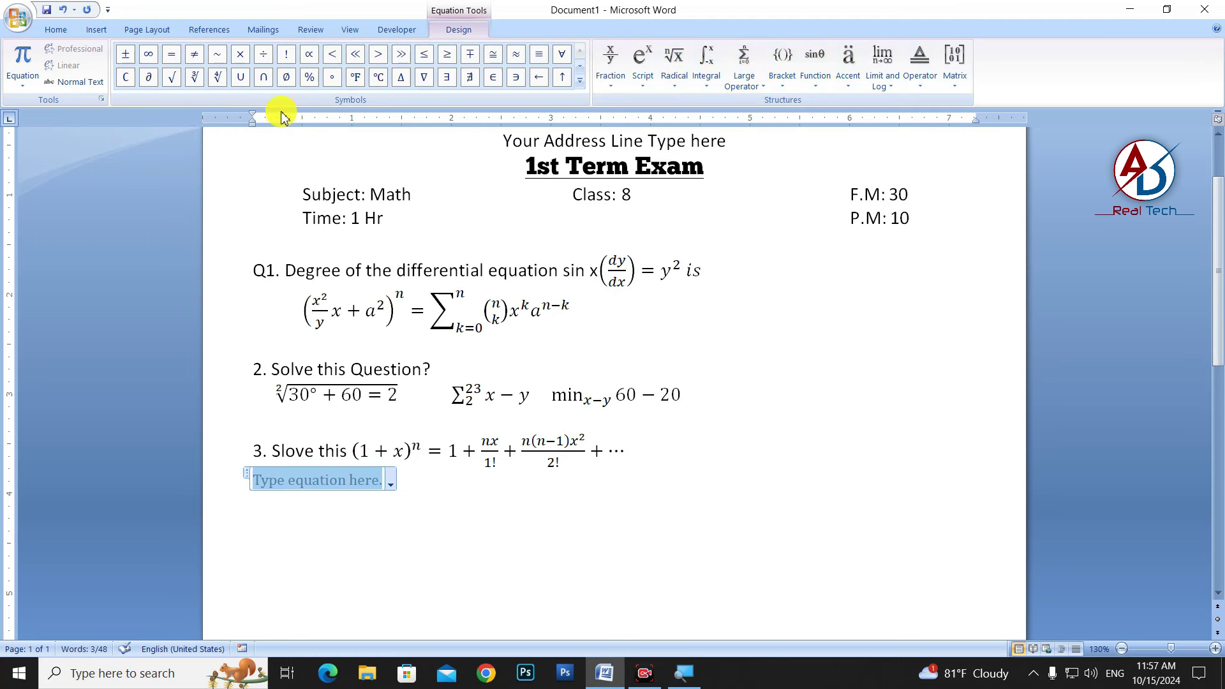
type("a")
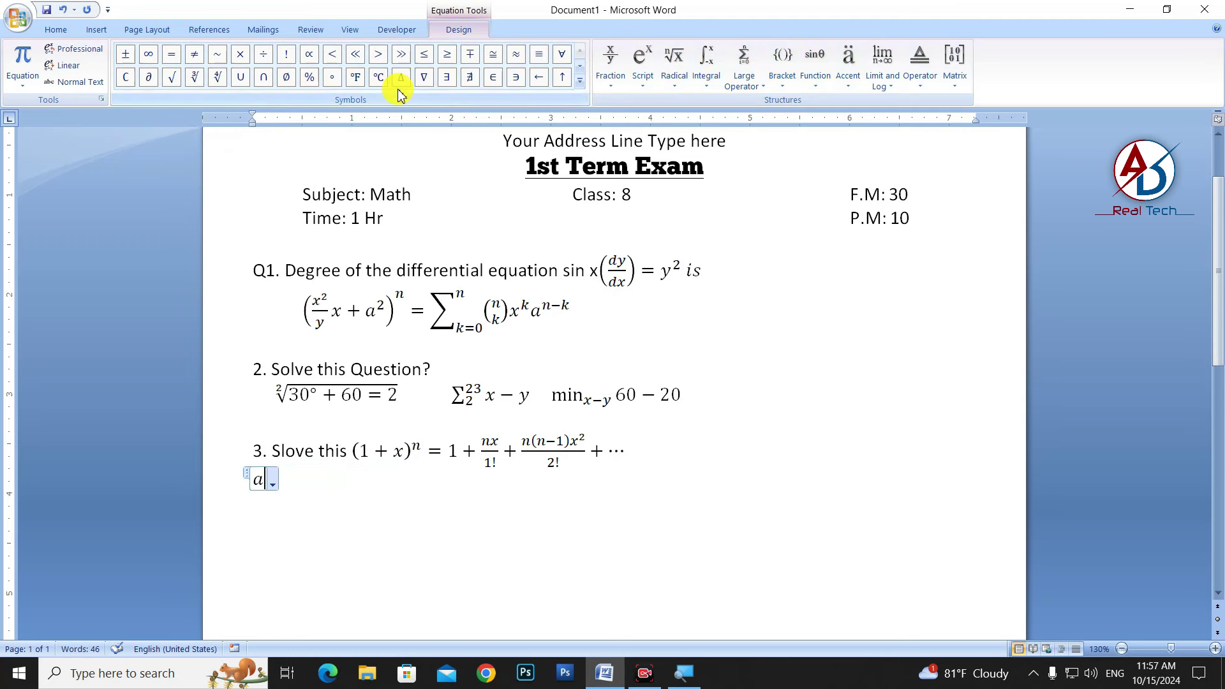
key("BackSpace")
type("A")
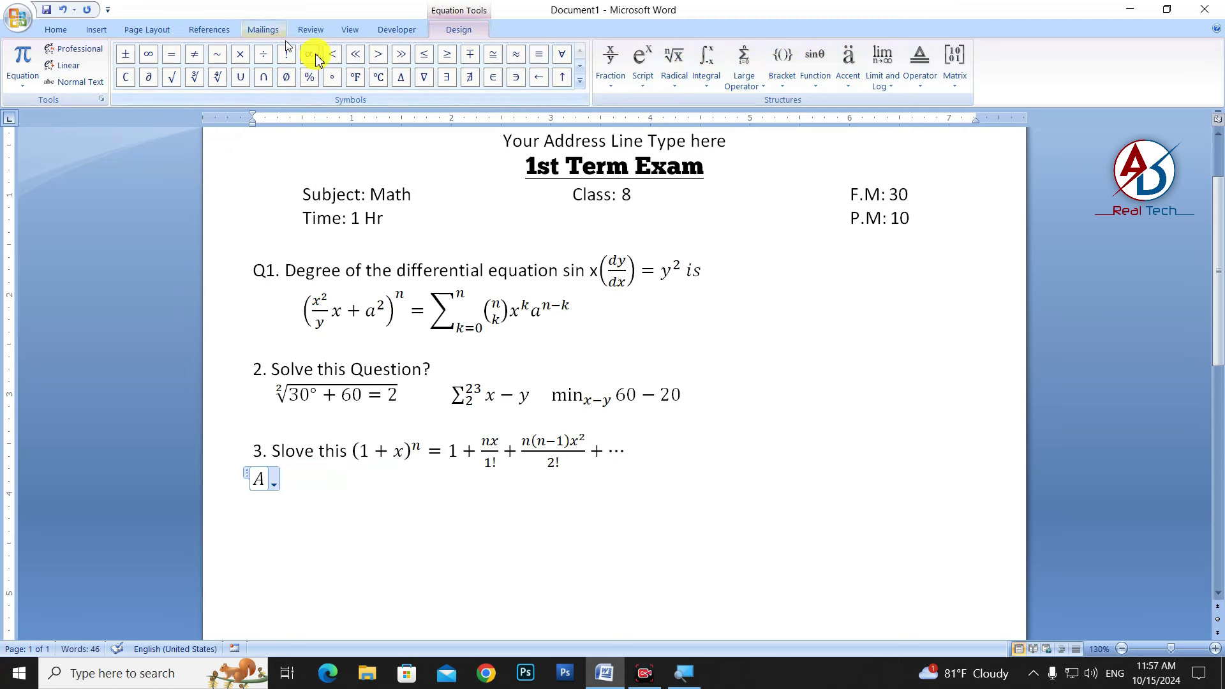
left_click(582, 82)
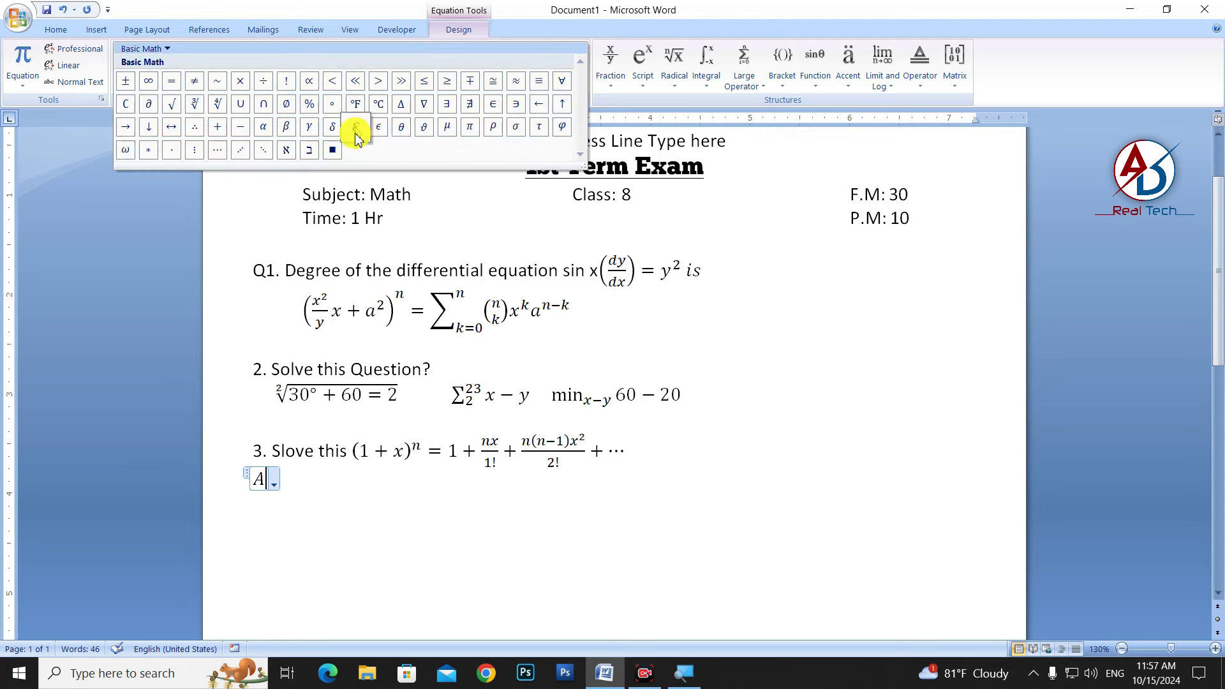
left_click(240, 104)
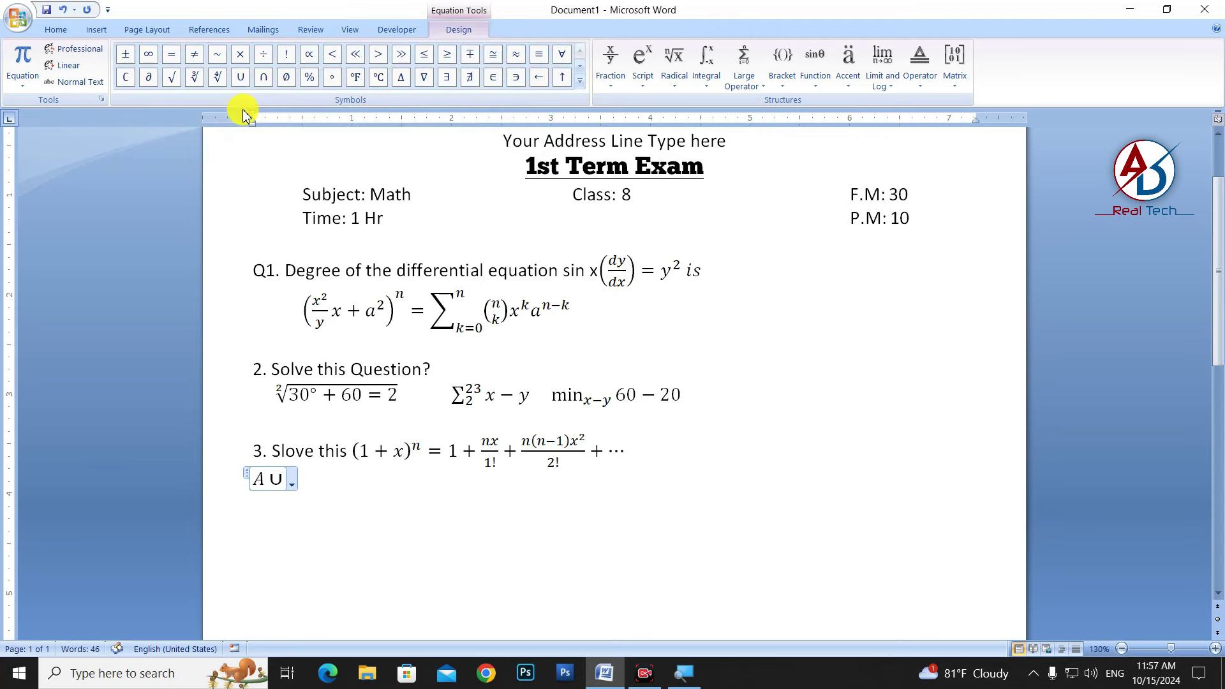
type("B ∩ ")
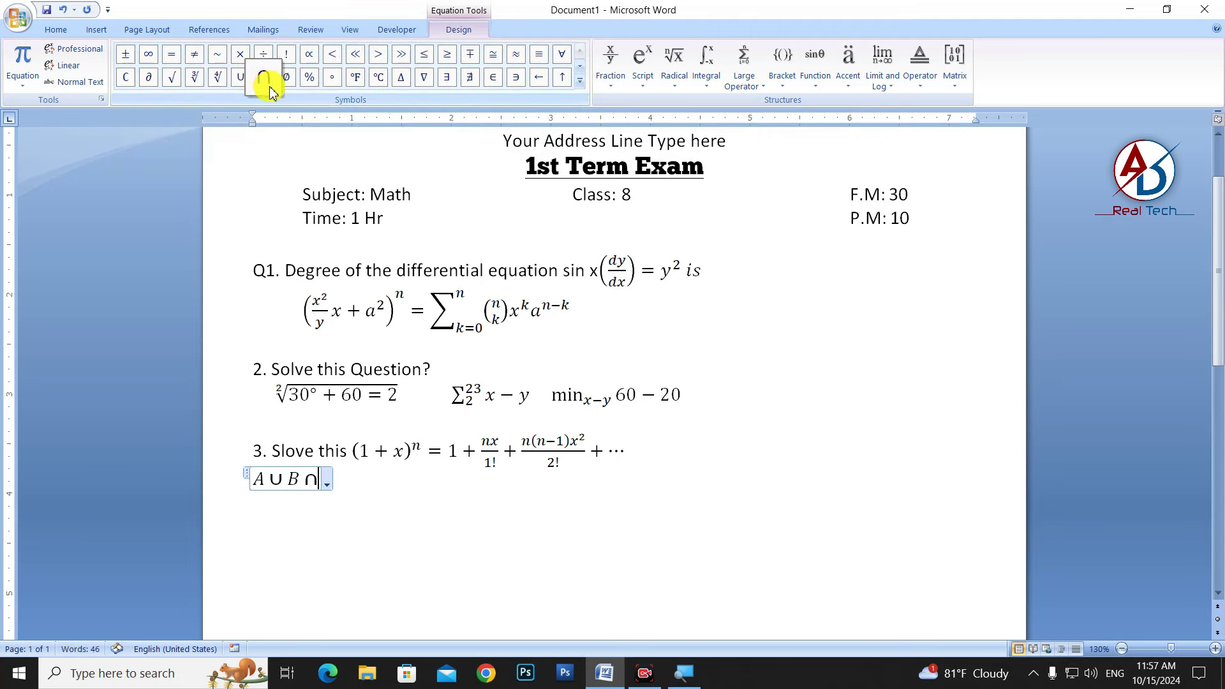
type("C")
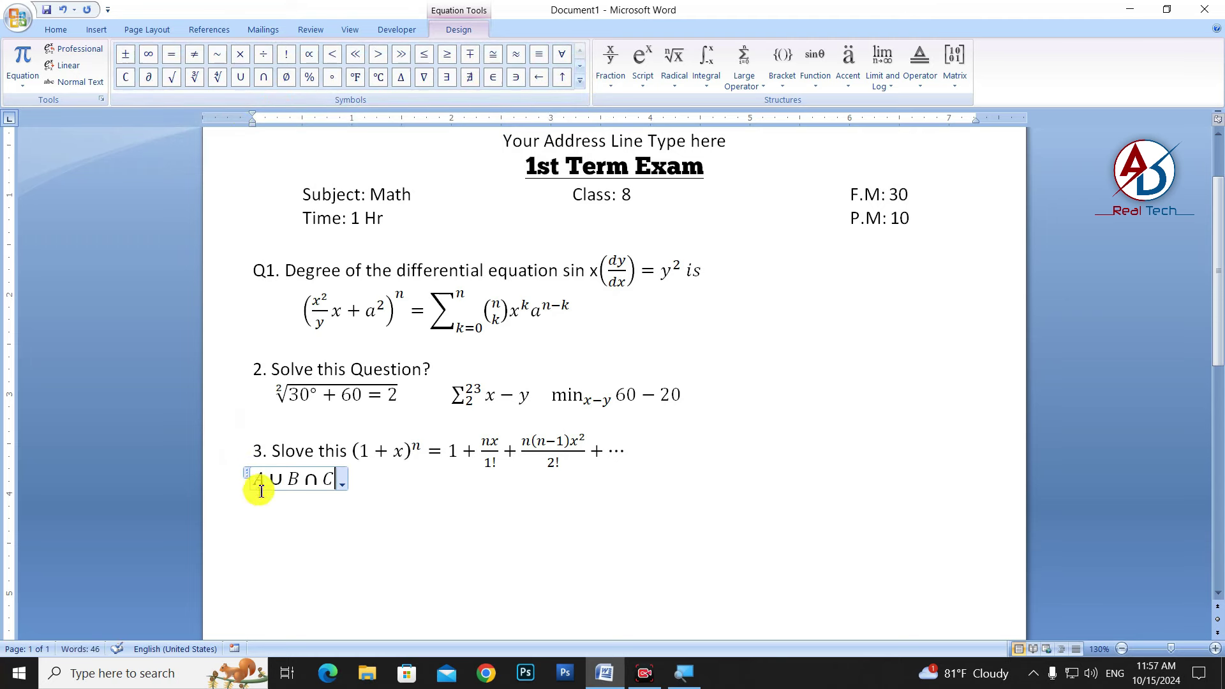
left_click(255, 500)
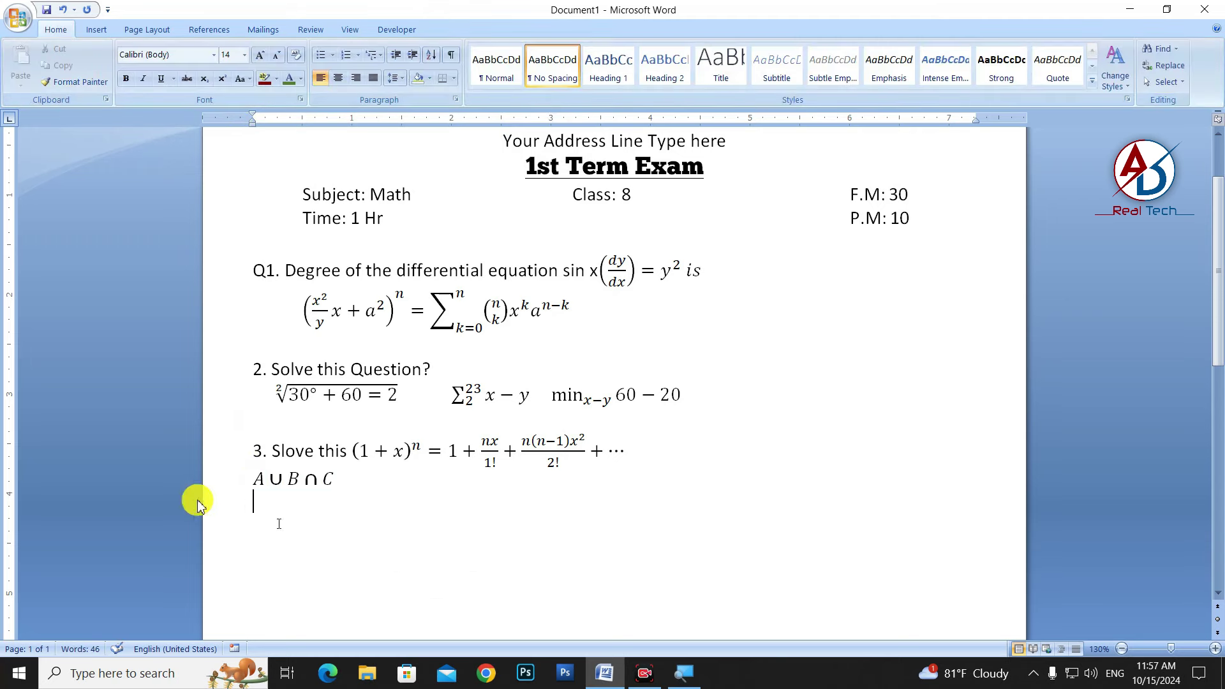
Indent the A ∪ B ∩ C expression by one tab stop under question 3.
left_click(250, 478)
key("Tab")
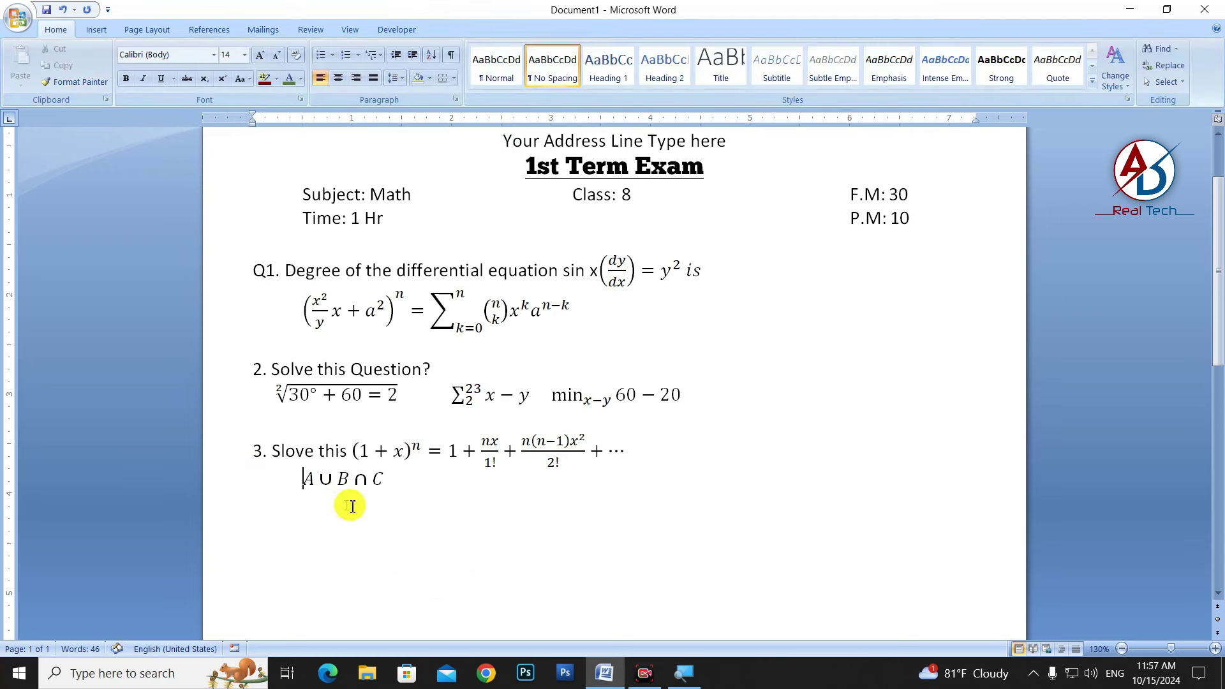
key("Tab")
left_click(403, 500)
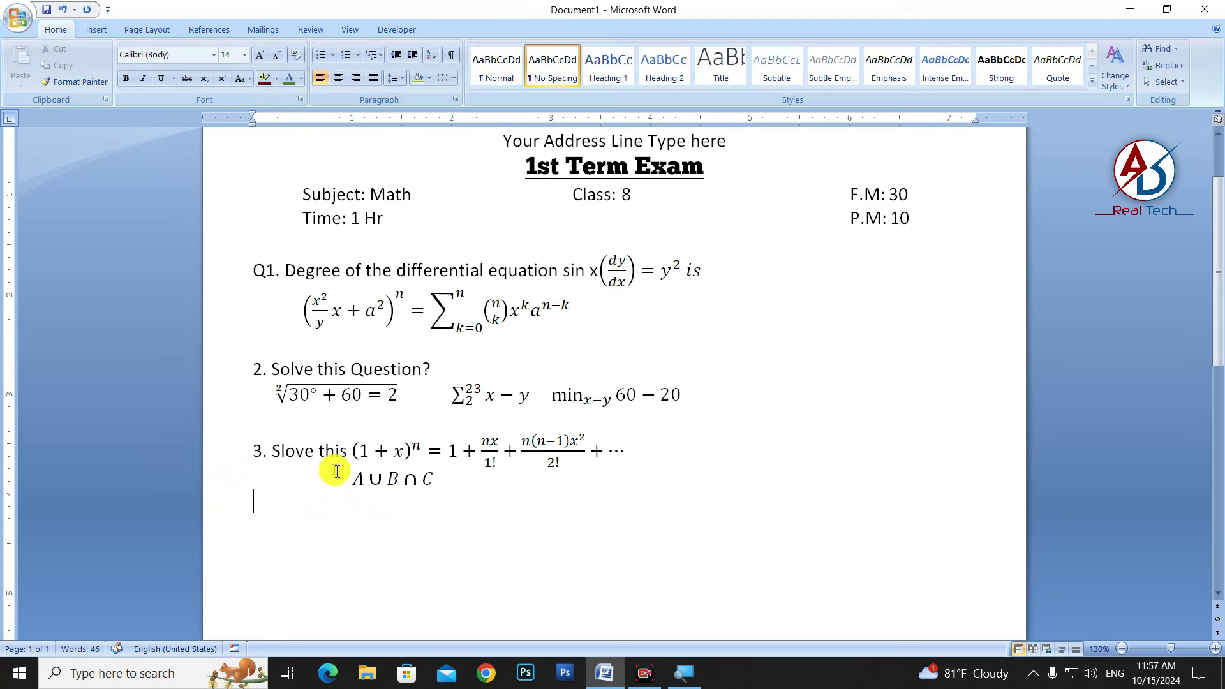
key("BackSpace")
key("BackSpace")
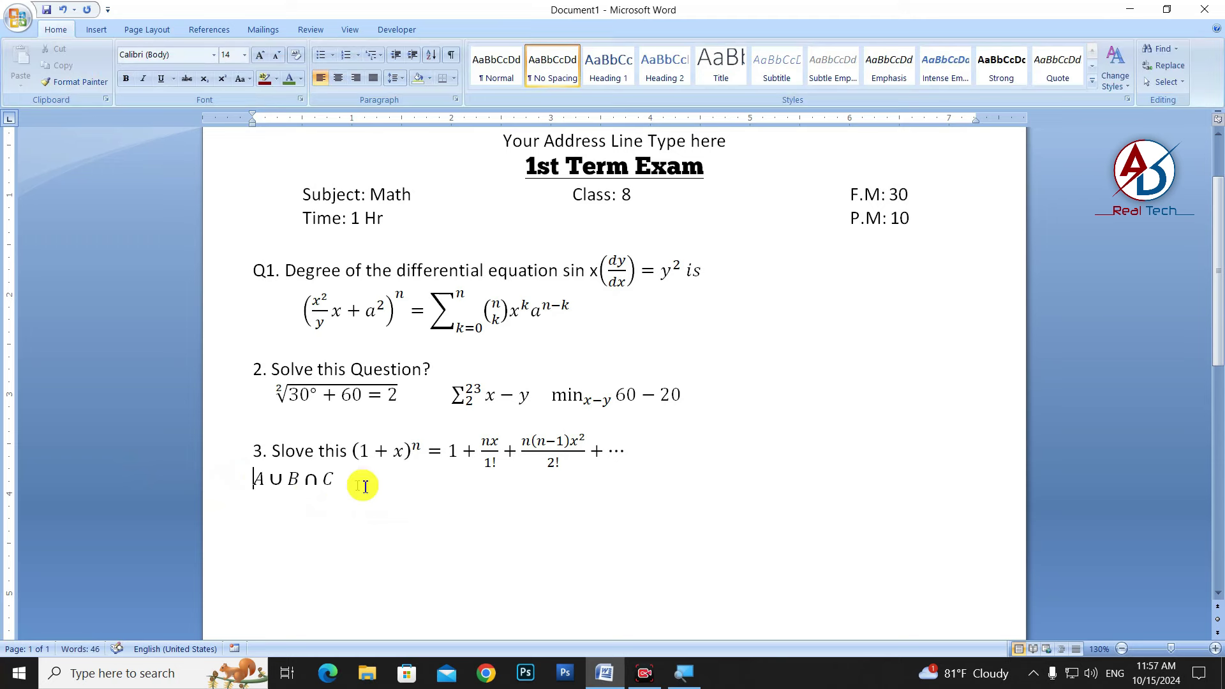
left_click(297, 484)
key("Tab")
key("Tab")
scroll(451, 497, "down", 4)
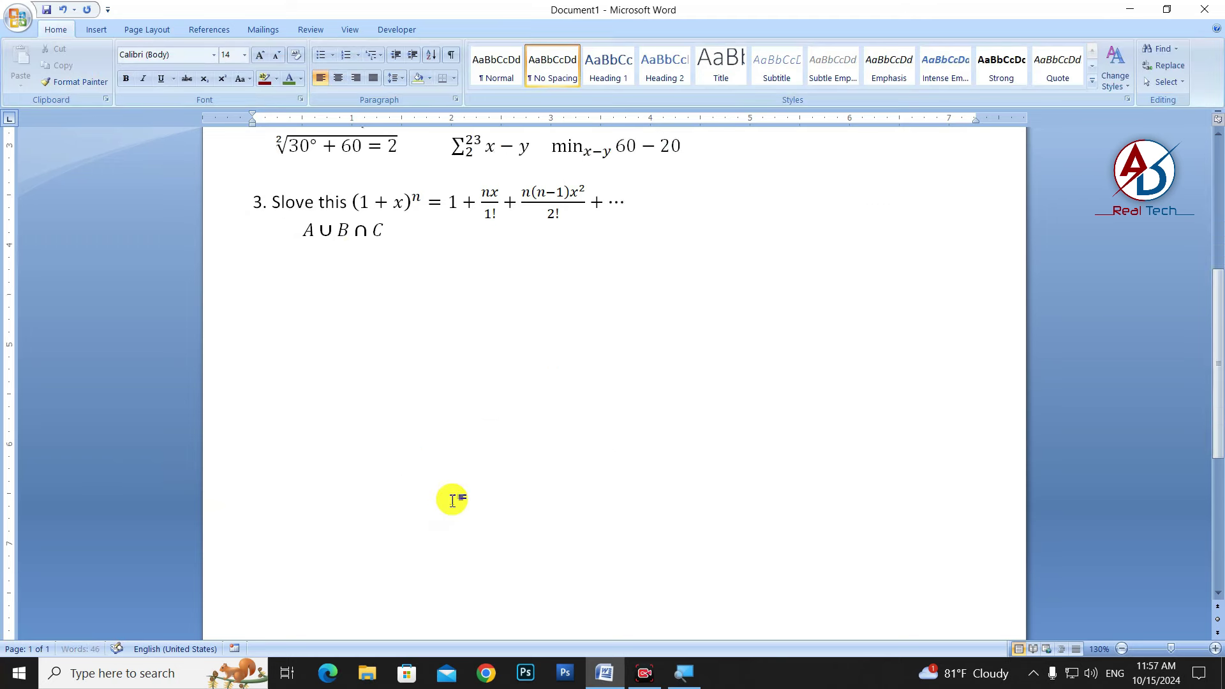
scroll(451, 497, "up", 3)
Place the caret on the empty question 4 line and show the Insert ribbon.
left_click(437, 444)
type("4.")
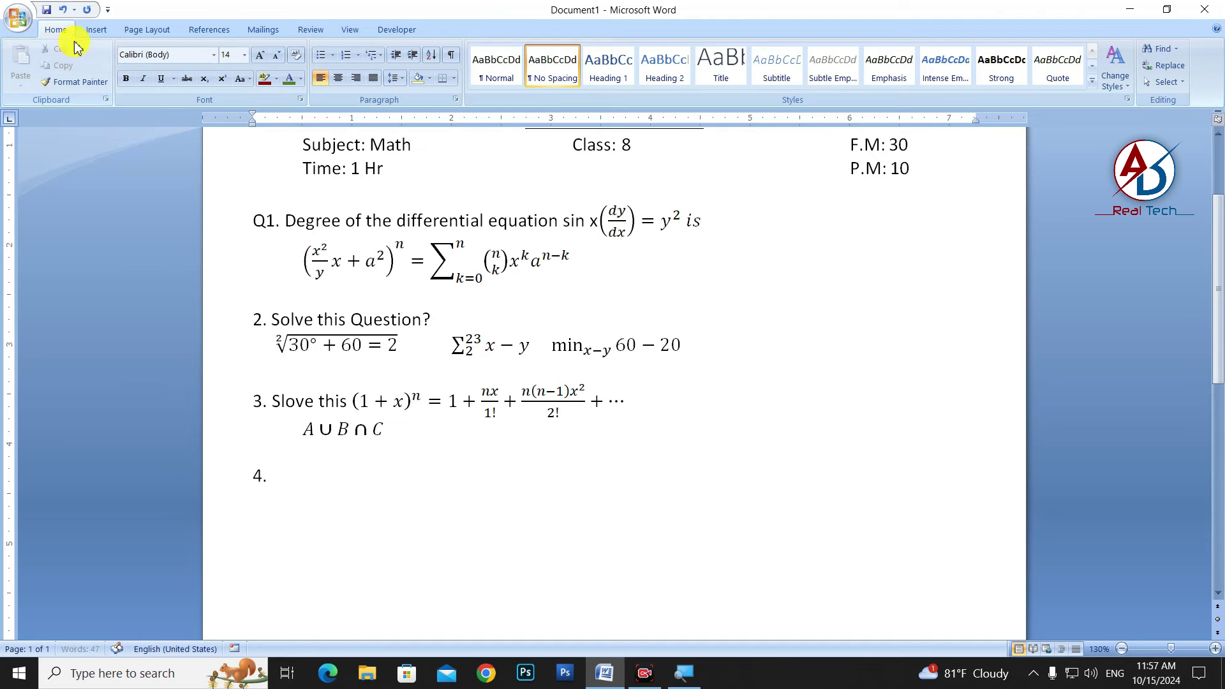
left_click(96, 29)
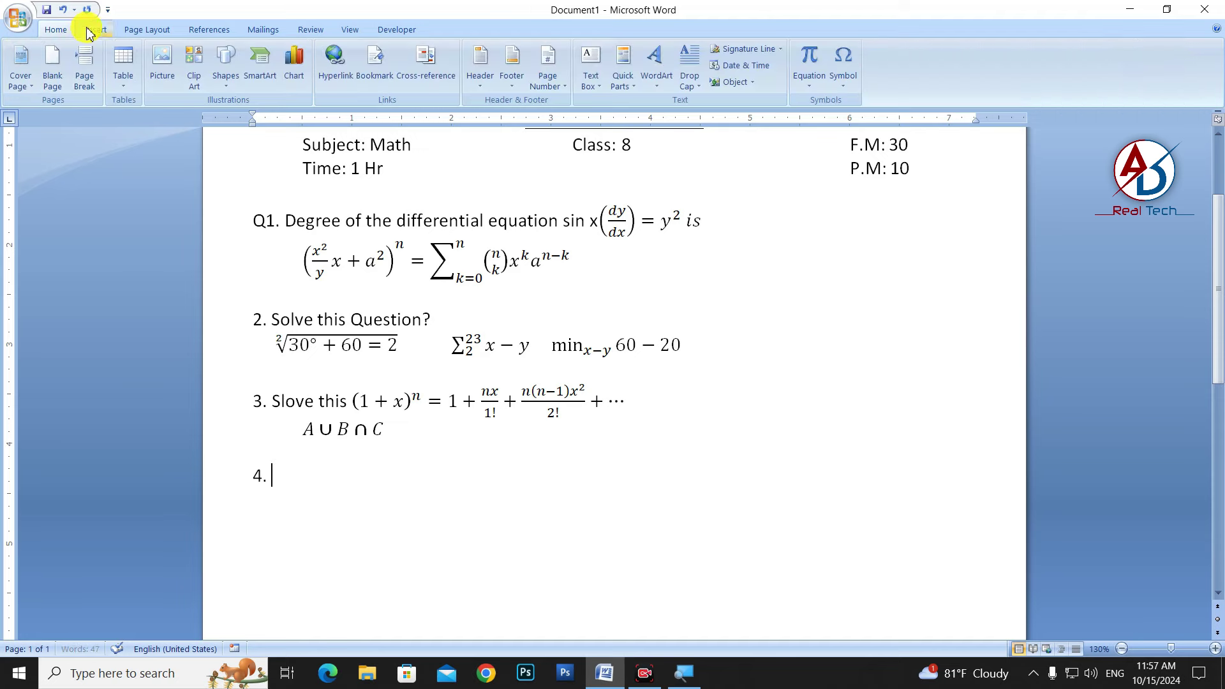
Insert the built-in cos α + cos β sum-to-product identity into question 4.
left_click(811, 88)
scroll(938, 430, "down", 3)
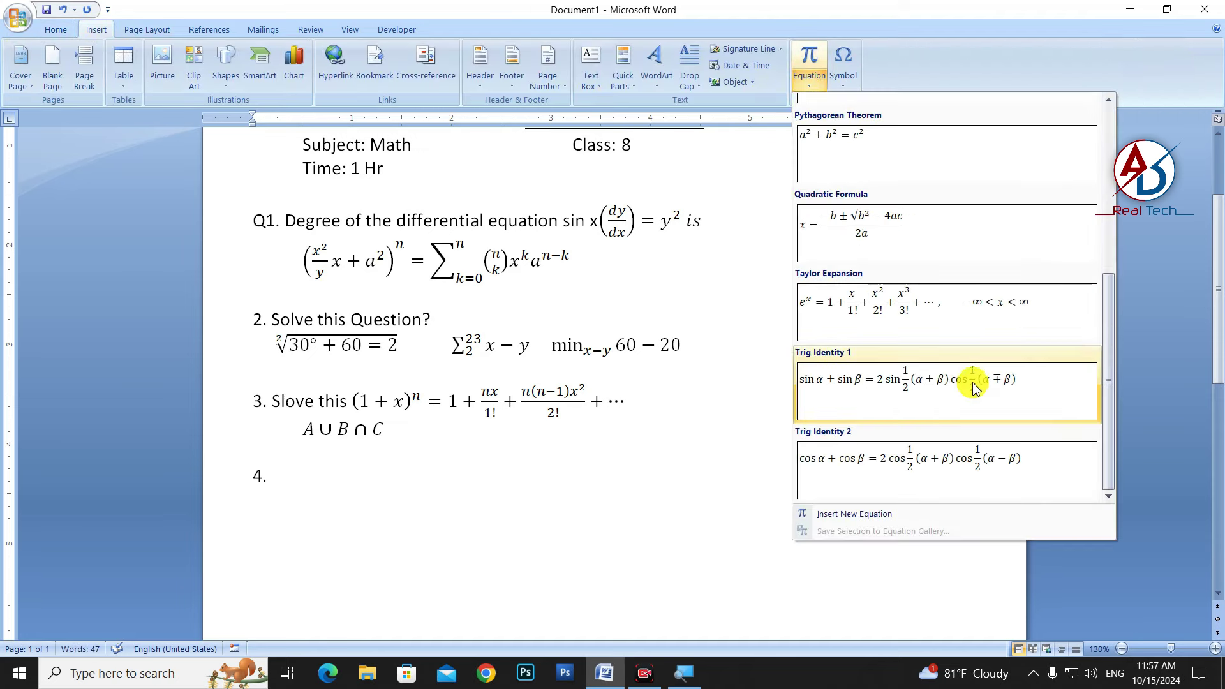
left_click(889, 471)
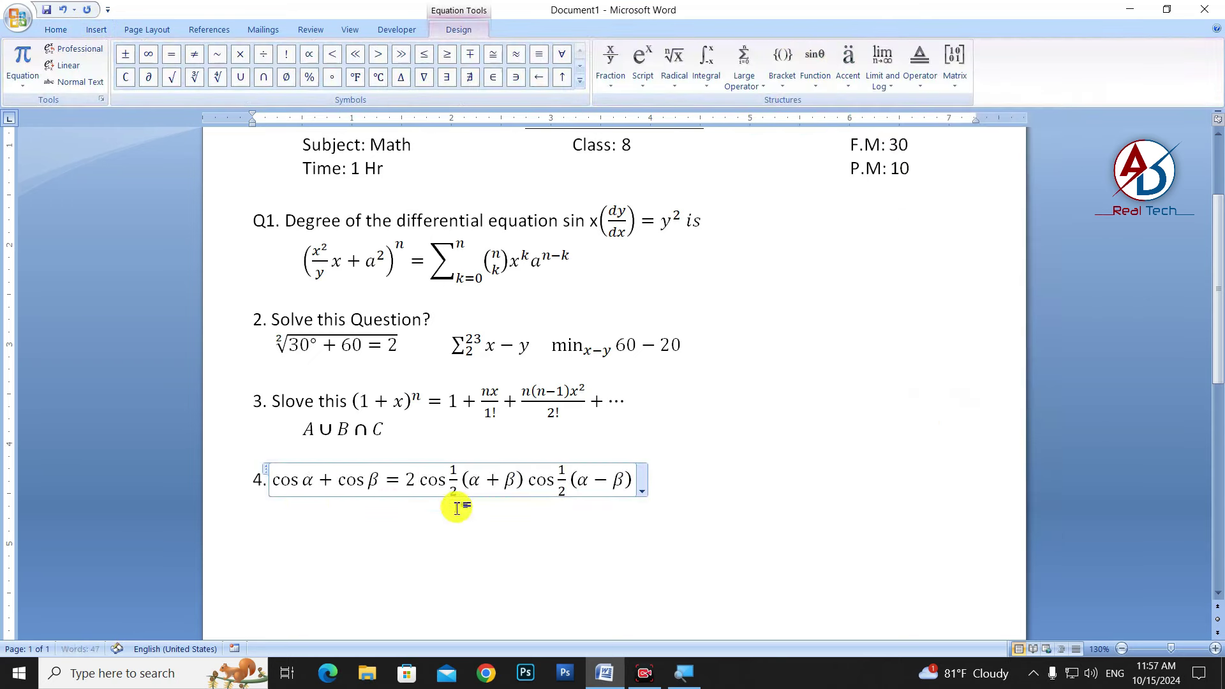
left_click(641, 535)
type("or")
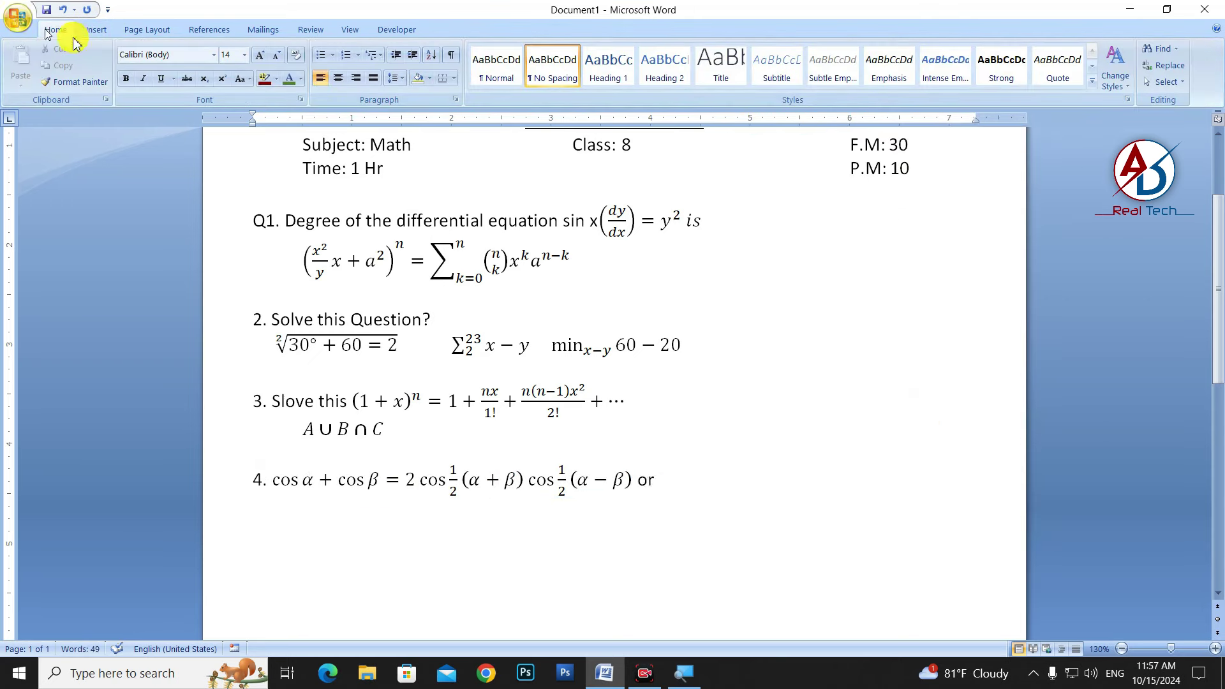
Add the built-in sin α ± sin β identity after 'or' in question 4.
left_click(96, 29)
left_click(809, 80)
scroll(918, 408, "down", 3)
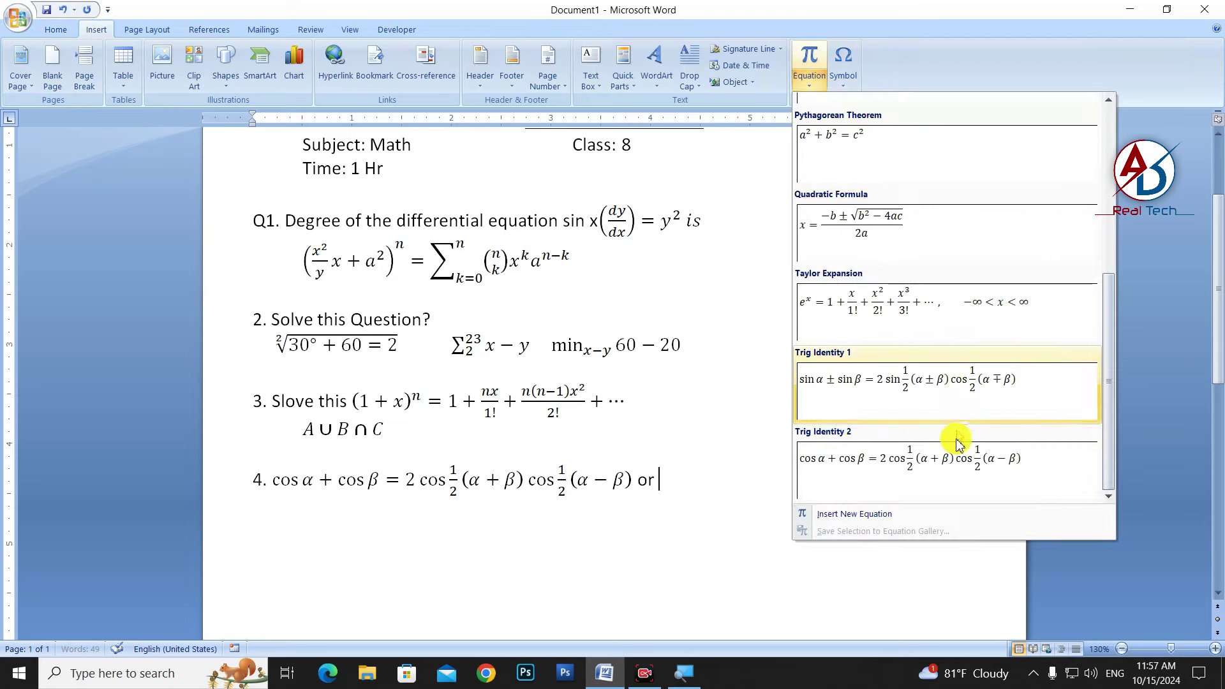
left_click(906, 386)
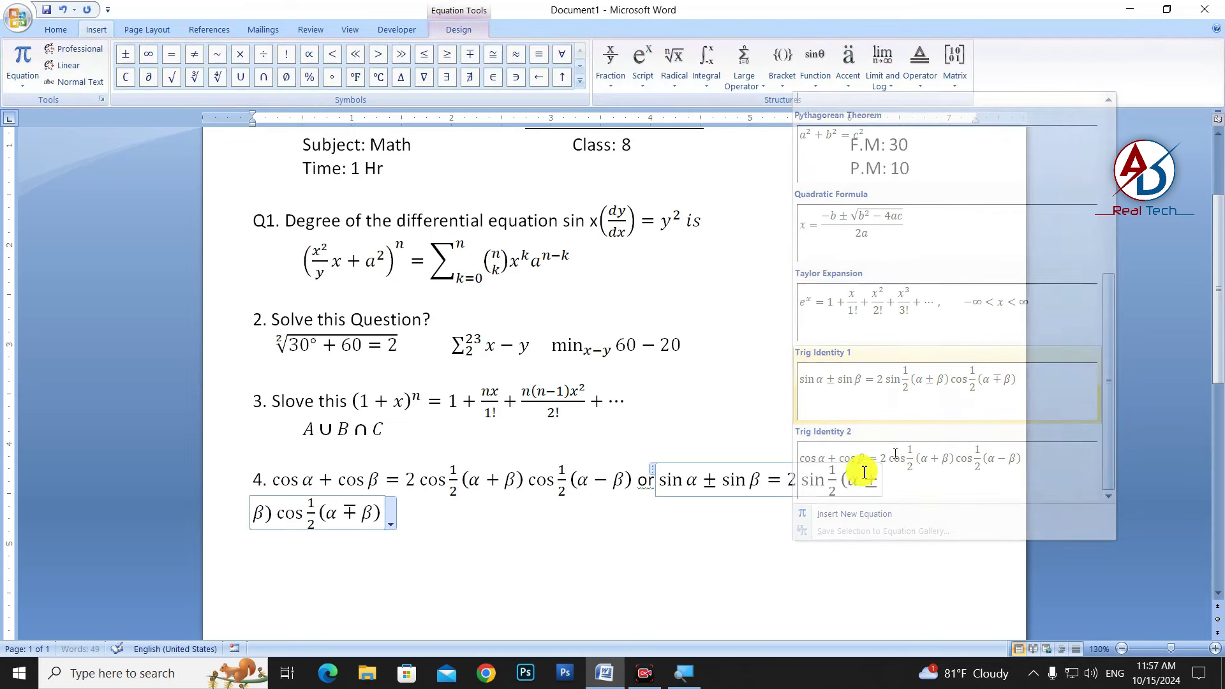
left_click(482, 539)
scroll(555, 513, "down", 3)
scroll(612, 504, "up", 2)
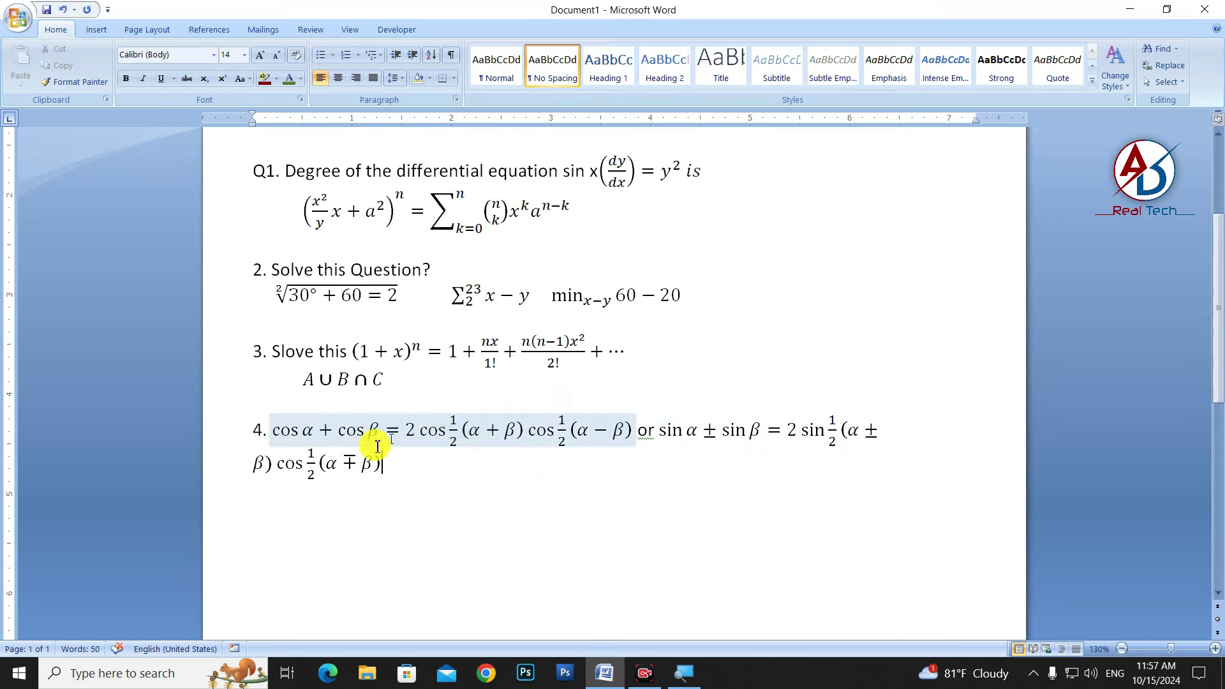
Insert a degree-2 root of 40 inside question 4's first equation.
left_click(290, 434)
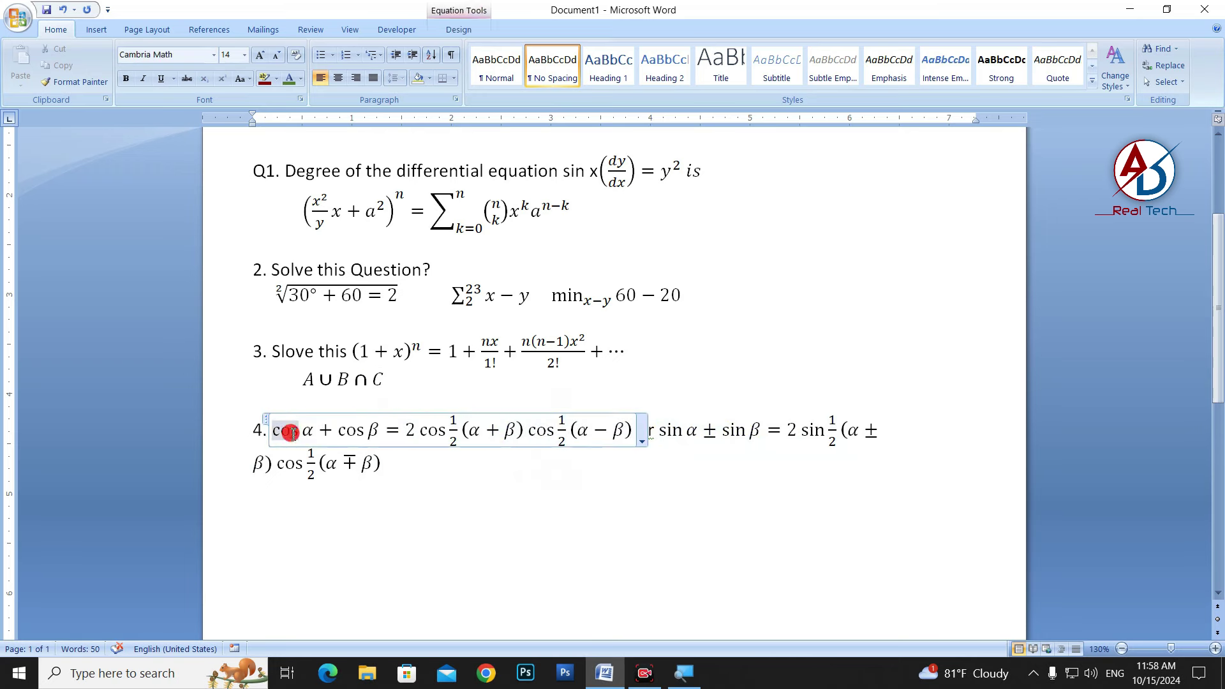
left_click(459, 30)
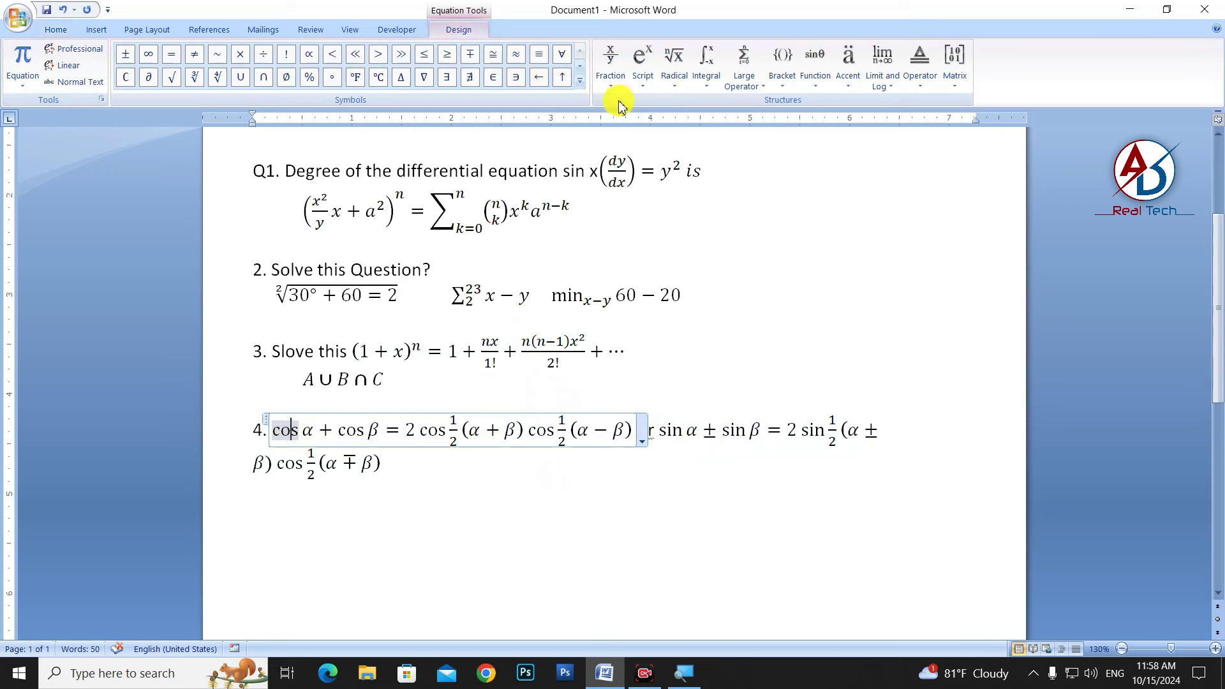
left_click(610, 63)
left_click(642, 63)
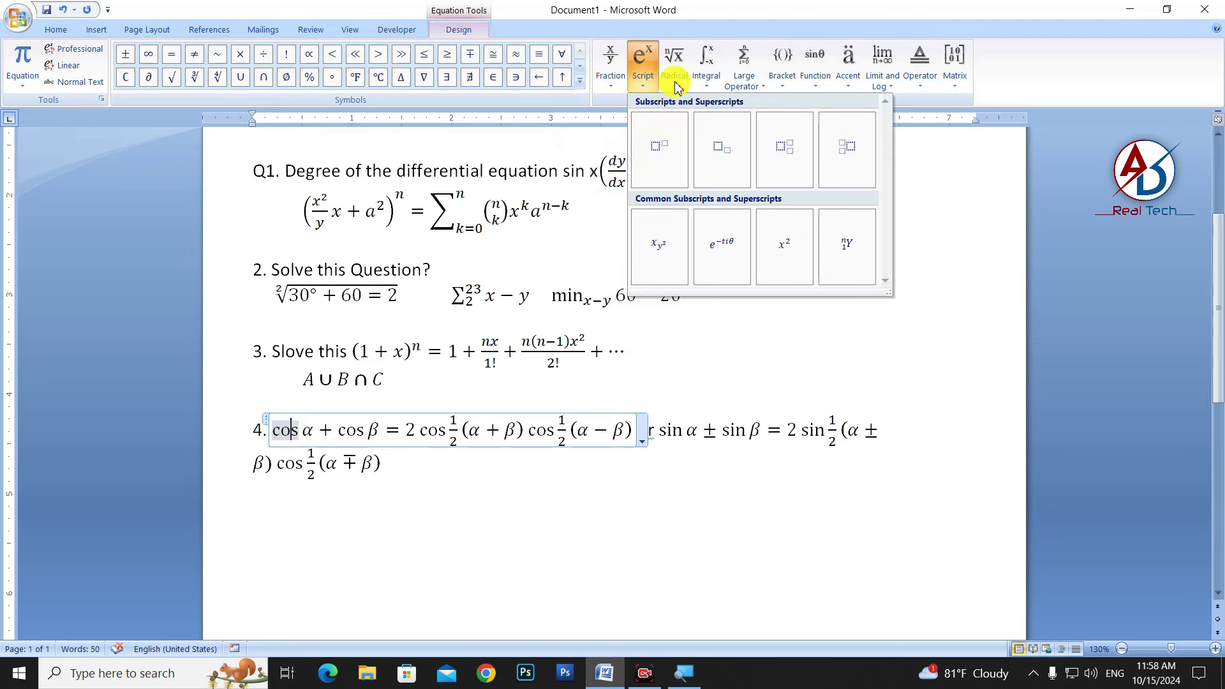
left_click(674, 64)
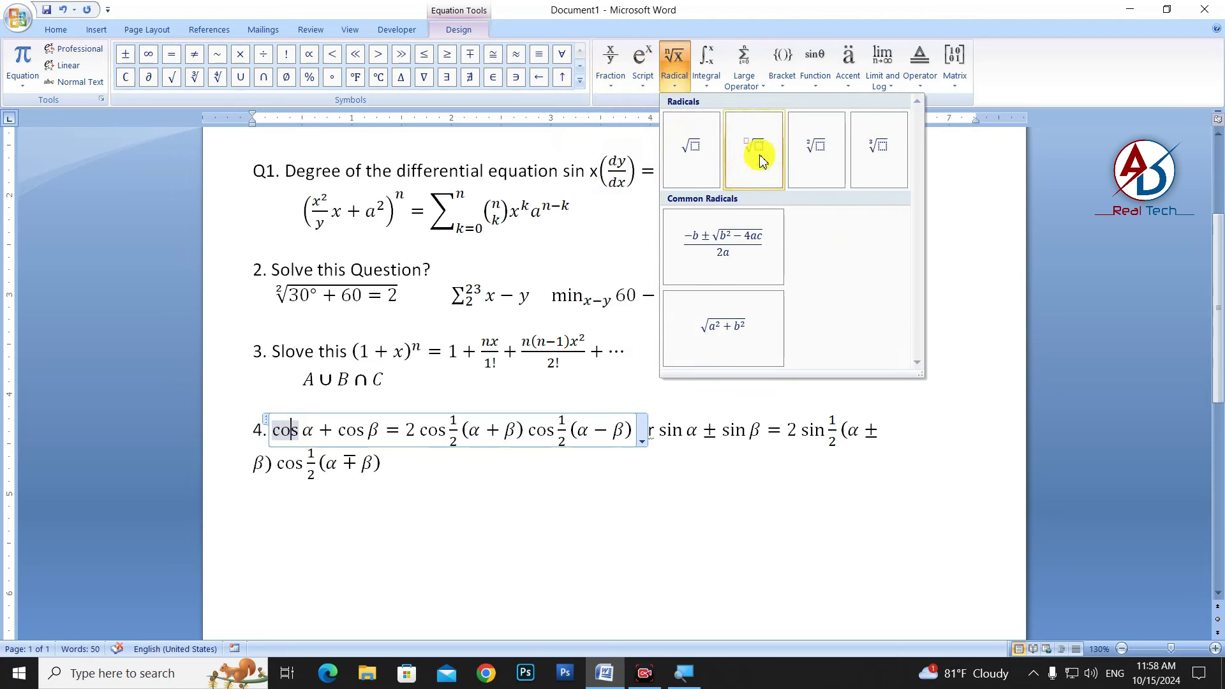
left_click(759, 156)
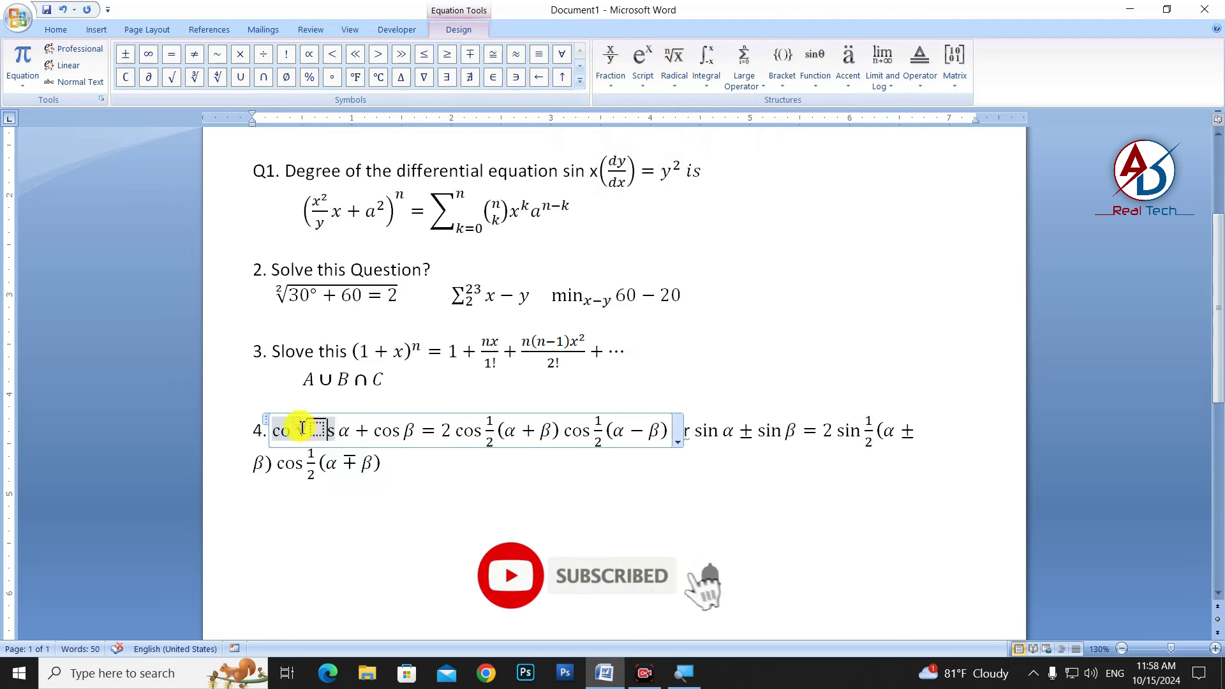
type("2√")
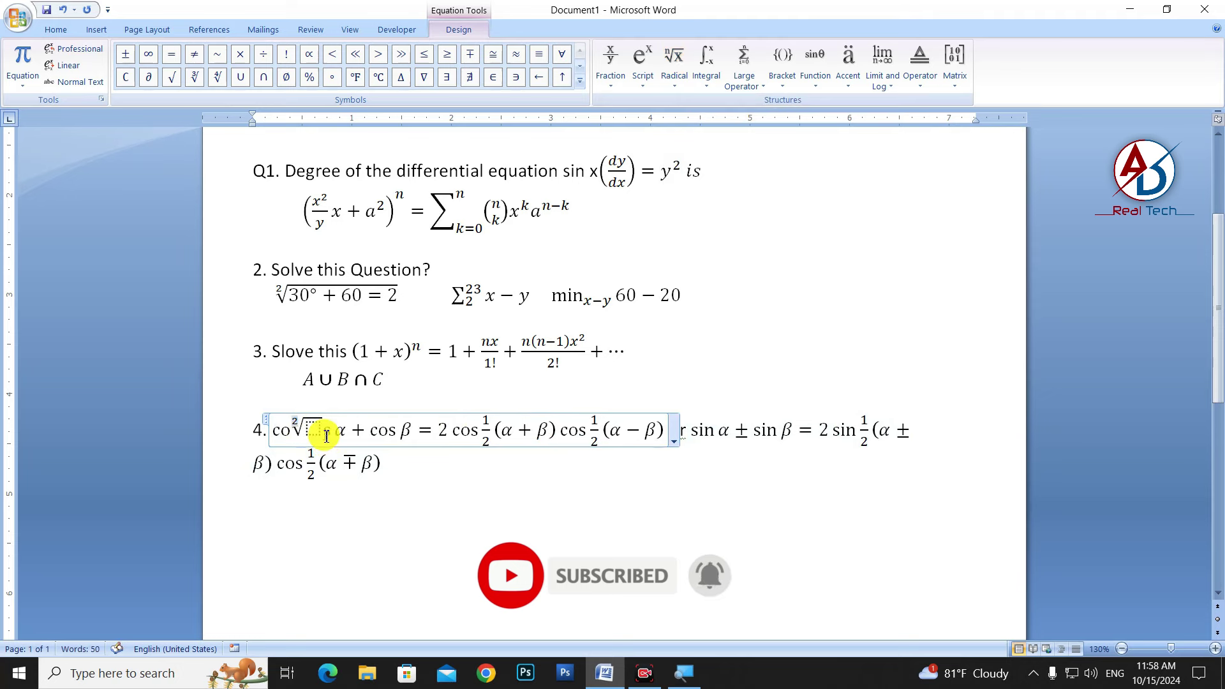
type("40")
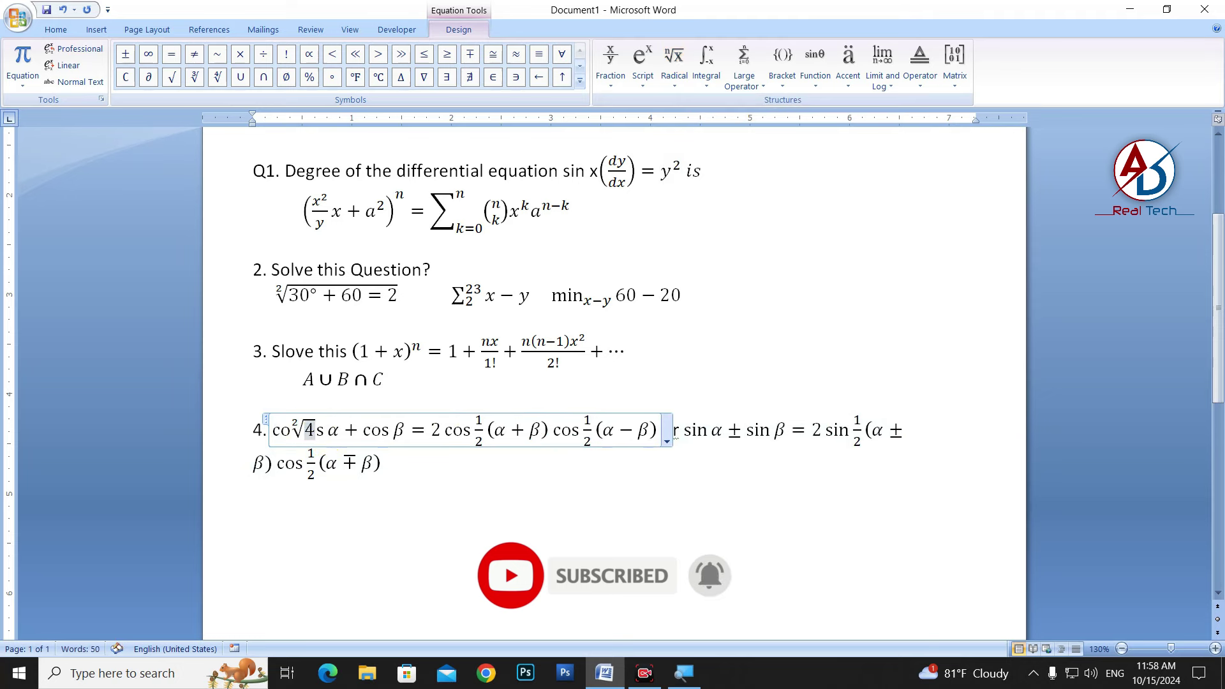
left_click(488, 584)
type("Solve this question?")
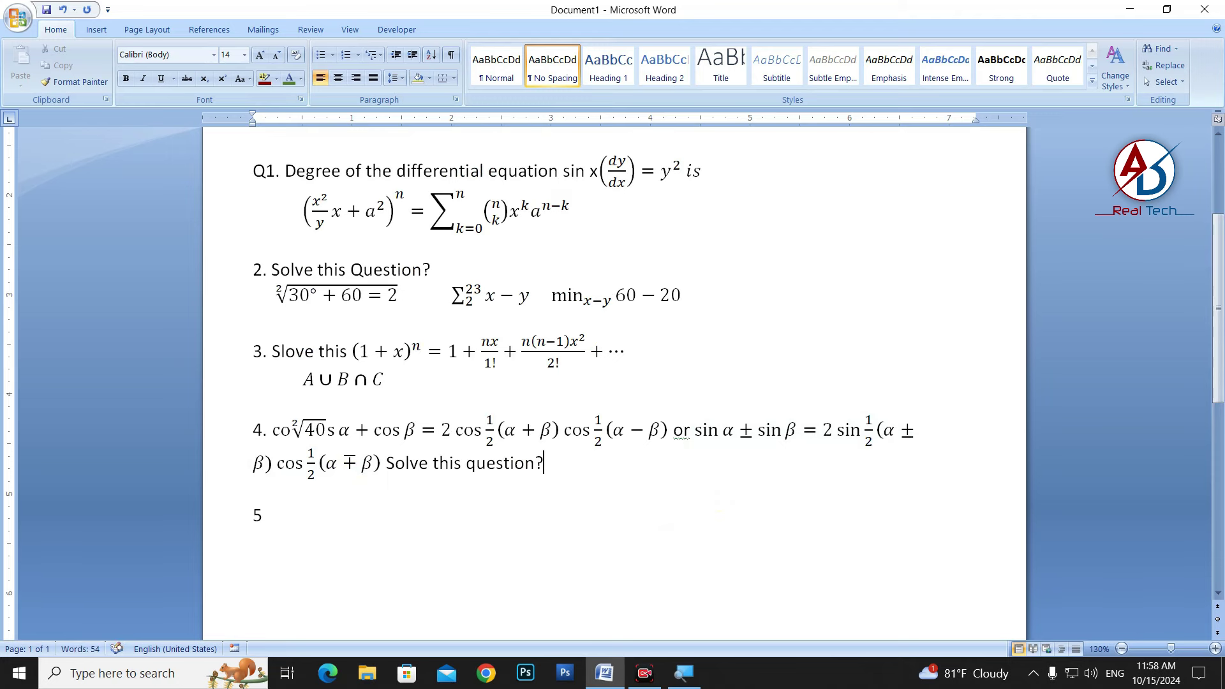
Paste a copy of questions 1–4 after the 5 line and delete 'Q1' so they renumber 5–8.
scroll(310, 509, "down", 3)
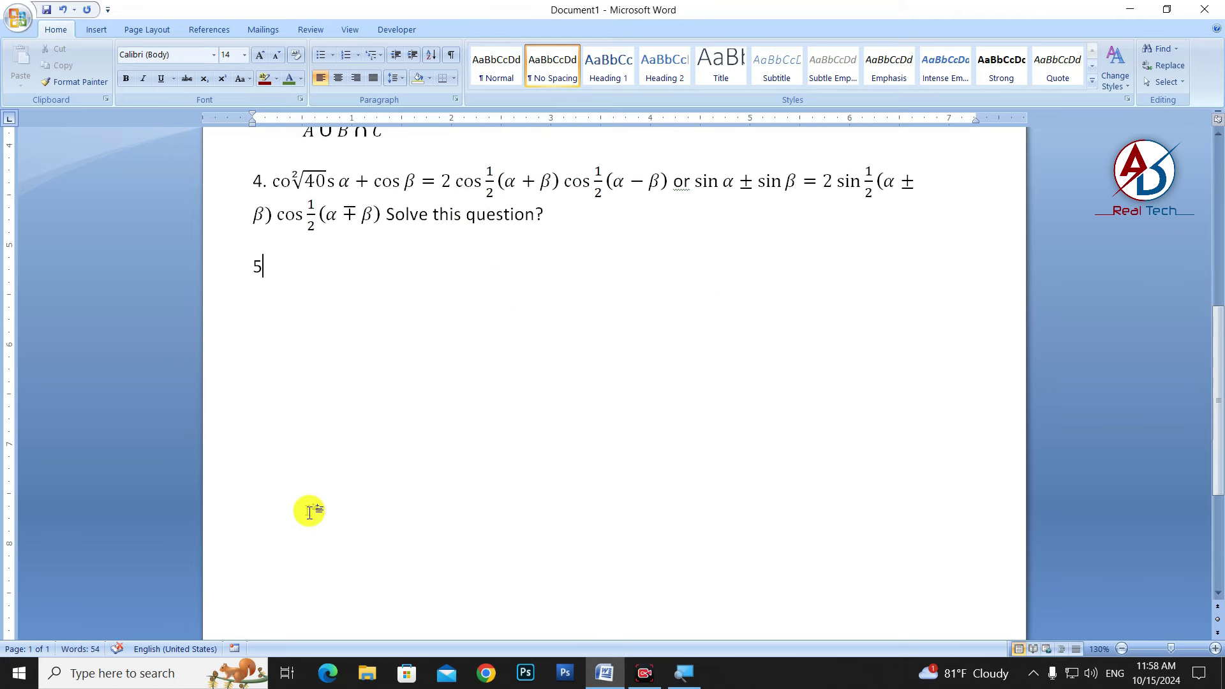
scroll(318, 512, "down", 1)
scroll(376, 472, "down", 5, "ctrl")
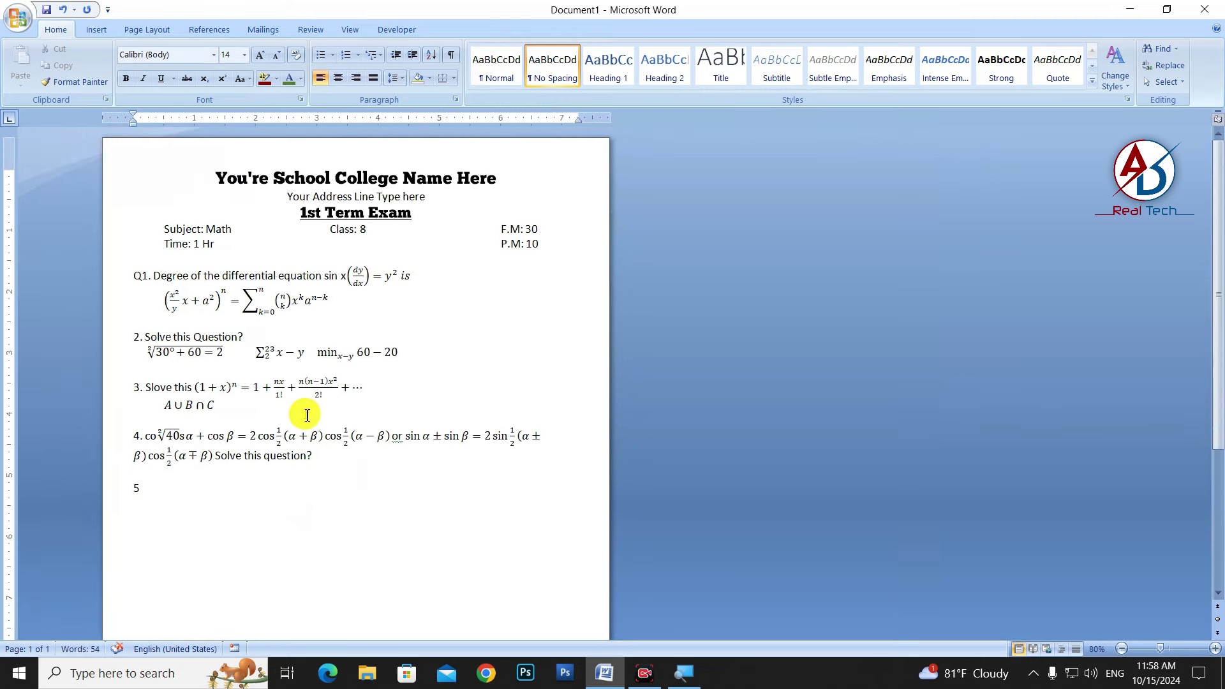
scroll(341, 506, "up", 2, "ctrl")
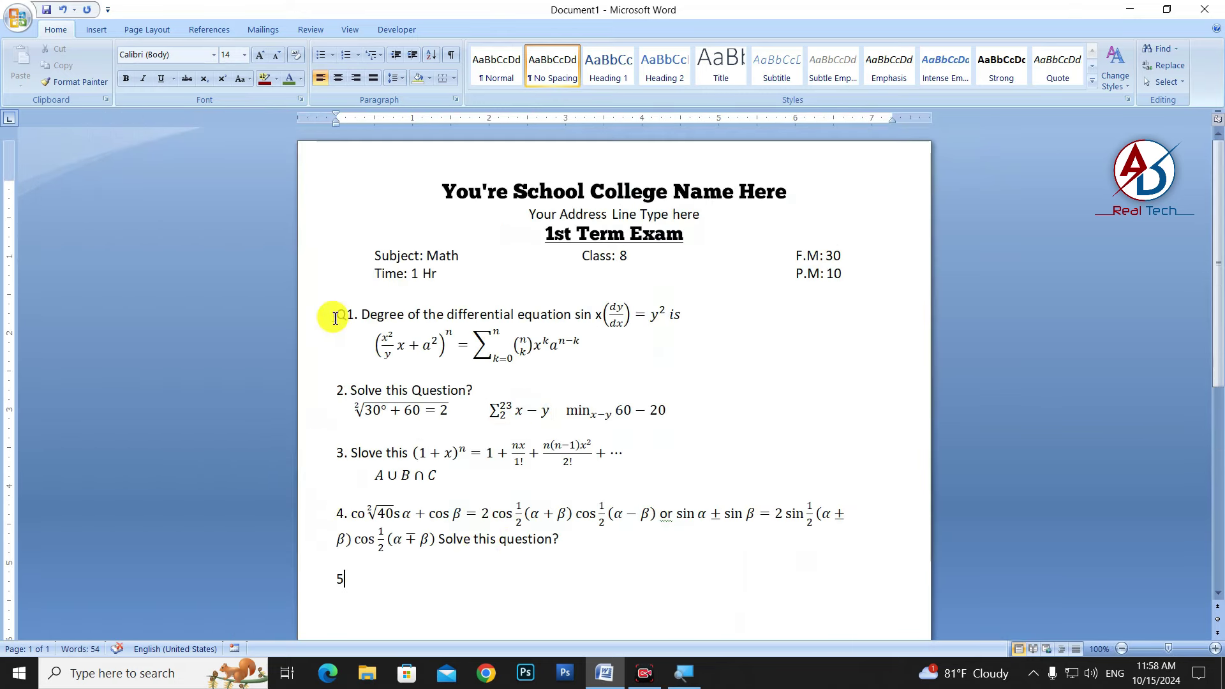
left_click_drag(335, 314, 556, 581)
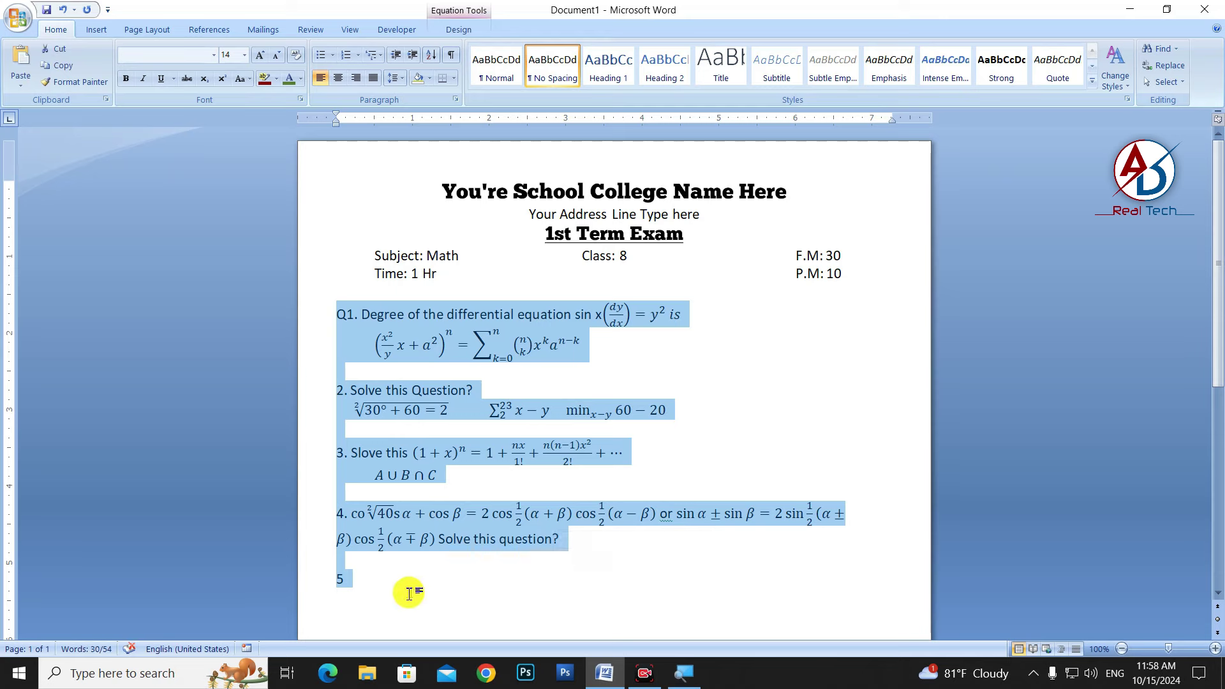
left_click(384, 595)
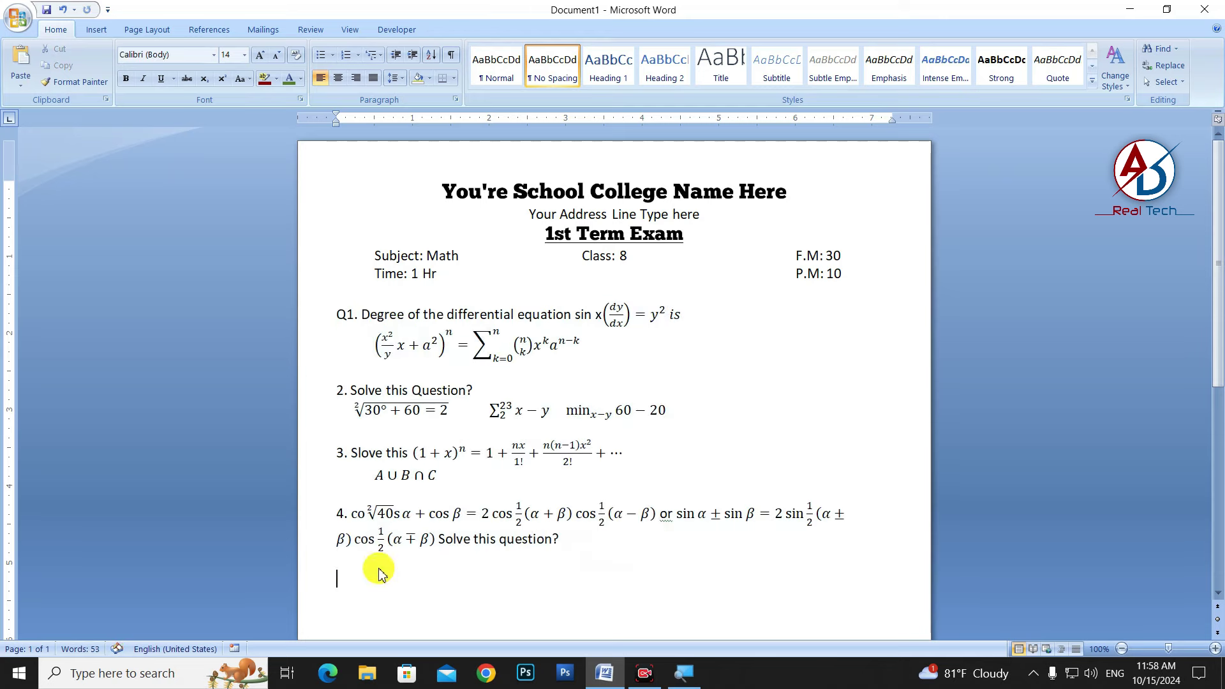
key("ctrl+v")
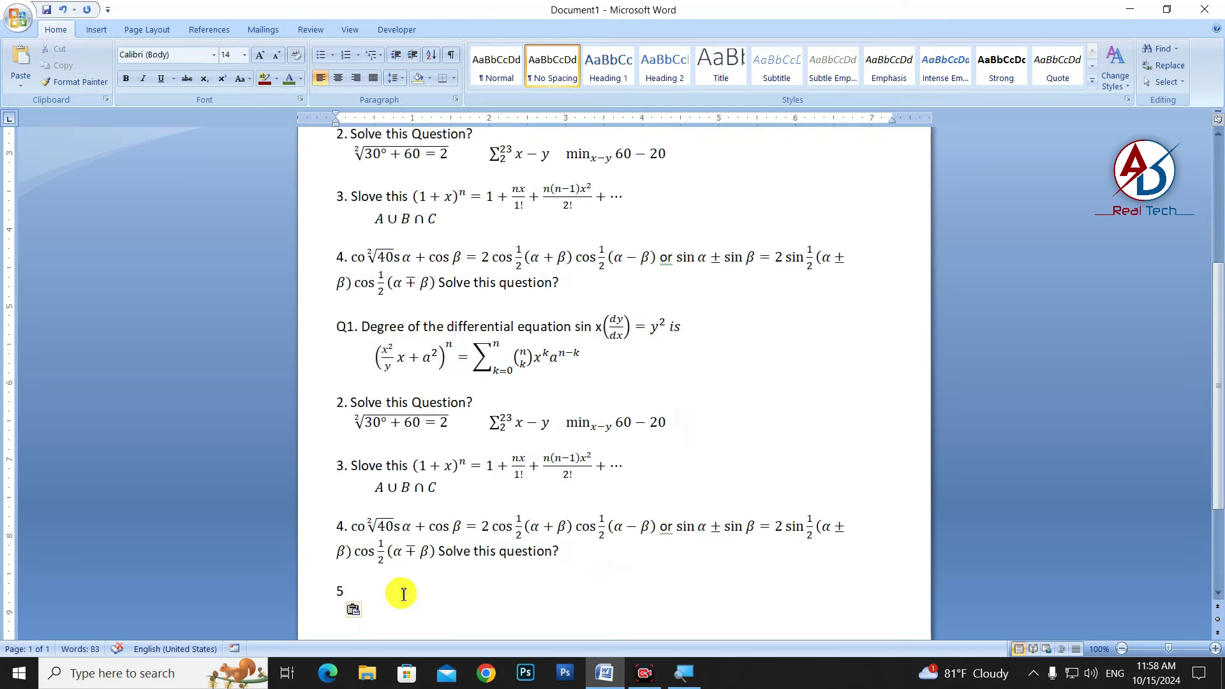
scroll(399, 587, "down", 2)
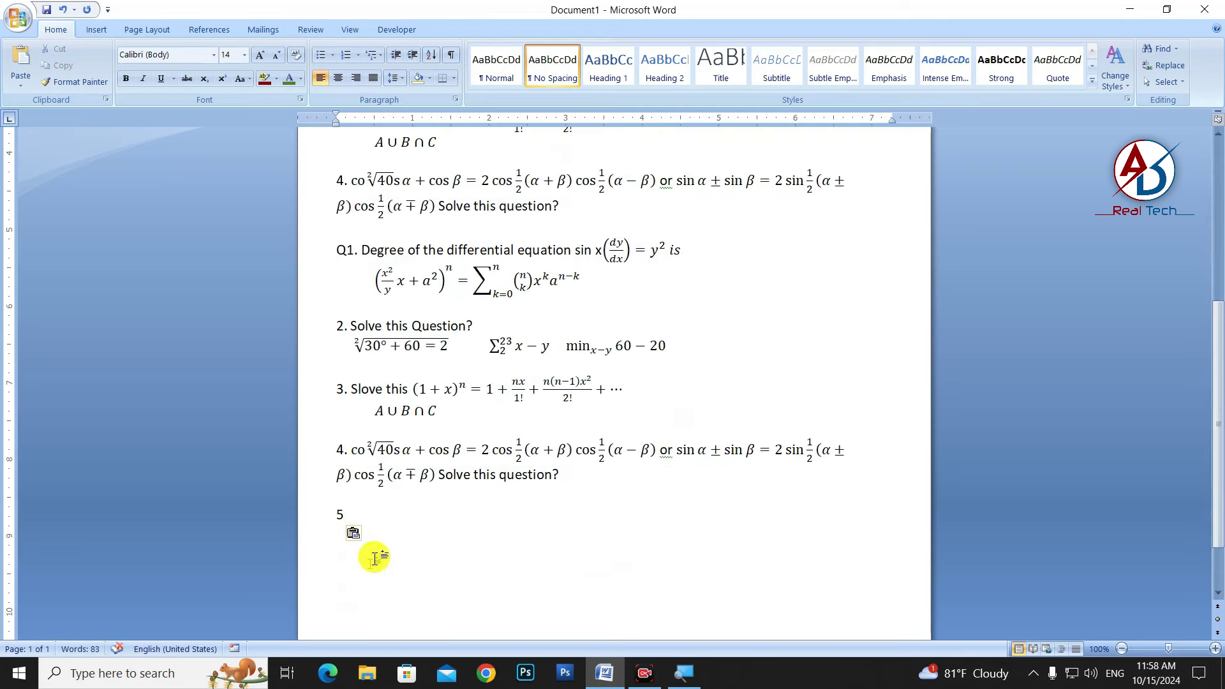
left_click(352, 340)
scroll(385, 331, "up", 1)
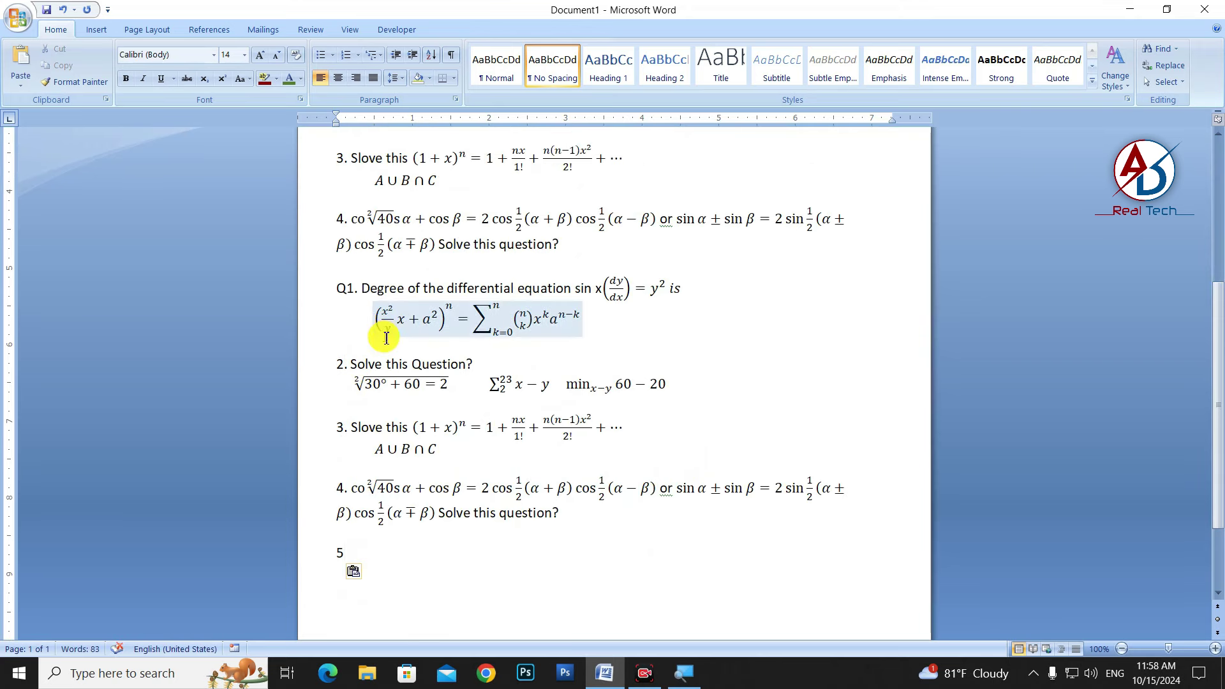
left_click(345, 288)
key("BackSpace")
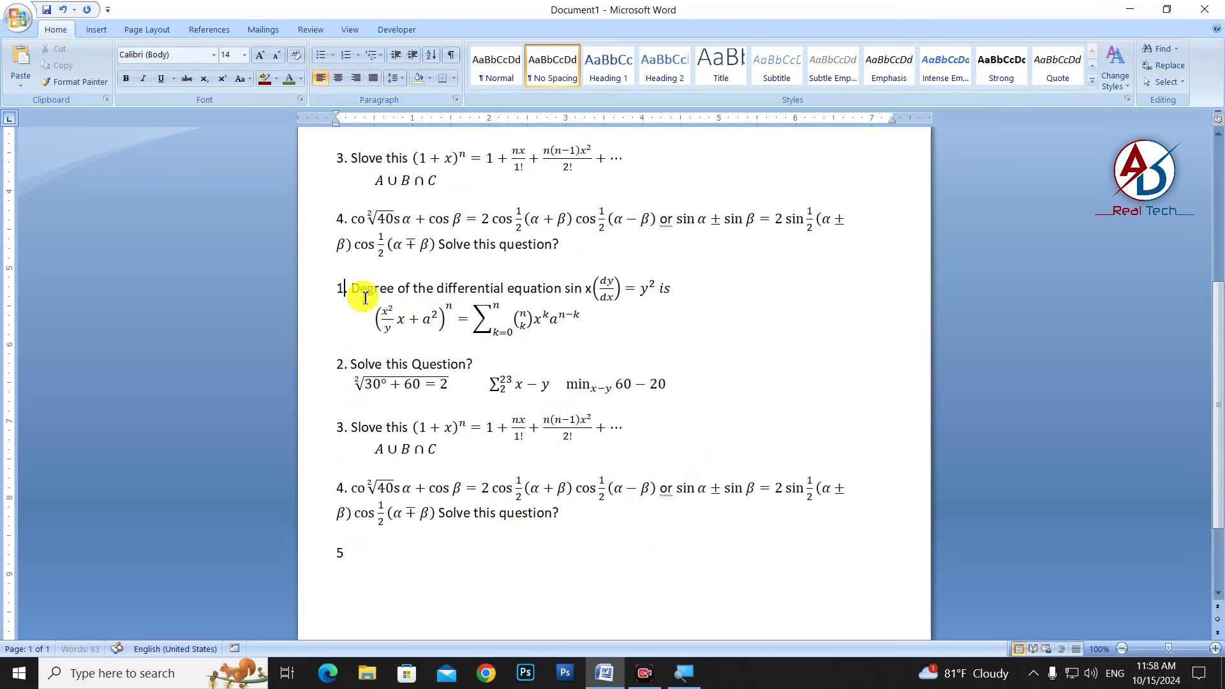
key("BackSpace")
Copy 'Solve this Question' from question 6 and paste it as question 9's prompt.
left_click(101, 31)
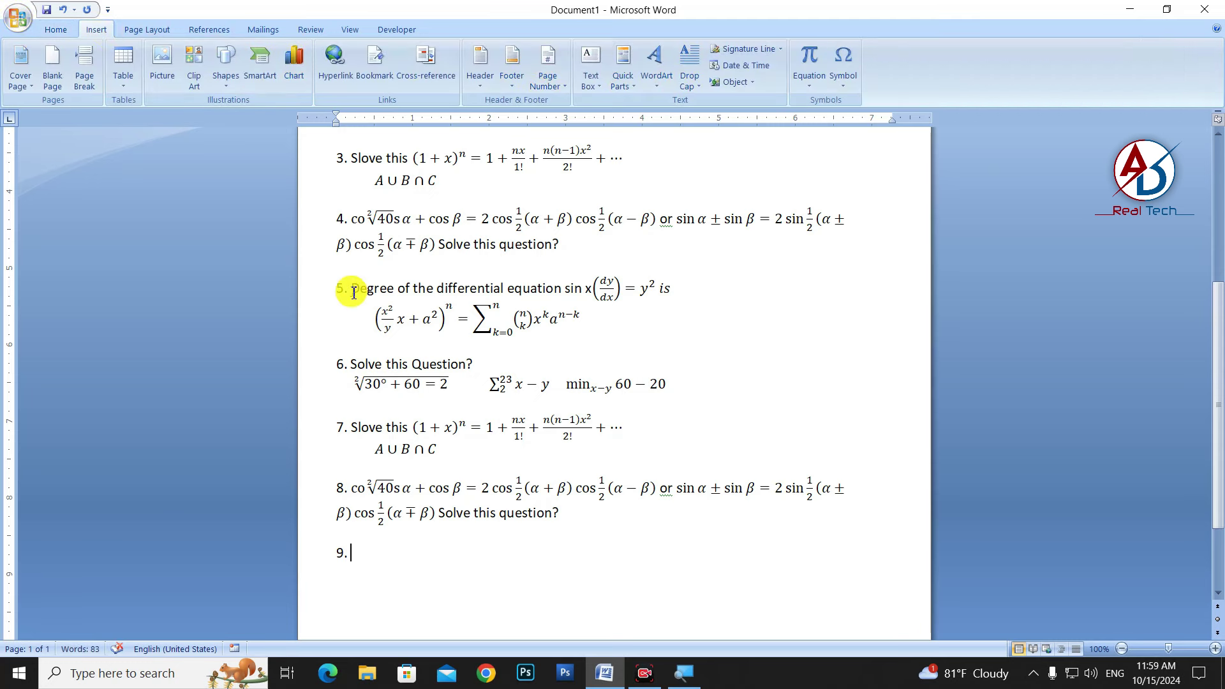
left_click_drag(343, 361, 460, 361)
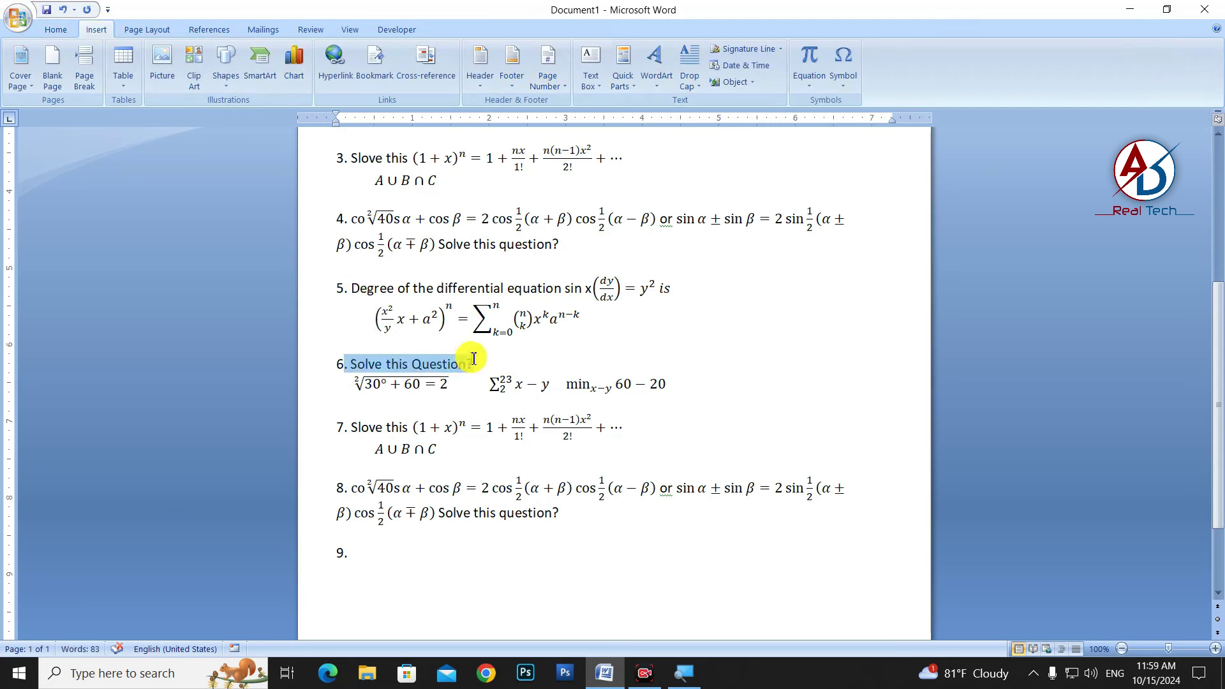
key("ctrl+c")
key("ctrl+End")
key("ctrl+v")
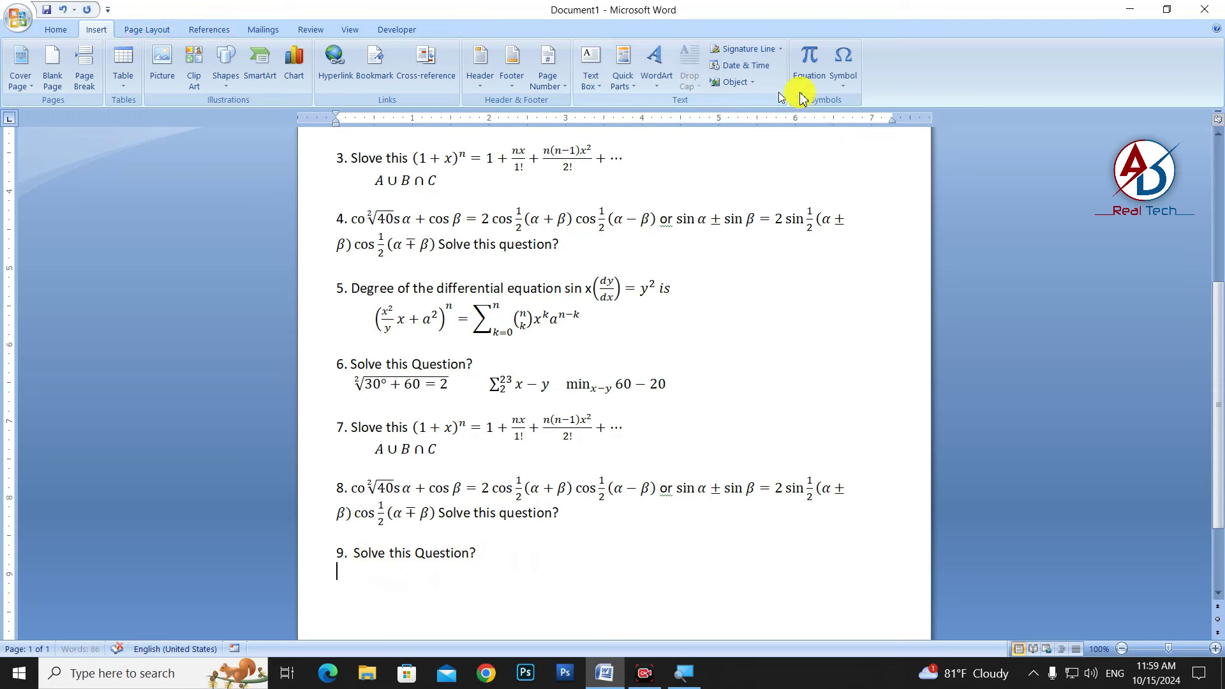
Insert the built-in quadratic formula under question 9 and left-align it.
left_click(809, 83)
scroll(861, 319, "down", 3)
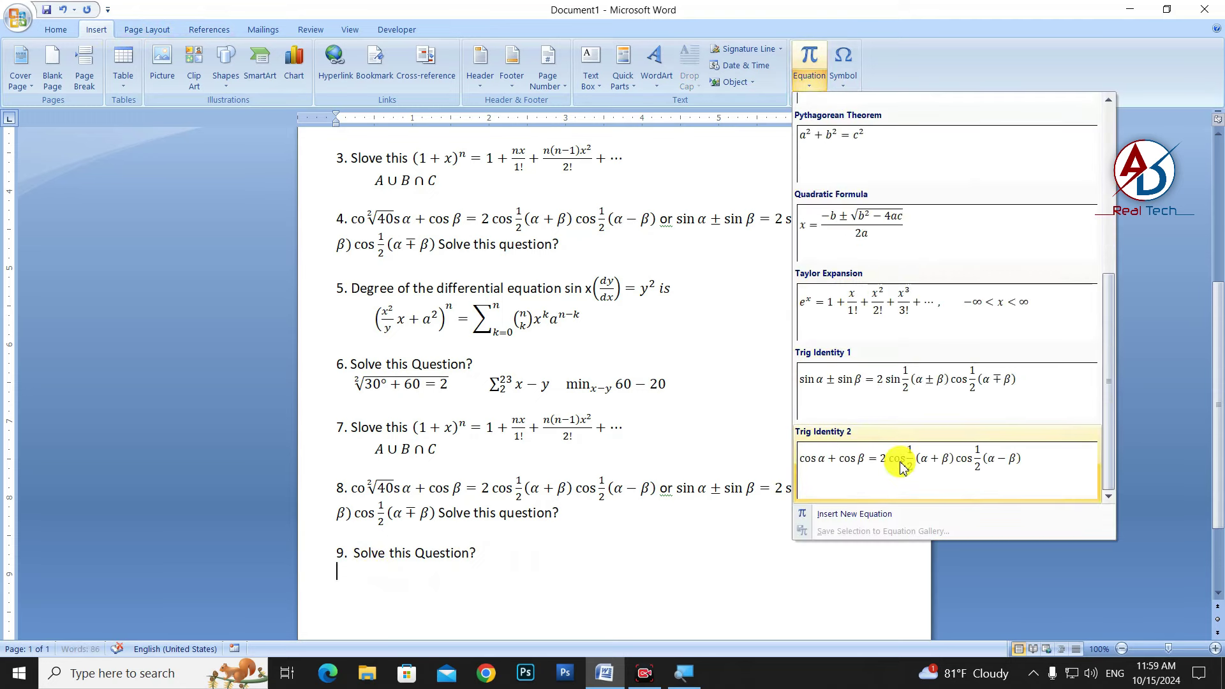
left_click(852, 231)
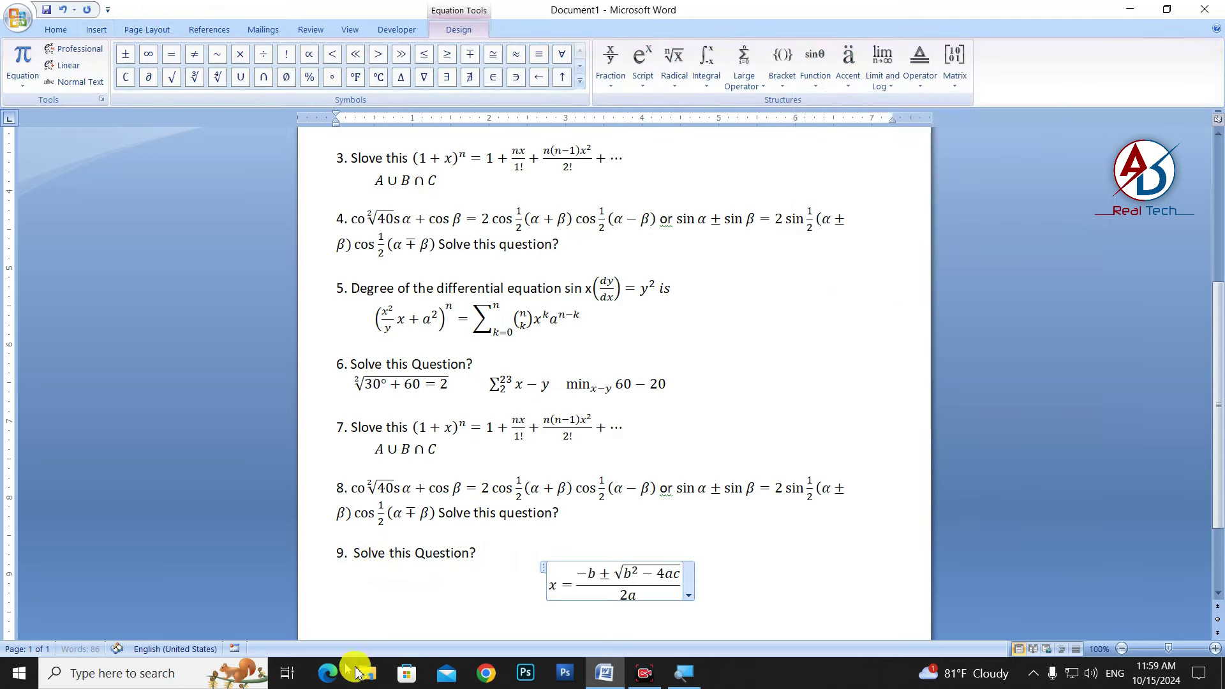
left_click(56, 29)
left_click(321, 79)
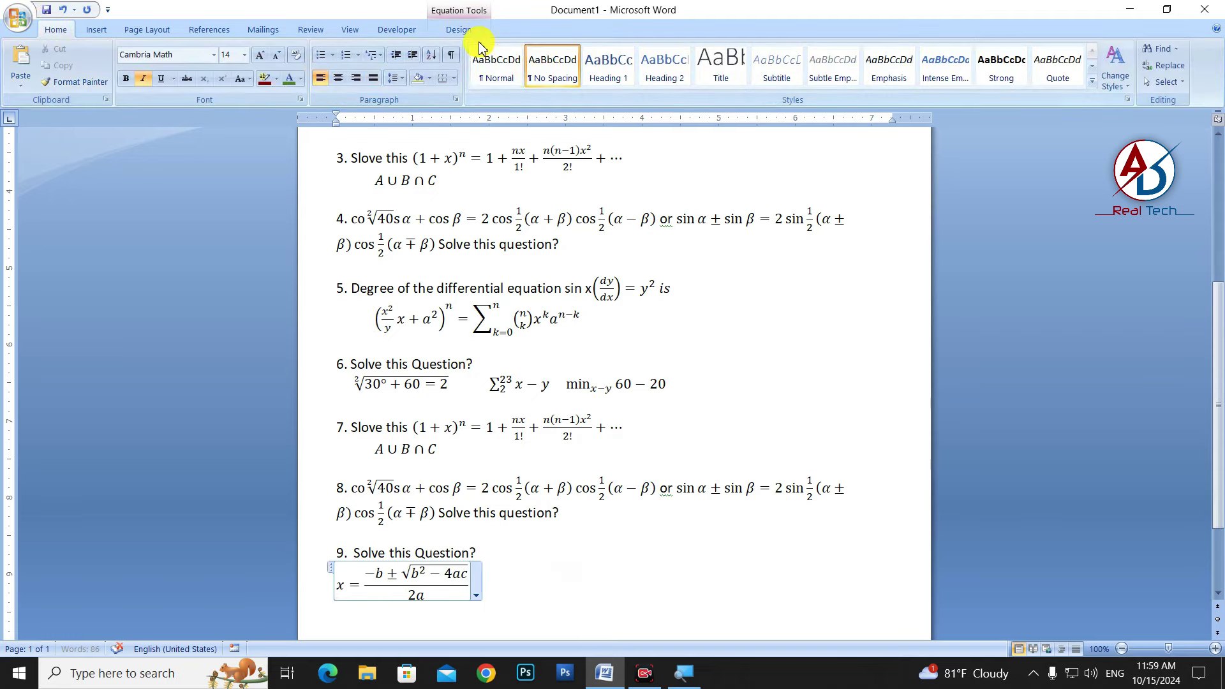
Add the built-in Binomial Theorem equation right after the quadratic formula.
left_click(459, 30)
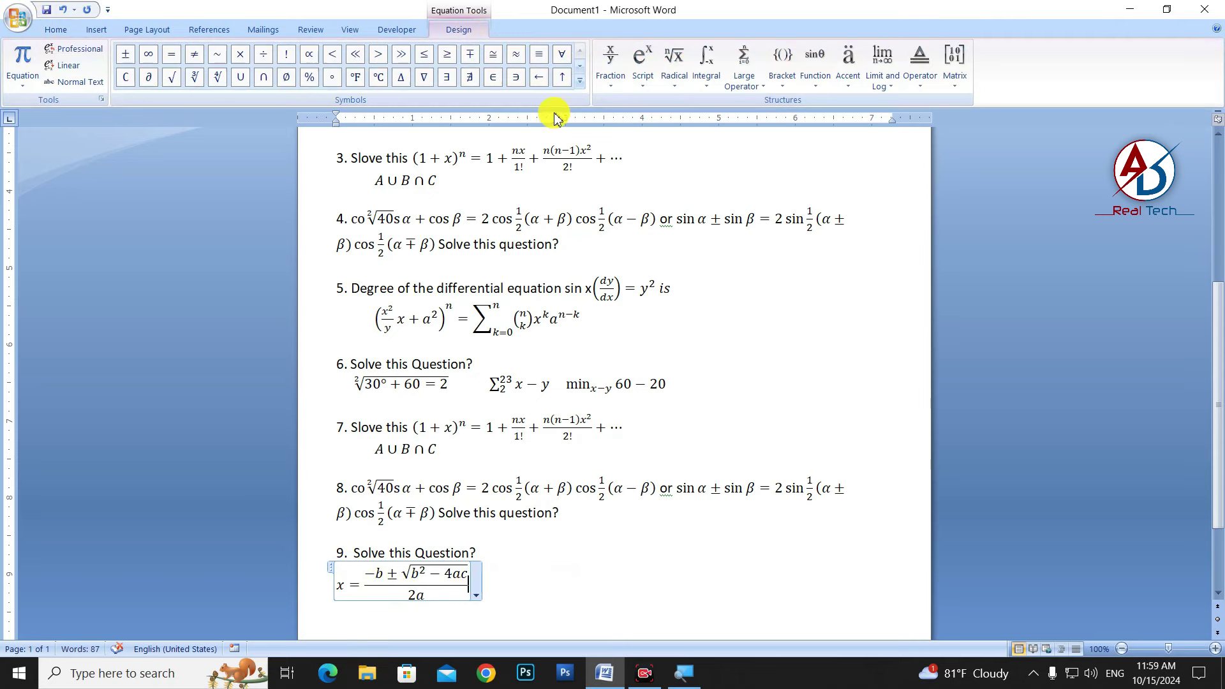
left_click(23, 86)
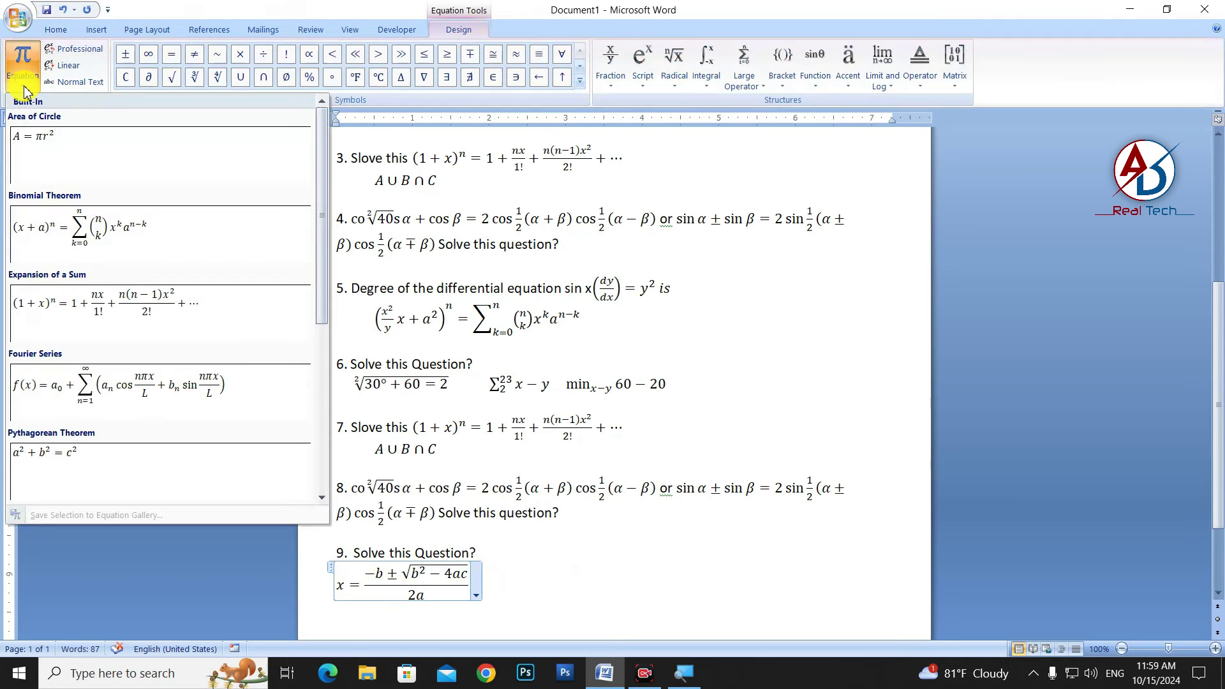
left_click(133, 252)
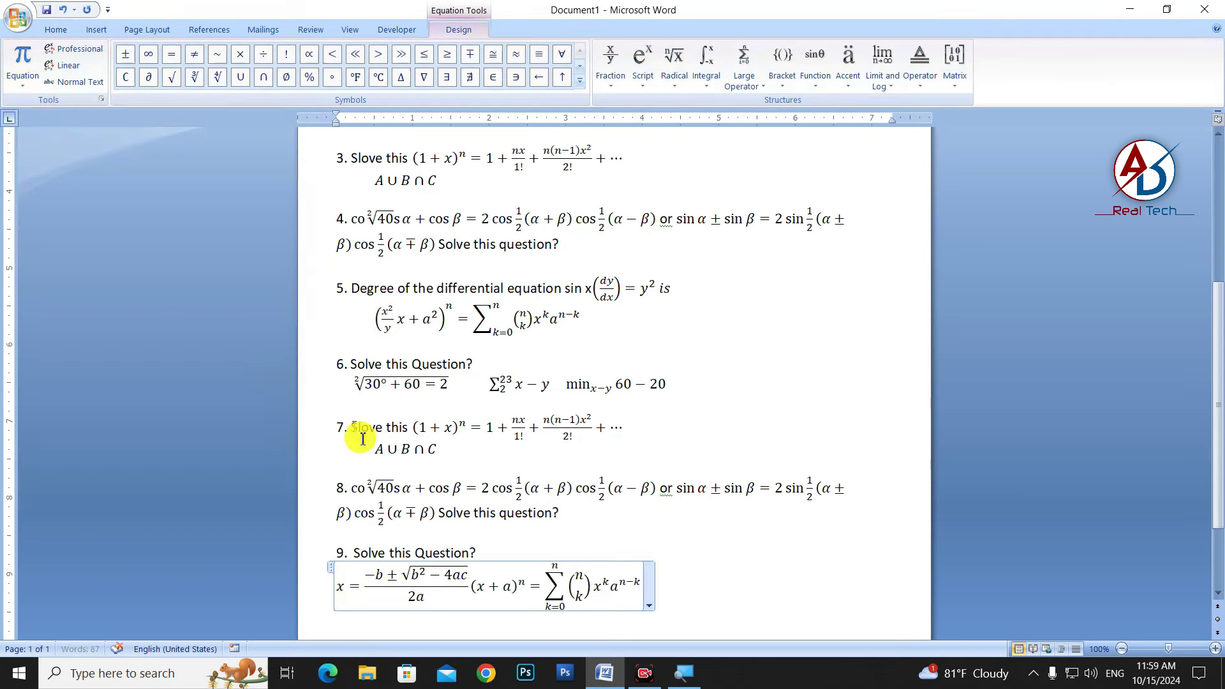
left_click(779, 574)
scroll(430, 491, "down", 3)
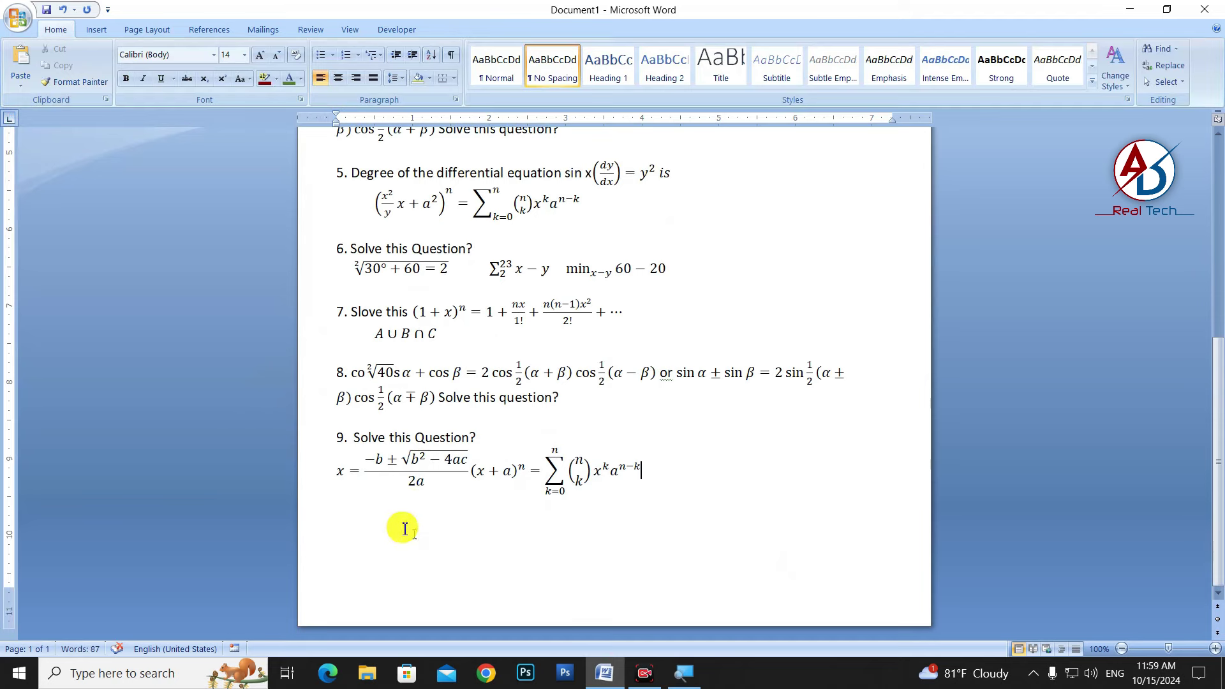
Insert parentheses holding a stacked fraction before n−k in question 9's summation term.
left_click(476, 473)
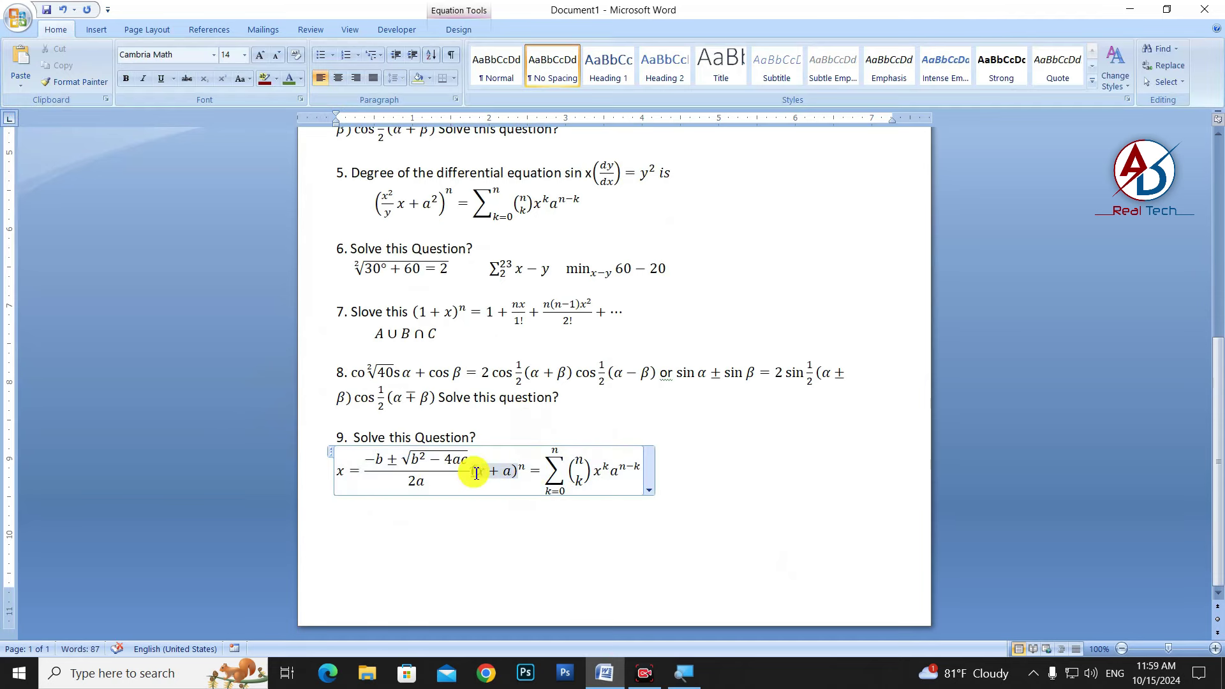
left_click(555, 489)
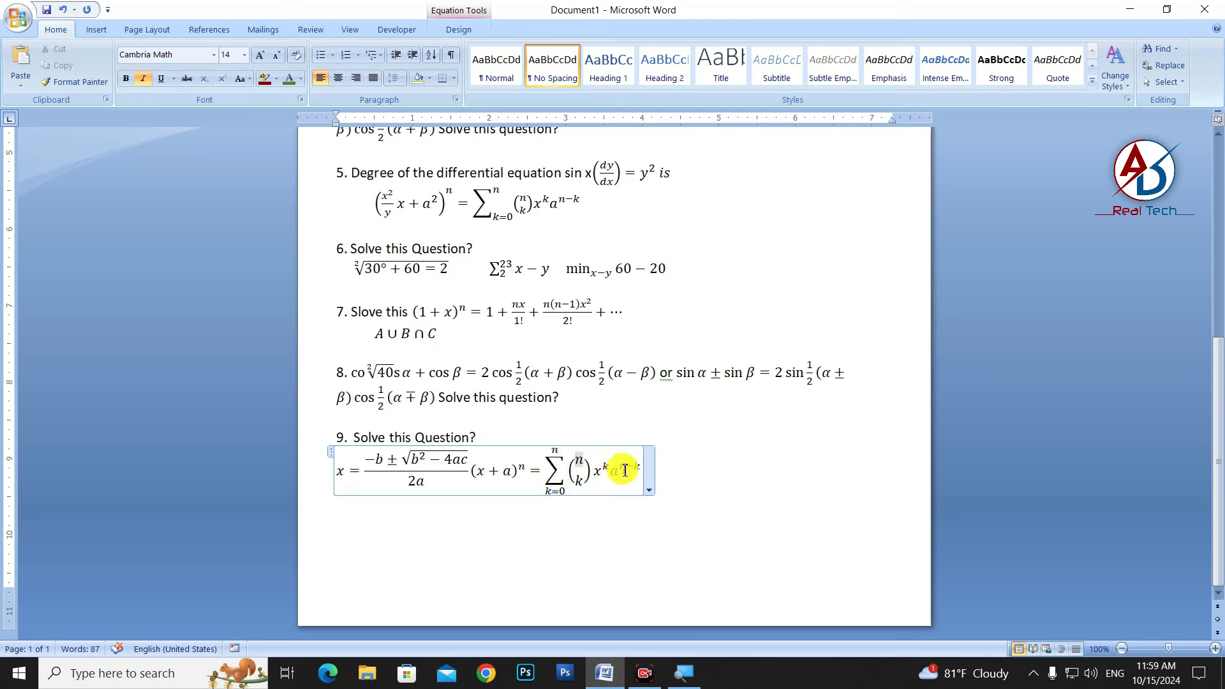
left_click(458, 29)
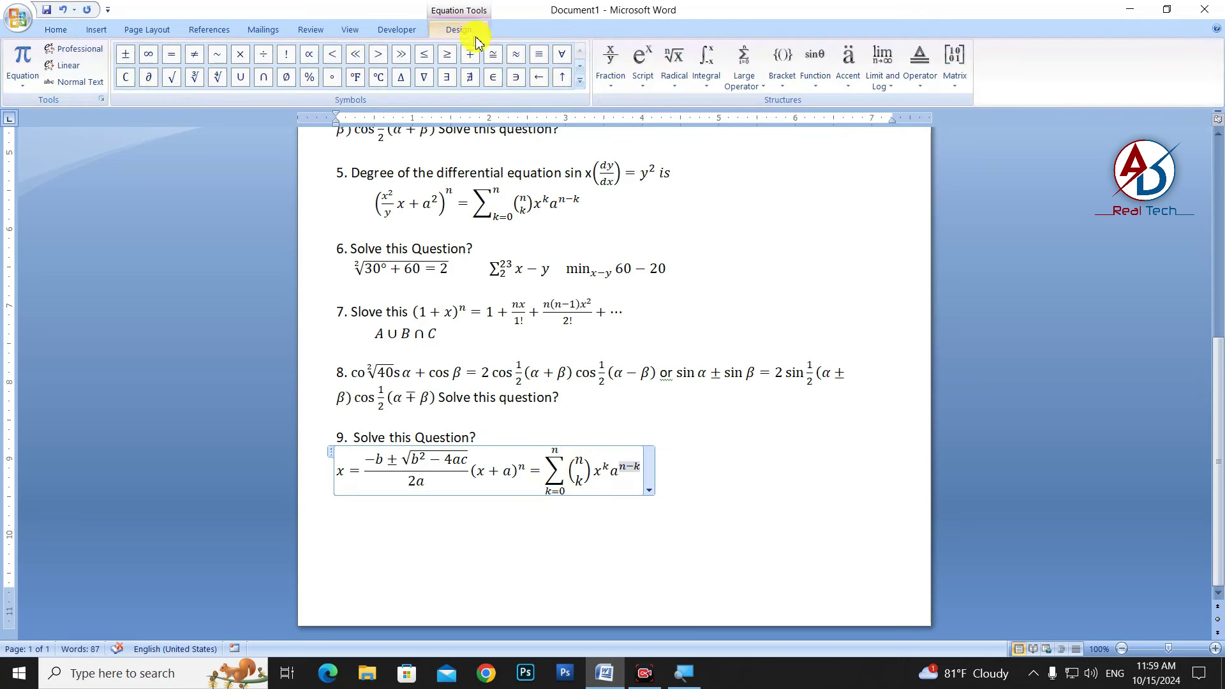
left_click(609, 70)
left_click(643, 67)
left_click(681, 88)
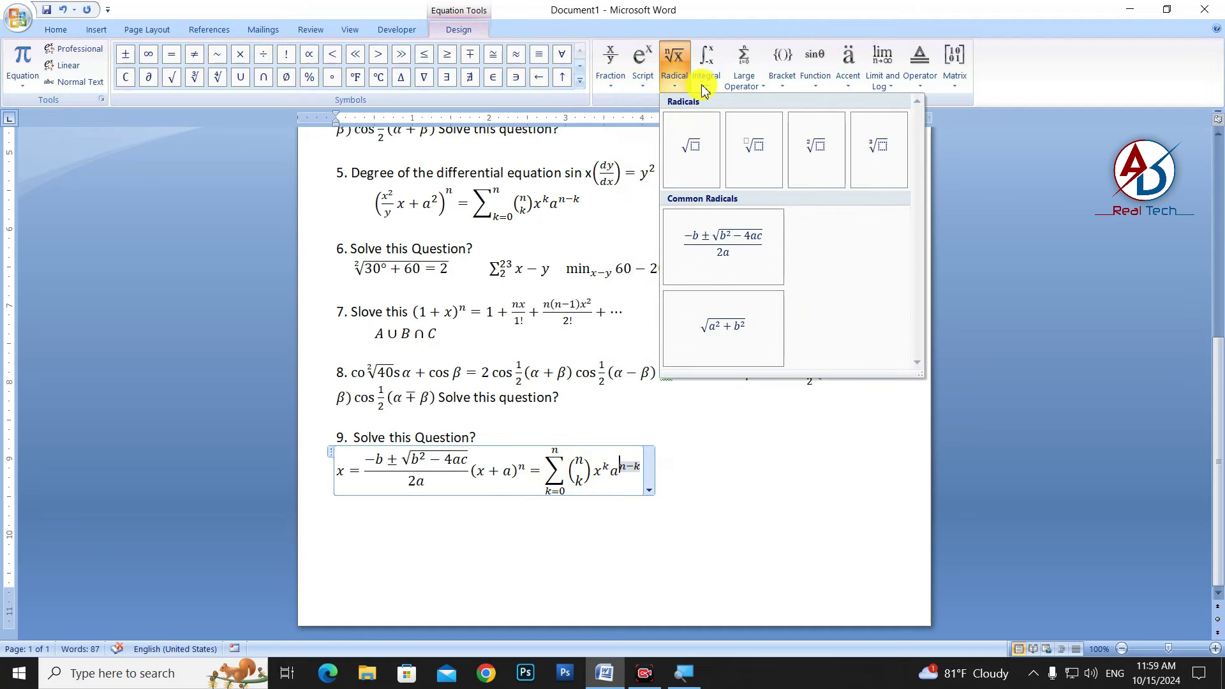
left_click(797, 159)
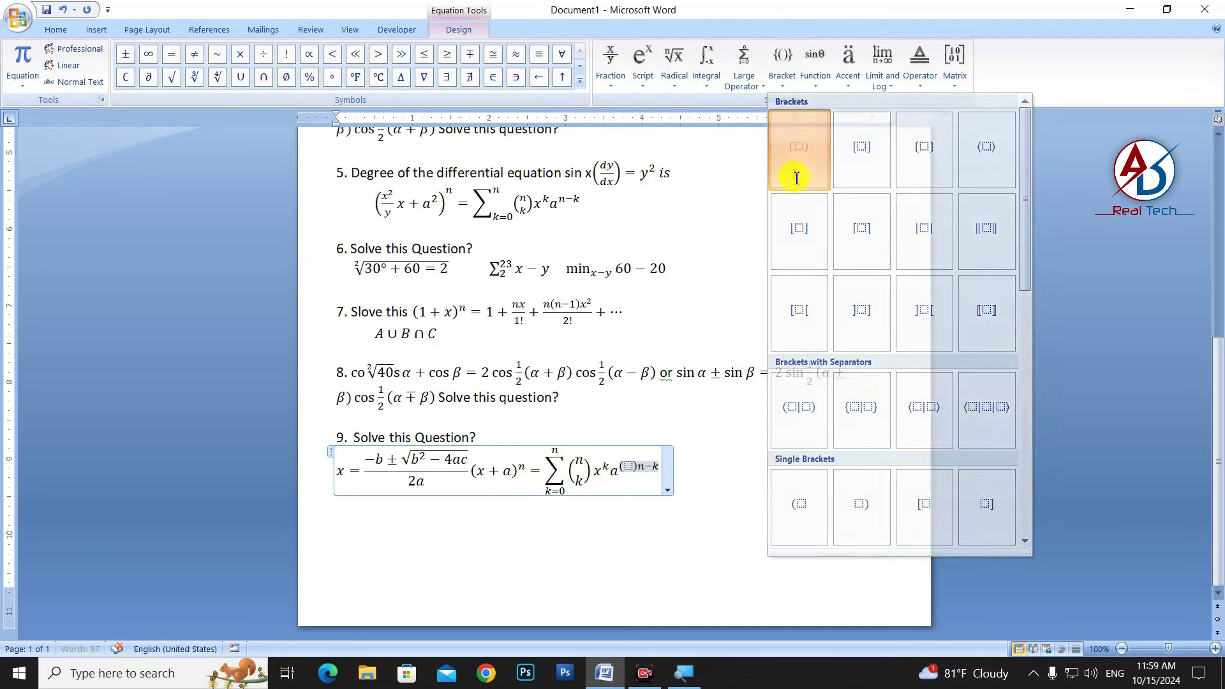
left_click(610, 64)
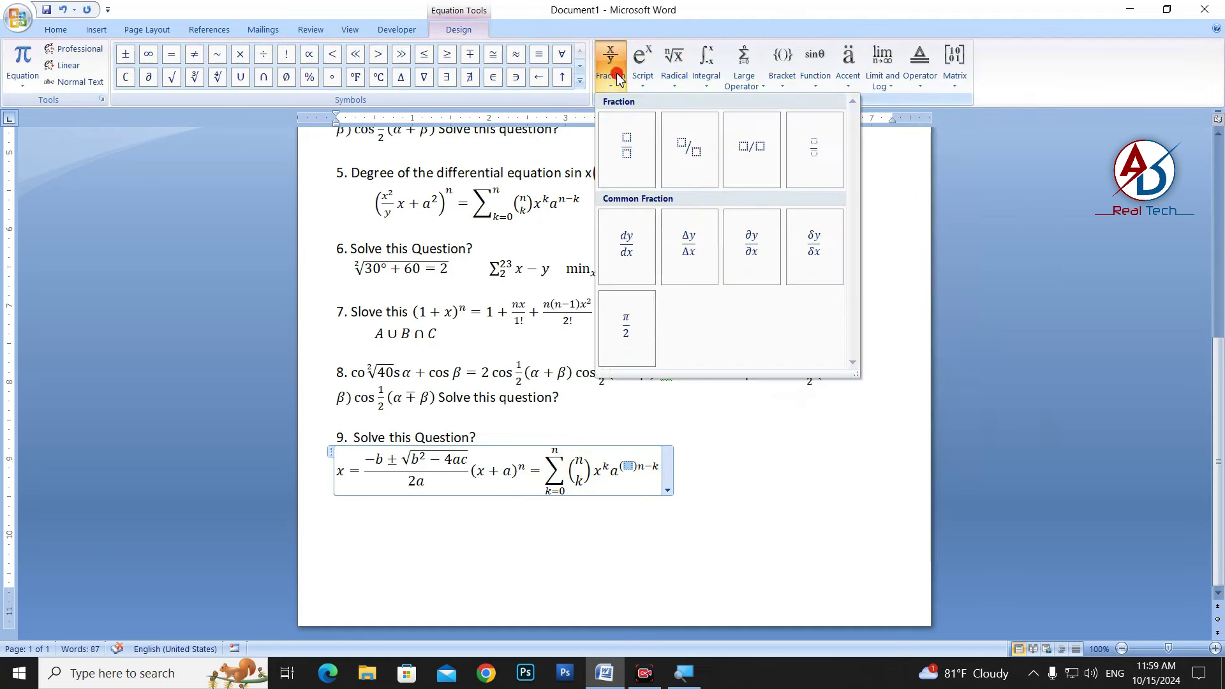
left_click(636, 151)
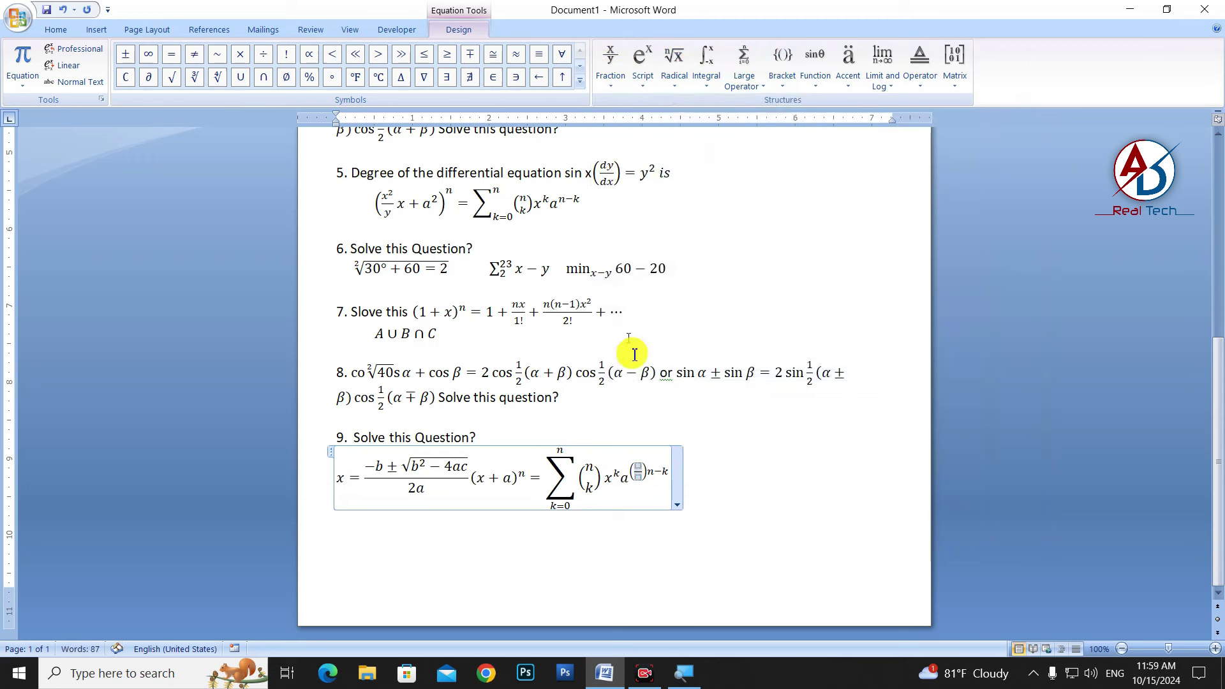
Type 4 after a and fill the fraction with 3 over 5.
left_click(642, 463)
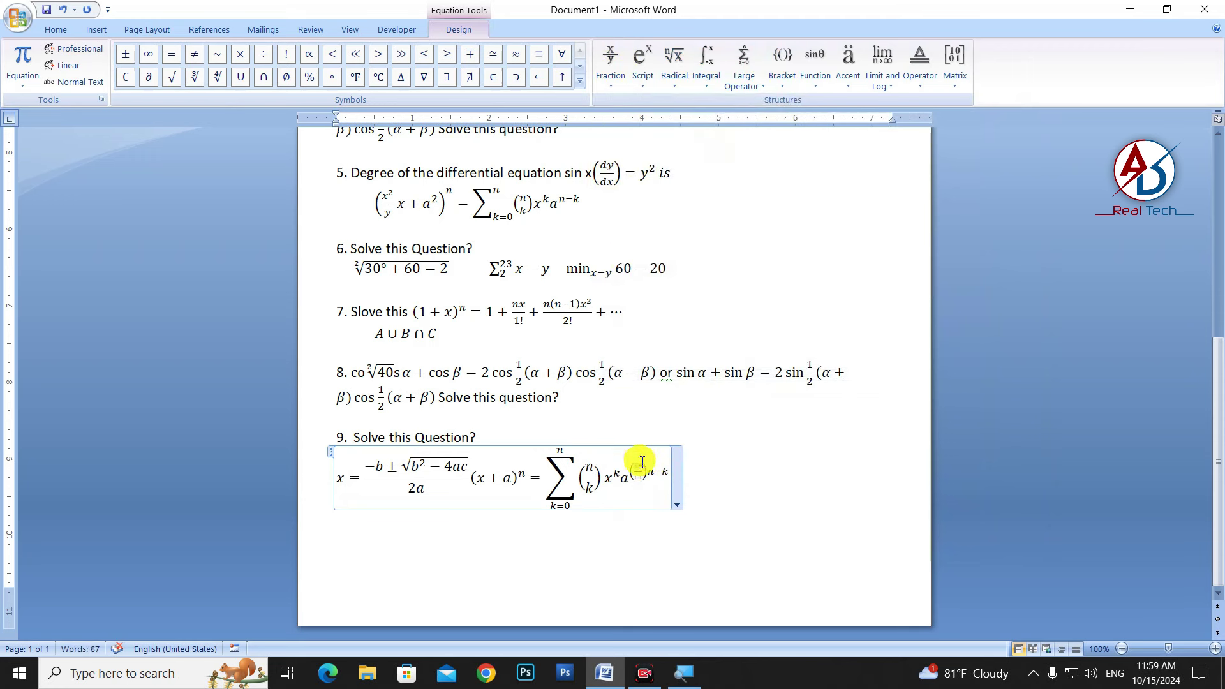
left_click(629, 470)
type("4")
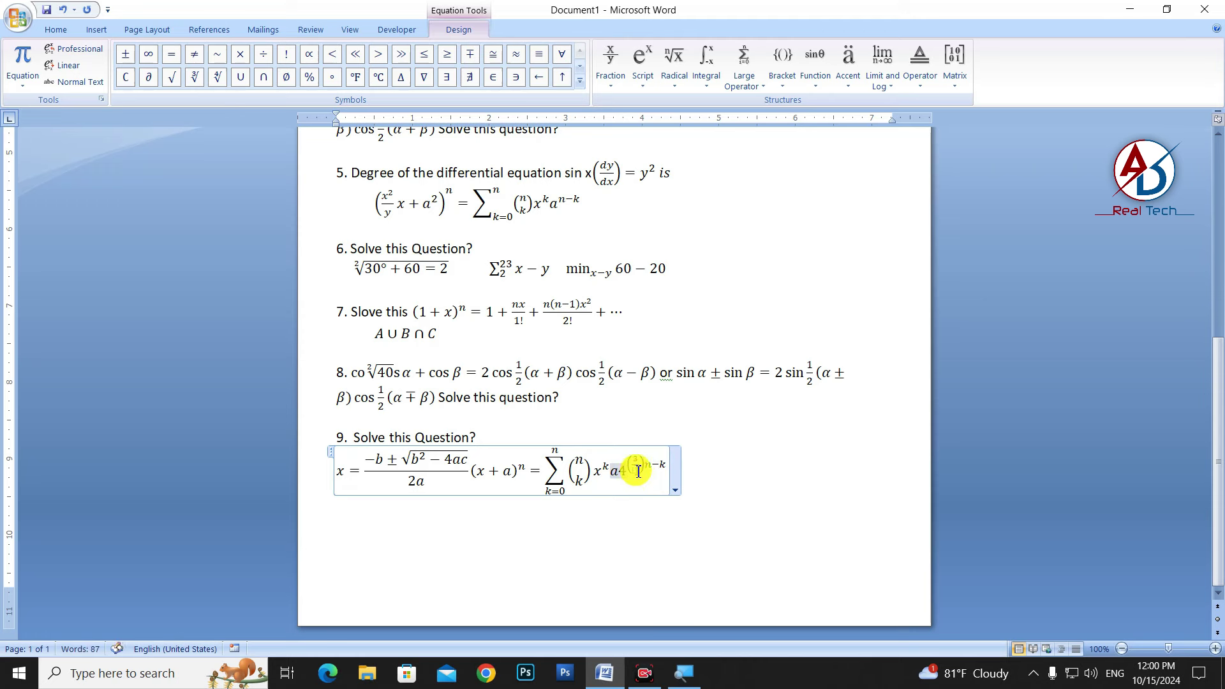
left_click(639, 460)
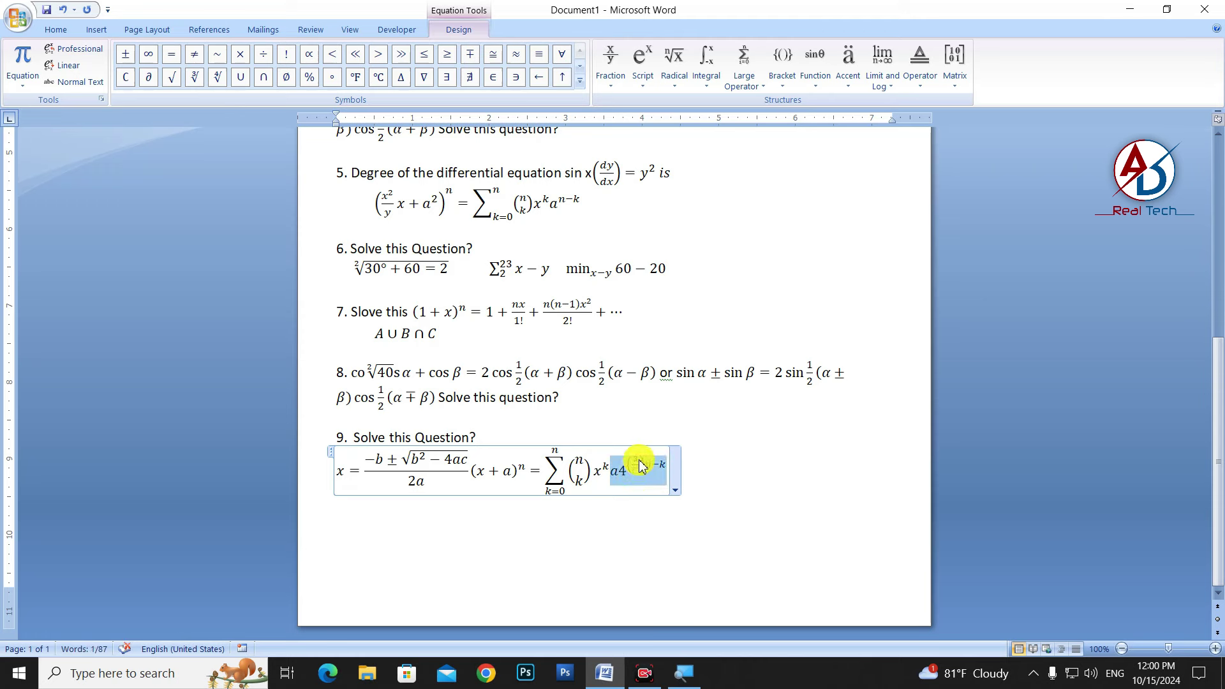
type("3¦")
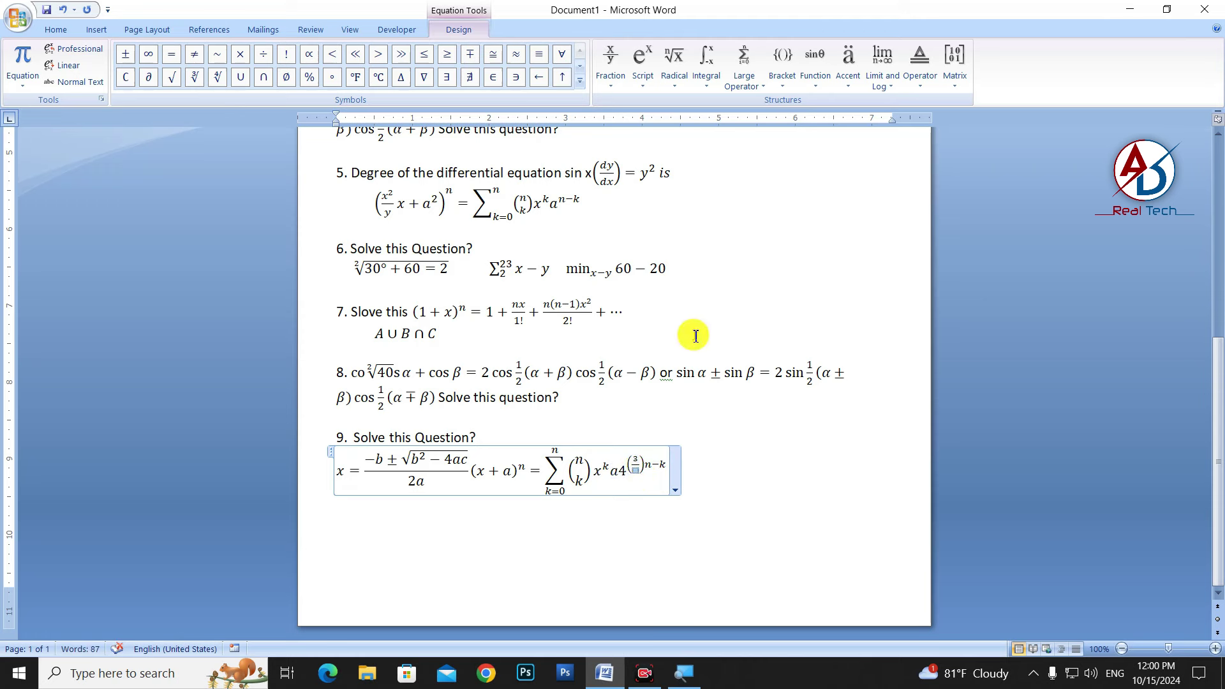
type("5")
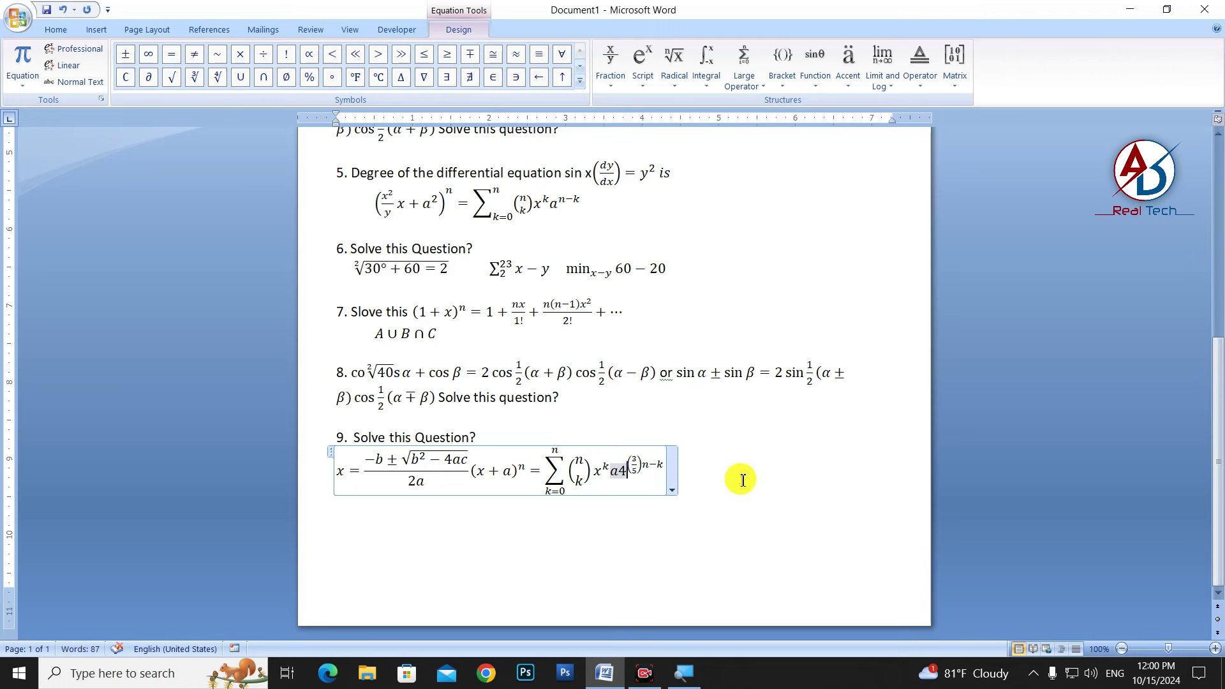
left_click(734, 482)
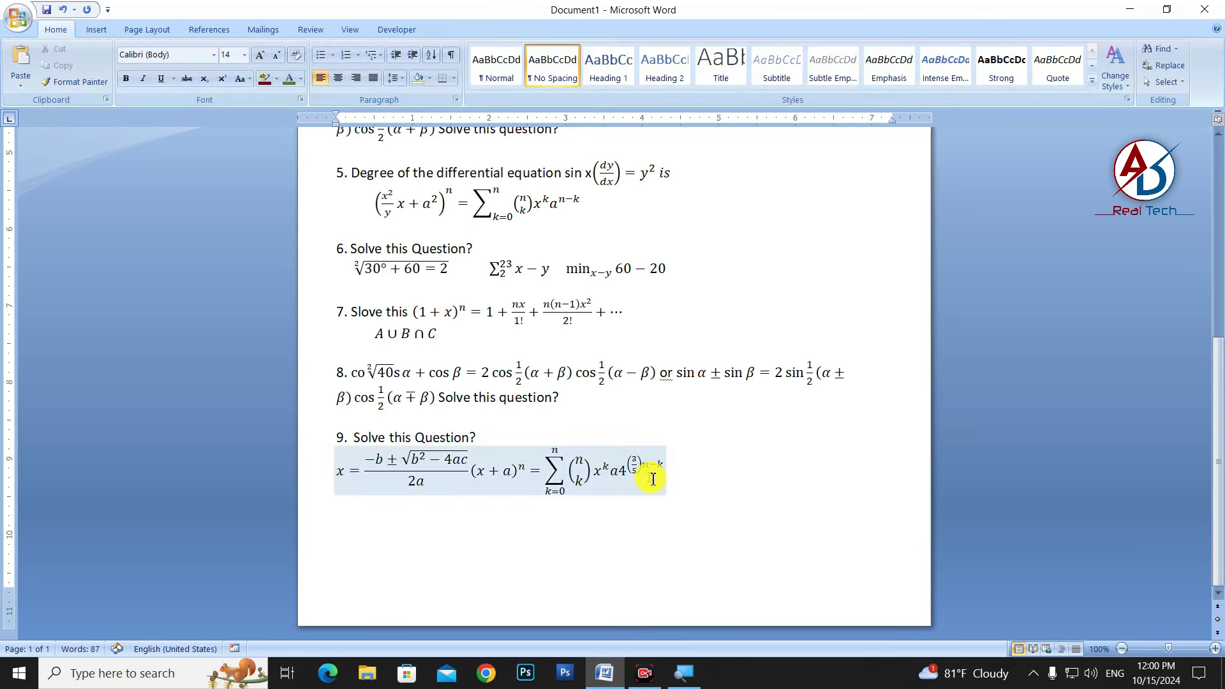
Place the cursor on the blank line below question 9 for item 10 and review the marks of 3.
left_click(341, 542)
type("10.")
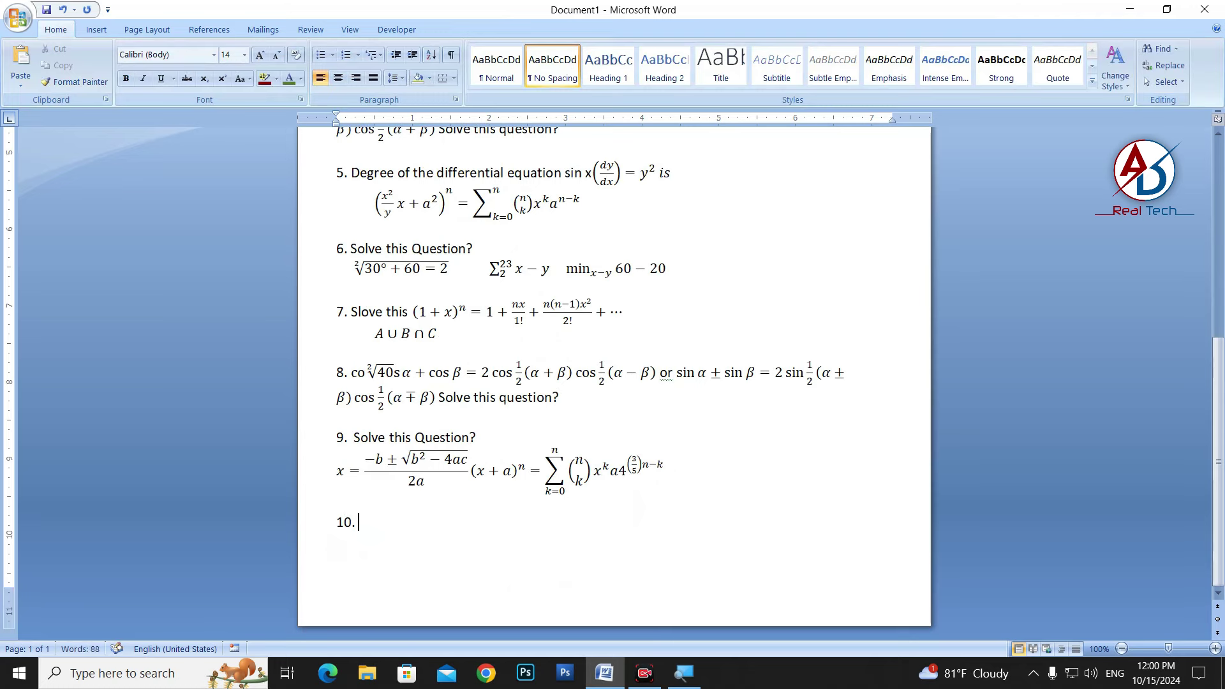
scroll(596, 506, "up", 3)
scroll(577, 430, "up", 8)
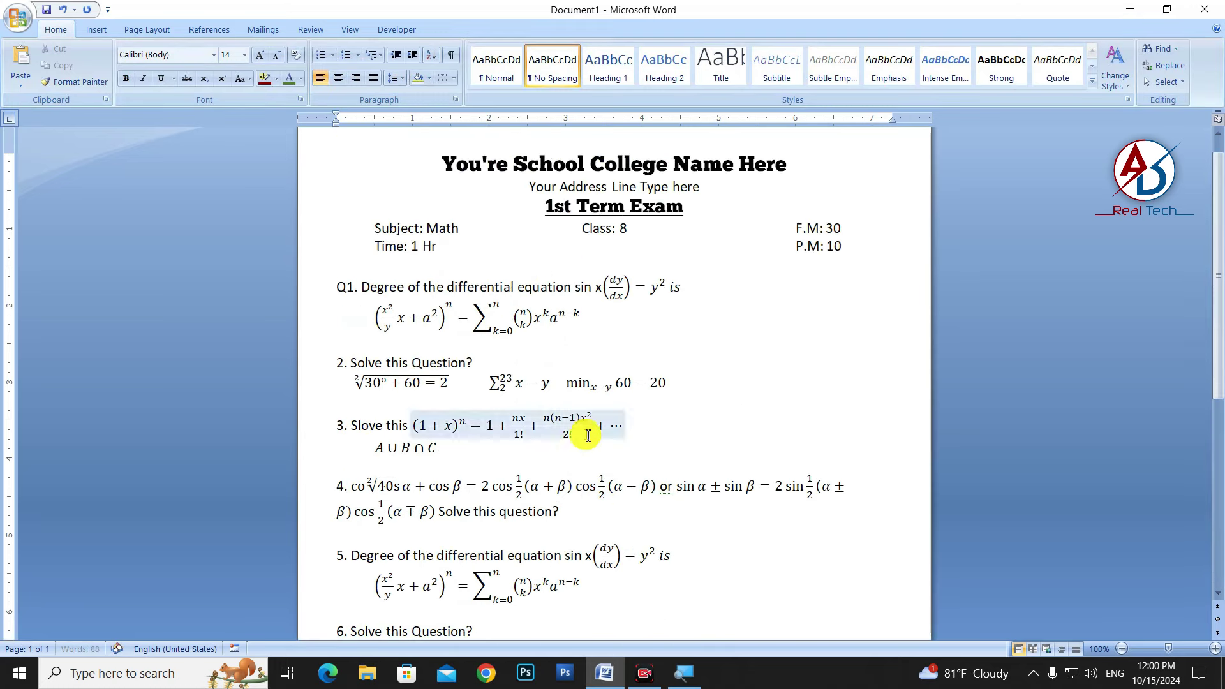
scroll(638, 408, "up", 1)
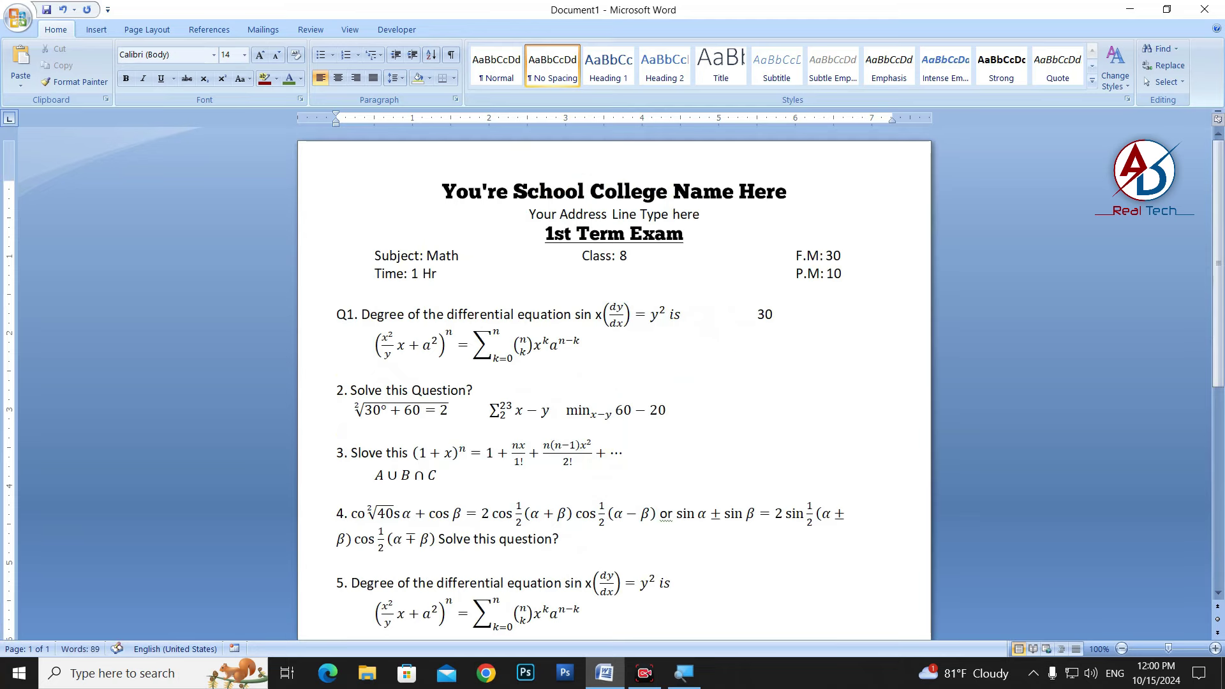
scroll(574, 414, "down", 10)
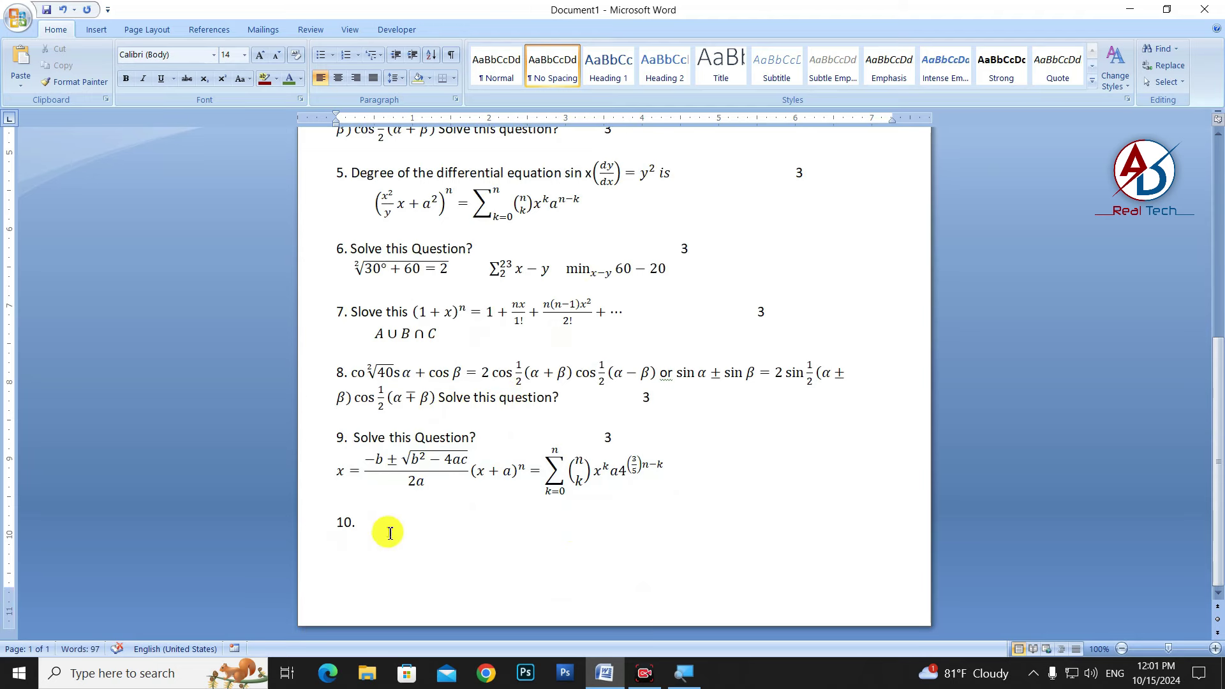
Insert a new equation at item 10 containing a stacked fraction.
left_click(96, 29)
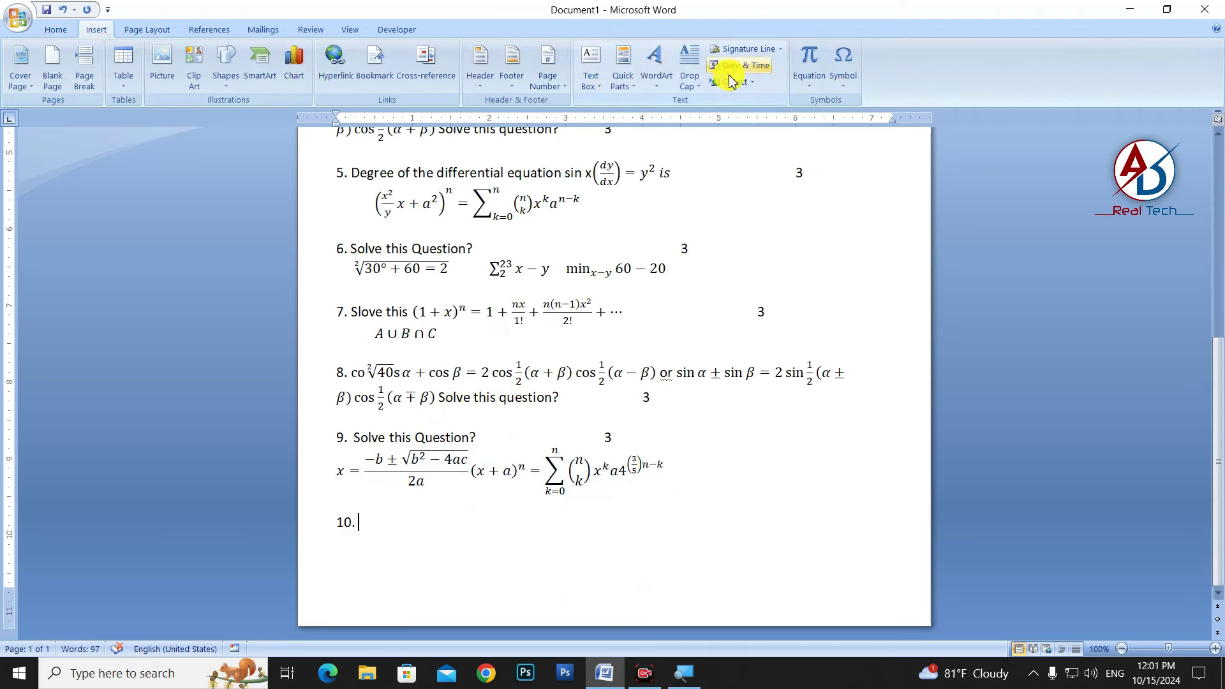
left_click(811, 90)
left_click(809, 55)
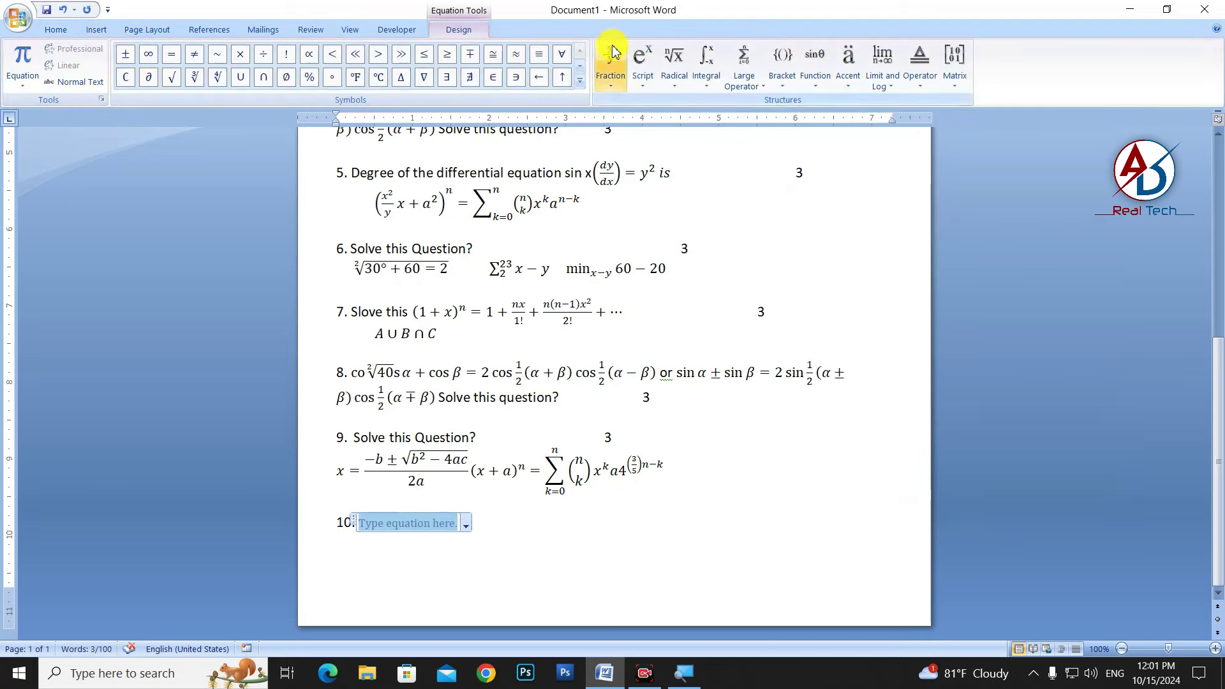
left_click(608, 83)
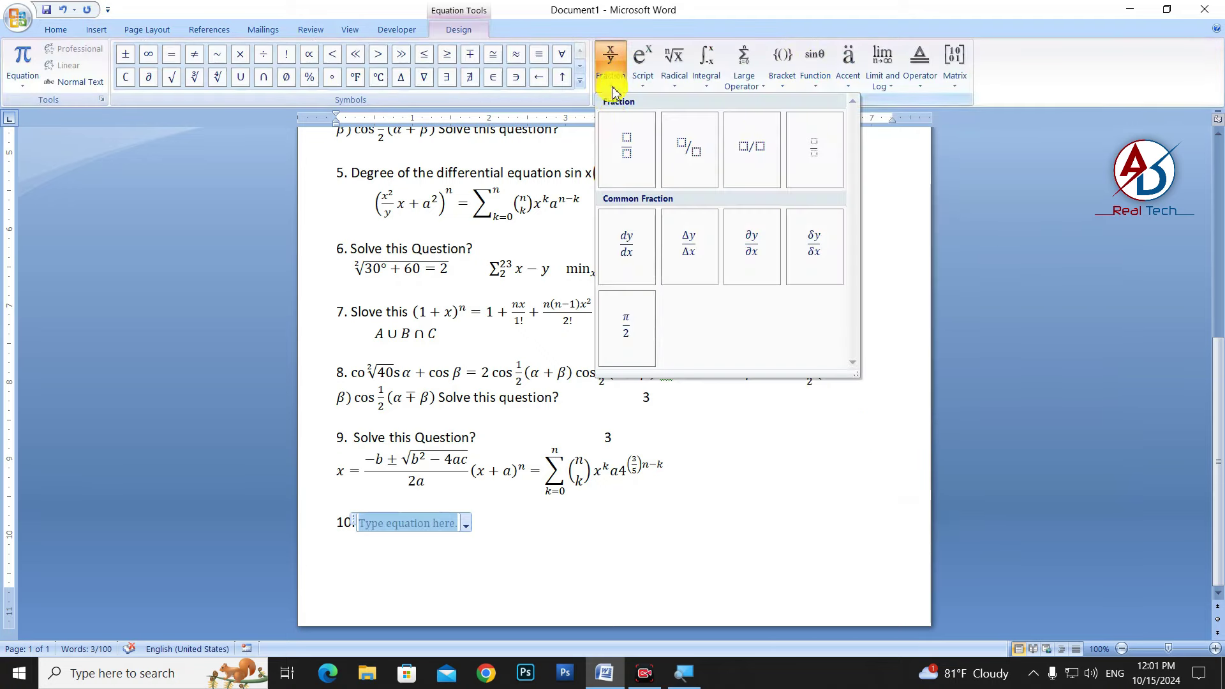
left_click(622, 163)
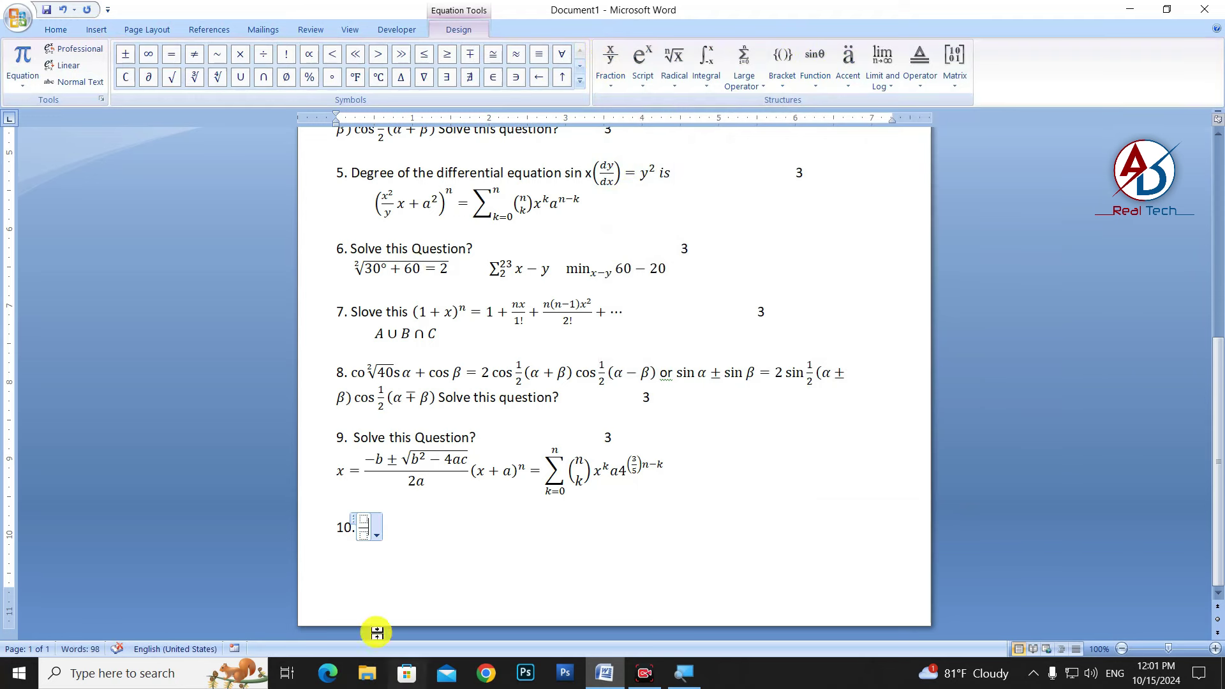
Fill the fraction with the tenth root of 50−40 over x−2, then select x−2.
left_click(361, 519)
left_click(667, 85)
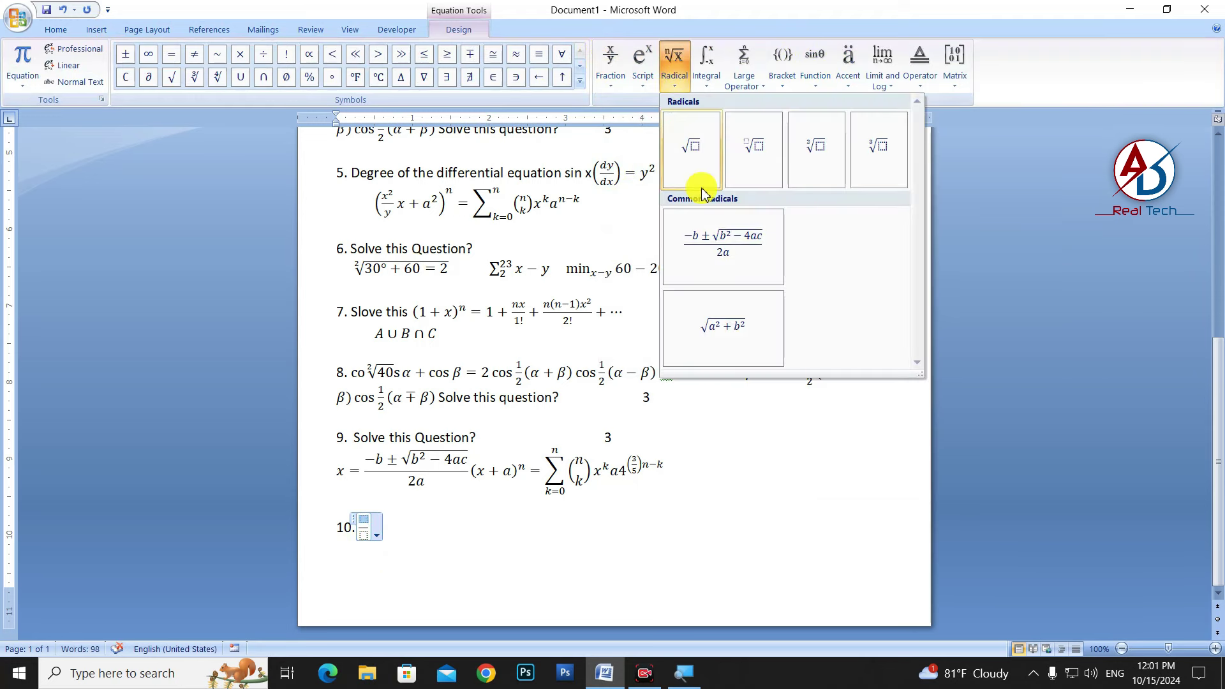
left_click(755, 149)
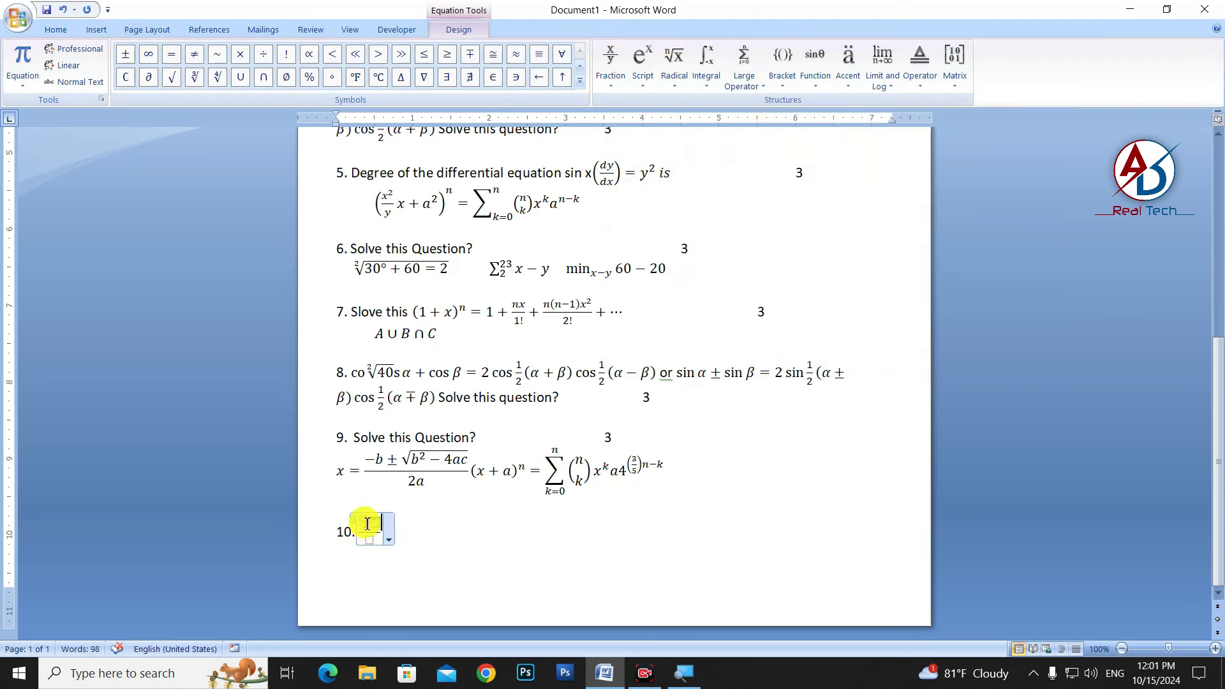
type("1√")
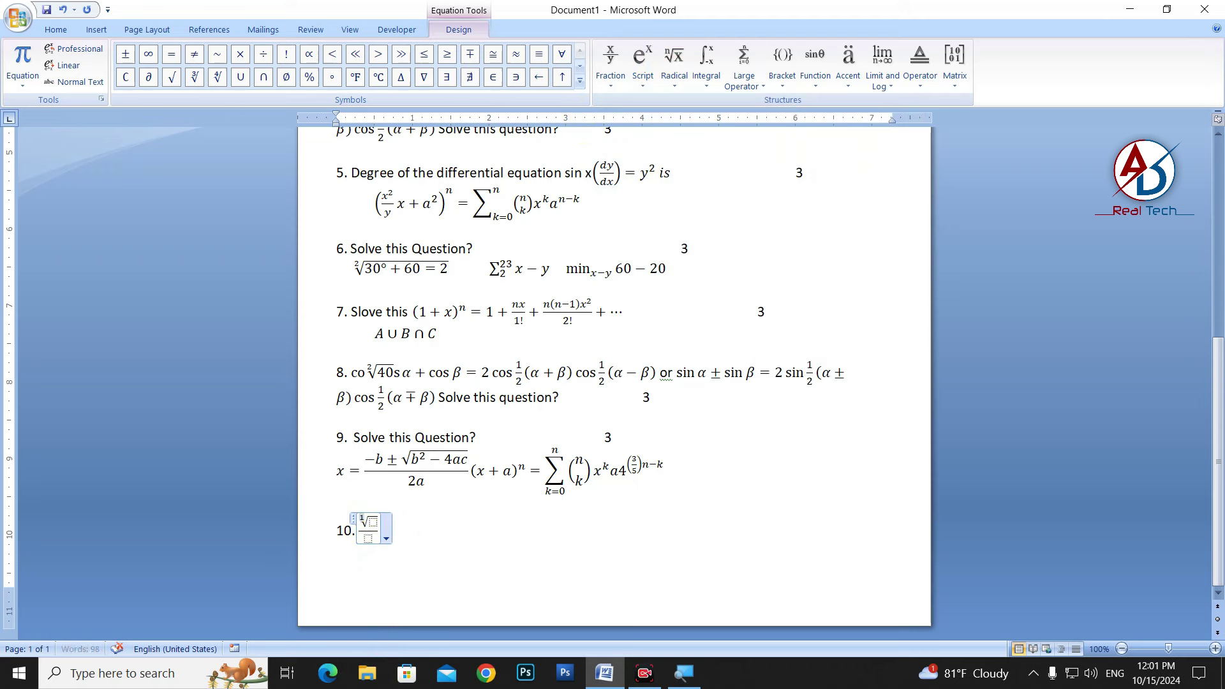
type("50−40")
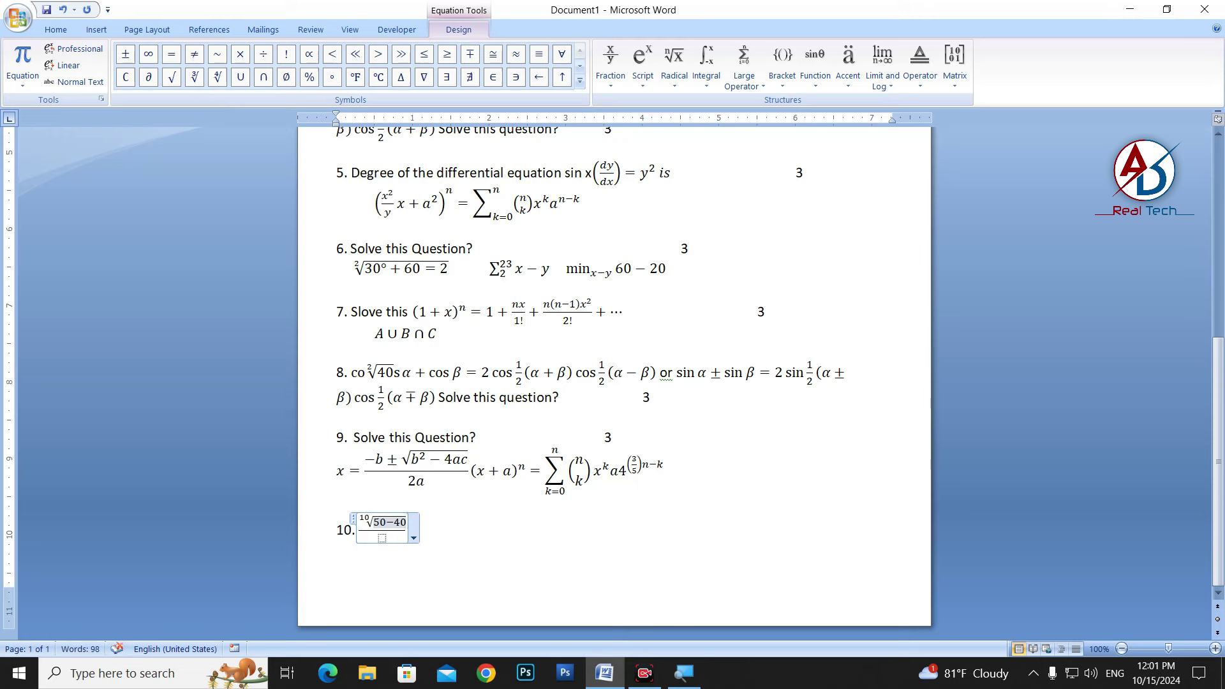
key("Down")
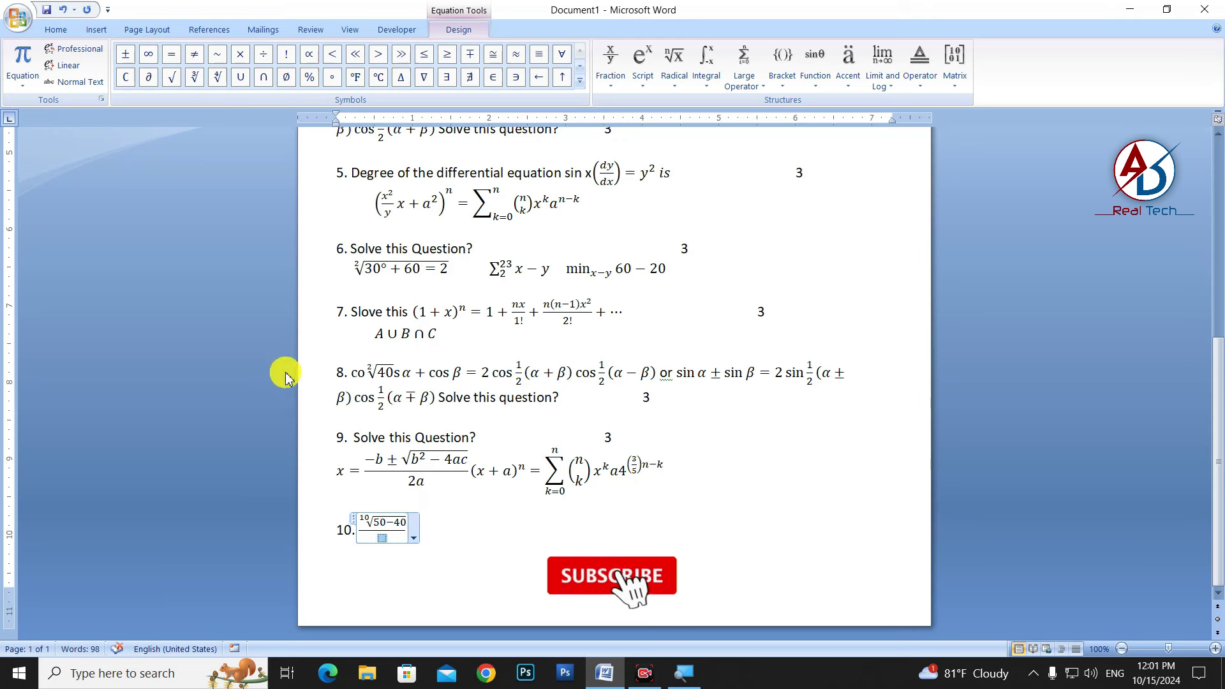
type("x-2")
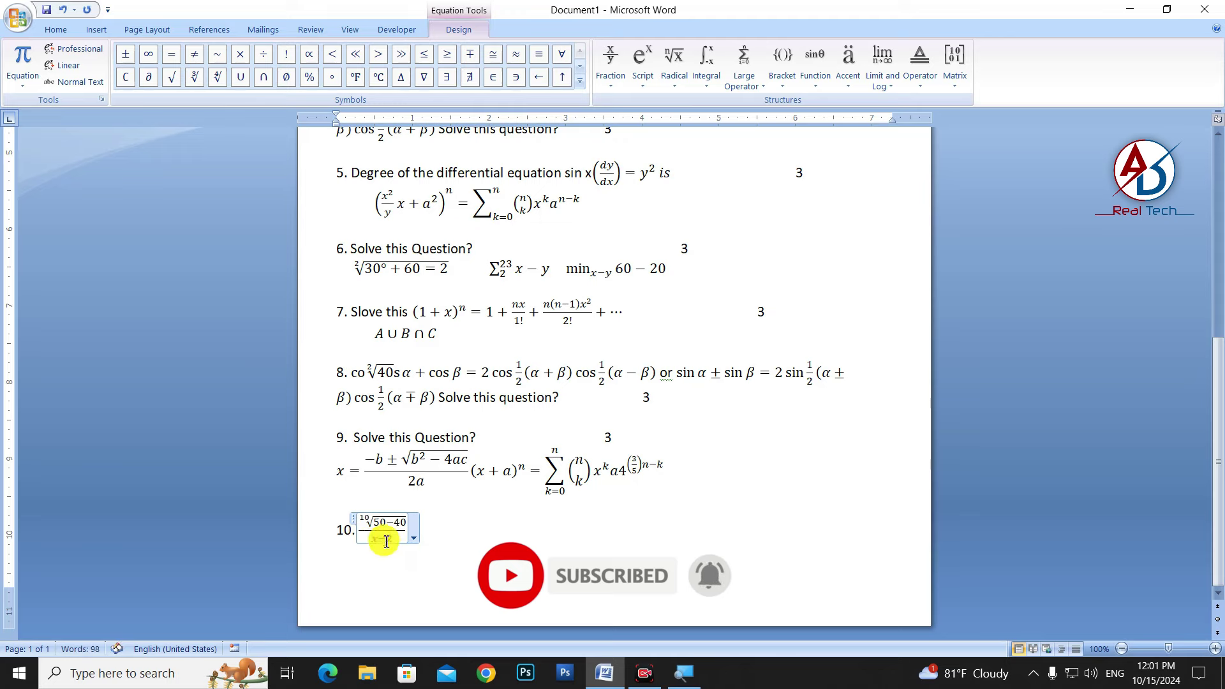
left_click_drag(389, 539, 371, 539)
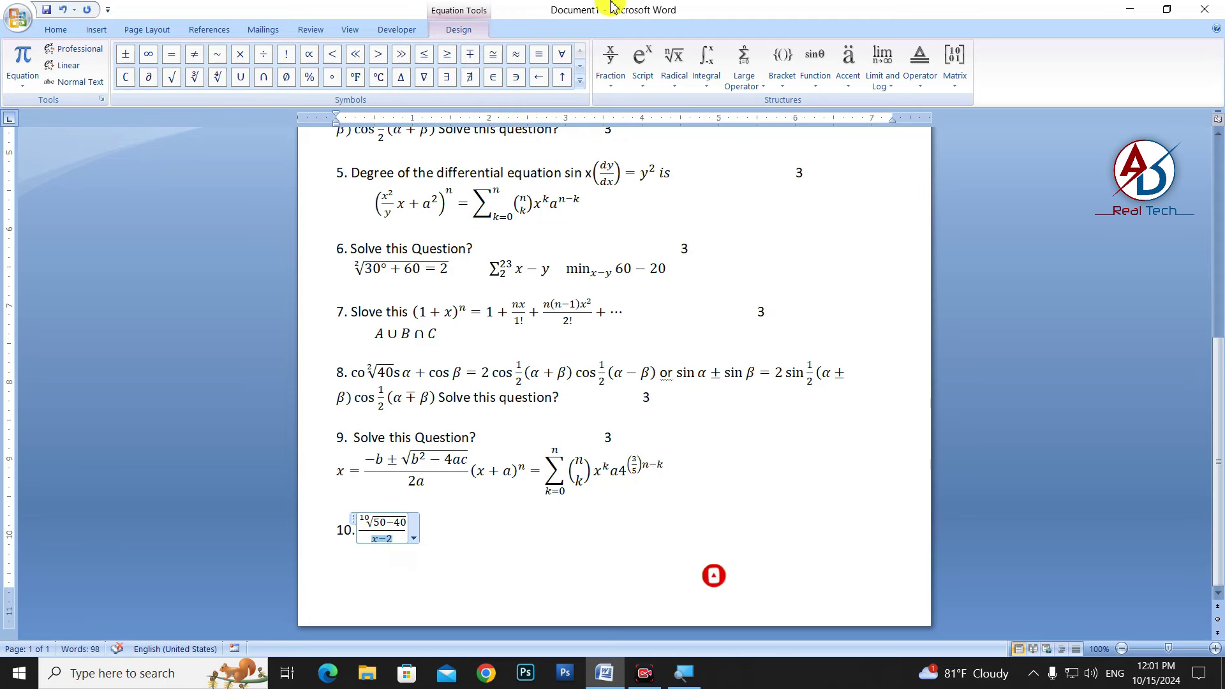
Wrap the denominator x−2 in parentheses.
left_click(784, 80)
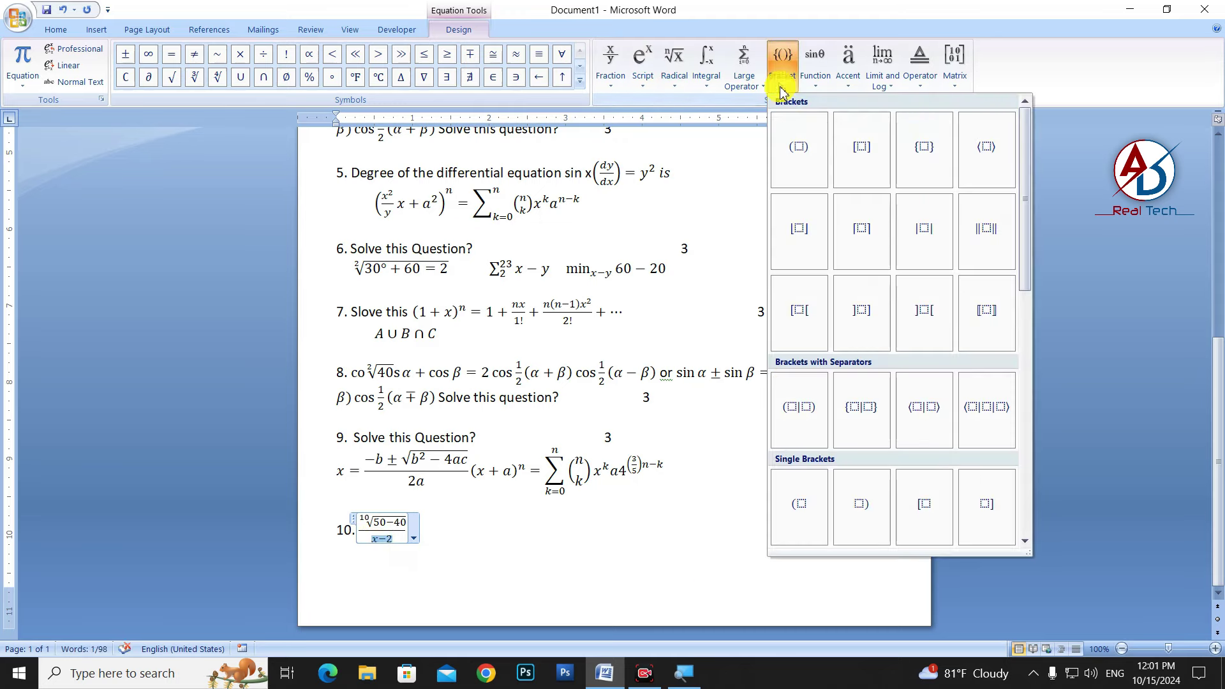
left_click(795, 151)
left_click(404, 537)
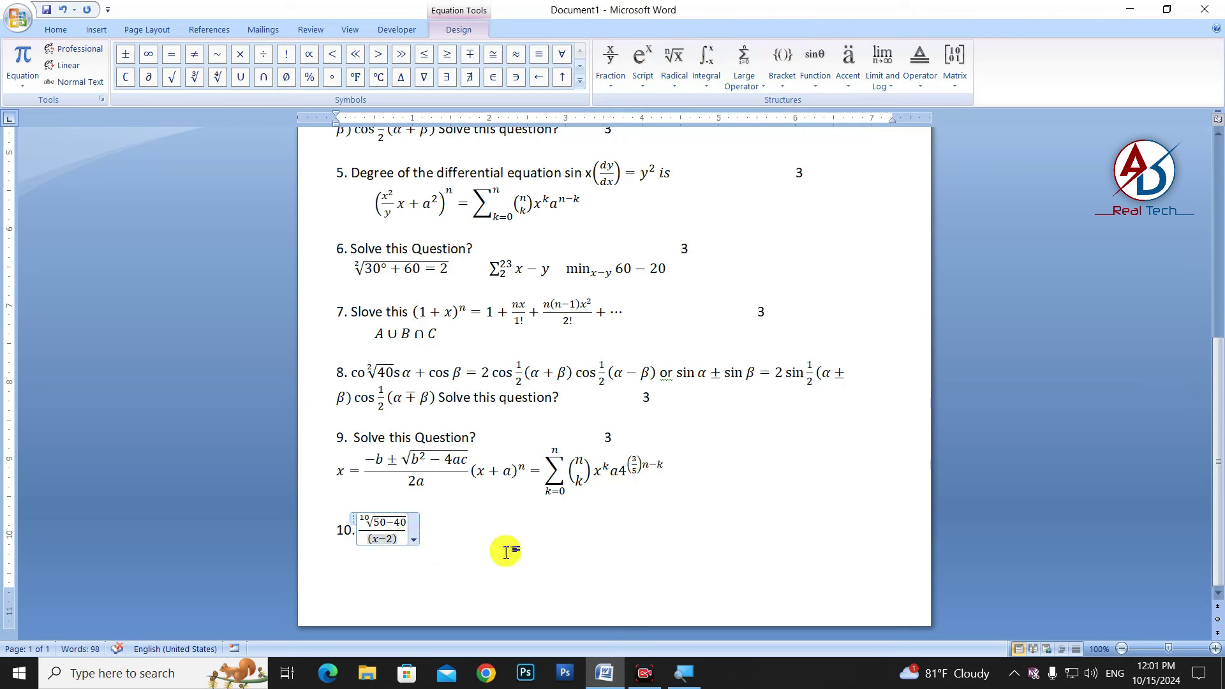
left_click(446, 532)
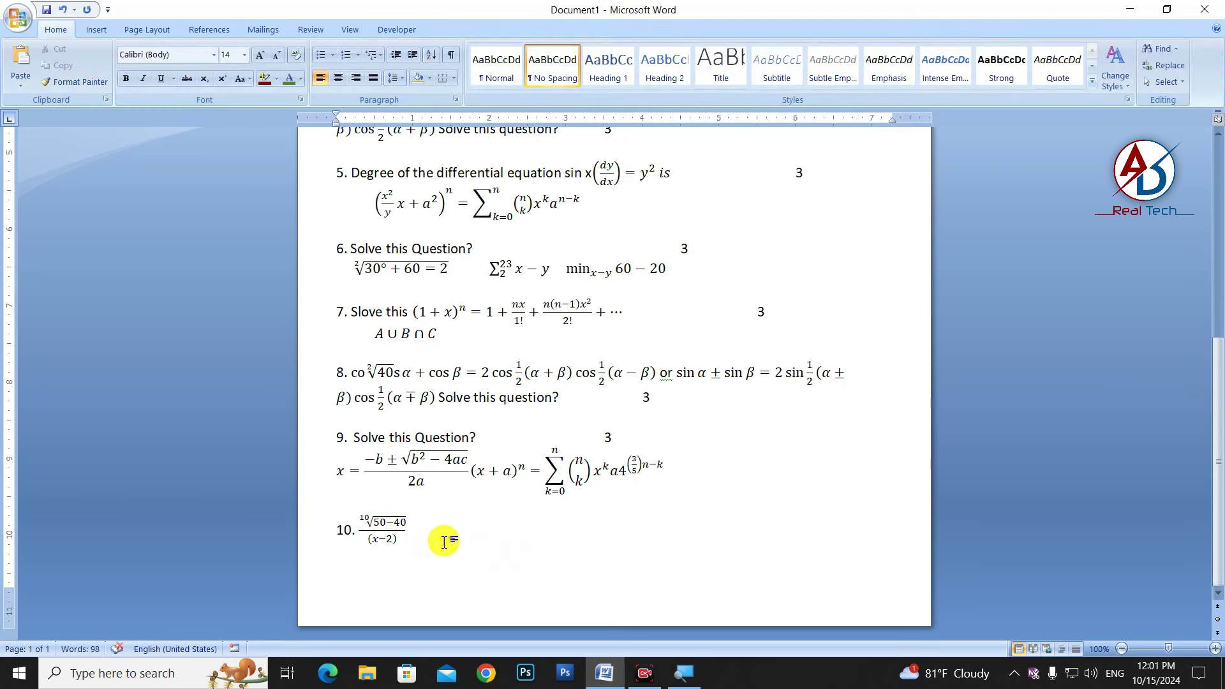
Append a minus sign, an integral, 30 and a degree sign to equation 10.
left_click(404, 531)
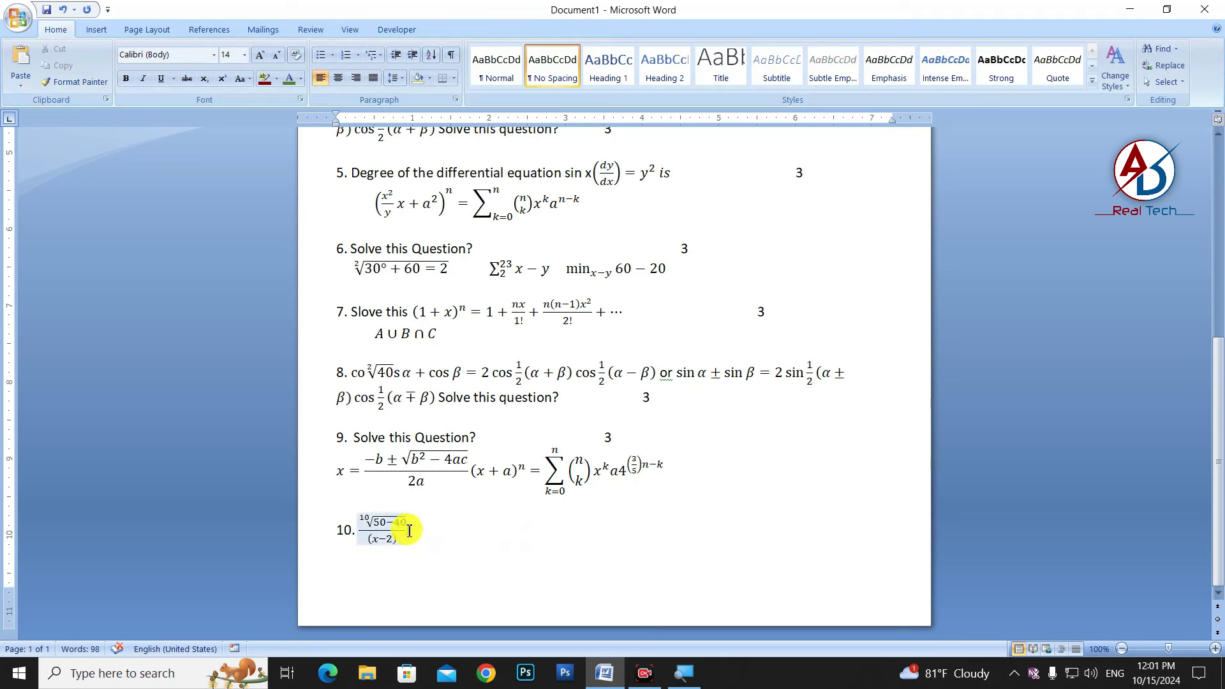
type("-")
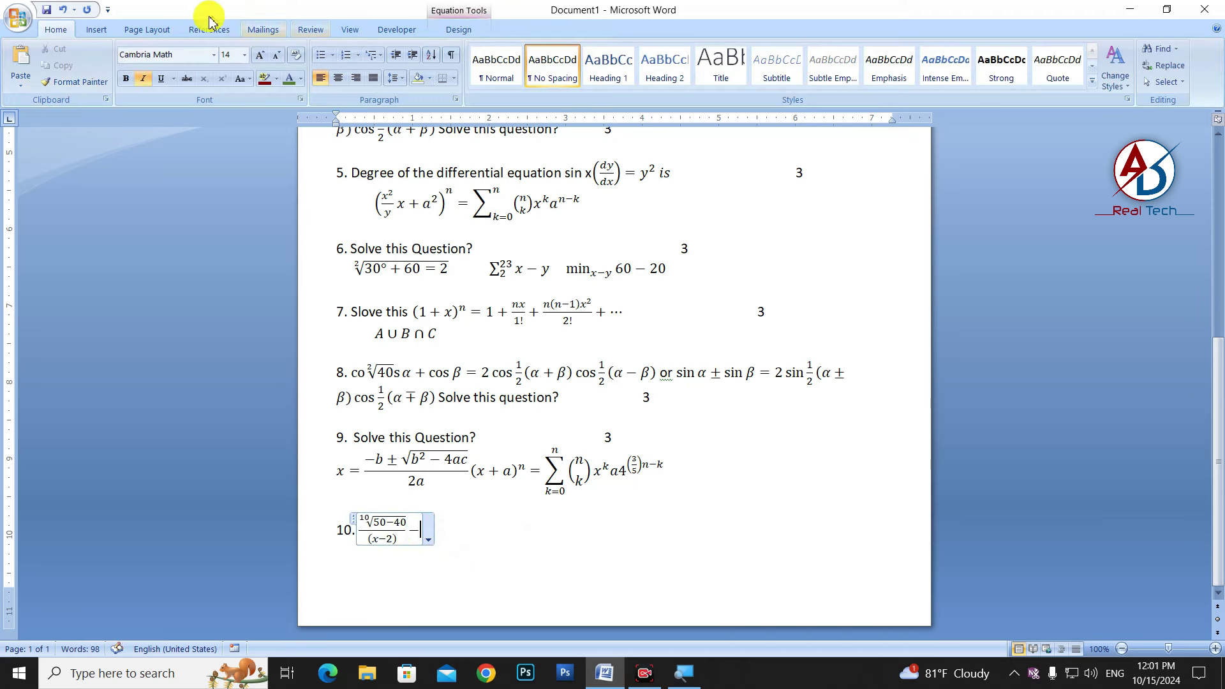
left_click(451, 32)
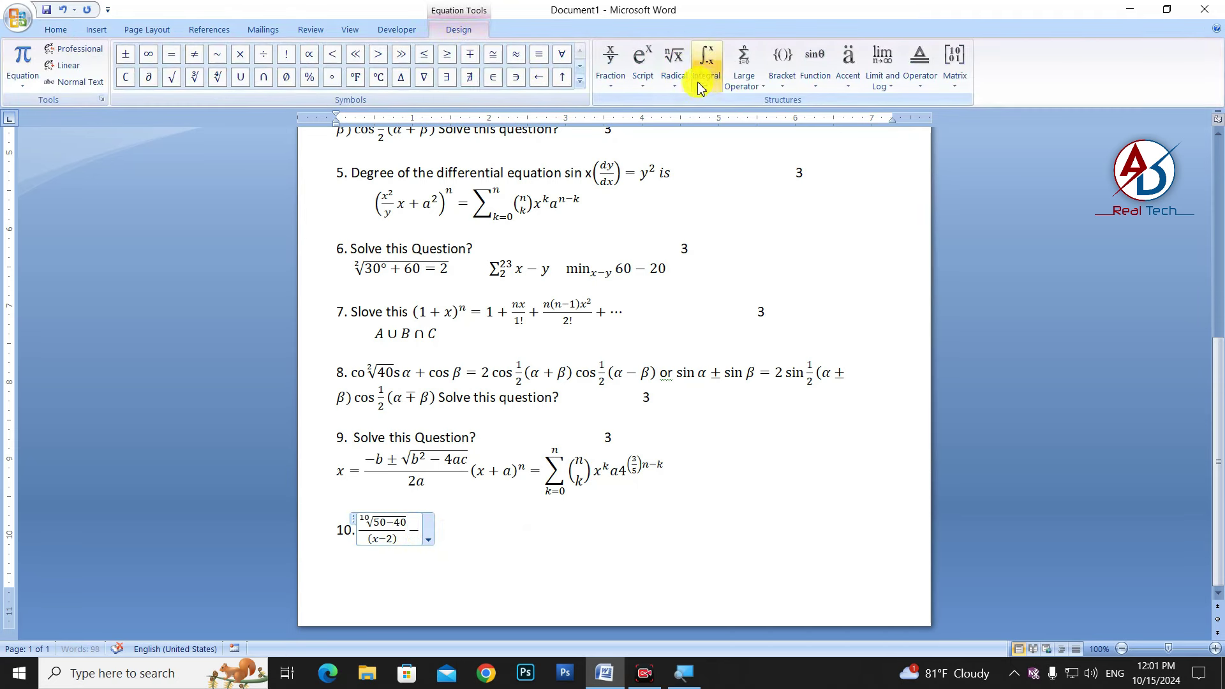
left_click(706, 64)
left_click(739, 173)
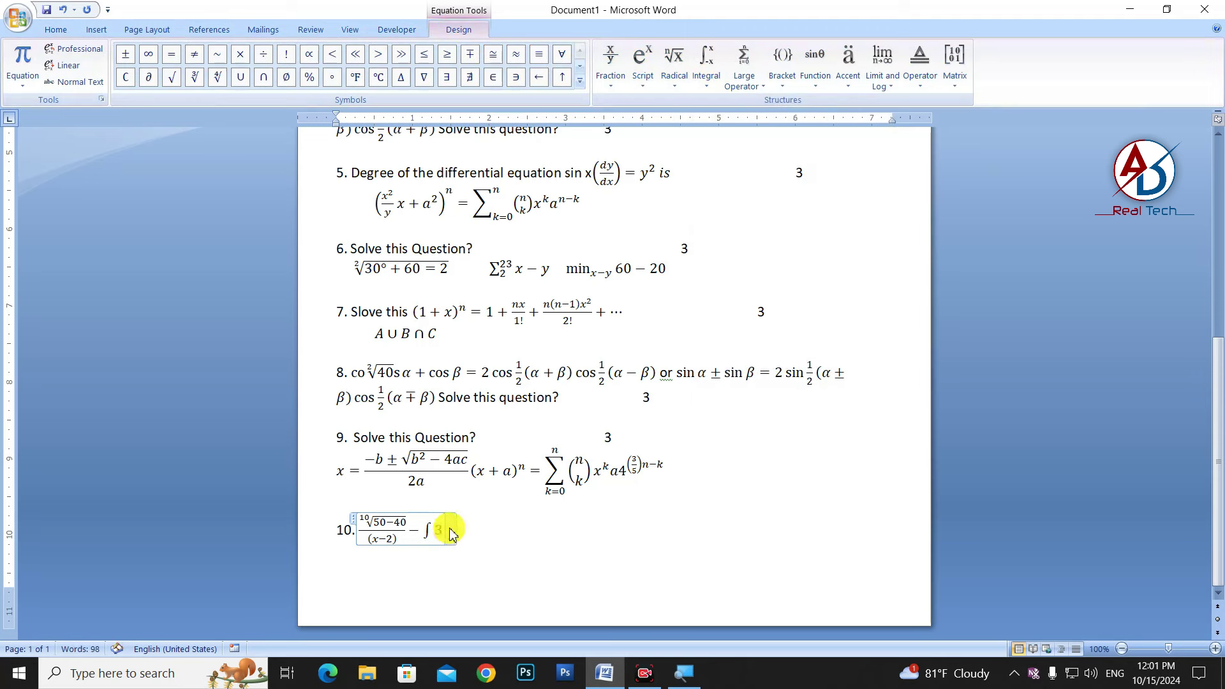
type("0")
left_click(580, 80)
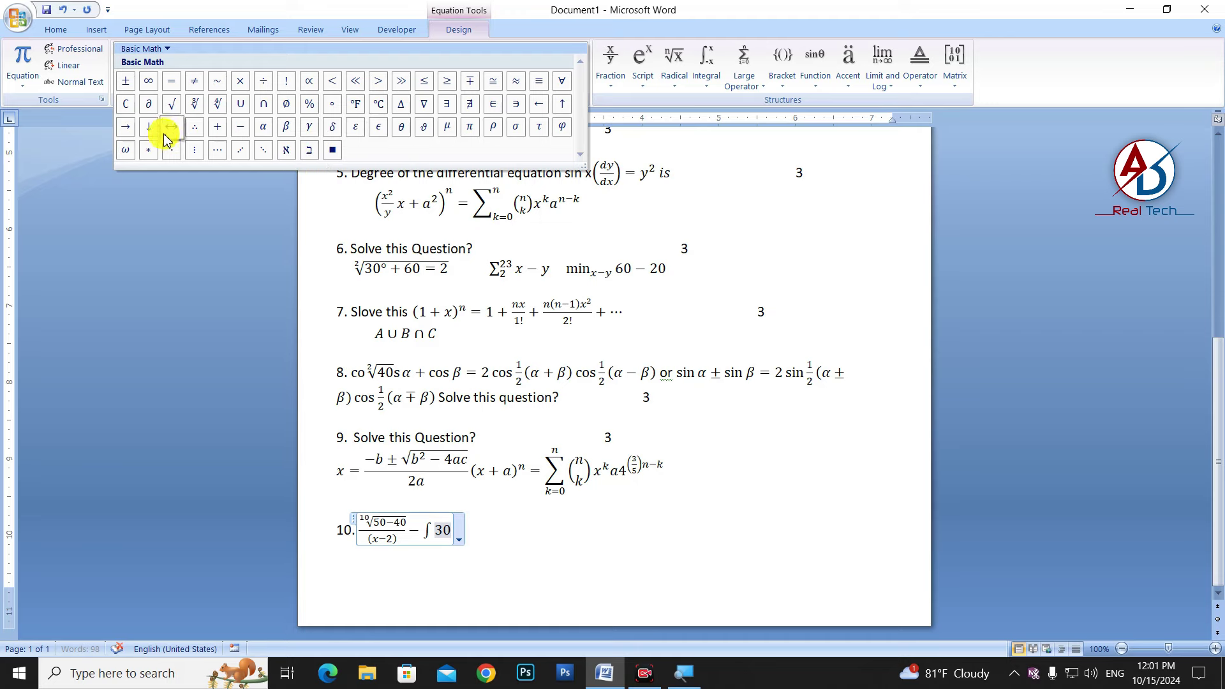
left_click(331, 103)
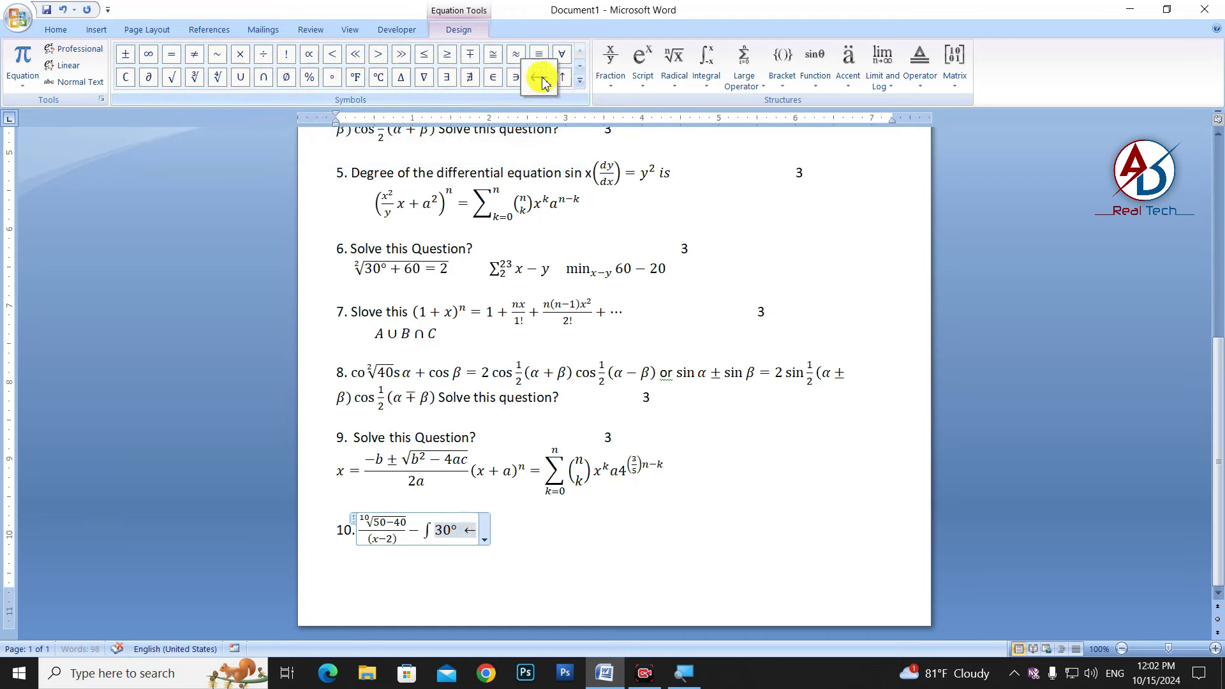
Add sin⁻¹ 40 to the end of equation 10.
left_click(816, 82)
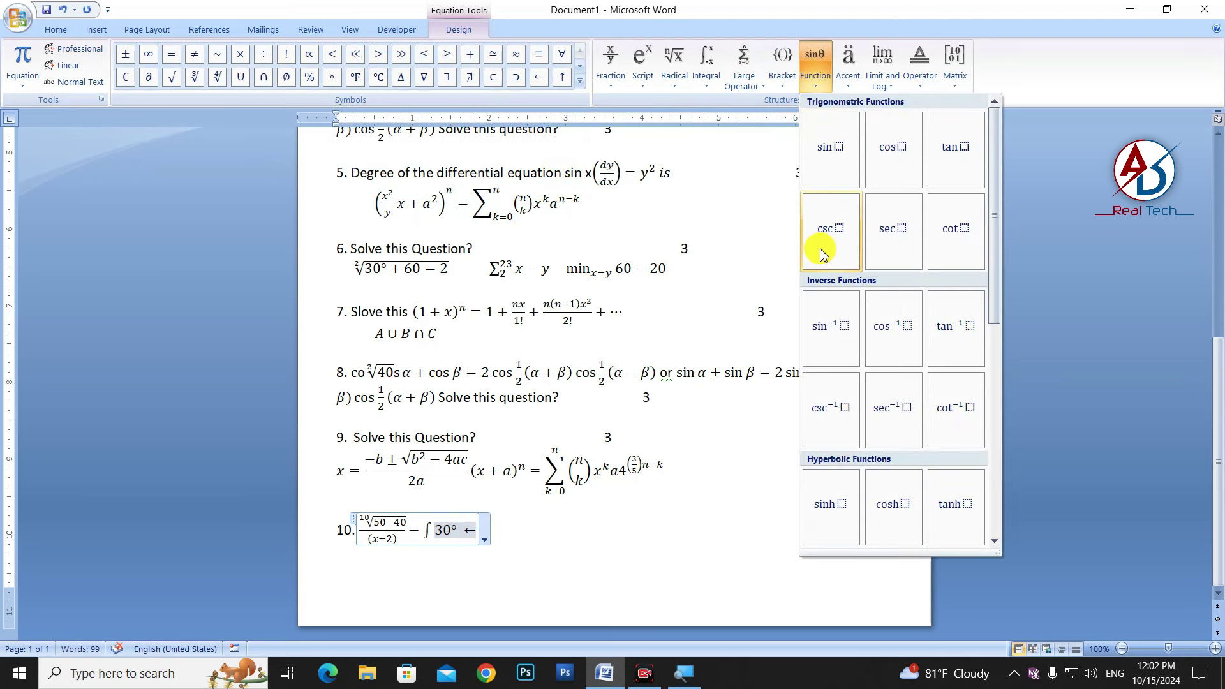
left_click(829, 327)
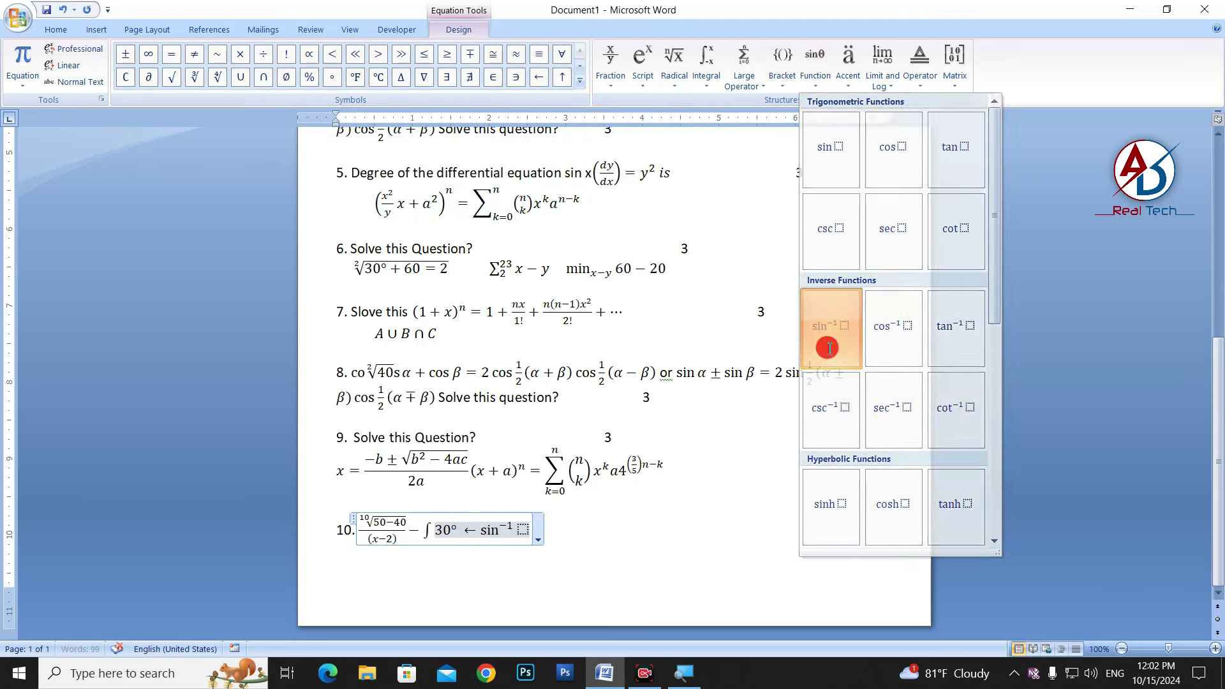
left_click(523, 532)
type("40")
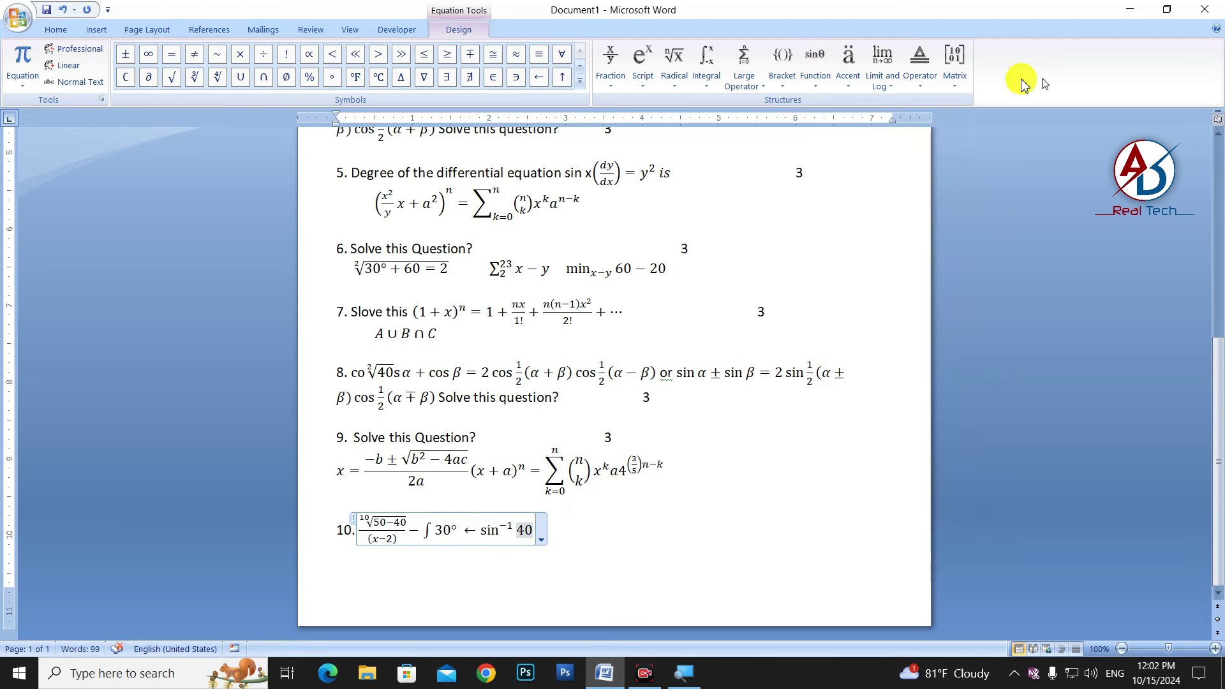
Insert a 2×3 matrix after 40 and fill it with 2, 4, 6 over 3, 5, 7.
left_click(955, 64)
left_click(1036, 236)
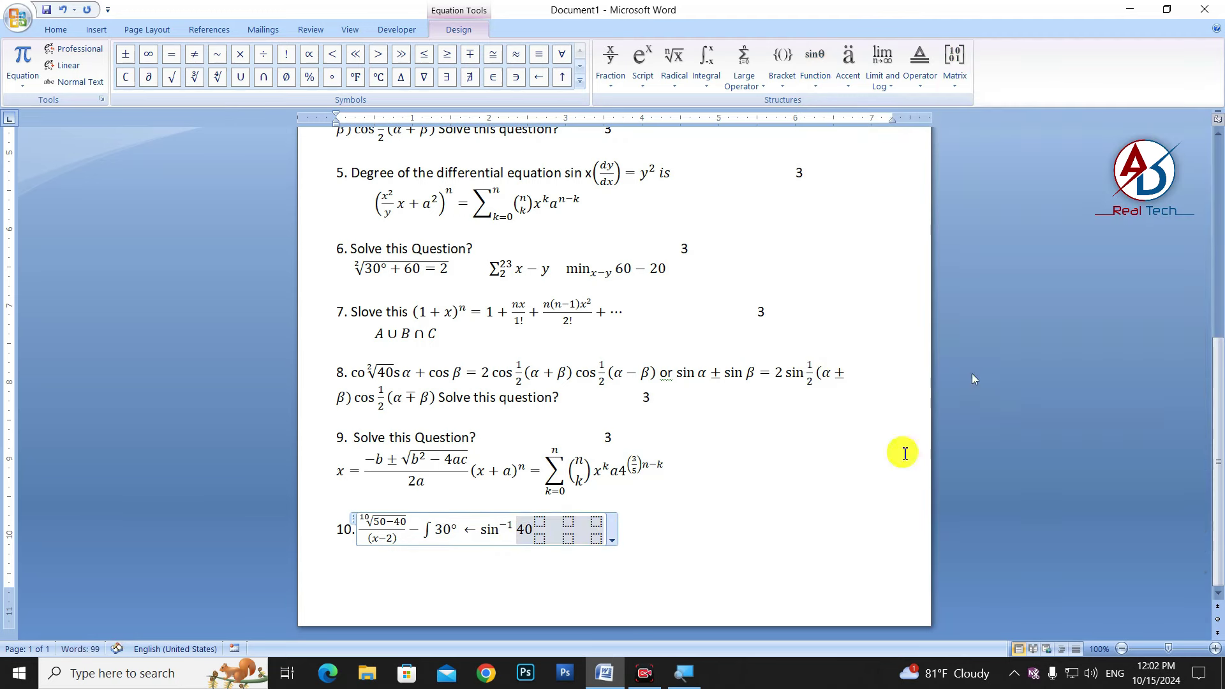
left_click(539, 526)
type("2")
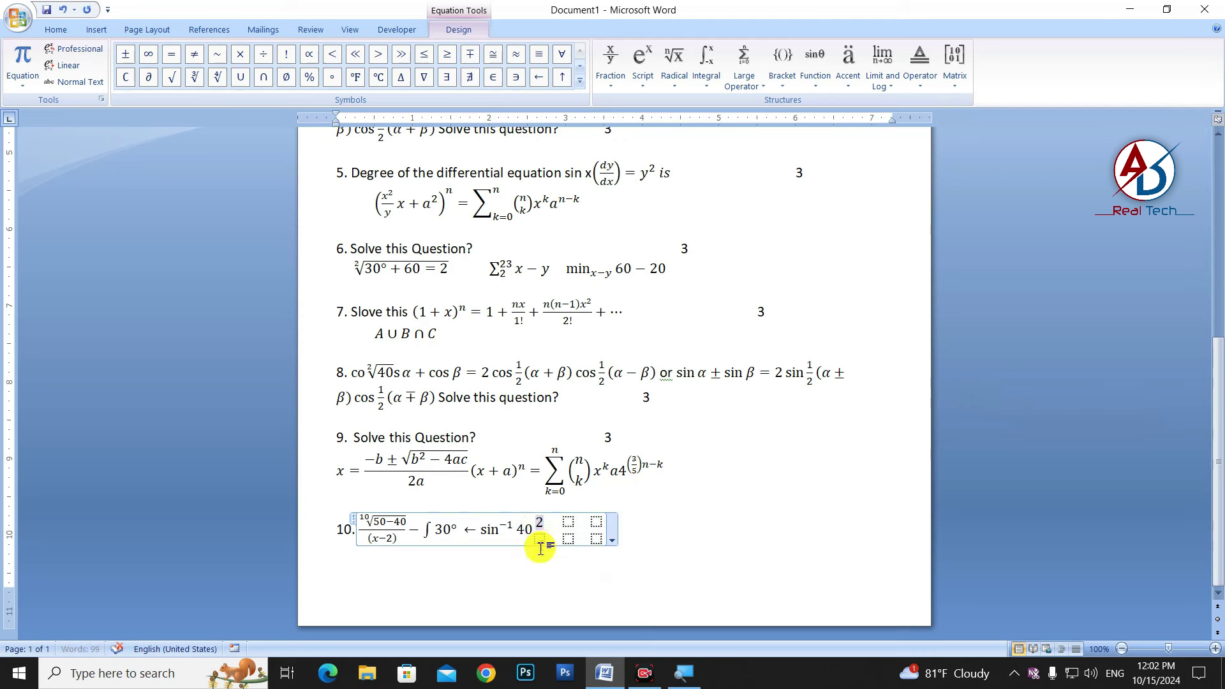
left_click(539, 538)
type("3")
left_click(564, 525)
type("4")
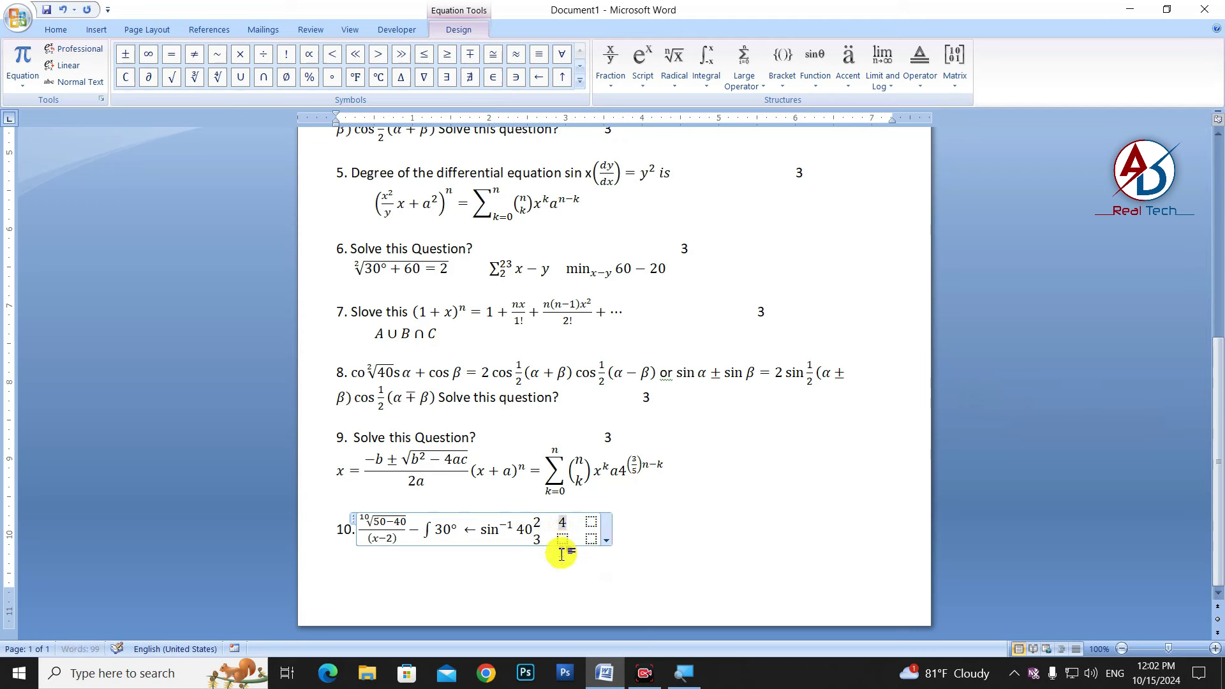
left_click(563, 541)
type("5")
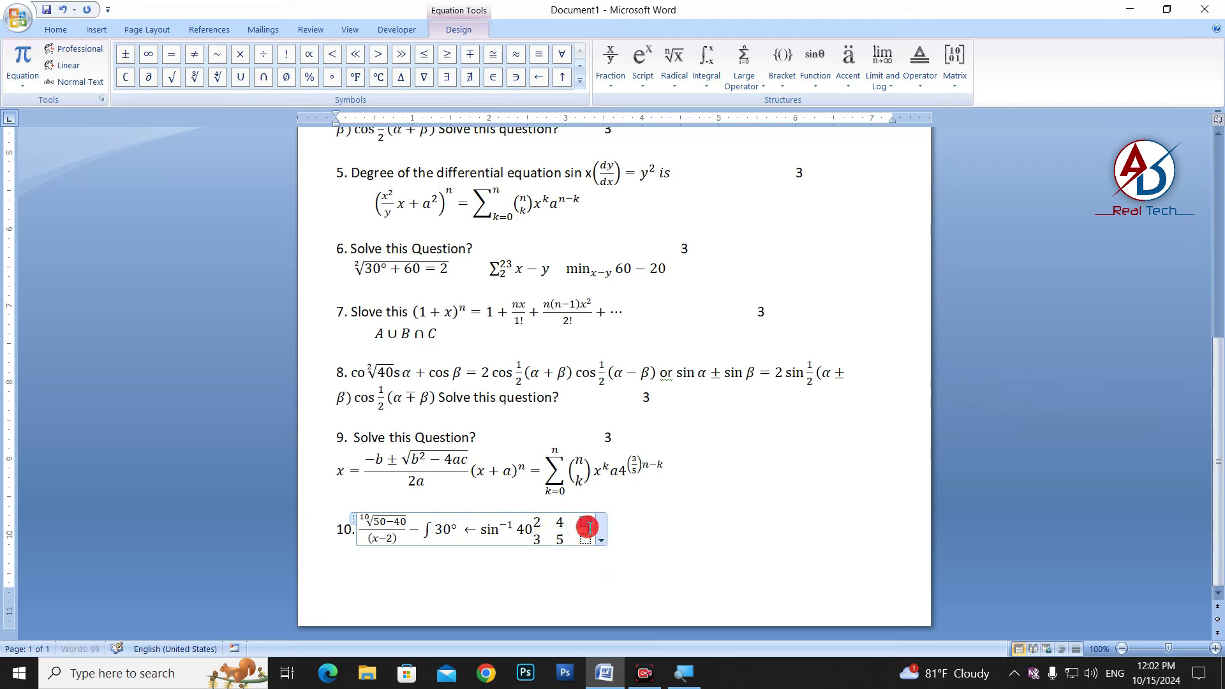
left_click(590, 532)
type("6")
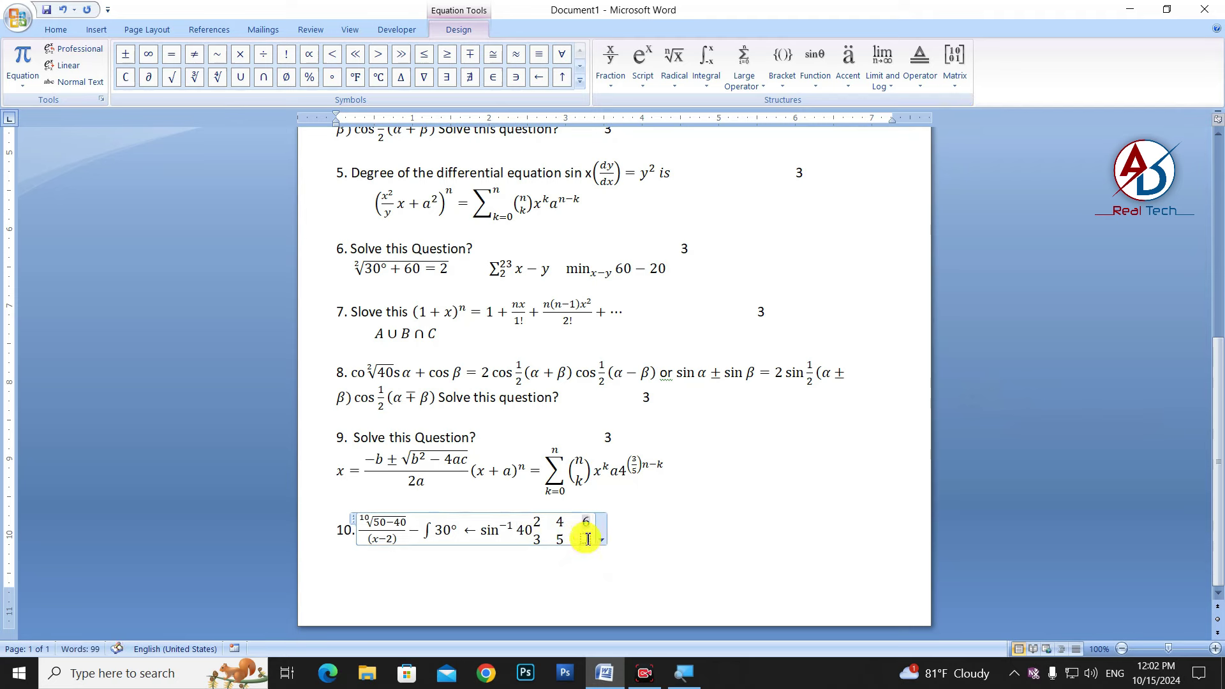
left_click(589, 539)
type("7")
left_click(626, 536)
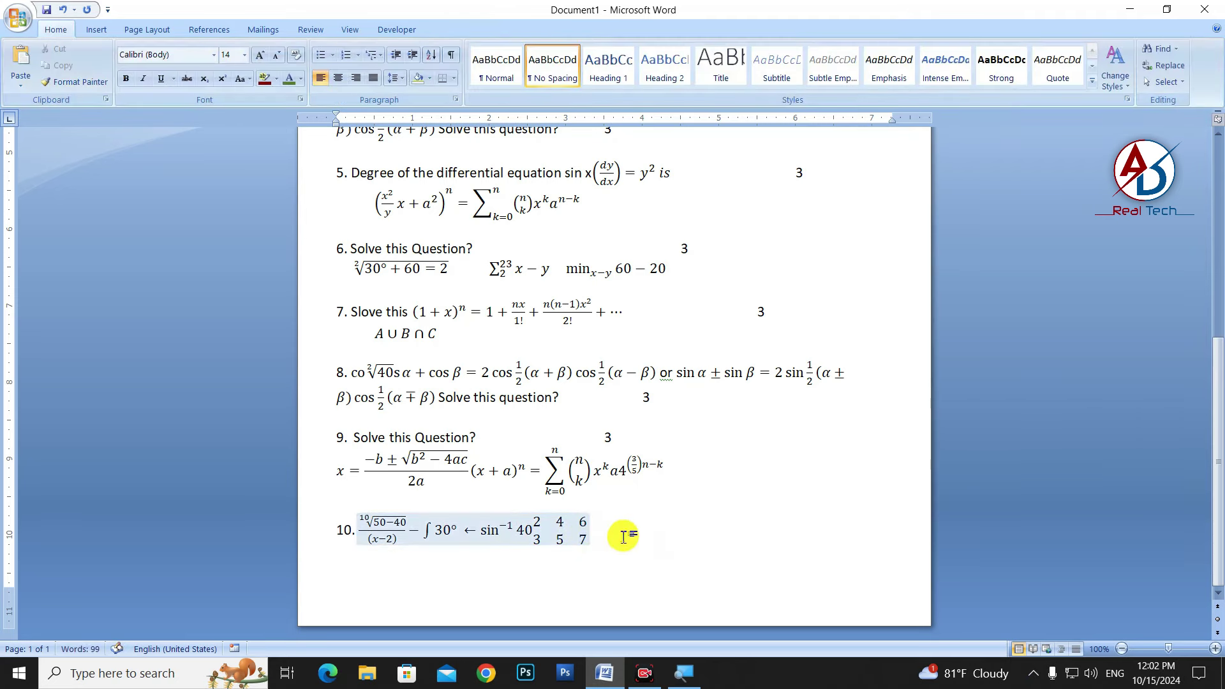
left_click(689, 531)
End equation 10 with an arrow labelled 3−4 beneath it.
left_click(458, 29)
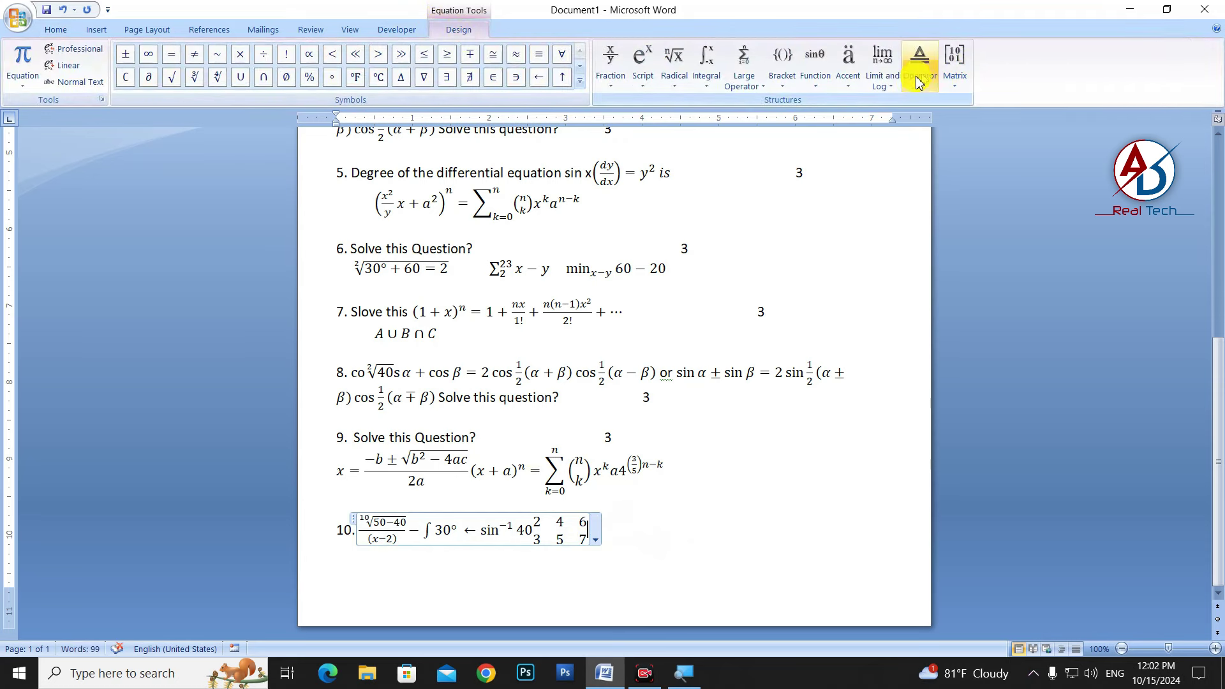
left_click(919, 70)
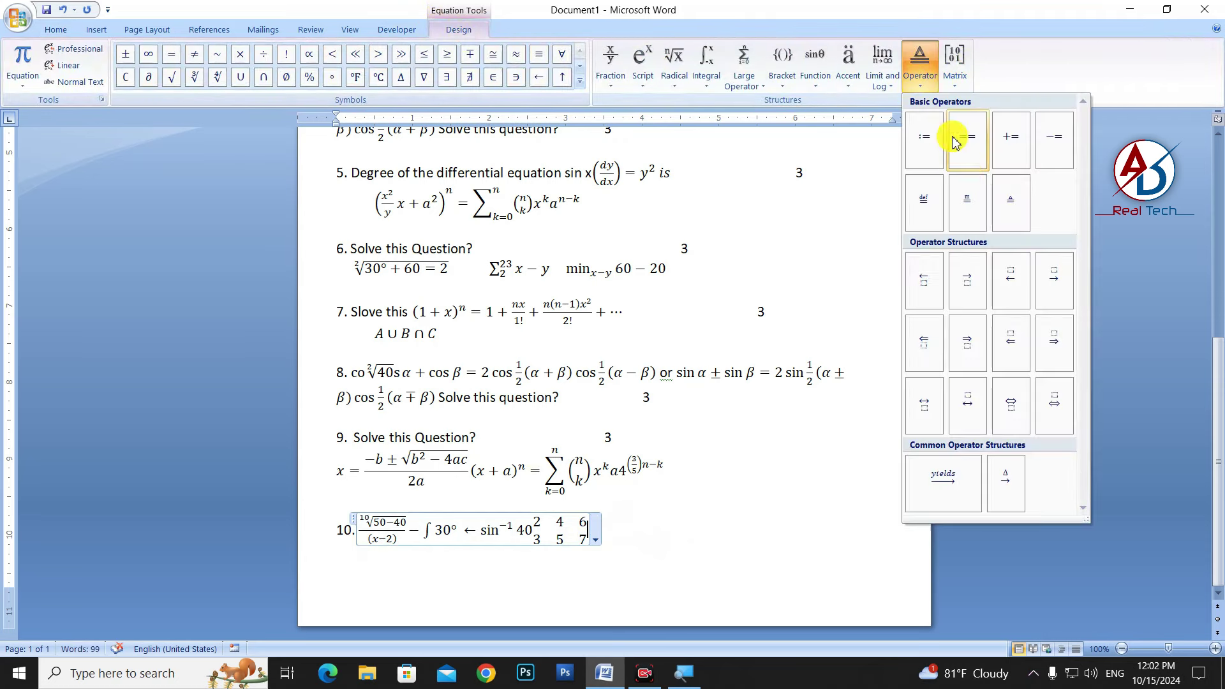
left_click(972, 292)
type("3")
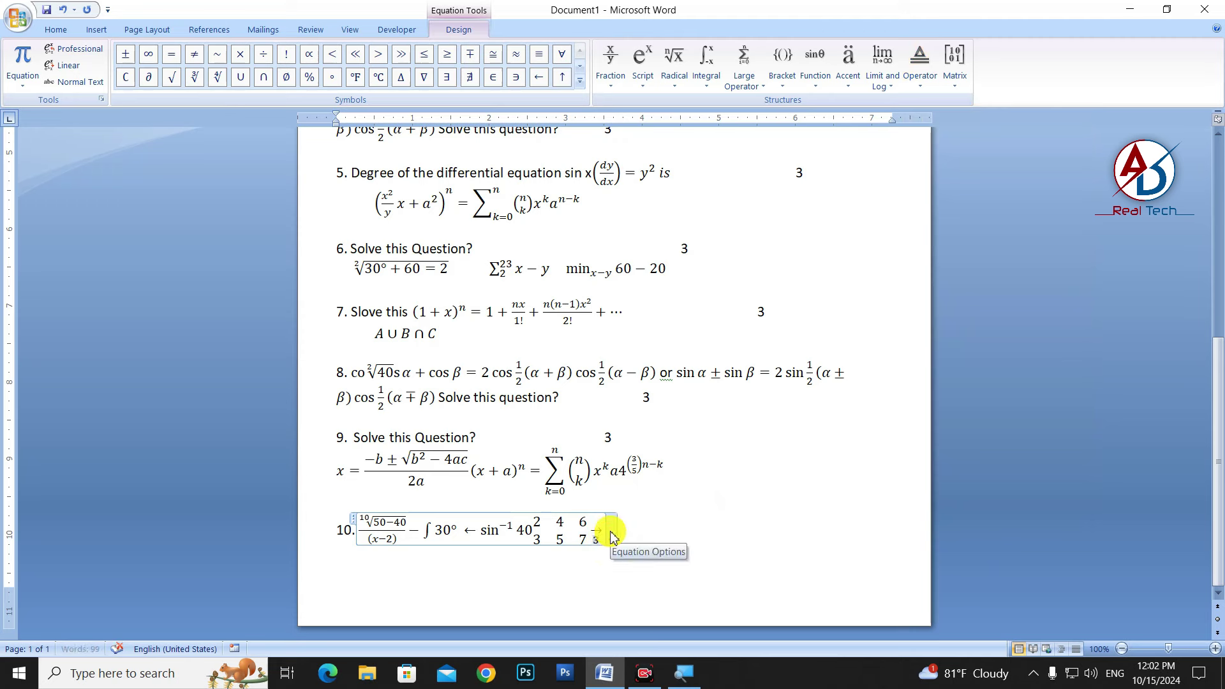
type("-4")
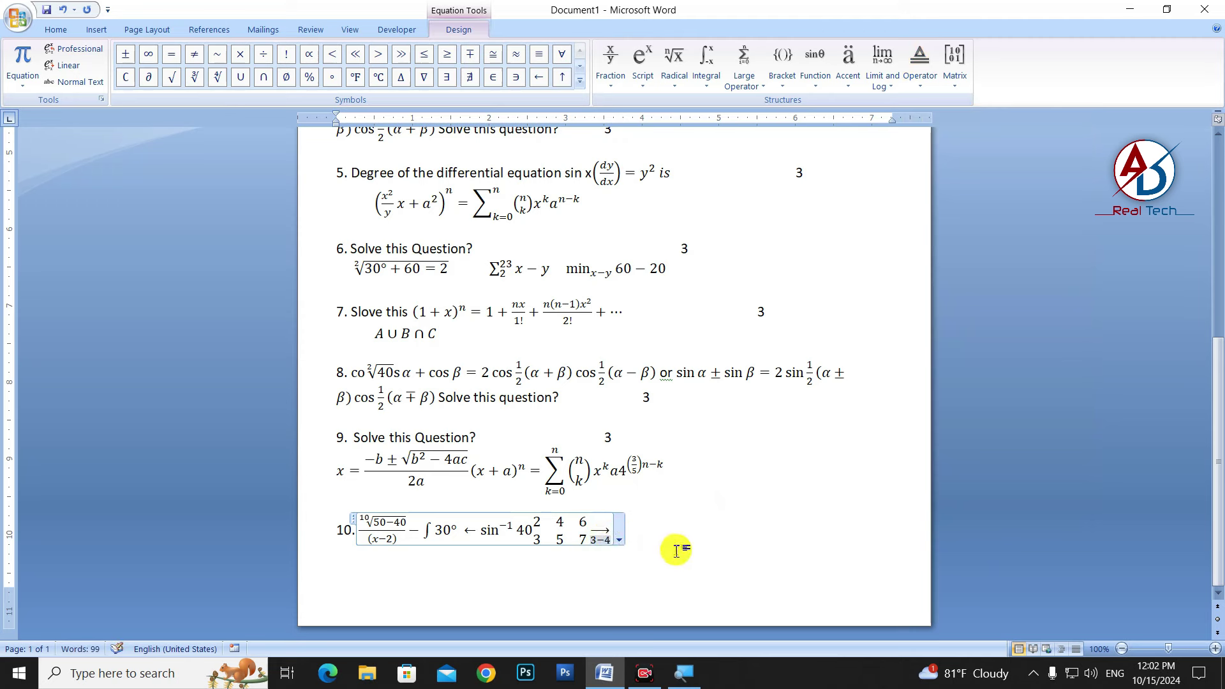
left_click(682, 528)
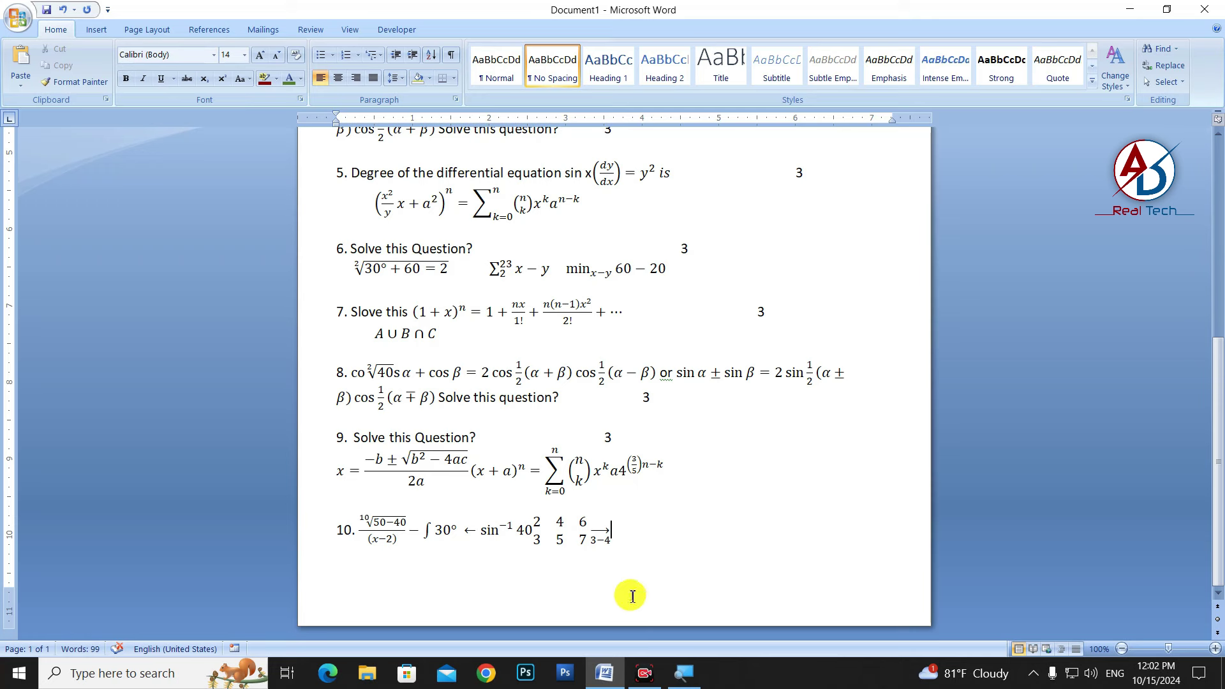
Place the caret after equation 10 for its mark of 3 and scroll back up the page.
left_click(571, 546)
left_click(656, 524)
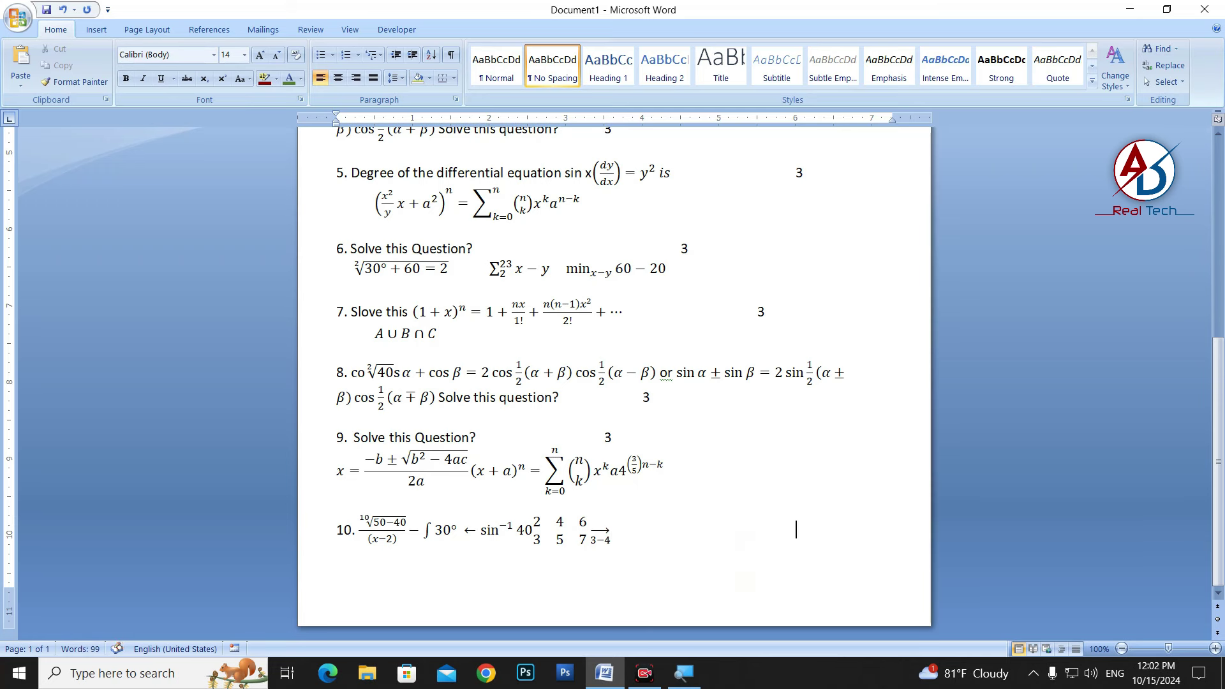
type("3")
scroll(637, 495, "up", 5)
scroll(398, 313, "up", 5)
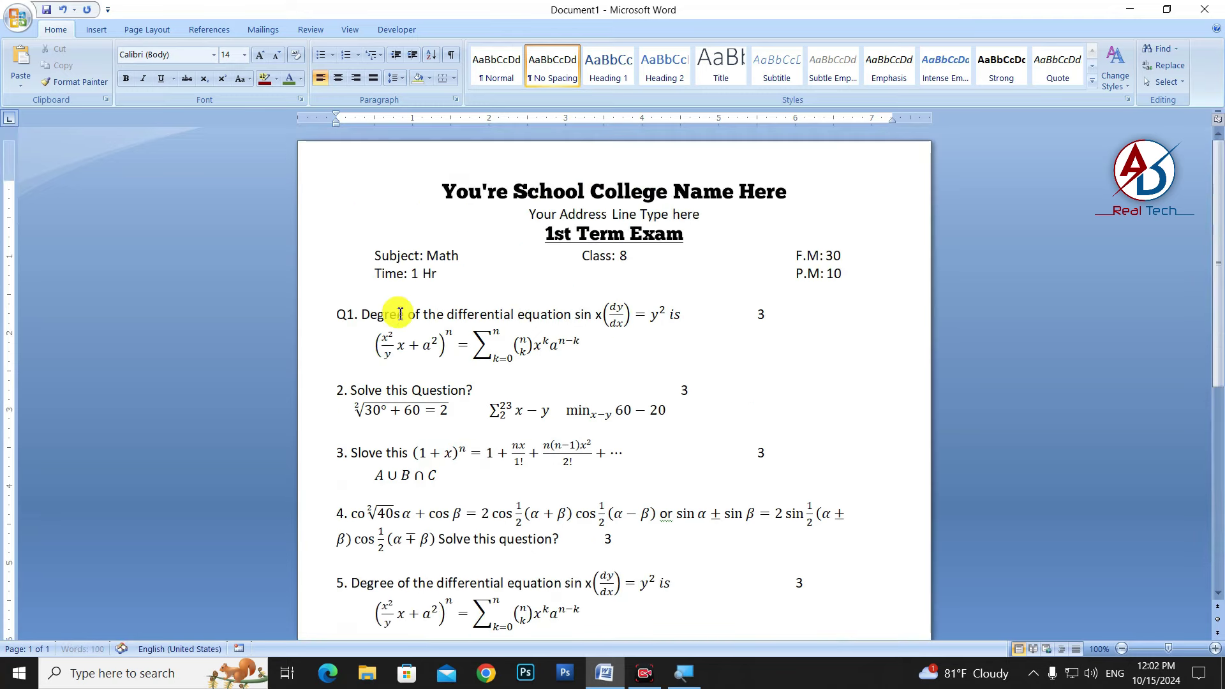
scroll(613, 322, "down", 6, "ctrl")
scroll(389, 437, "up", 3, "ctrl")
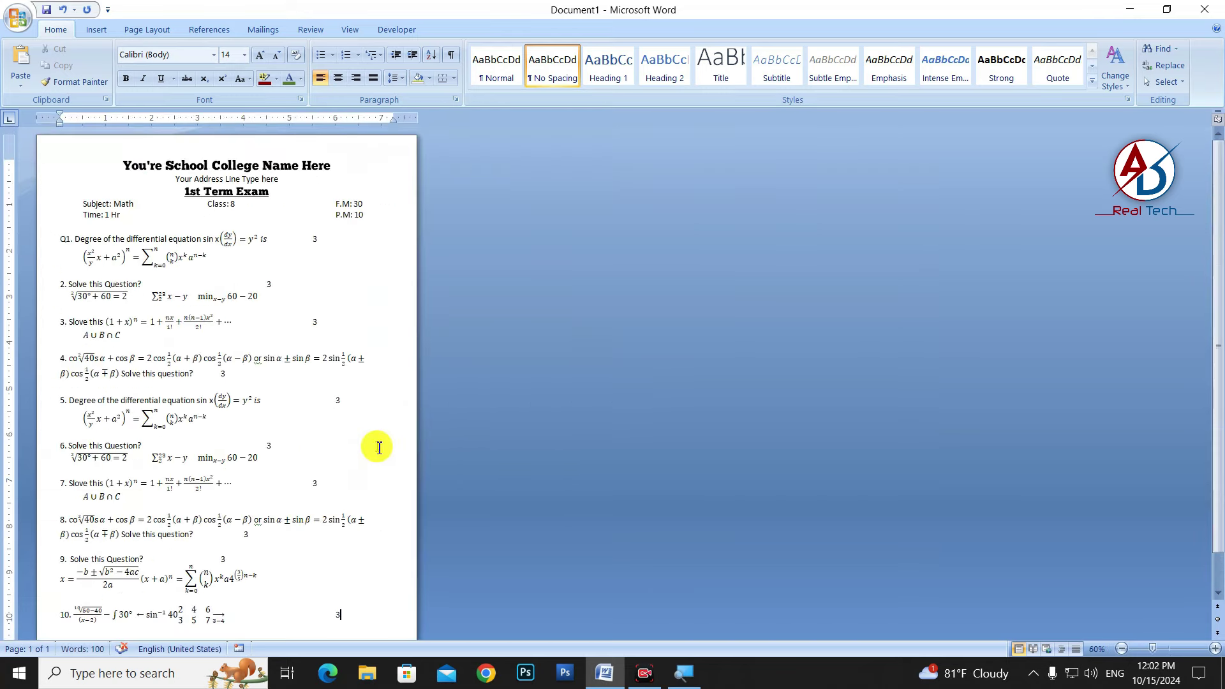
scroll(377, 445, "up", 3, "ctrl")
scroll(328, 484, "up", 3)
scroll(583, 457, "up", 3)
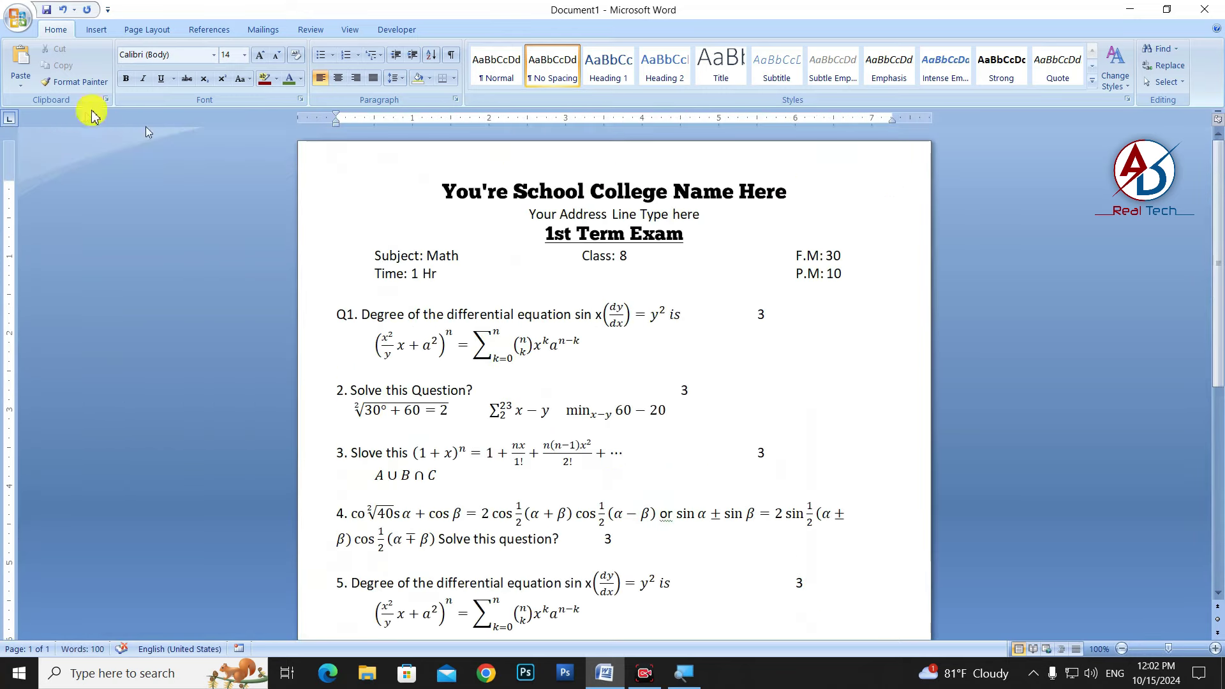
Apply the diagonal CONFIDENTIAL 1 watermark from the Page Layout watermark gallery.
left_click(155, 32)
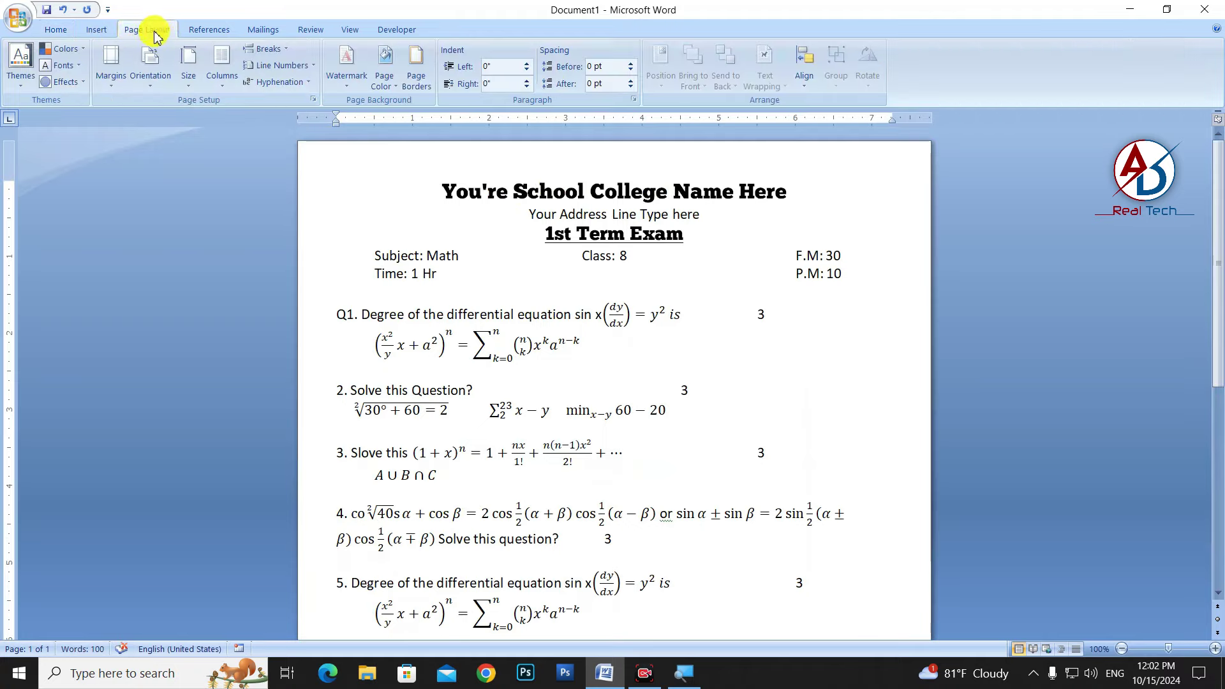
left_click(344, 73)
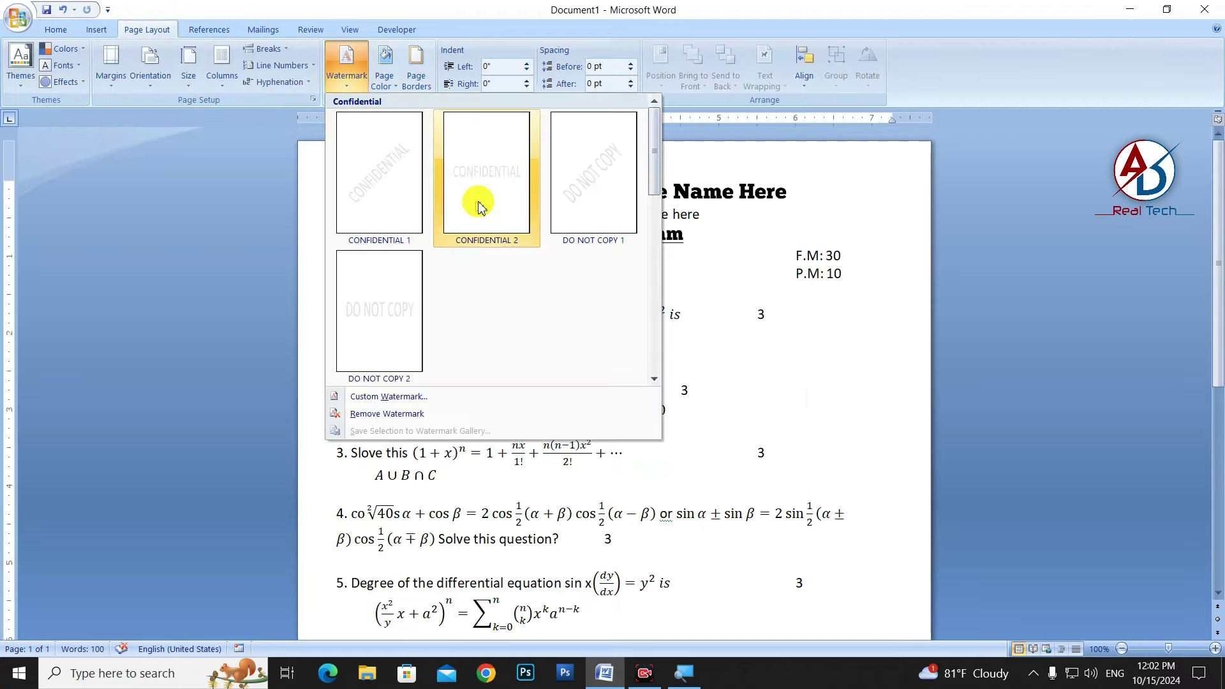
left_click(355, 185)
scroll(766, 451, "down", 5)
scroll(683, 457, "down", 3)
scroll(664, 465, "up", 4)
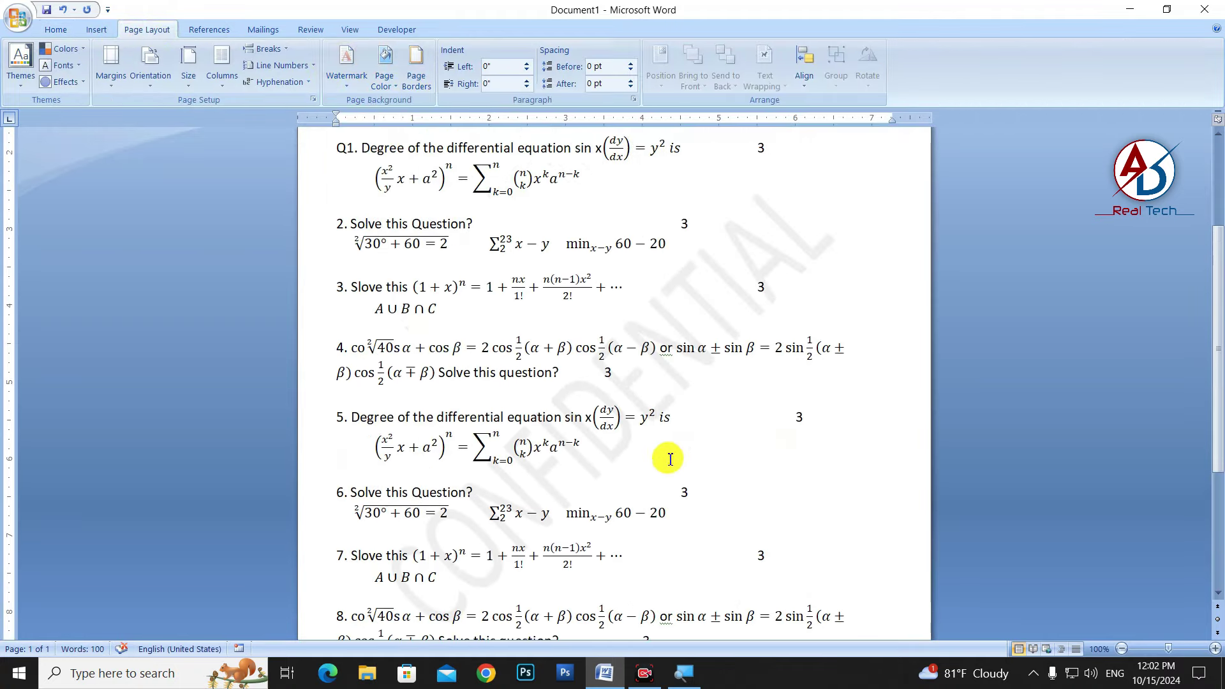
scroll(664, 465, "up", 6)
scroll(644, 351, "down", 5)
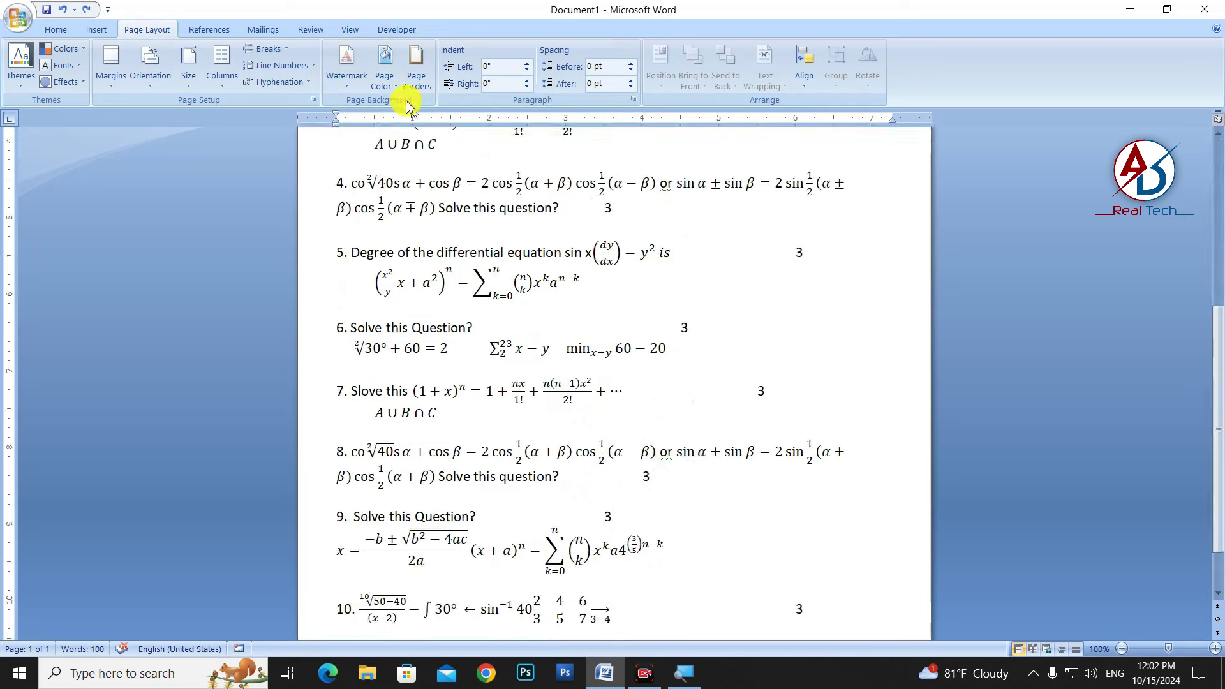
Open the custom watermark settings, pick Text watermark, then cancel and return to the header.
left_click(345, 63)
left_click(409, 397)
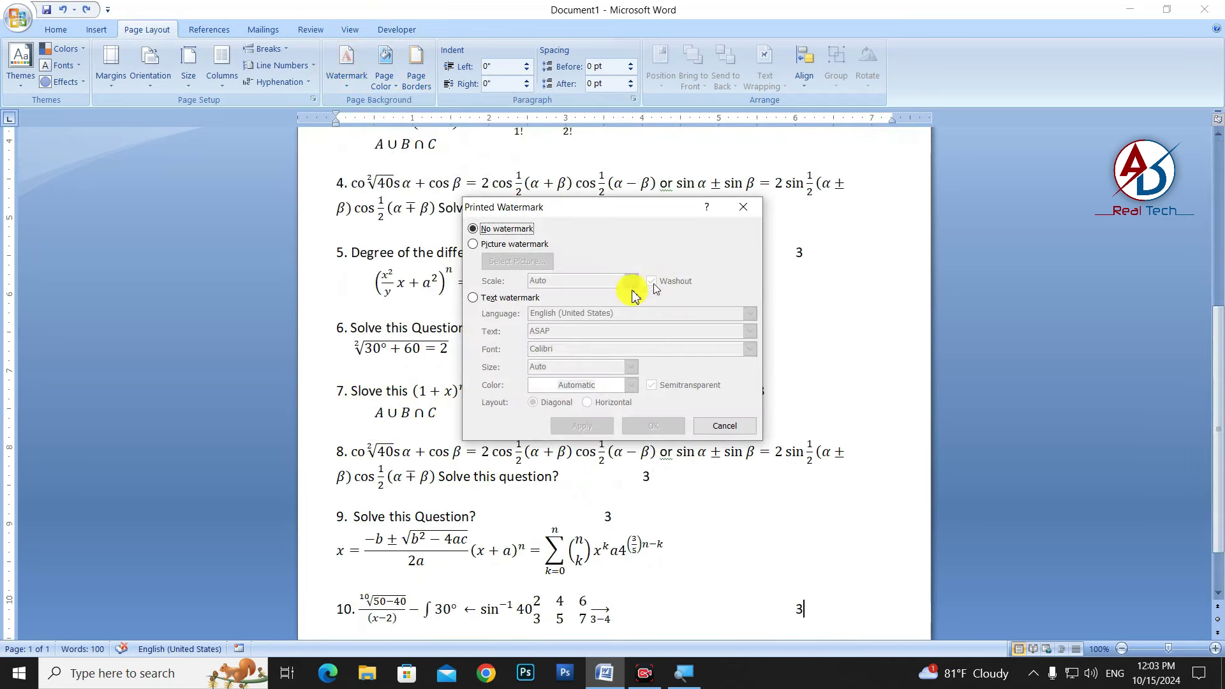
left_click(504, 298)
left_click_drag(667, 205, 658, 393)
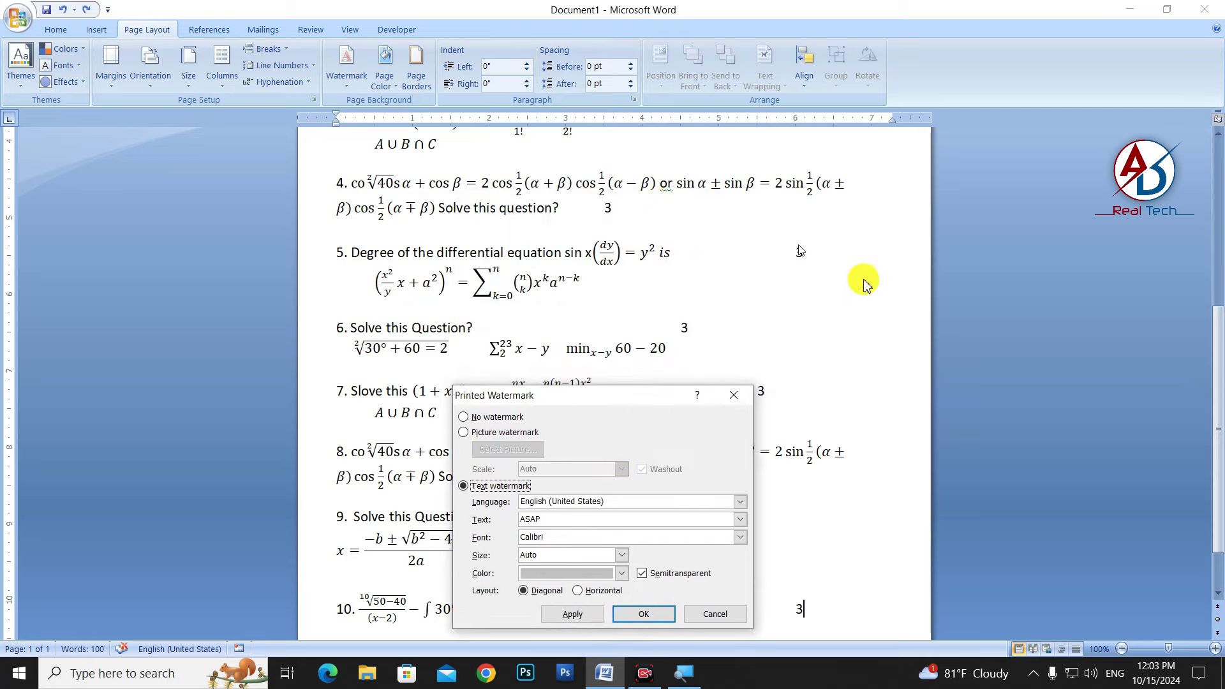
left_click(733, 395)
scroll(663, 287, "up", 5)
scroll(536, 191, "up", 4)
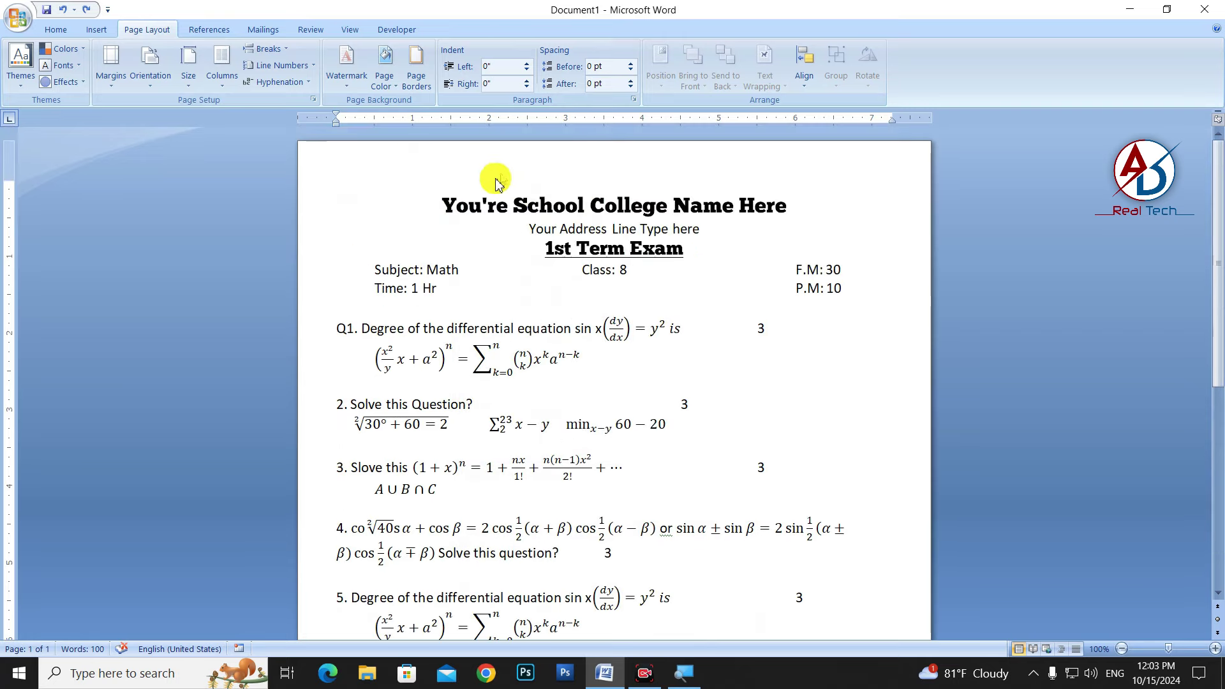
Add a diagonal text watermark reading 'You're School College Name Here' in the Chunk font.
left_click_drag(445, 204, 820, 202)
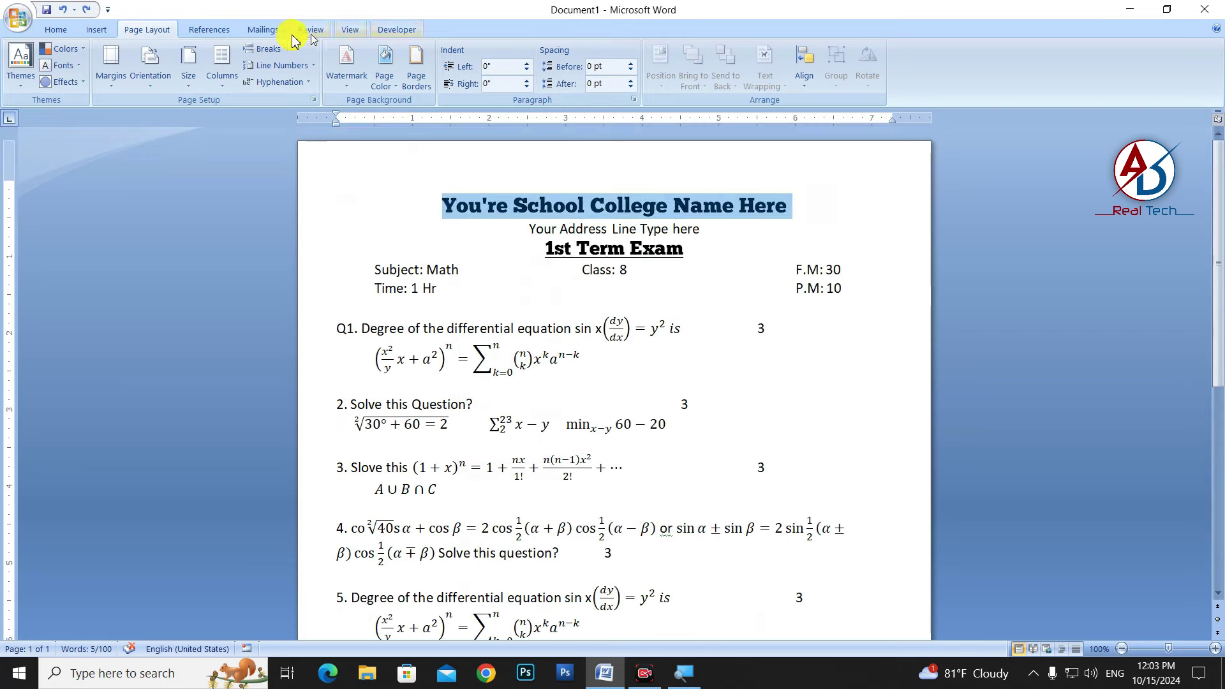
left_click(346, 64)
left_click(396, 399)
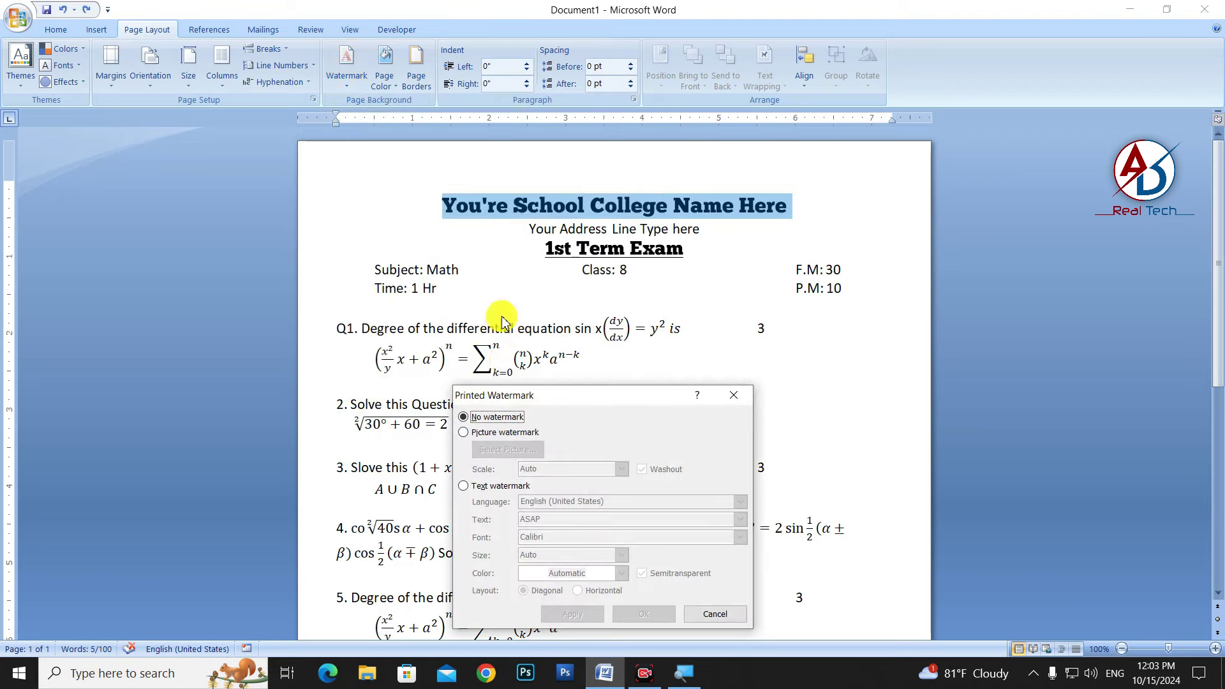
left_click(502, 487)
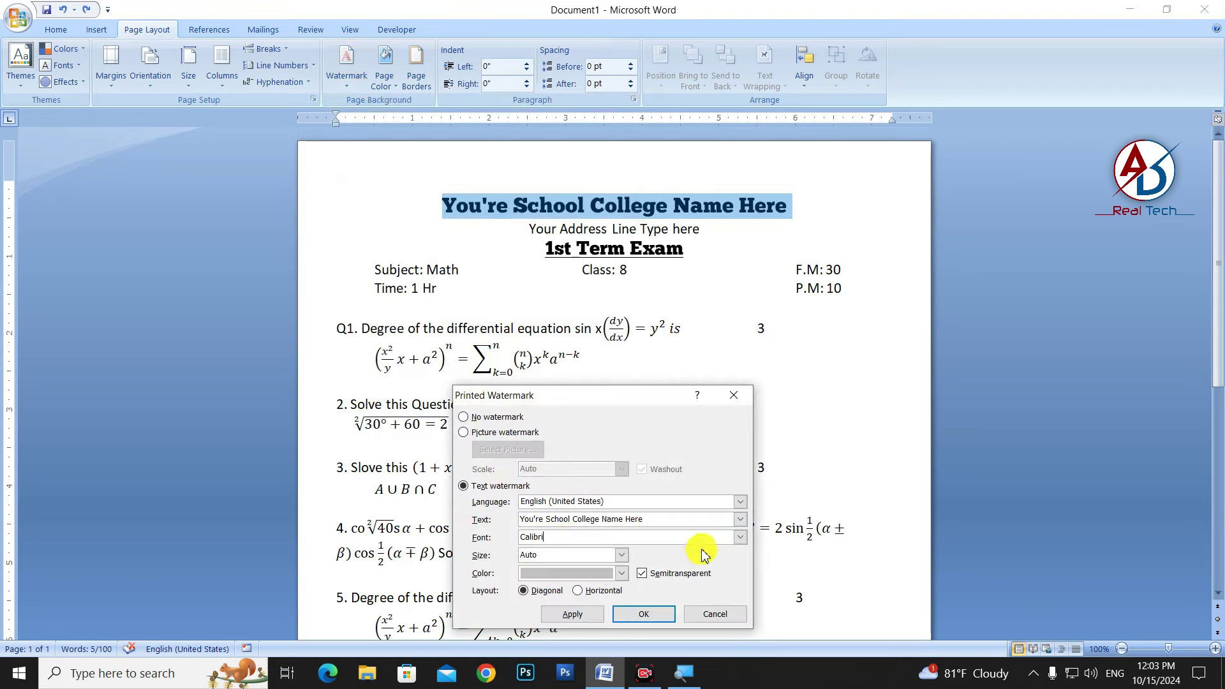
left_click_drag(718, 541, 496, 528)
type("chunk")
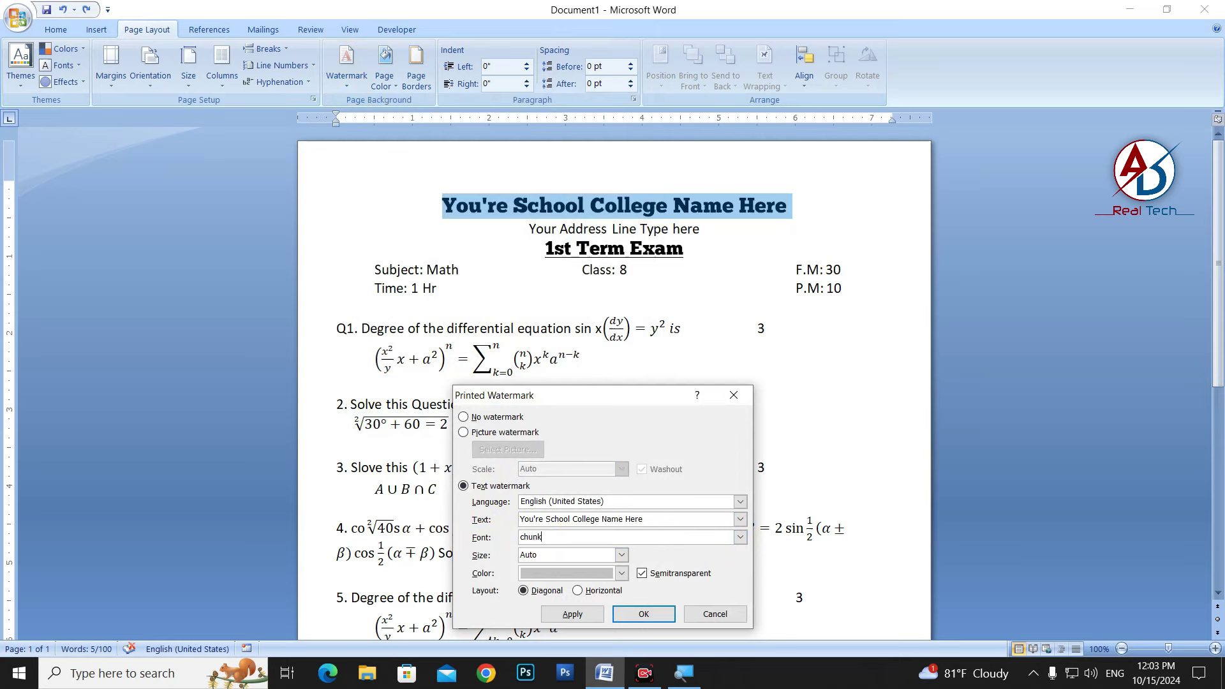
key("Return")
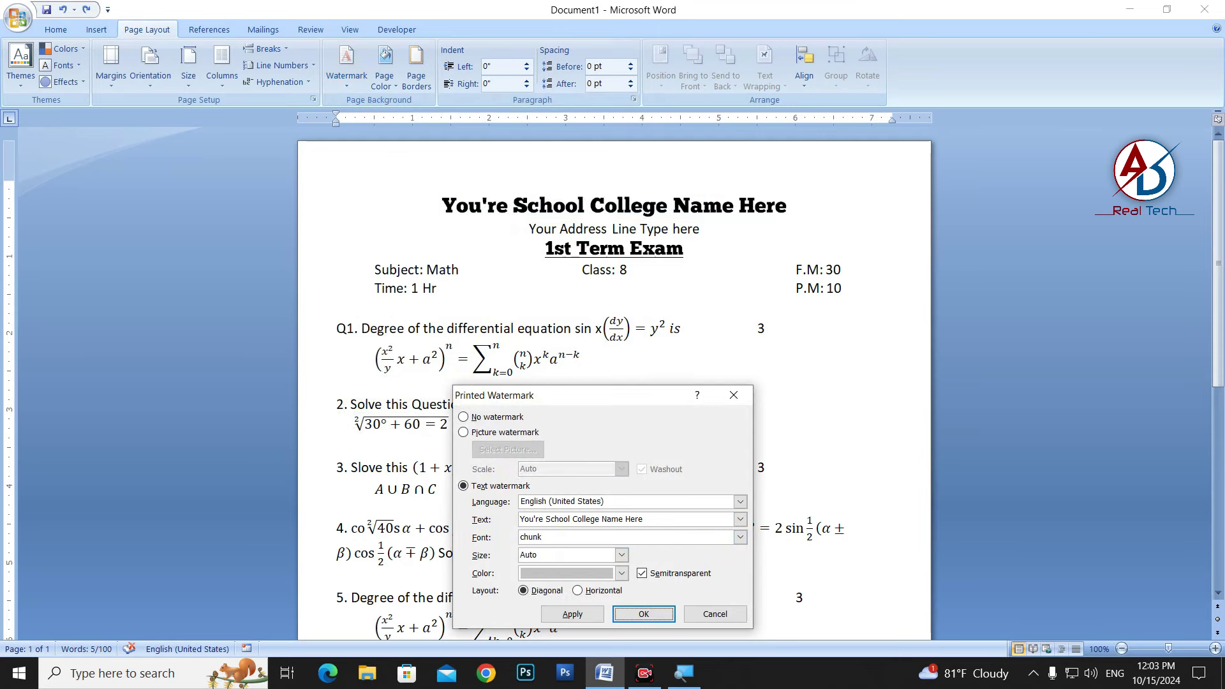
scroll(751, 452, "down", 4)
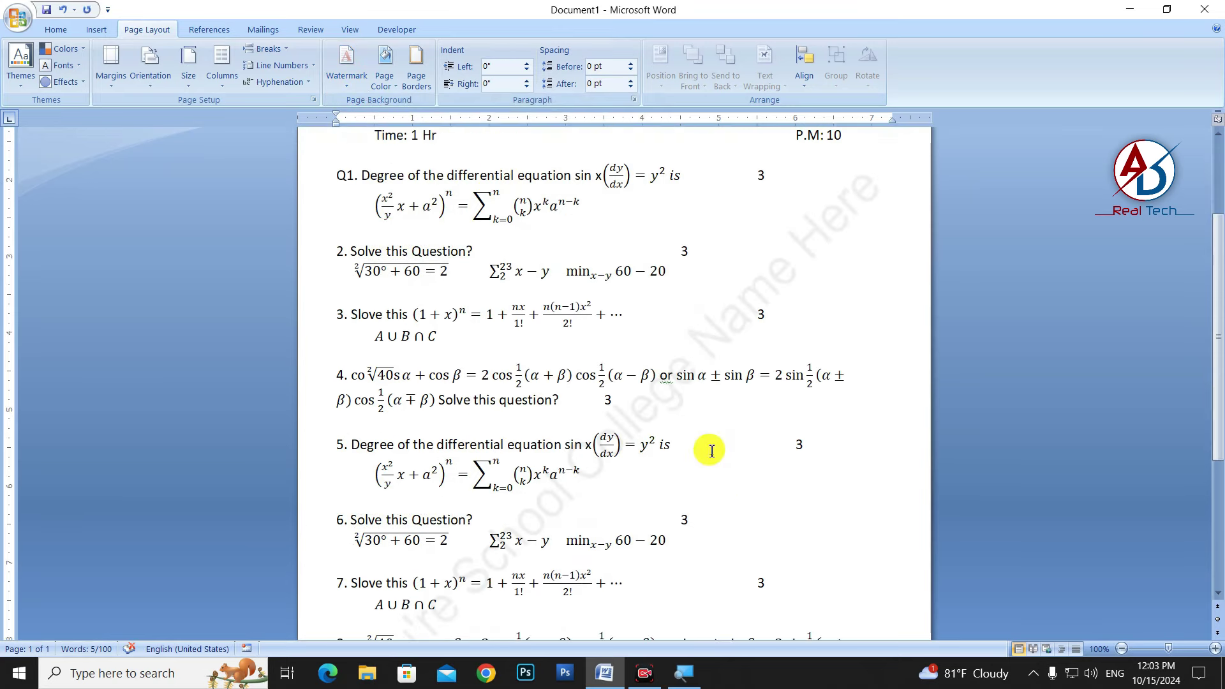
scroll(705, 446, "up", 4)
Change the custom watermark to ChunkFive Roman font in the lightest orange tint.
left_click(346, 64)
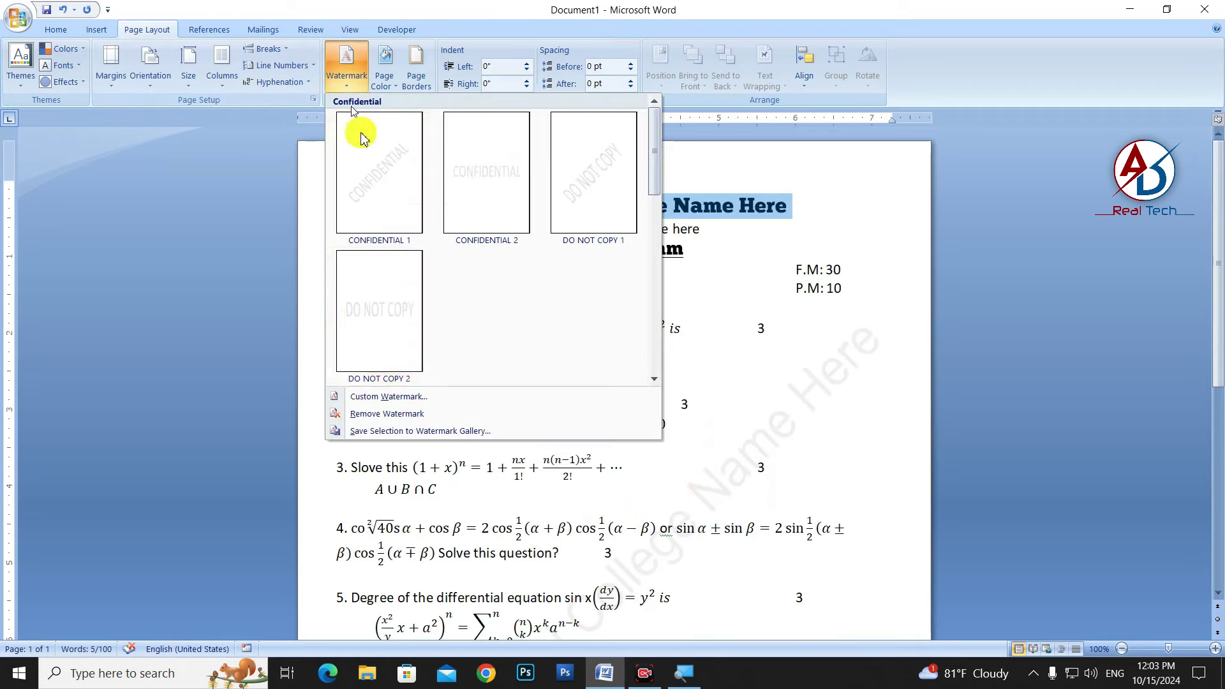
left_click(433, 396)
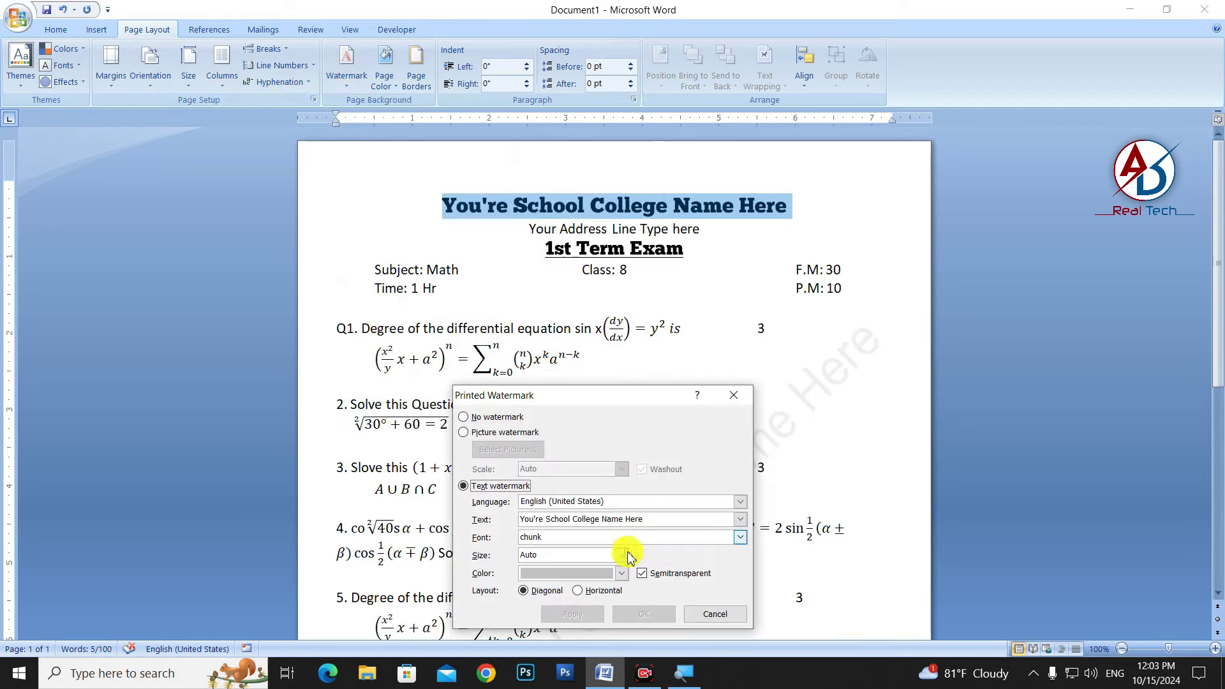
left_click(739, 537)
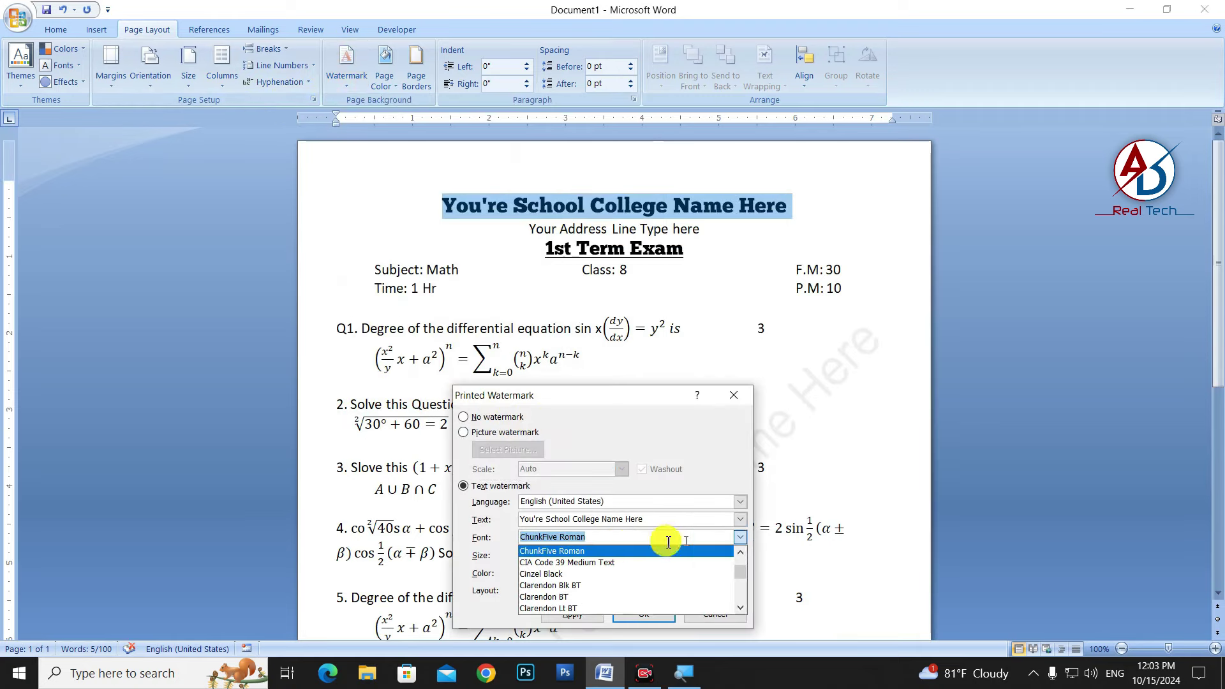
left_click(610, 551)
left_click(587, 577)
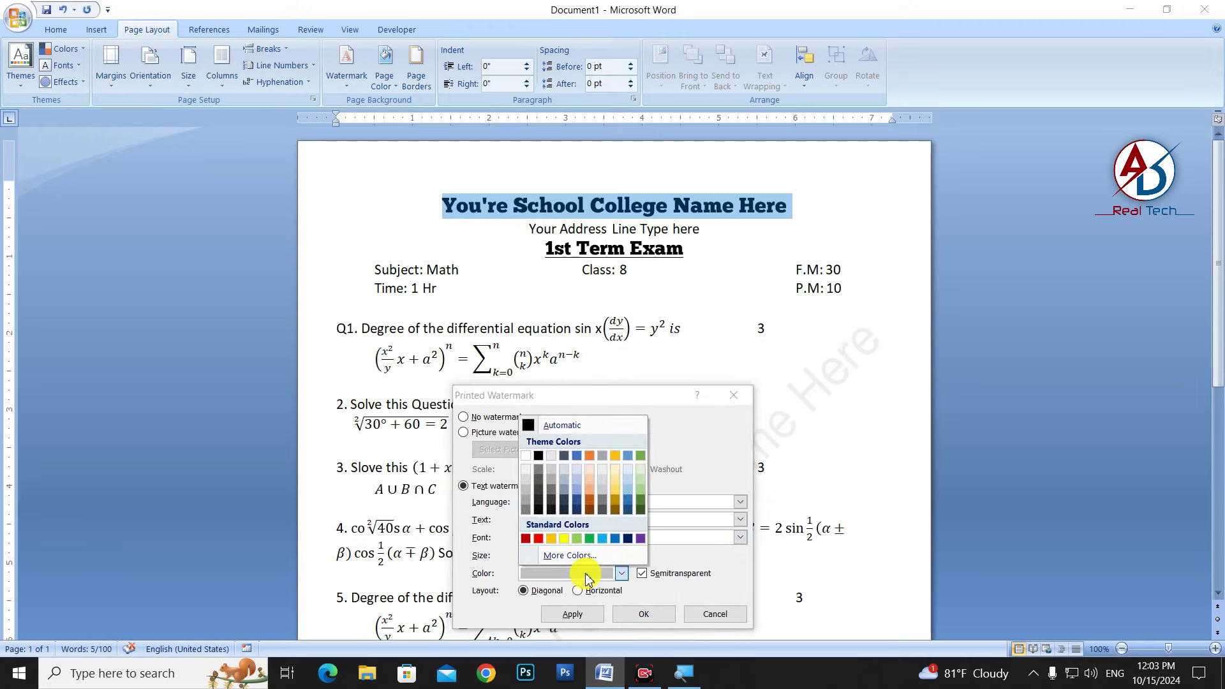
left_click(586, 577)
left_click(585, 578)
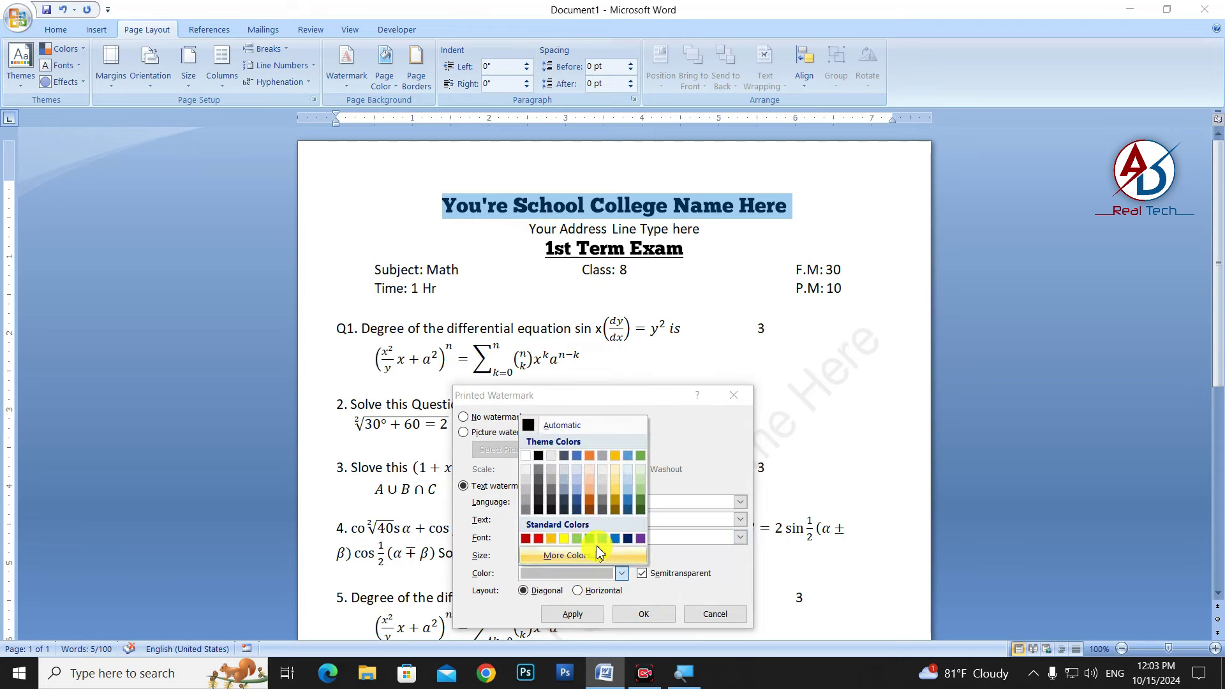
left_click(588, 470)
left_click(641, 614)
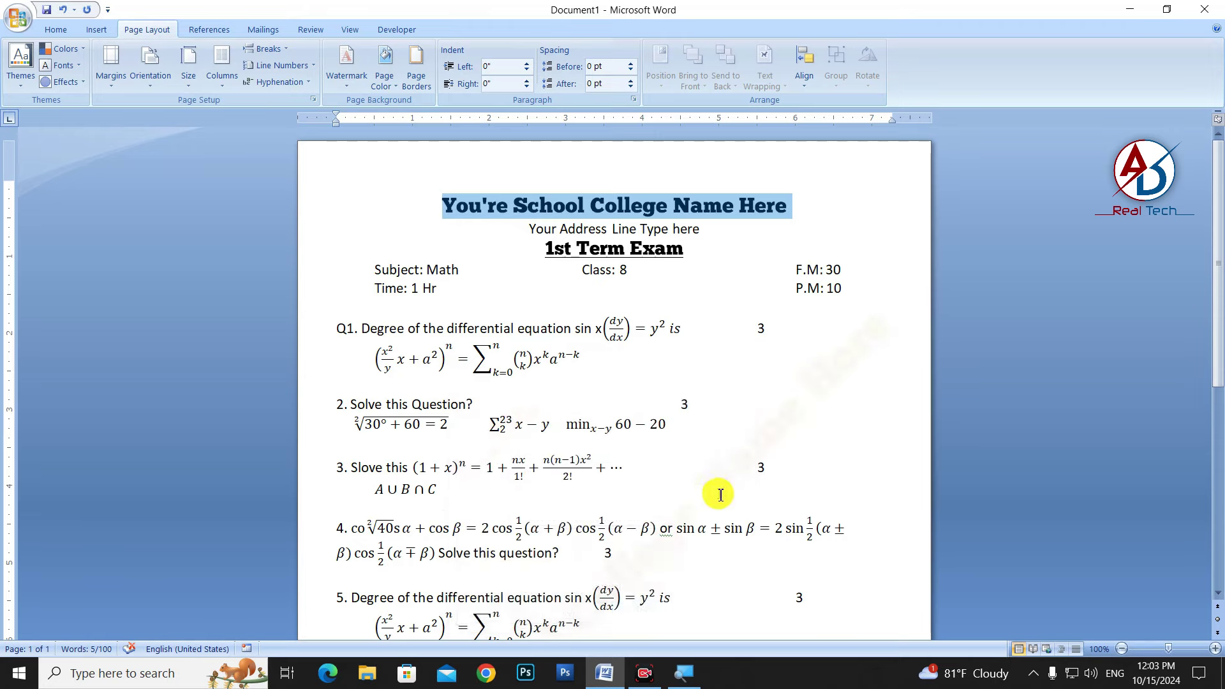
scroll(717, 492, "down", 5)
scroll(684, 501, "down", 5)
scroll(706, 452, "down", 1, "ctrl")
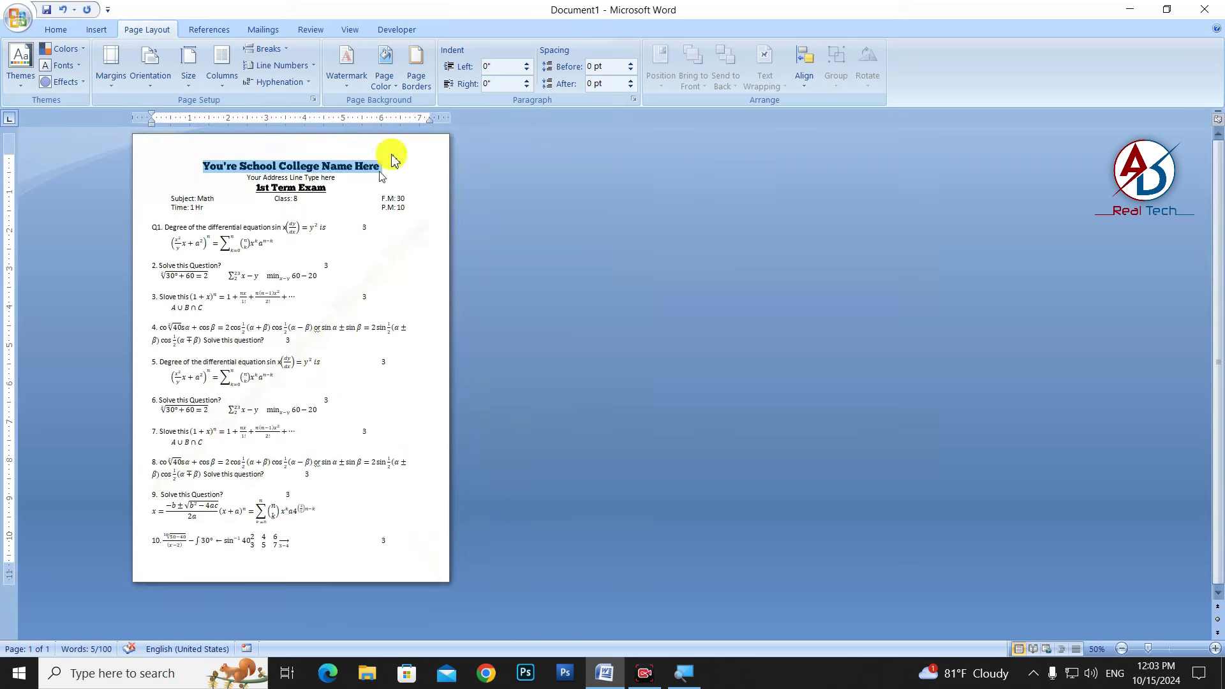
Draw a rectangle over the exam header and widen it to span the margins.
scroll(531, 301, "up", 2, "ctrl")
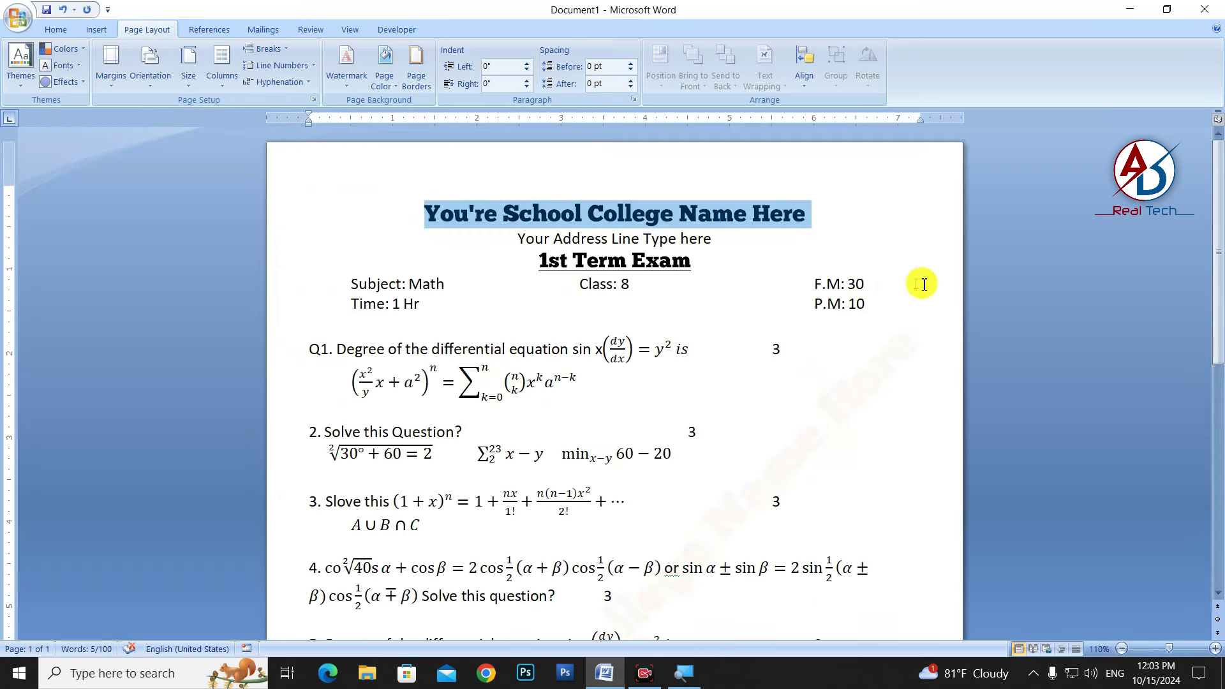
left_click(924, 279)
left_click(97, 30)
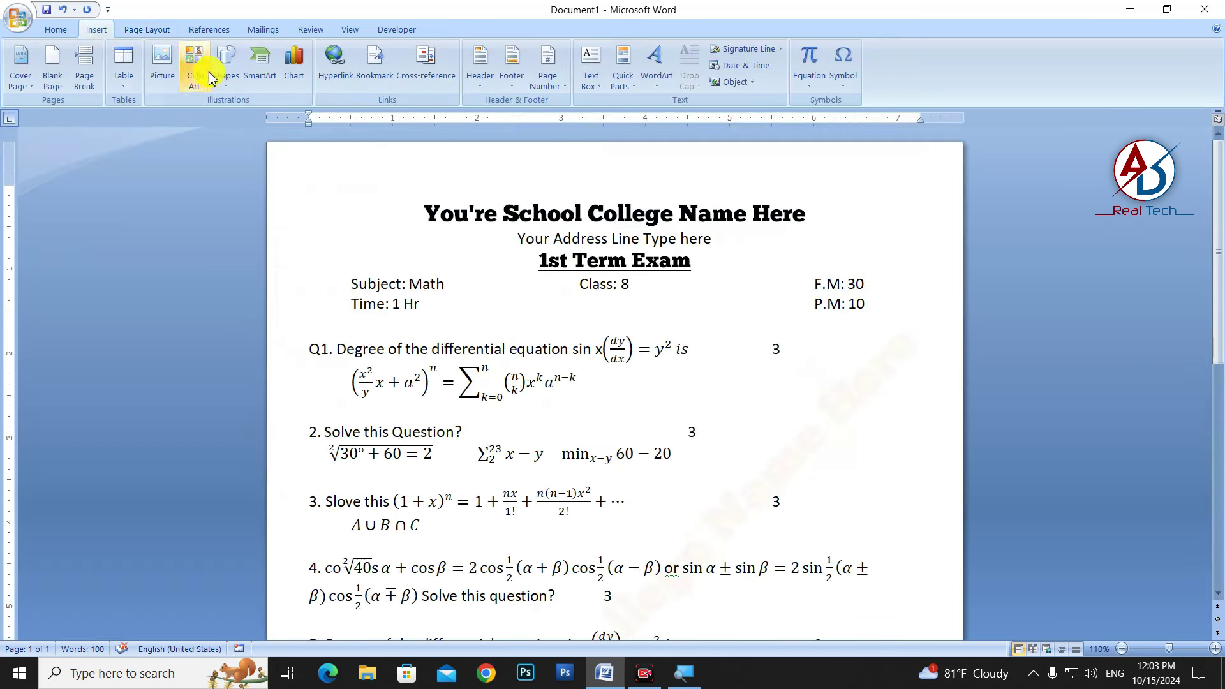
left_click(225, 63)
left_click(266, 118)
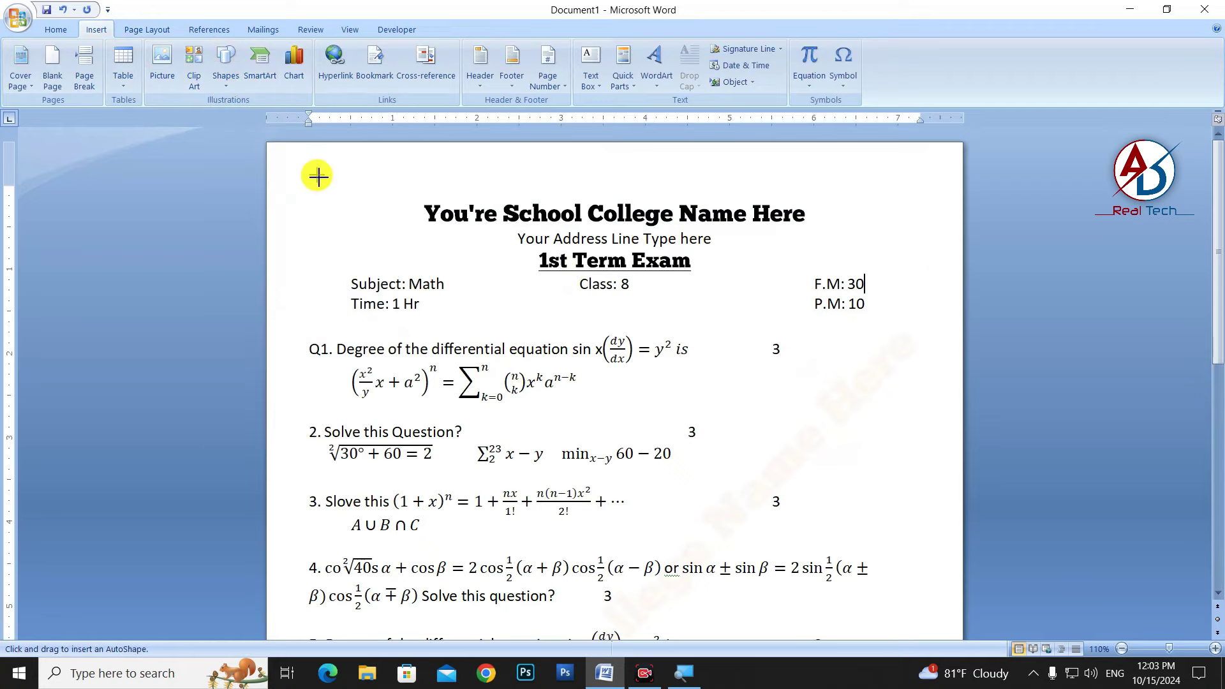
left_click_drag(306, 177, 931, 331)
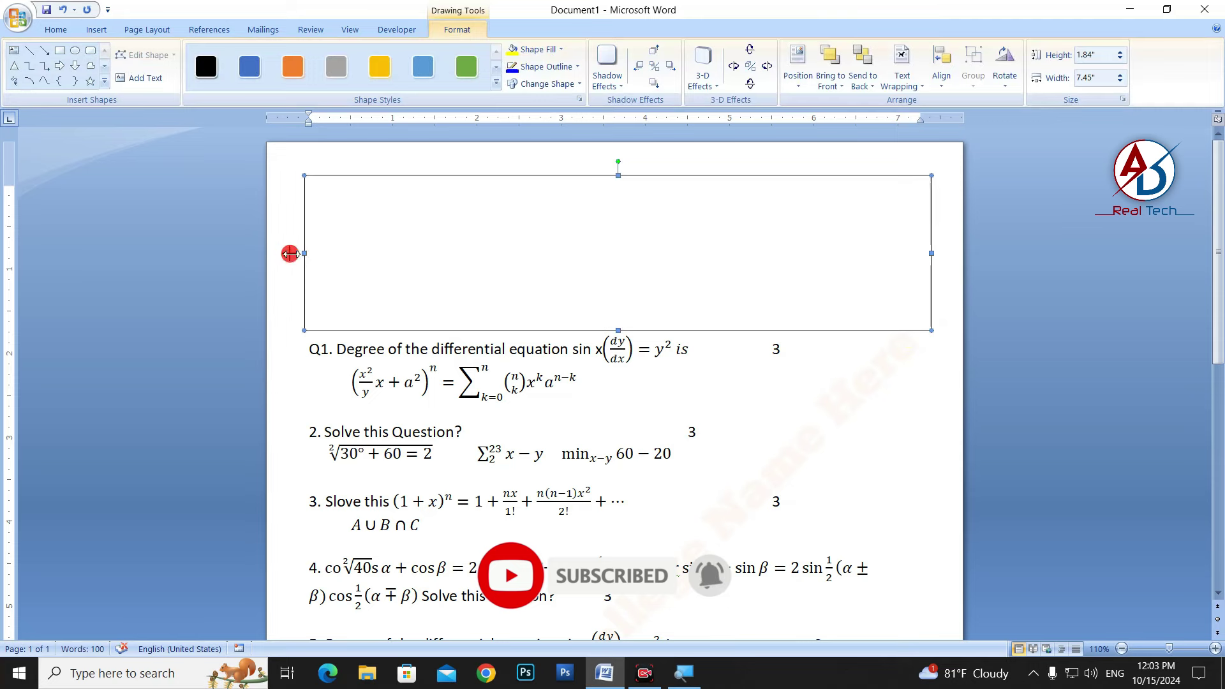
left_click_drag(305, 252, 289, 253)
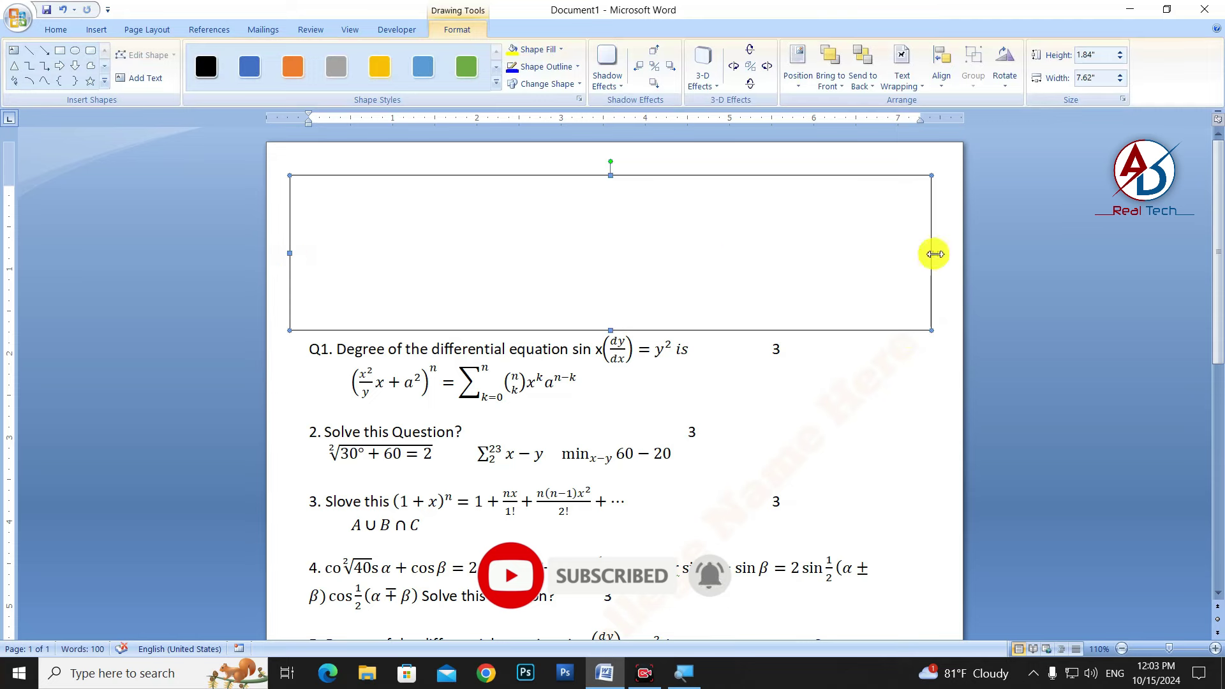
left_click_drag(934, 254, 945, 253)
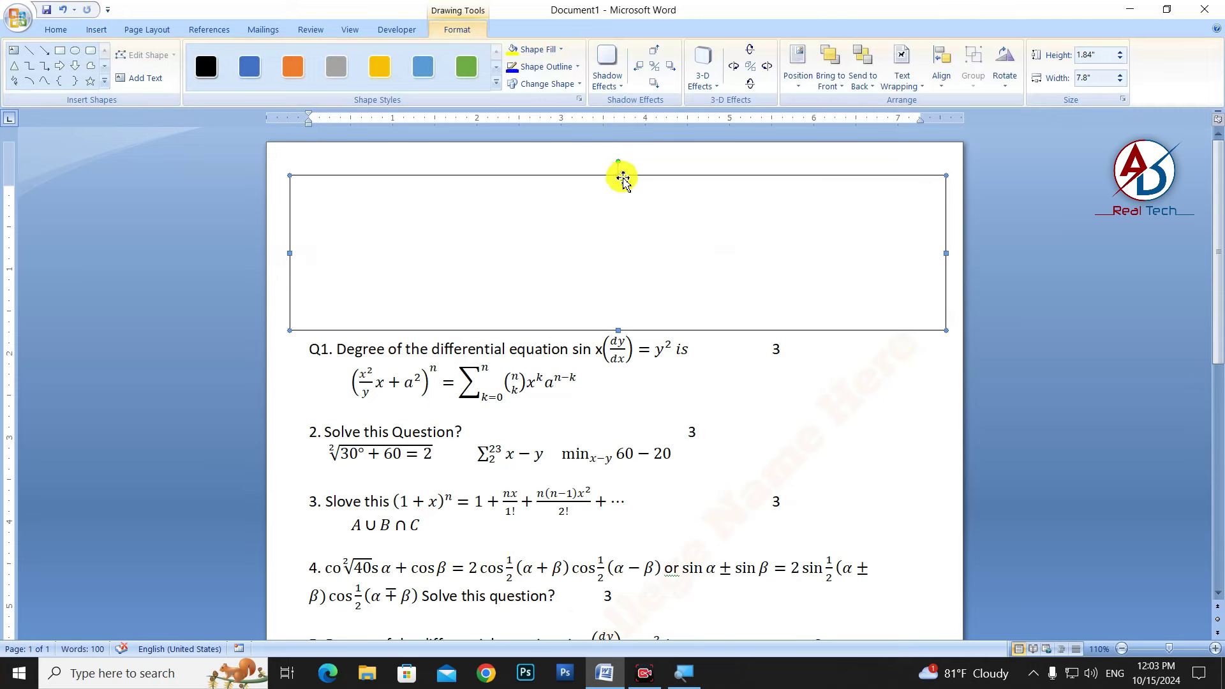
left_click_drag(620, 178, 620, 165)
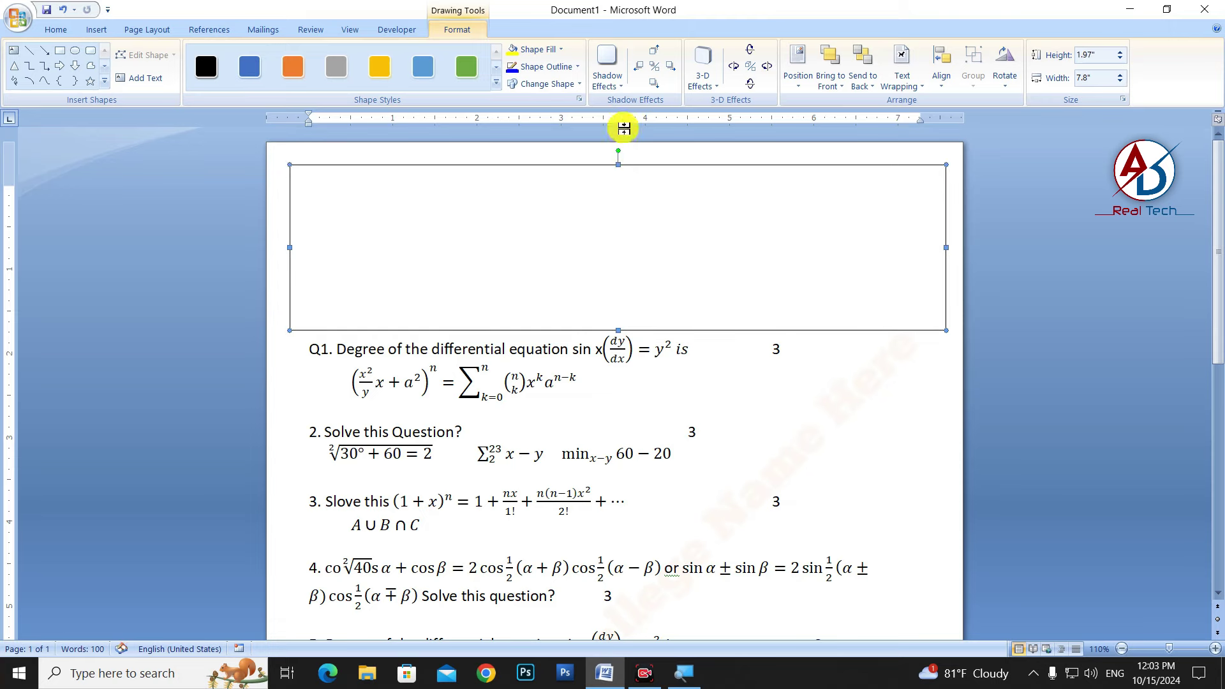
Give the rectangle a 2¼ pt outline and no fill, fitting its top edge to the header.
left_click(547, 67)
mouse_move(565, 234)
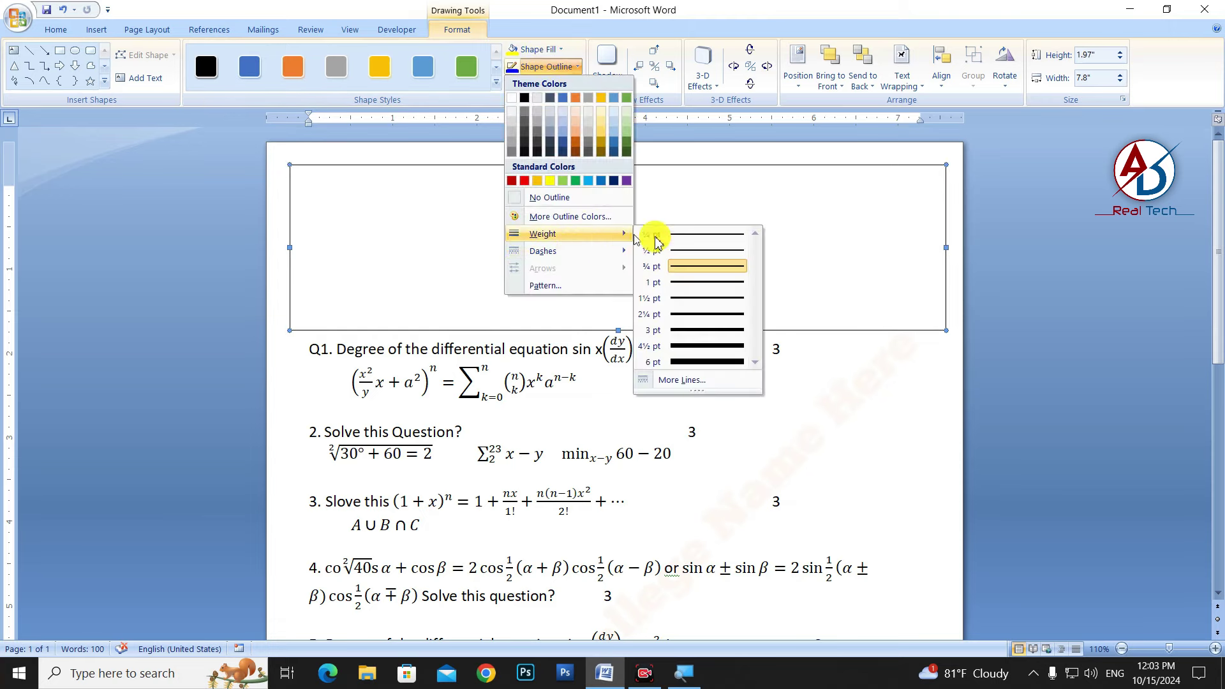
left_click(673, 314)
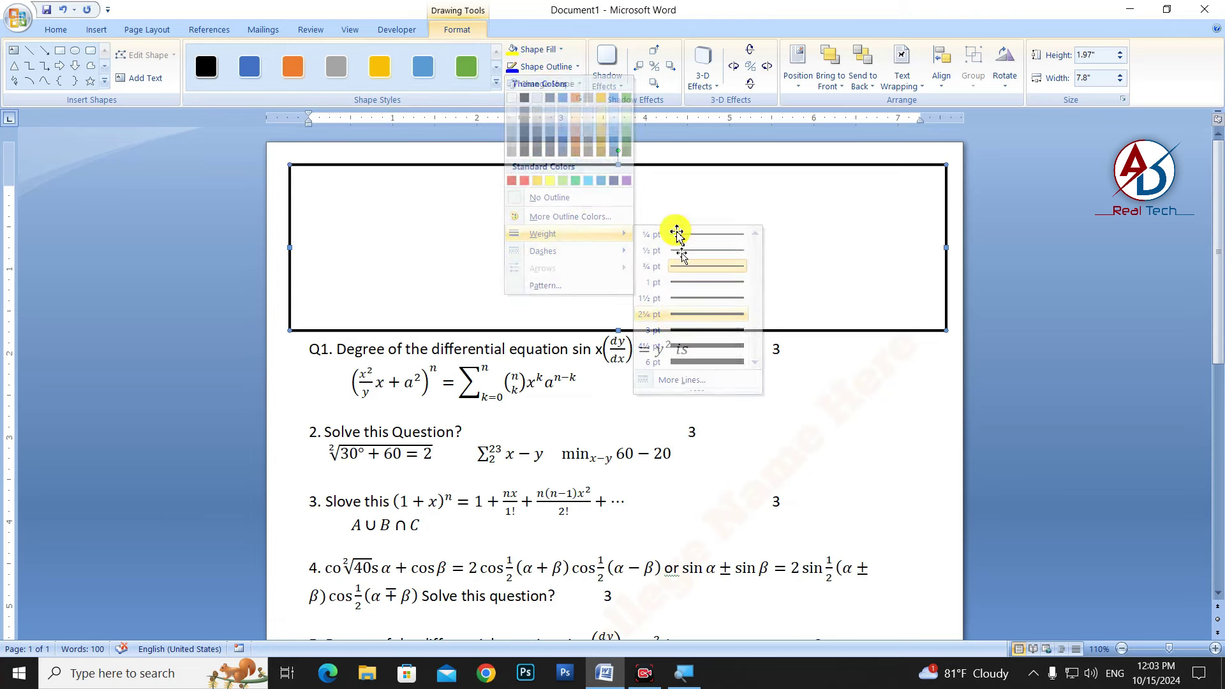
left_click(542, 49)
left_click(541, 180)
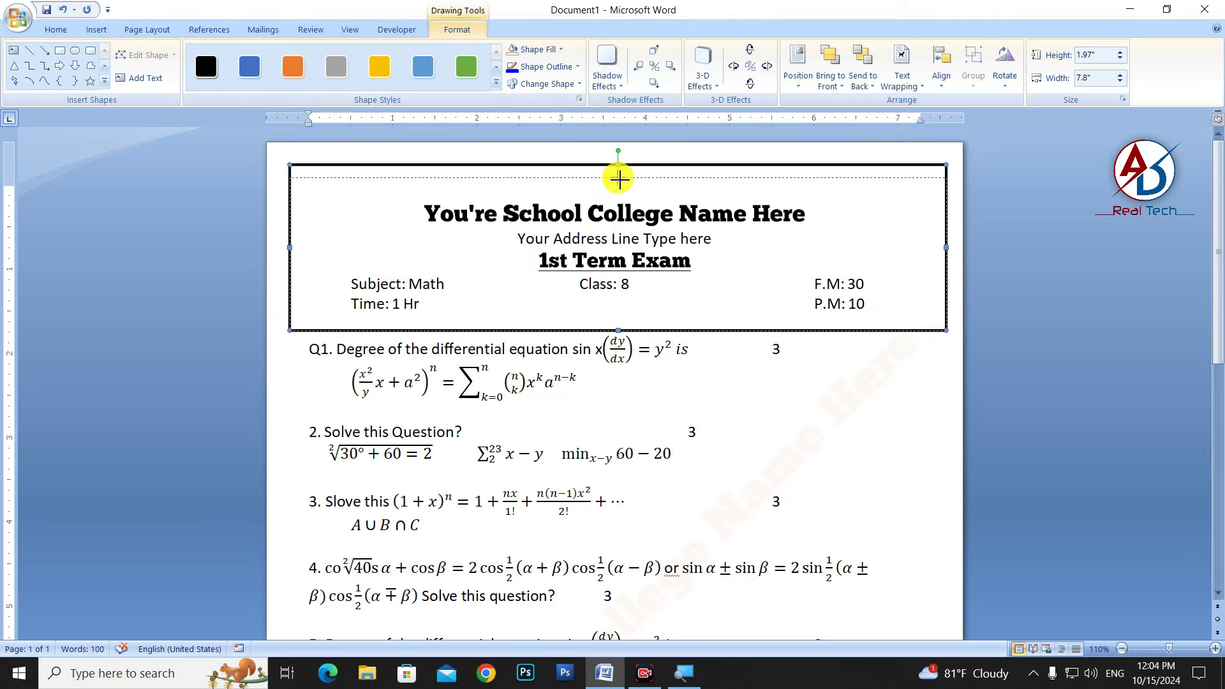
left_click_drag(619, 165, 618, 177)
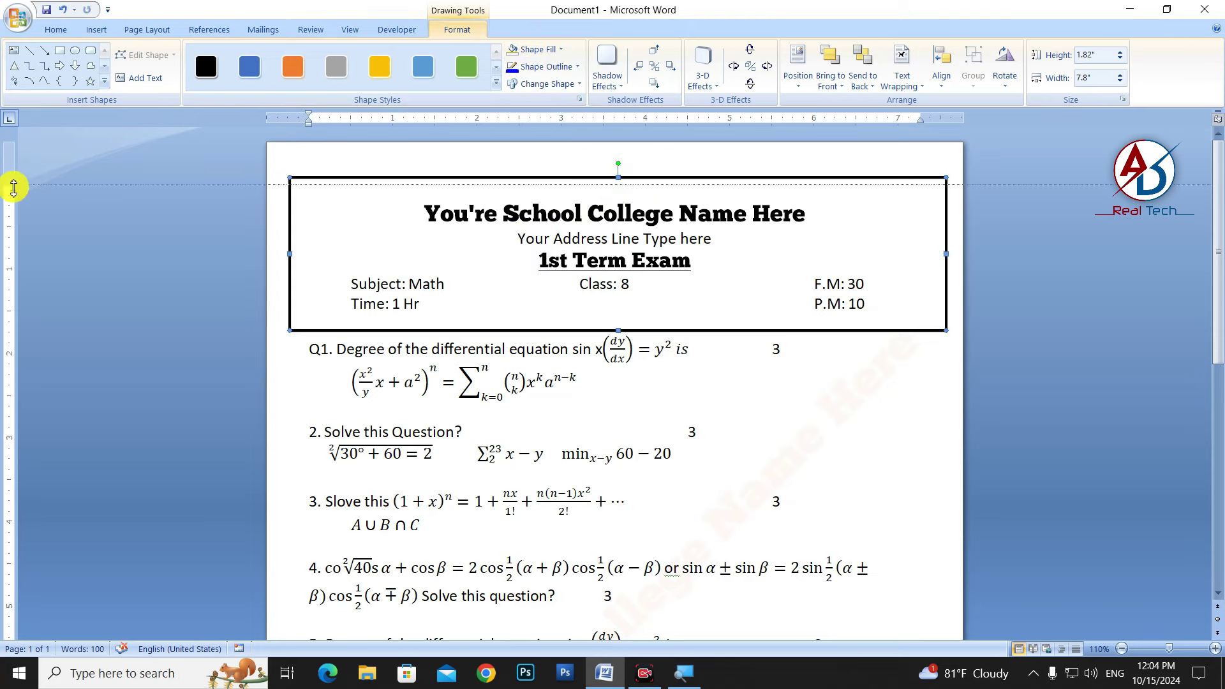
left_click(405, 218)
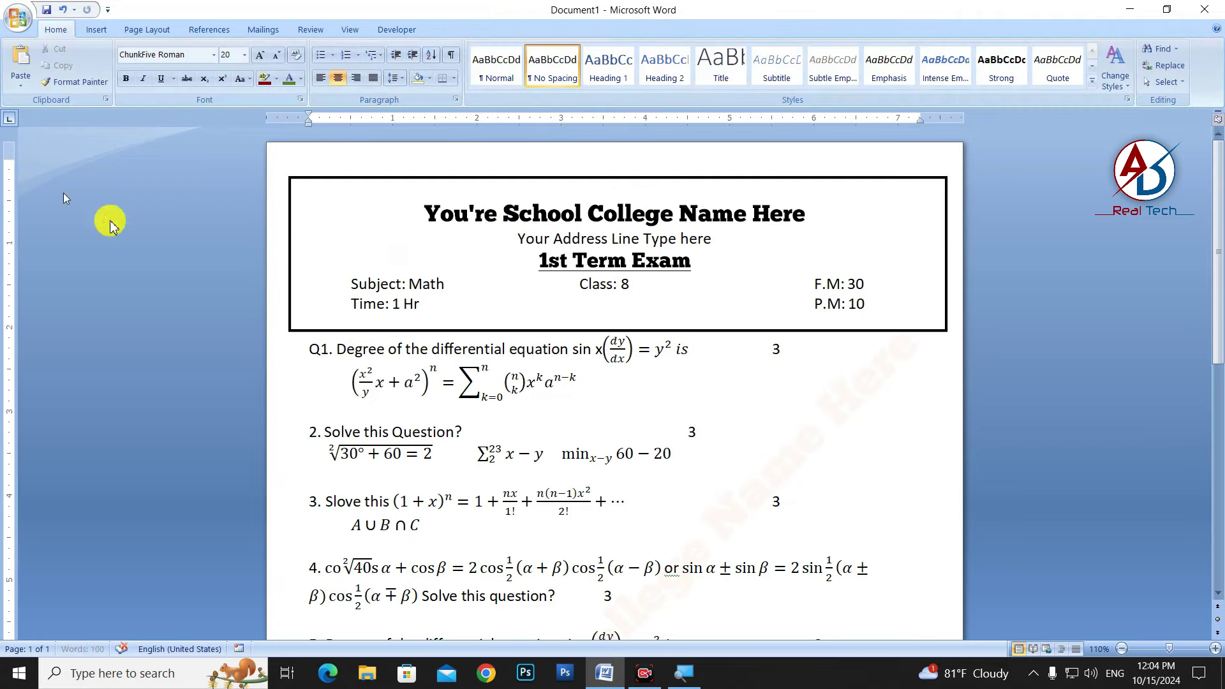
Check the boxed header and one-page layout, then show the Insert ribbon for equations.
scroll(732, 504, "down", 1)
scroll(732, 501, "up", 1)
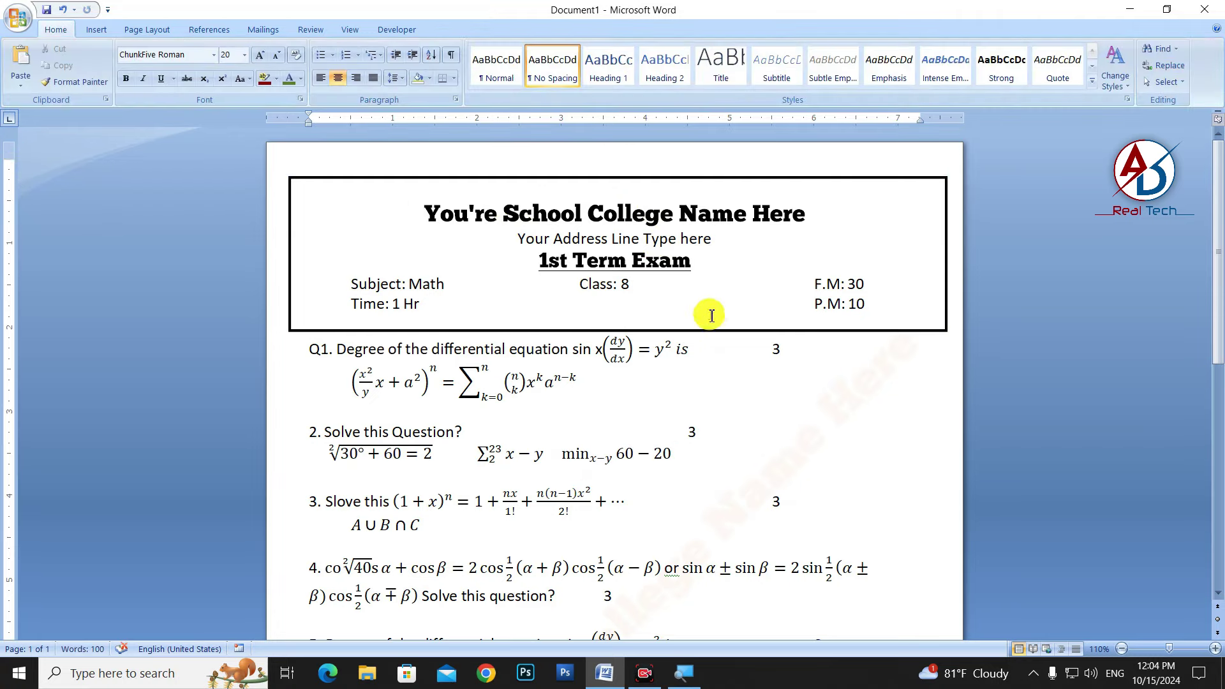
left_click(654, 330)
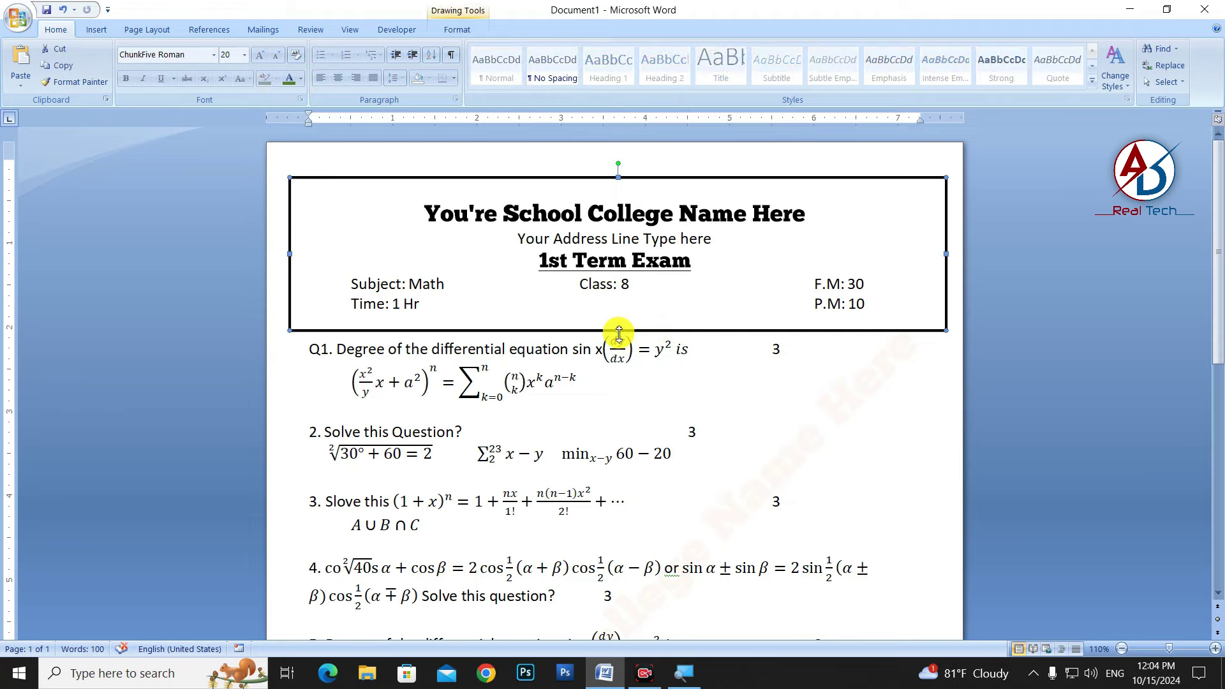
left_click(724, 336)
scroll(263, 353, "down", 5)
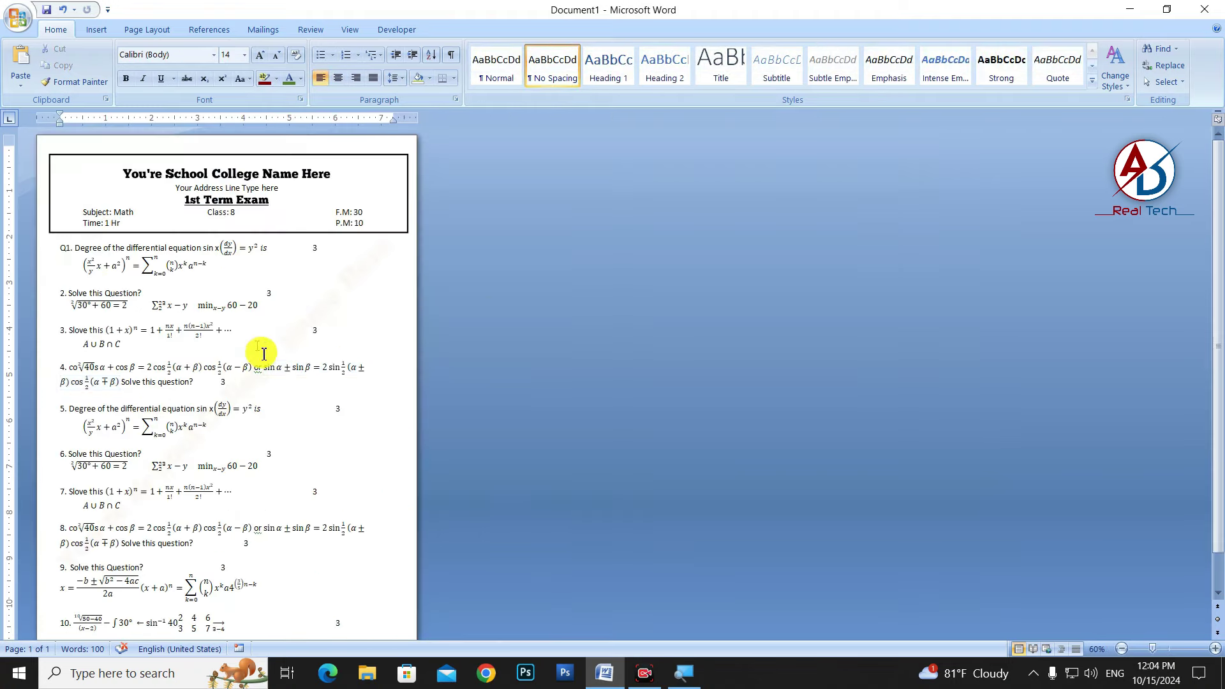
scroll(263, 352, "down", 1)
scroll(307, 375, "down", 3)
scroll(331, 405, "up", 3)
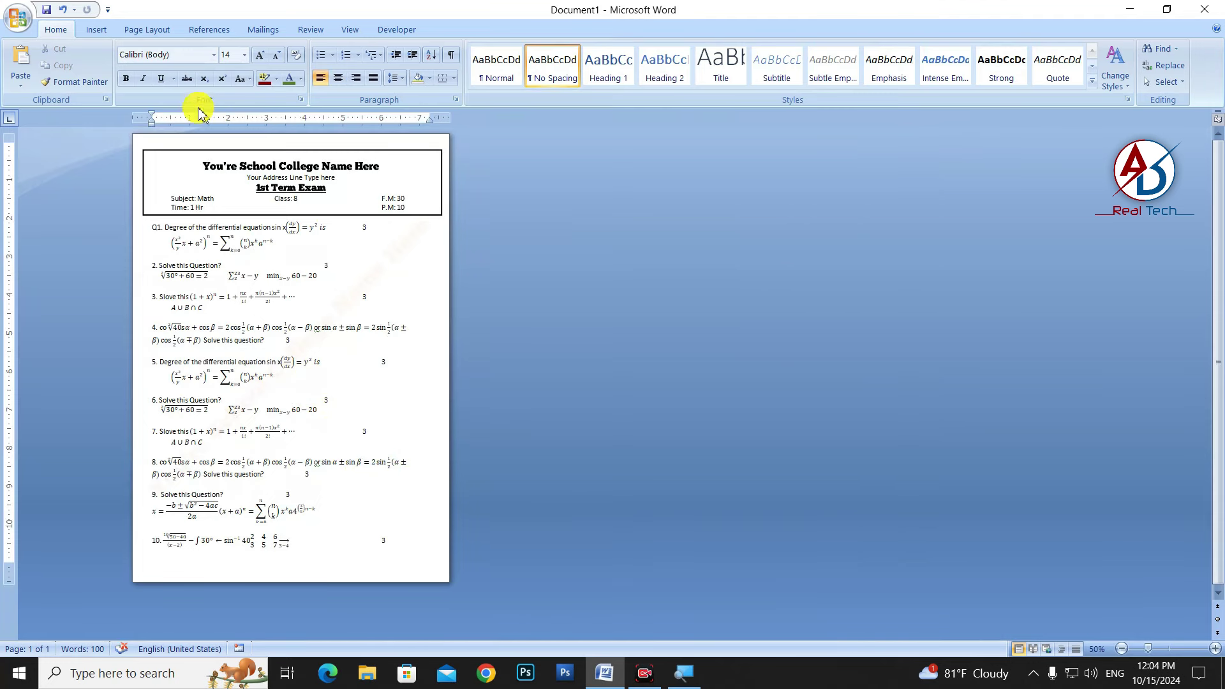
left_click(94, 31)
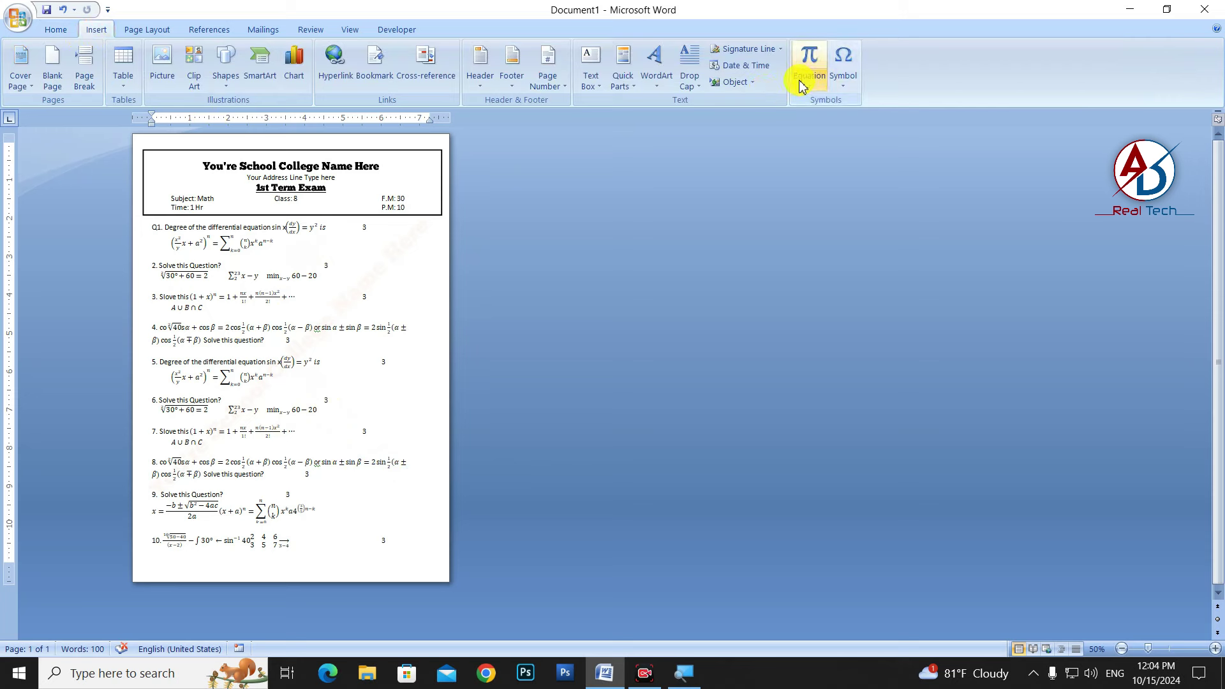